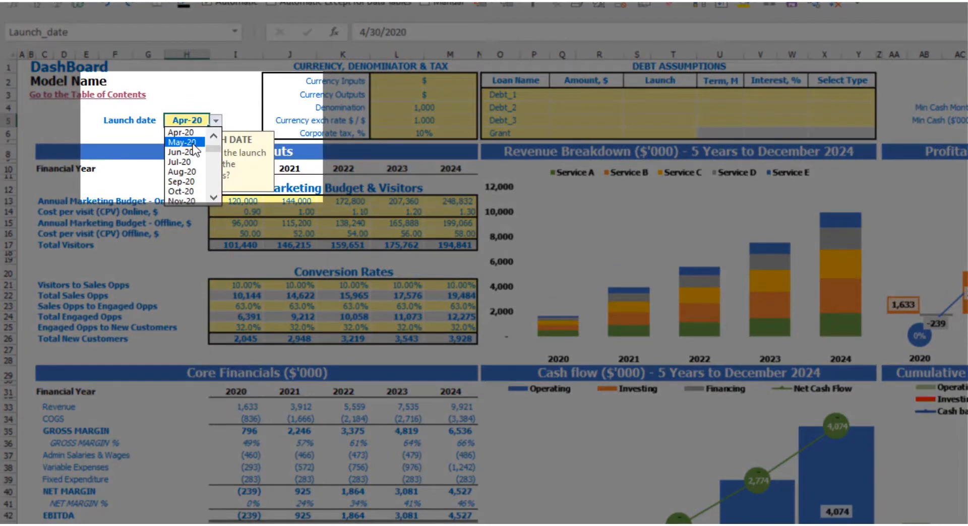
Set the launch date of the business to May-20
click(194, 145)
click(207, 85)
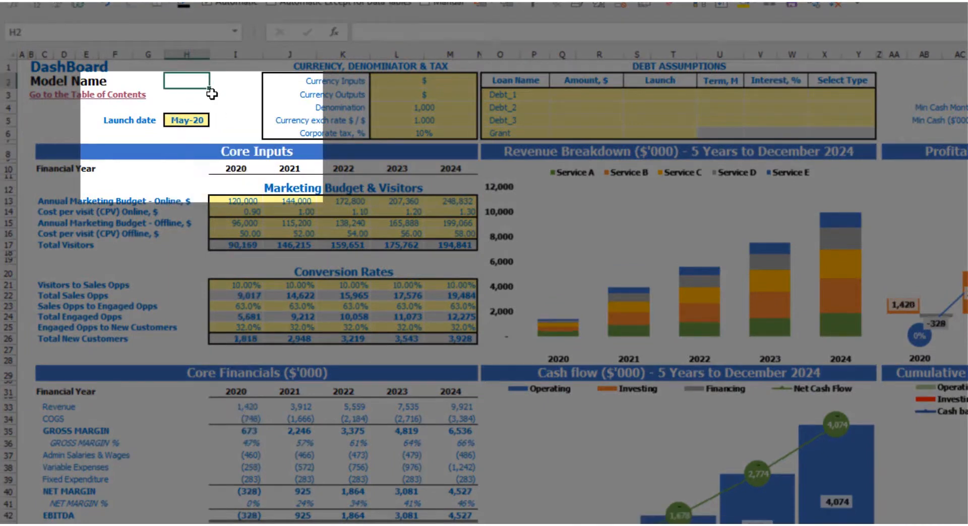
click(193, 122)
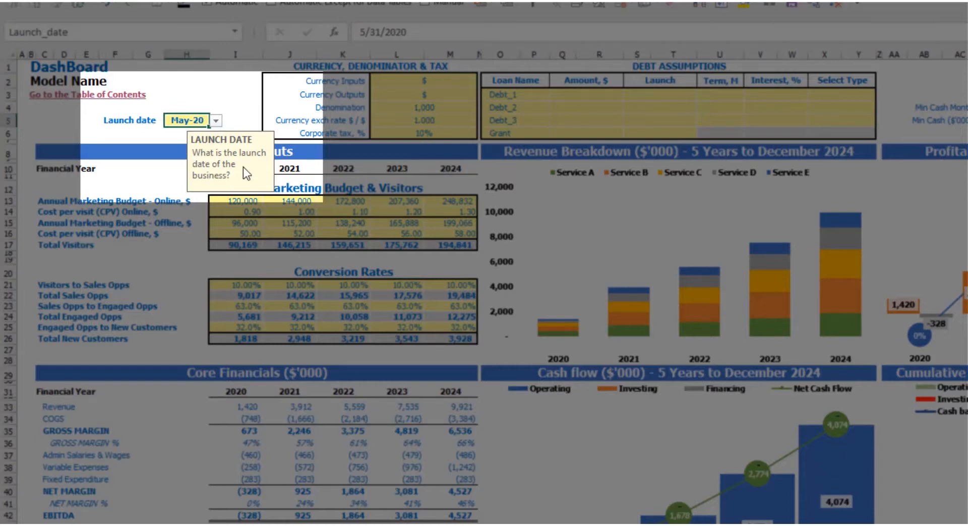
click(129, 133)
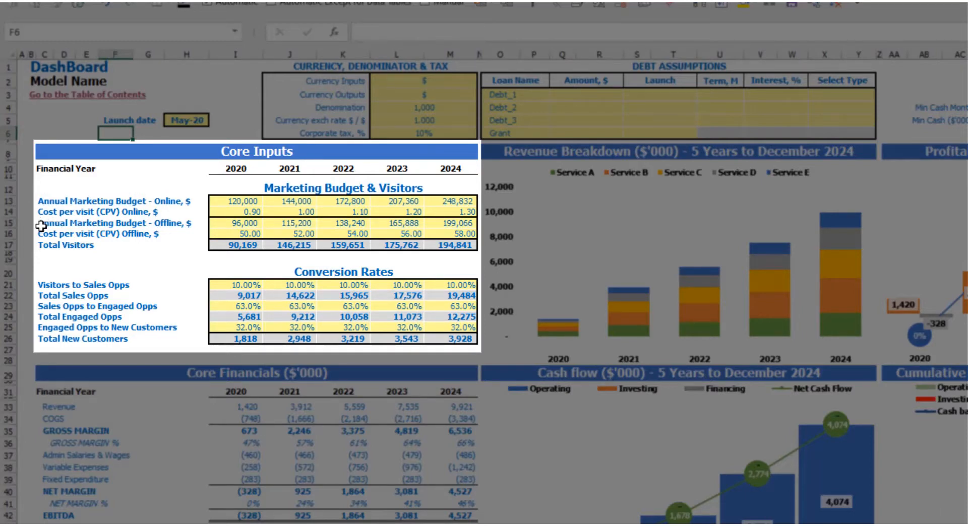
Clear the offline marketing budget and offline cost per visit for 2020 to 2024, and undo the deletion
drag(237, 234, 452, 222)
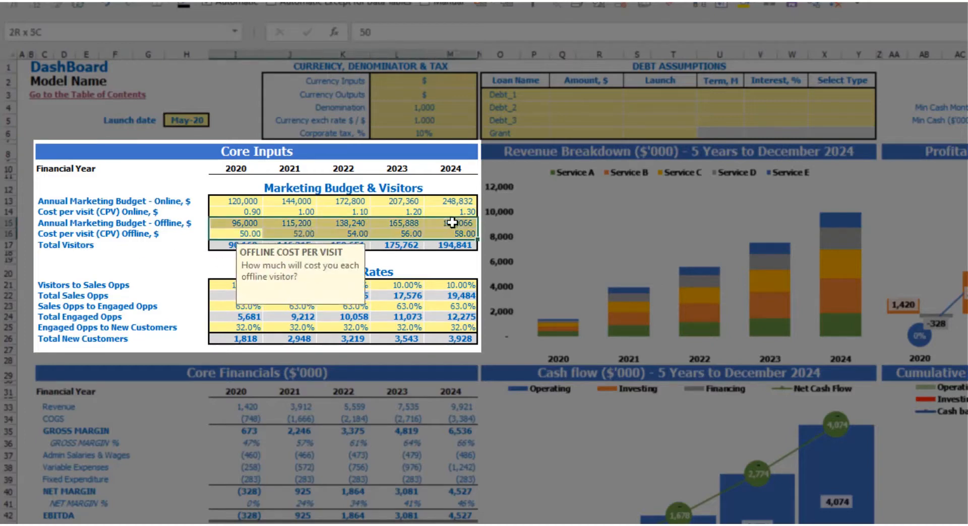
key(Delete)
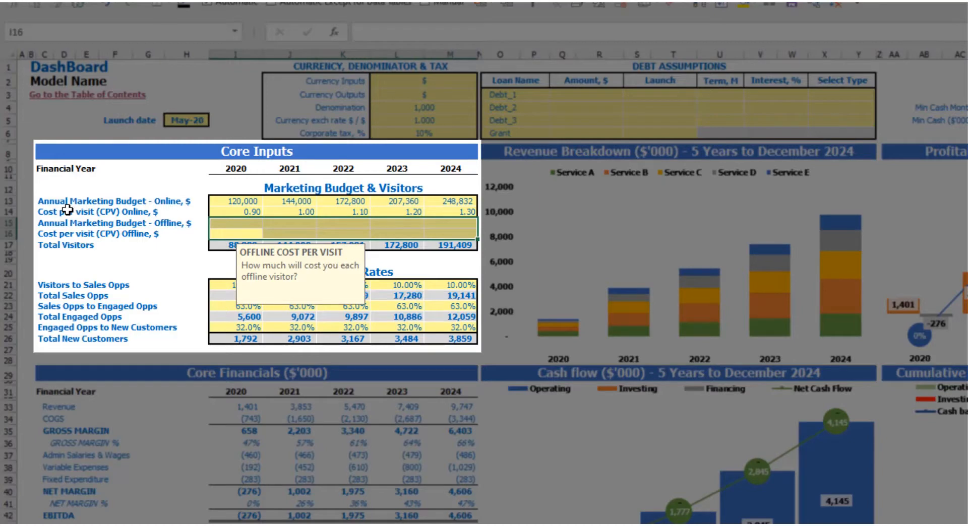
key(ctrl+z)
click(174, 284)
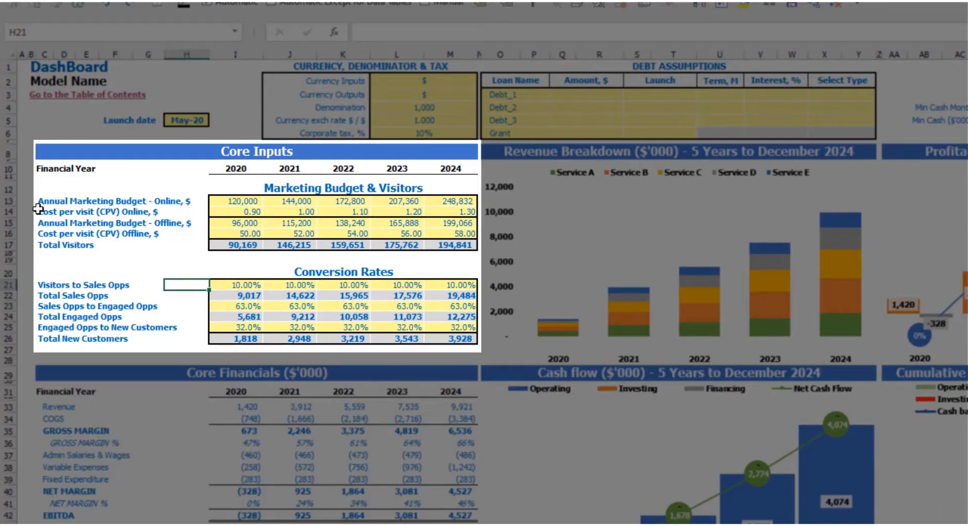
Set the 2020 online marketing budget to 100,000 and make the 2021 budget a formula adding 20,000 to the previous year
click(234, 204)
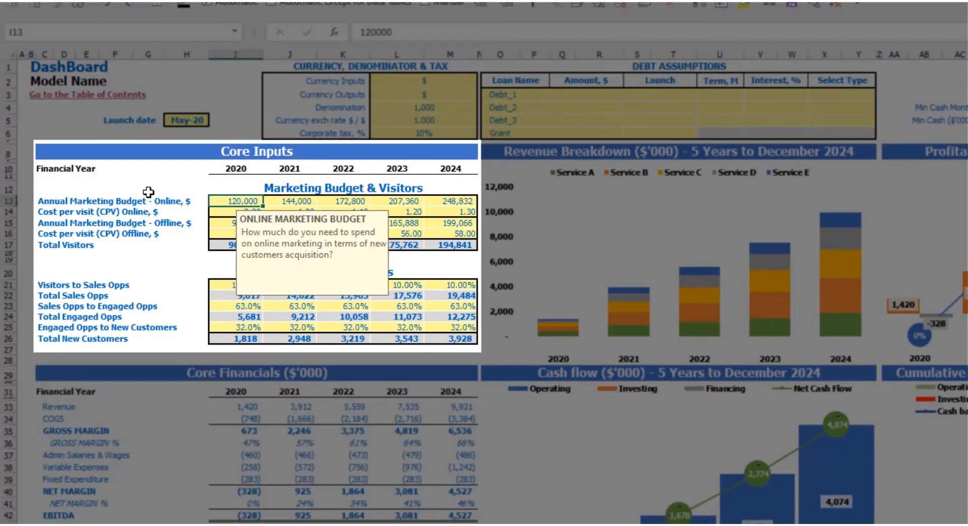
text(1)
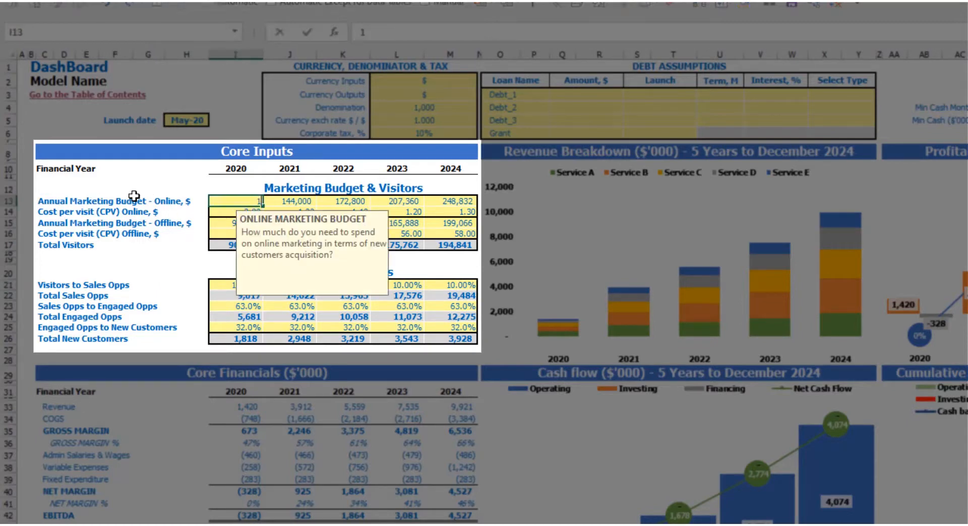
text(00,000)
key(Tab)
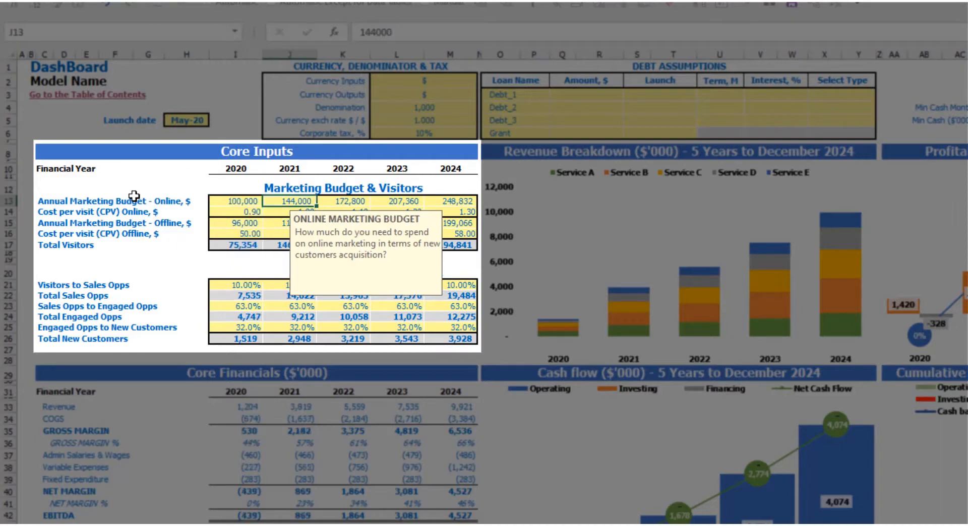
text(=)
key(Left)
text(+2)
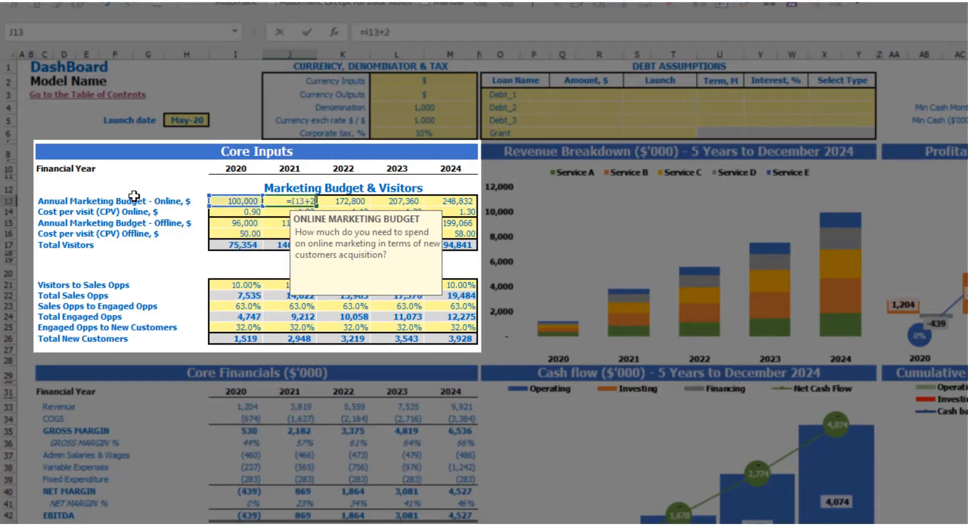
text(0000)
key(Return)
Copy the 2021 online marketing budget formula across 2022 to 2024
key(Up)
key(ctrl+c)
key(Right)
key(shift+Right)
key(shift+Right)
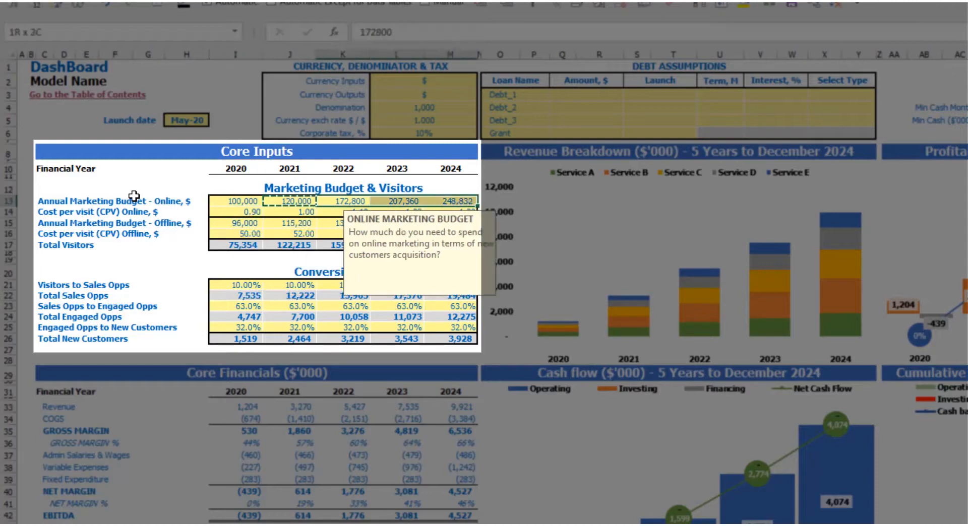
key(ctrl+v)
click(129, 192)
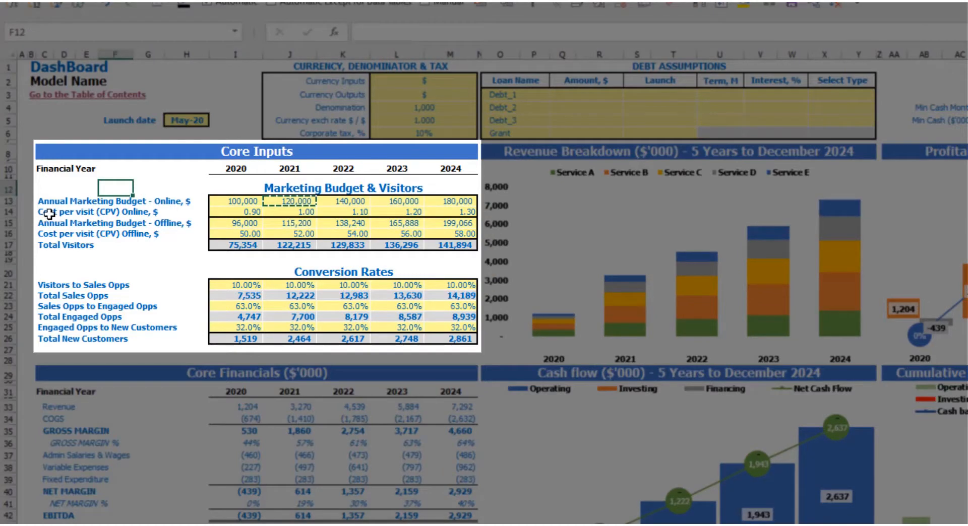
Set the online cost per visit for 2020 to 2024 to 1, 1.2, 1.4, 1.6 and 1.8
click(223, 212)
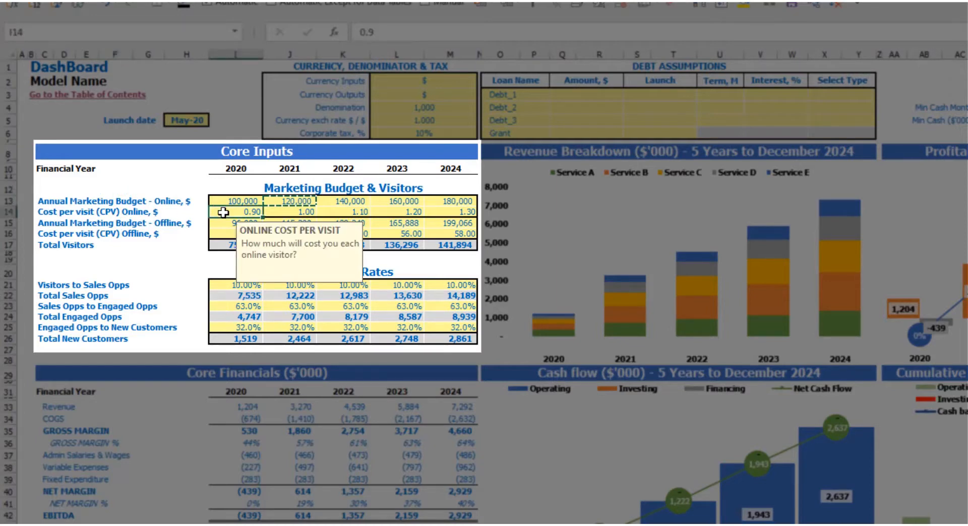
text(1)
key(Tab)
text(1.2)
key(Tab)
text(1.)
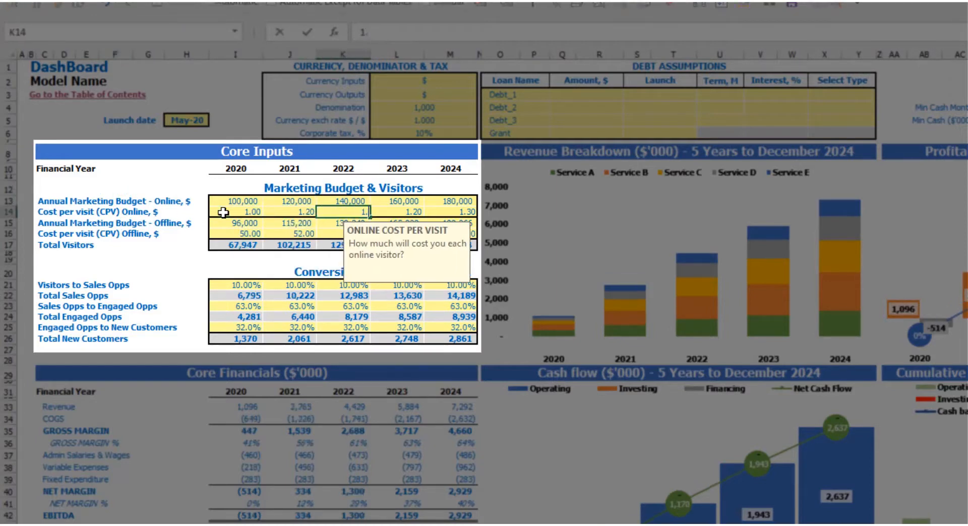
text(4)
key(Tab)
text(1.6)
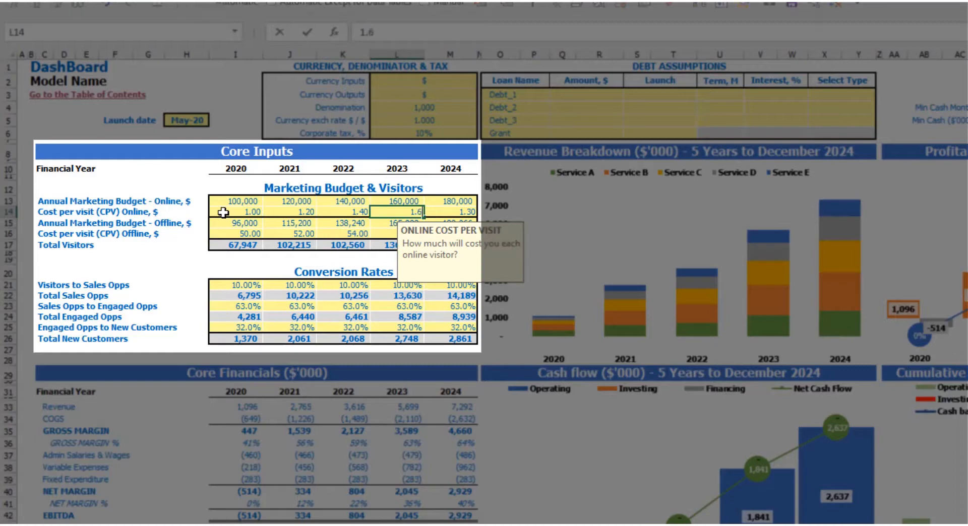
key(Tab)
text(1.8)
key(Return)
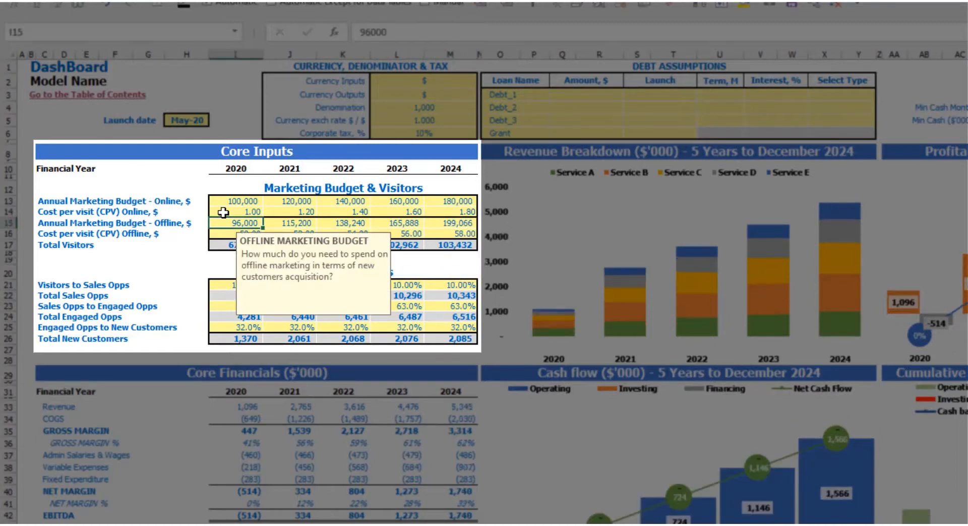
click(187, 187)
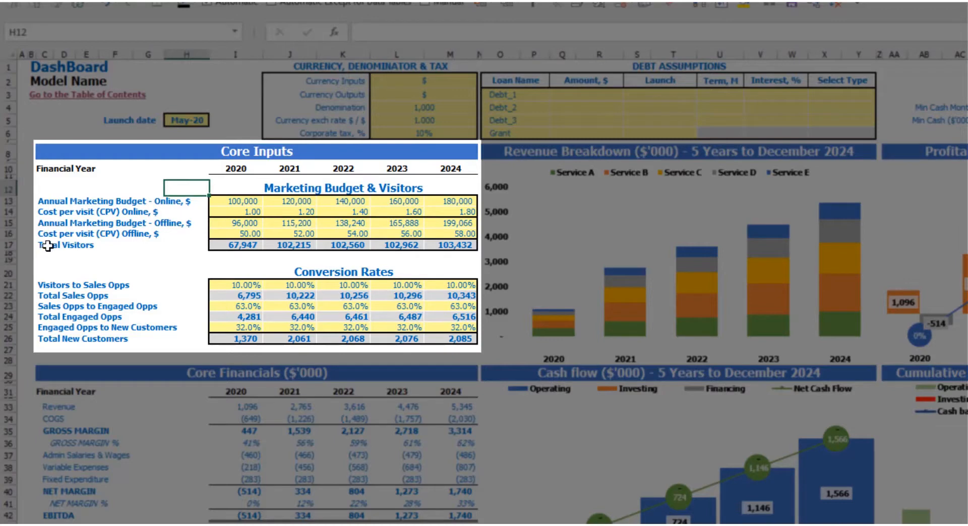
Review the Total Visitors row for 2020 to 2024 and the conversion rows from Visitors to Sales Opps through Total Engaged Opps
drag(239, 245, 453, 245)
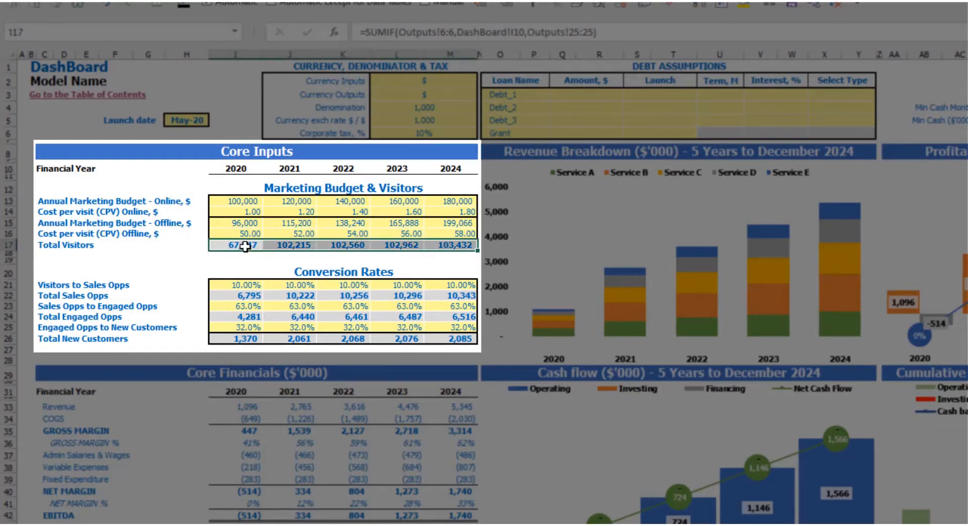
click(188, 255)
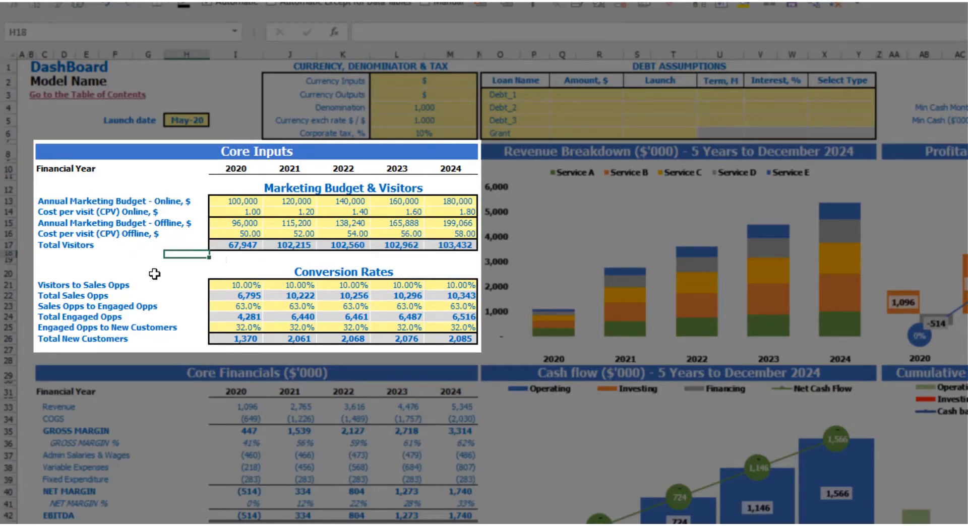
click(44, 285)
click(44, 306)
click(45, 317)
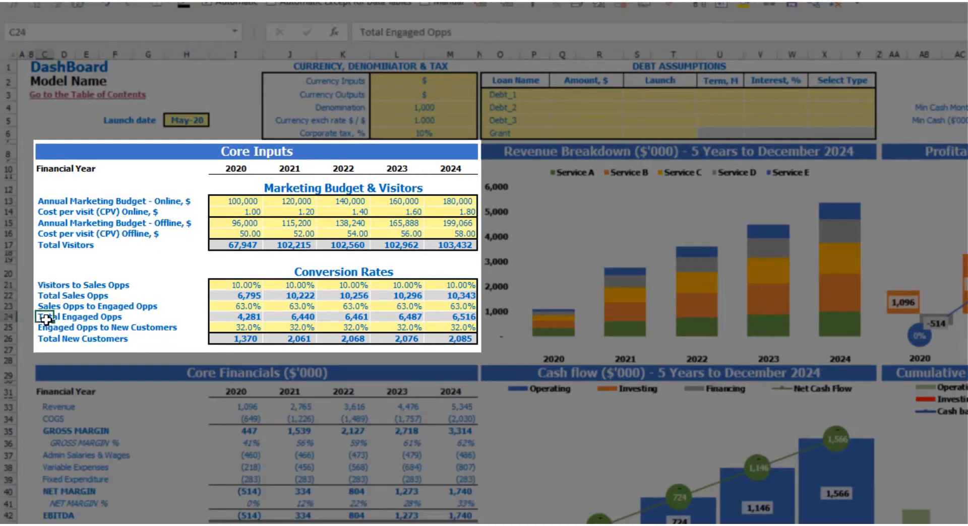
click(43, 285)
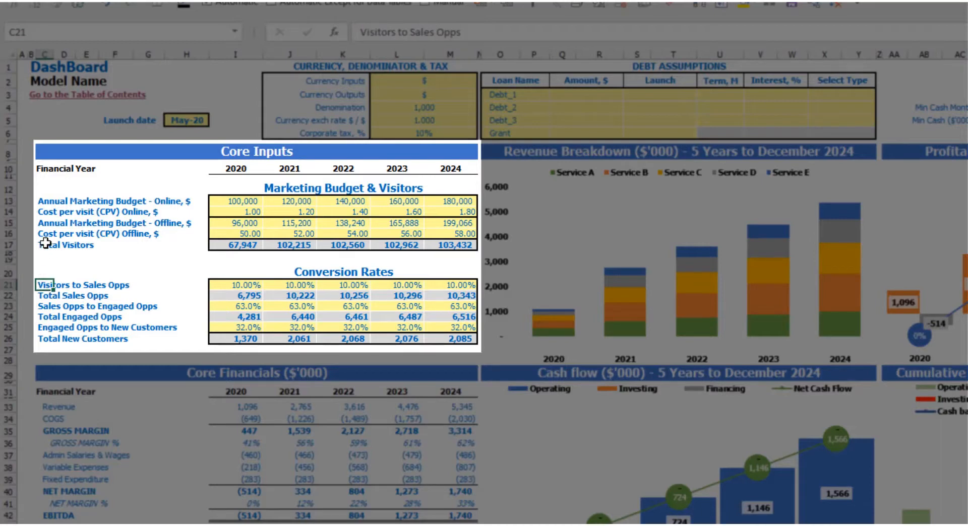
Set the Visitors to Sales Opps rates for 2020 to 2024 to 50%, 52%, 54%, 56% and 58%
click(232, 284)
text(5%)
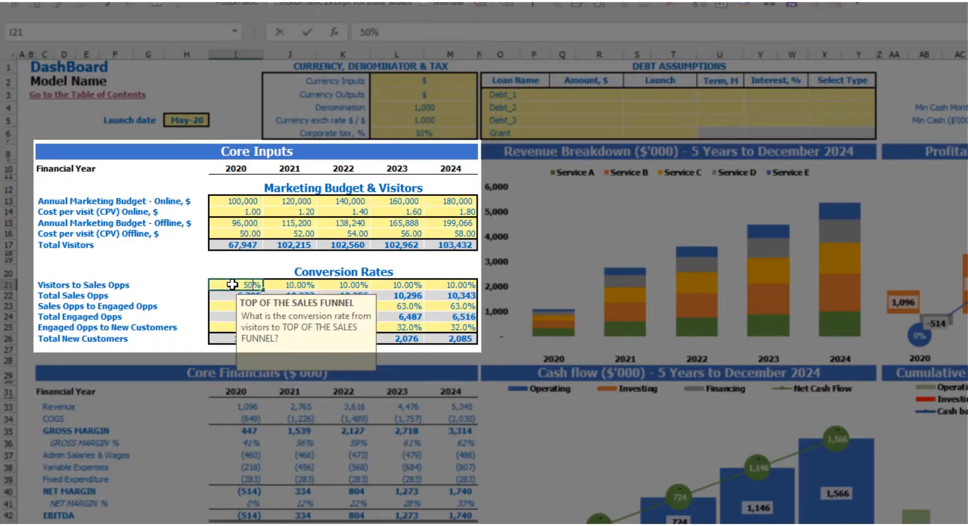
text(0)
key(Tab)
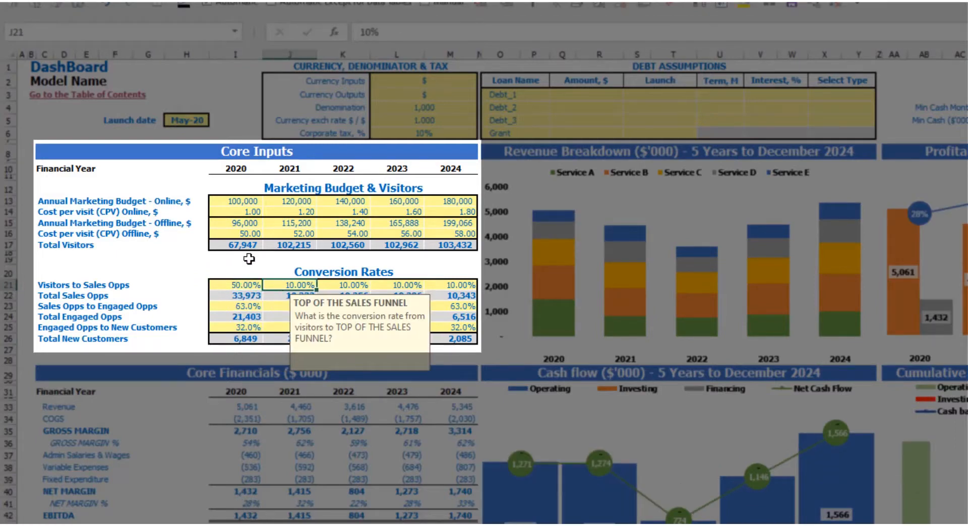
text(52)
key(Tab)
text(54)
key(Tab)
text(56)
key(Tab)
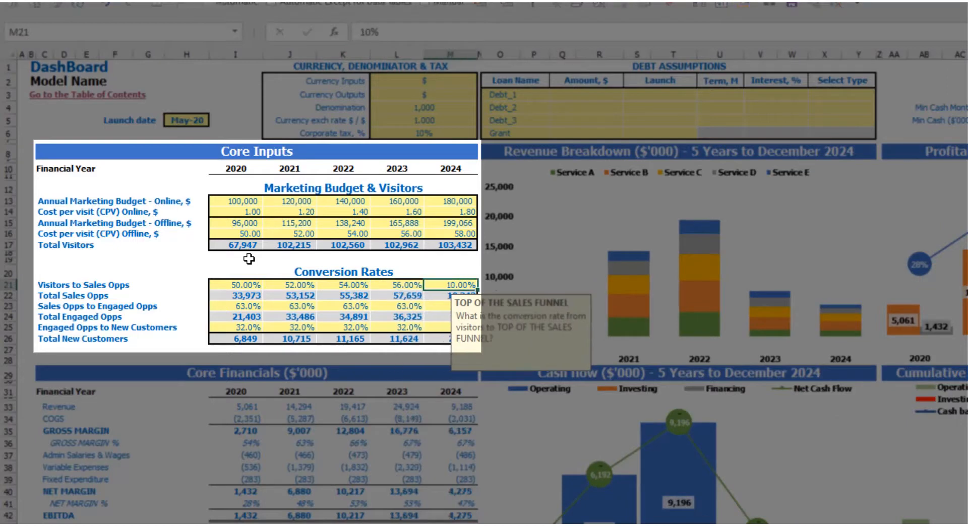
text(58)
key(Return)
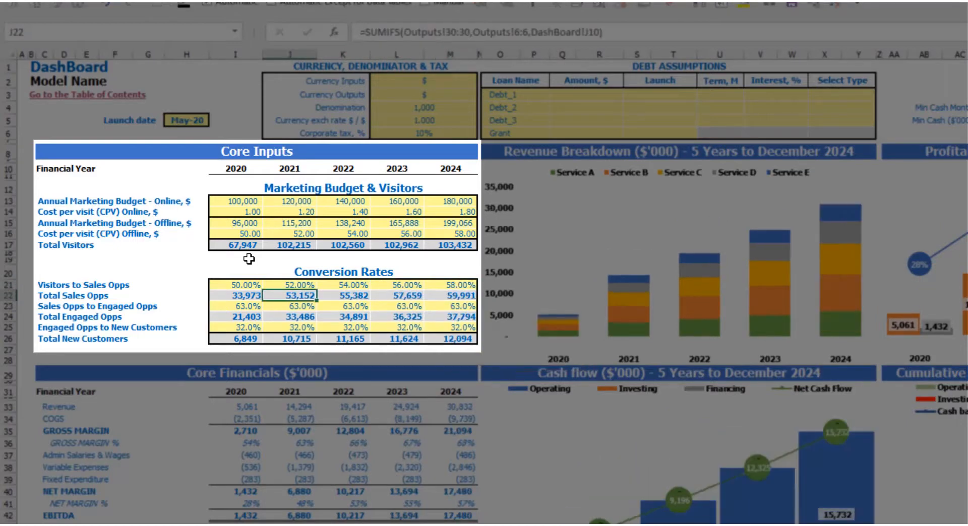
Set the Sales Opps to Engaged Opps rate to 20% for every year from 2020 to 2024
click(242, 245)
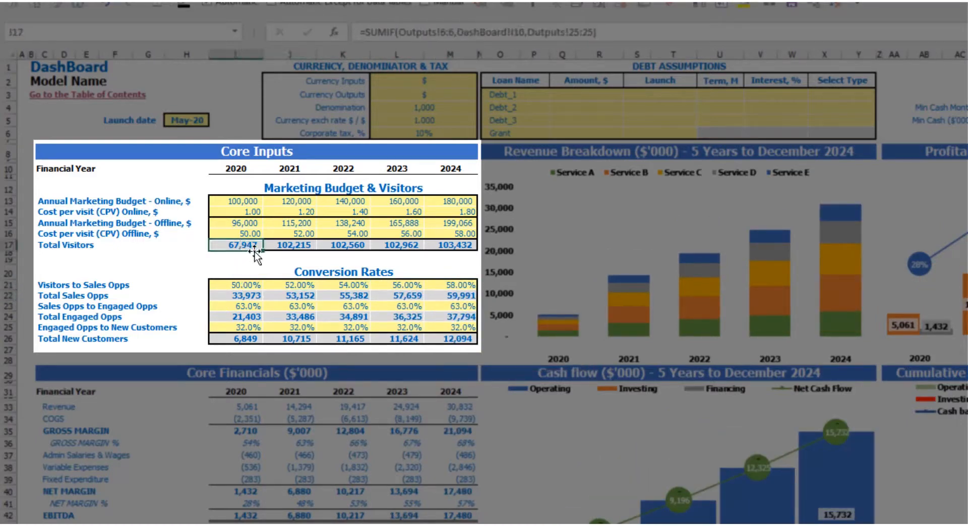
click(241, 296)
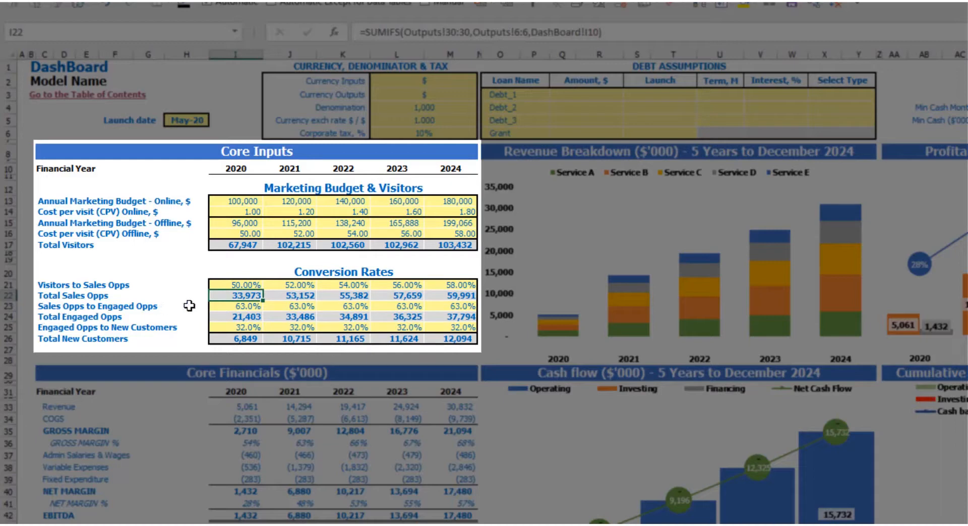
click(226, 306)
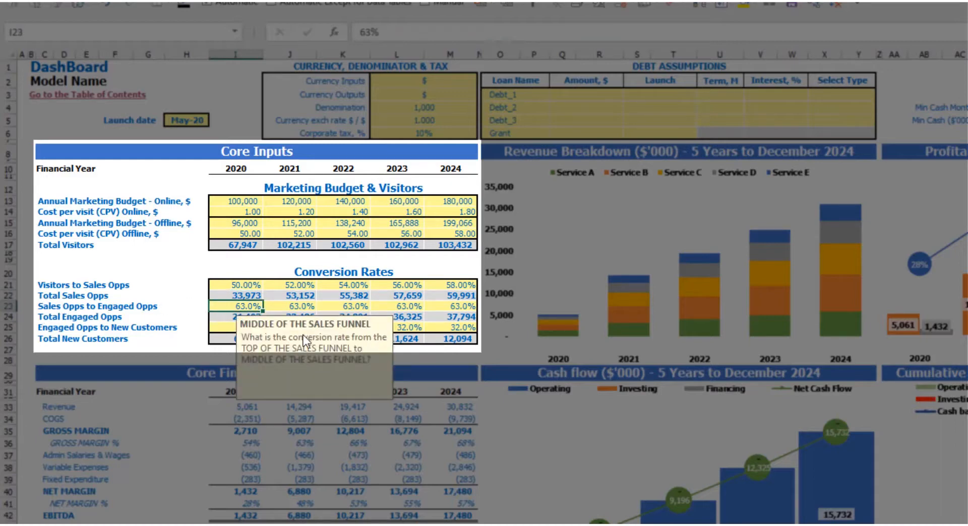
text(20)
key(Tab)
key(shift+Right)
key(shift+Right)
key(shift+Right)
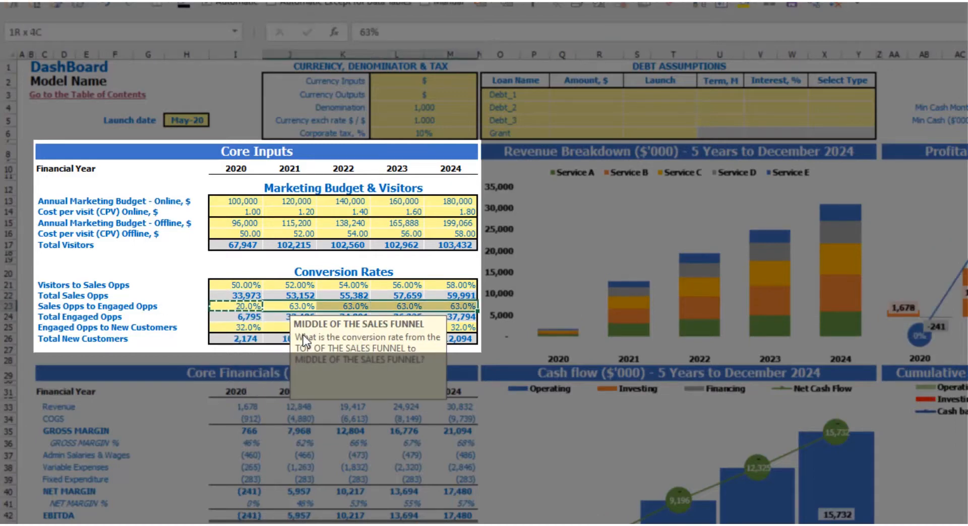
text(20.0%	20.0%	20.0%	20.0%)
click(186, 272)
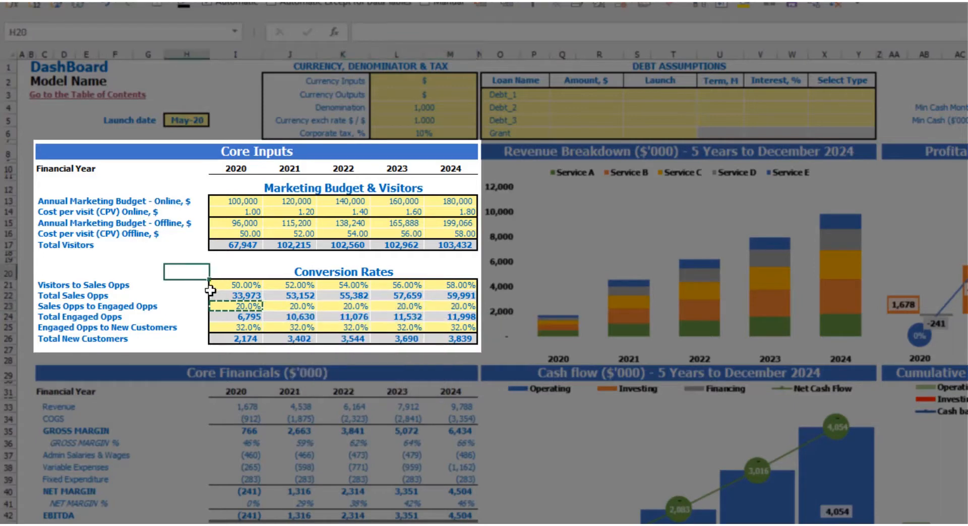
Examine the 2020 Sales Opps to Engaged Opps rate and the Total Engaged Opps for each year through 2024
click(238, 307)
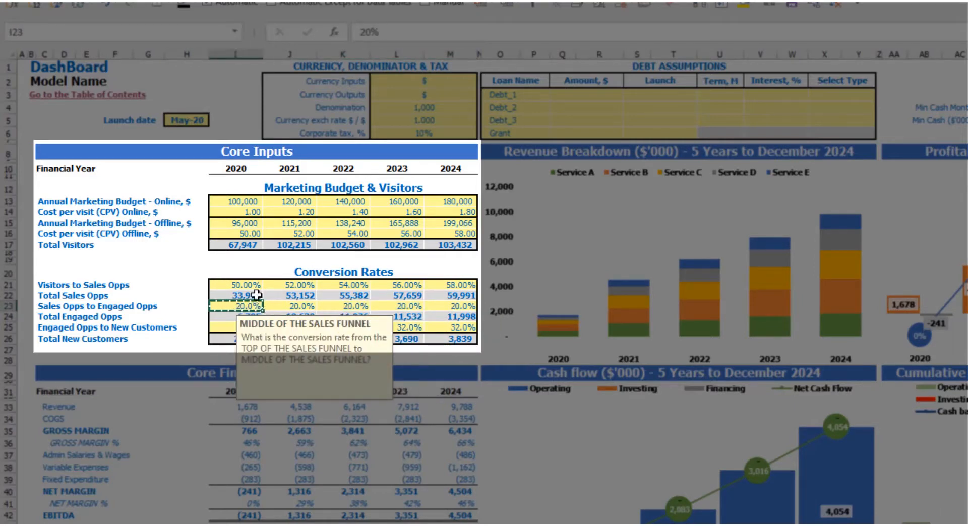
click(183, 273)
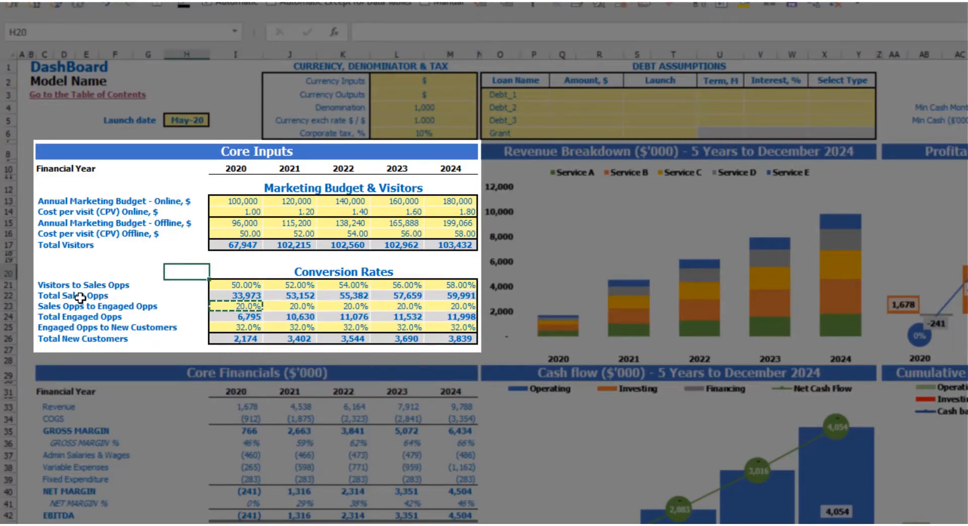
click(231, 318)
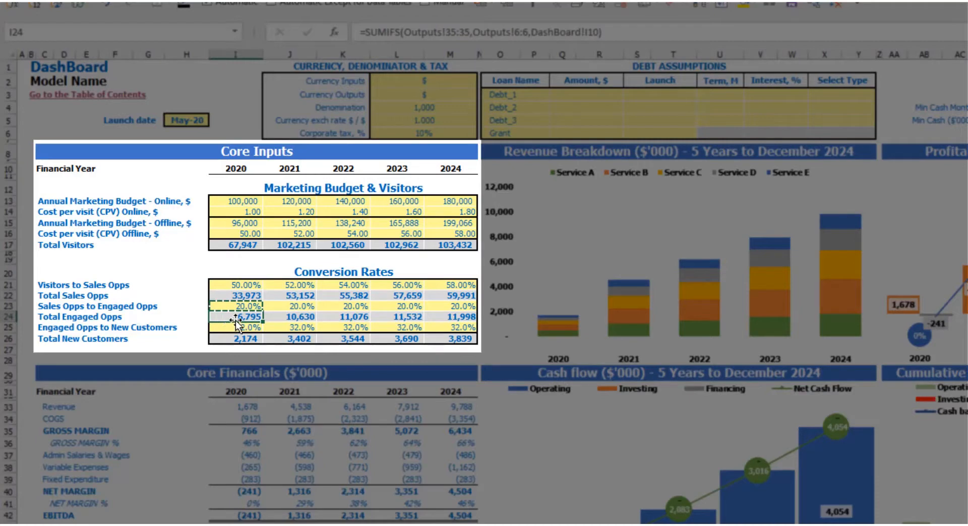
click(299, 317)
click(349, 315)
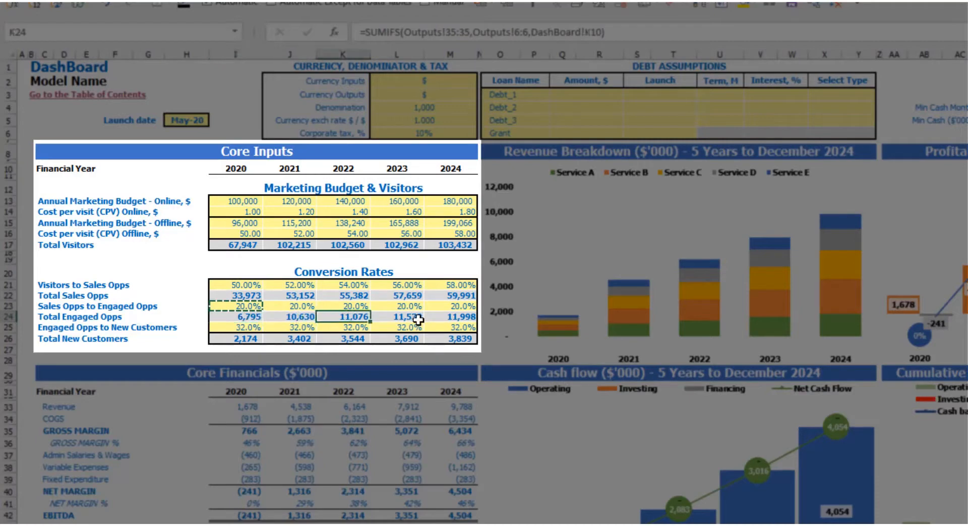
click(417, 318)
click(443, 317)
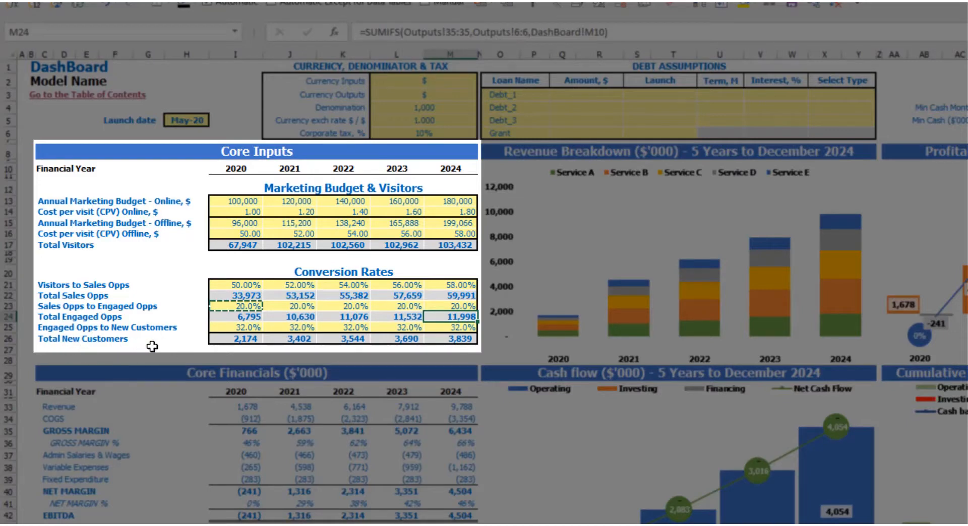
Set the Engaged Opps to New Customers rates for 2020 to 2024 to 10%, 11%, 12%, 13% and 14%
click(234, 328)
text(10)
key(Tab)
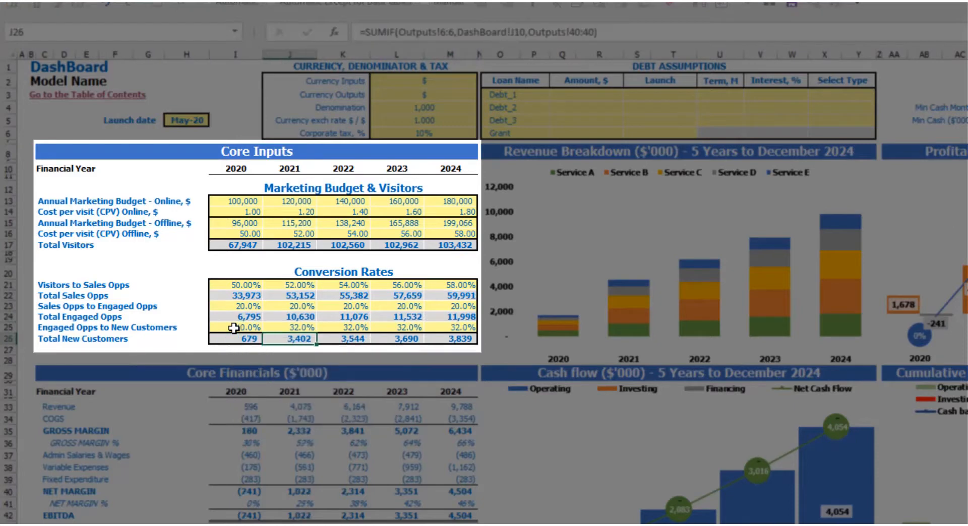
text(11)
key(Tab)
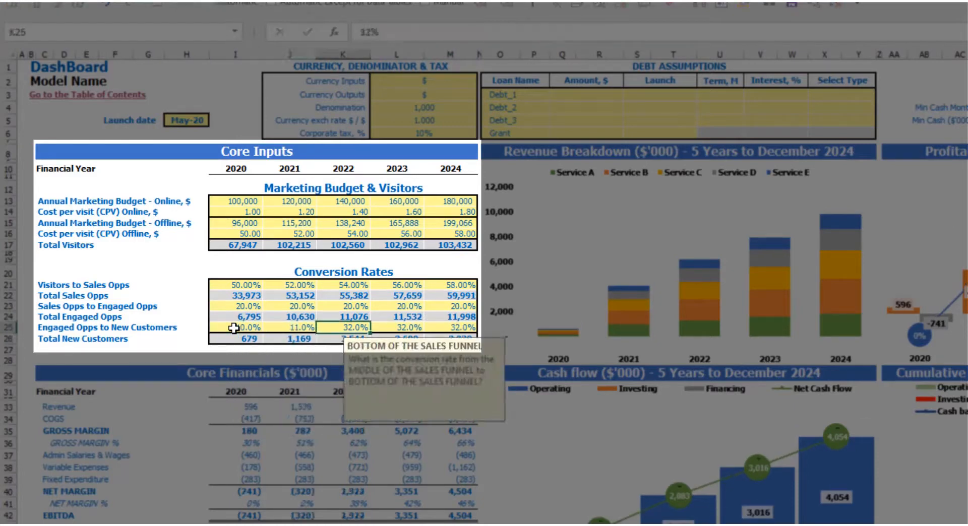
text(12)
key(Tab)
text(13)
key(Tab)
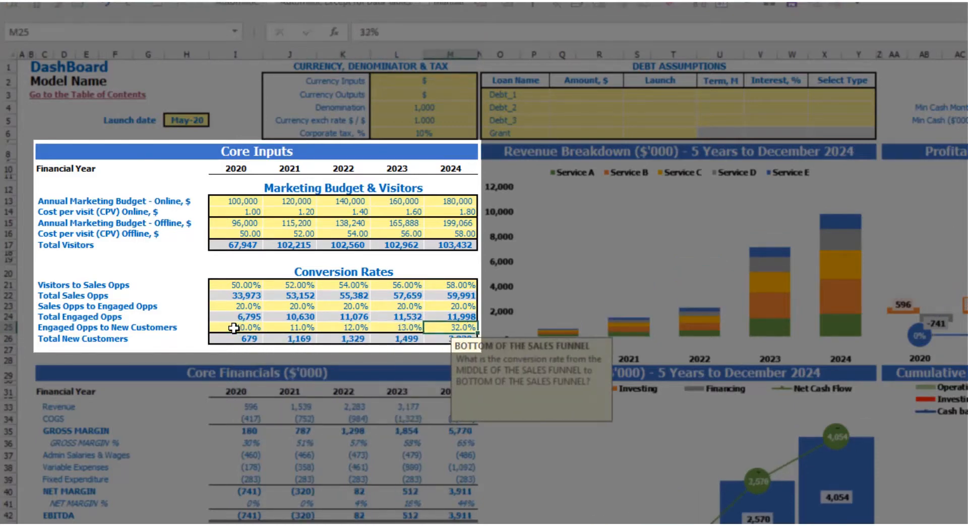
text(14)
key(Return)
click(258, 317)
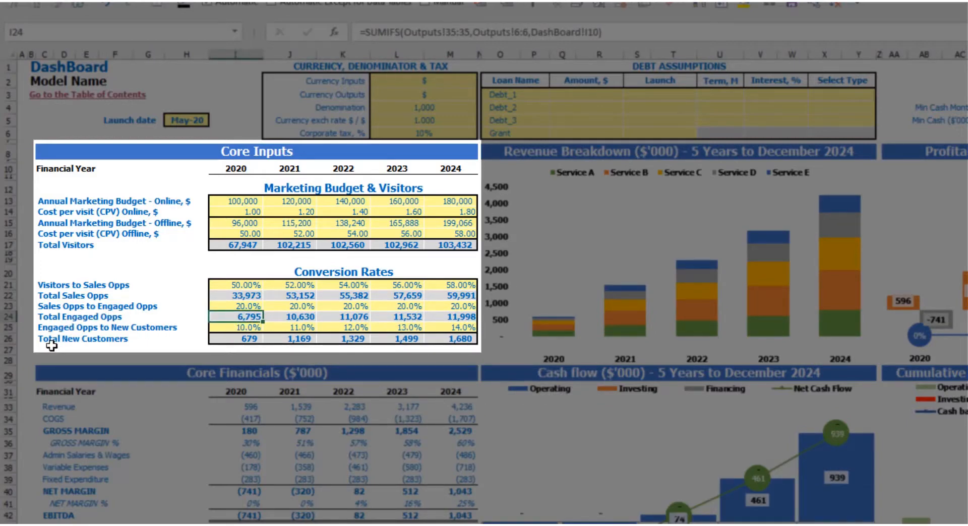
click(237, 340)
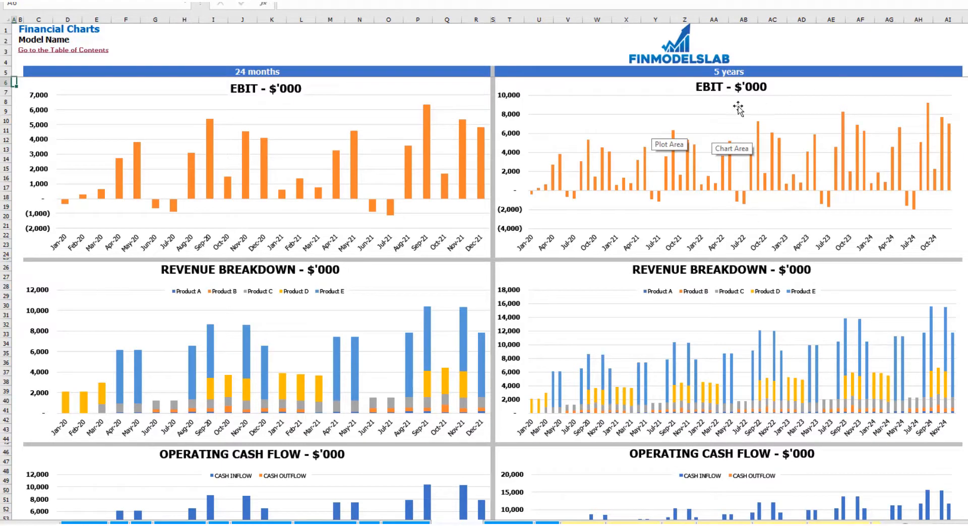
Review the 24-month and 5-year EBIT, Revenue Breakdown, Operating Cash Flow and Cash Balance charts on the Financial Charts sheet
click(966, 178)
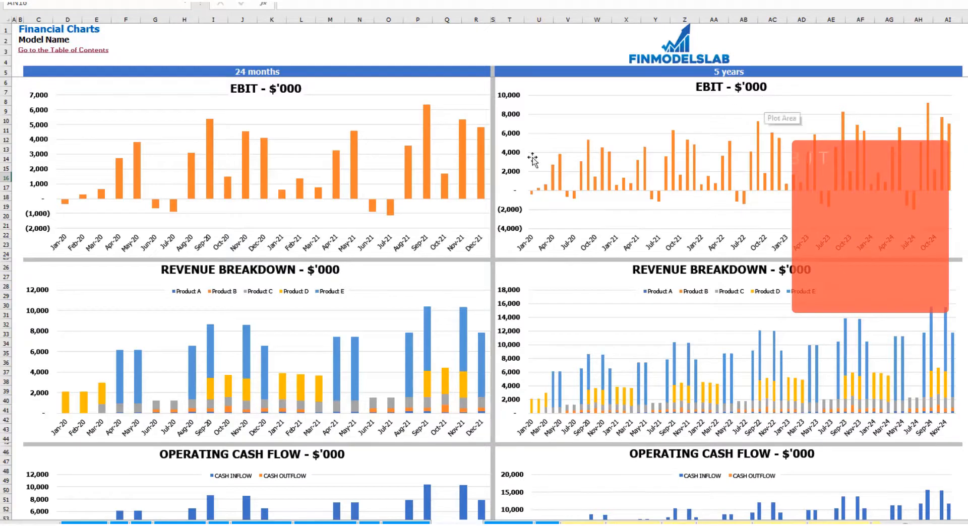
scroll(317, 242, down, 3)
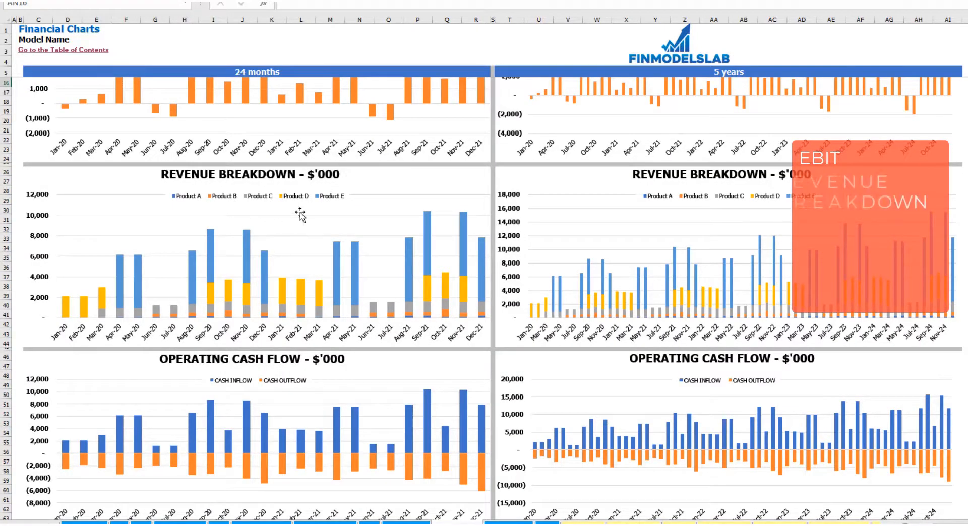
scroll(319, 209, down, 10)
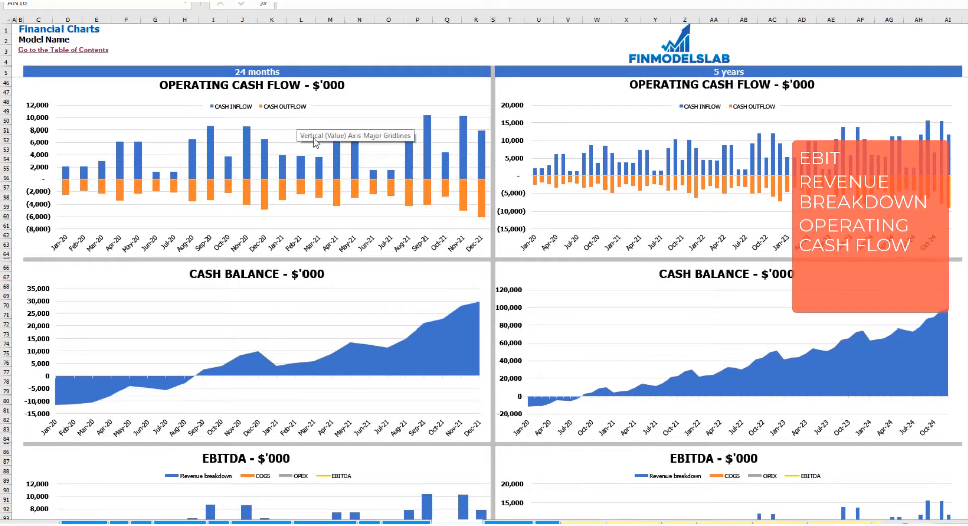
scroll(481, 298, down, 4)
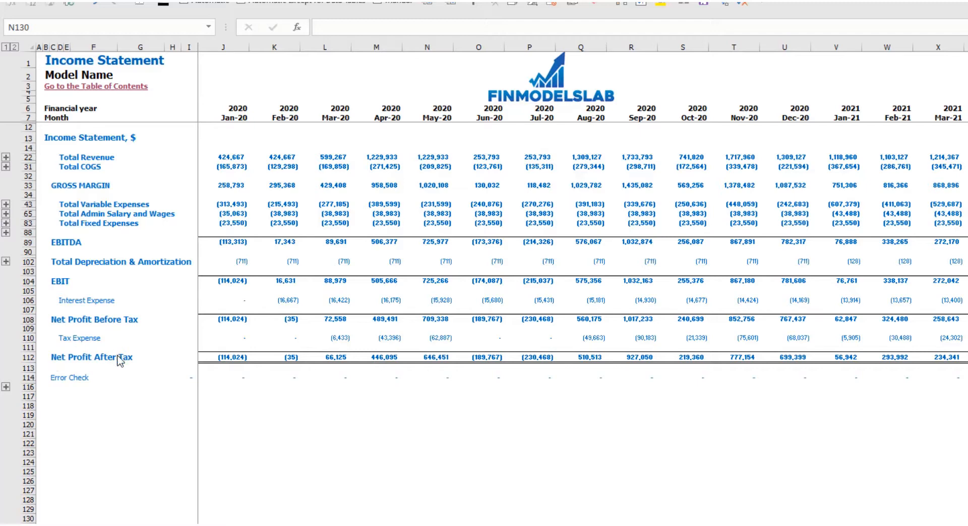
Expand the Fixed Expenses, Variable Expenses and Revenue row groups in the Income Statement
click(7, 223)
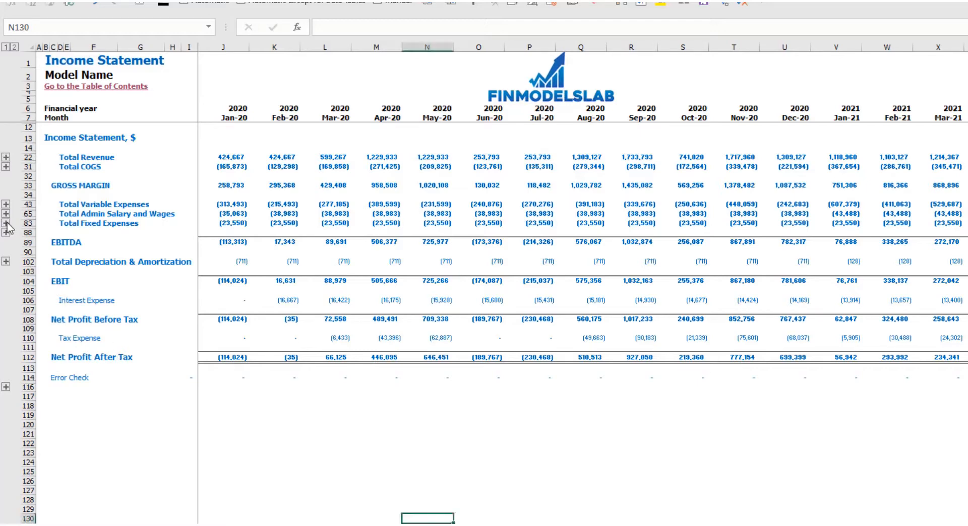
click(6, 222)
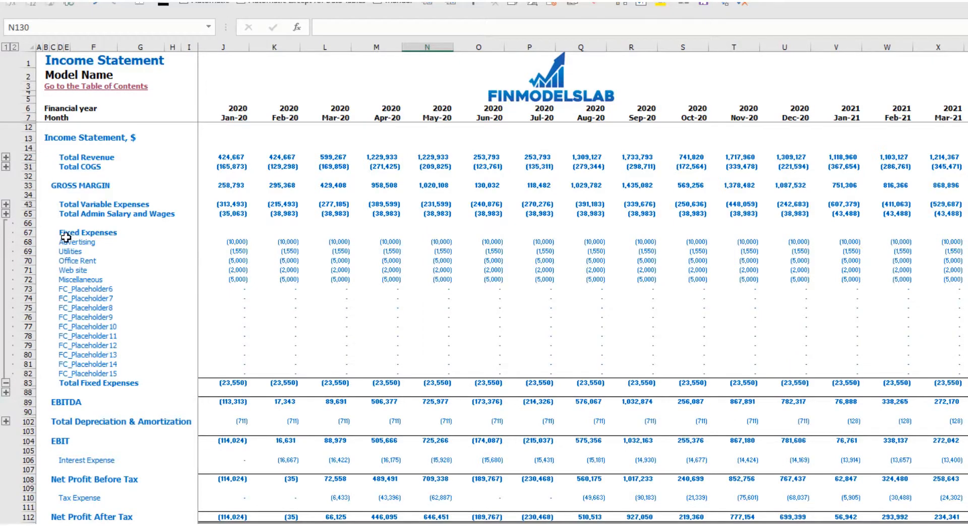
click(6, 204)
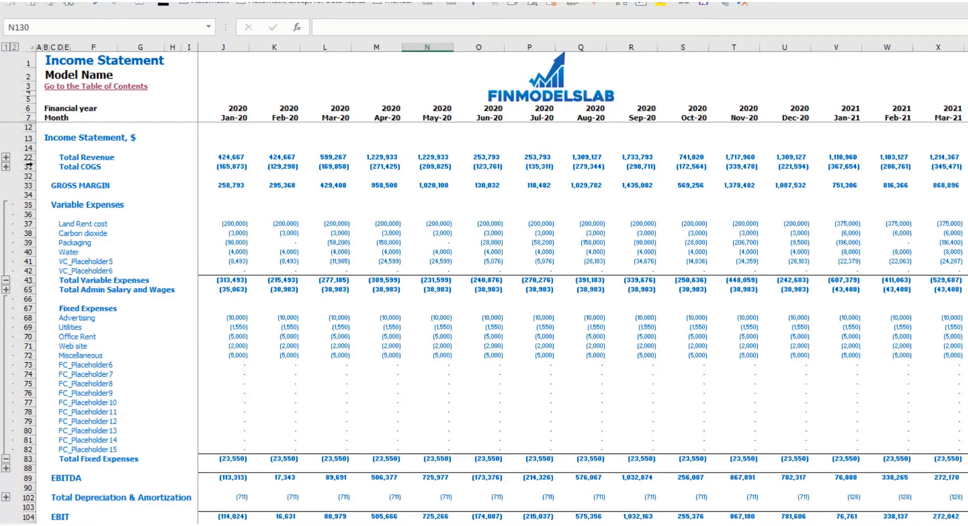
click(6, 158)
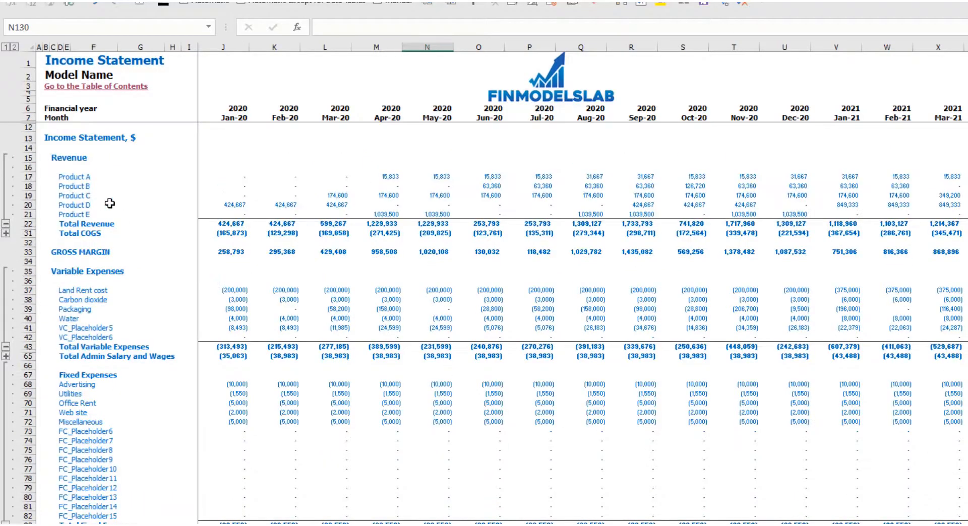
View the Cash Flow Statement and its indirect method version, and open the Financial Statements Summary
key(ctrl+Page_Down)
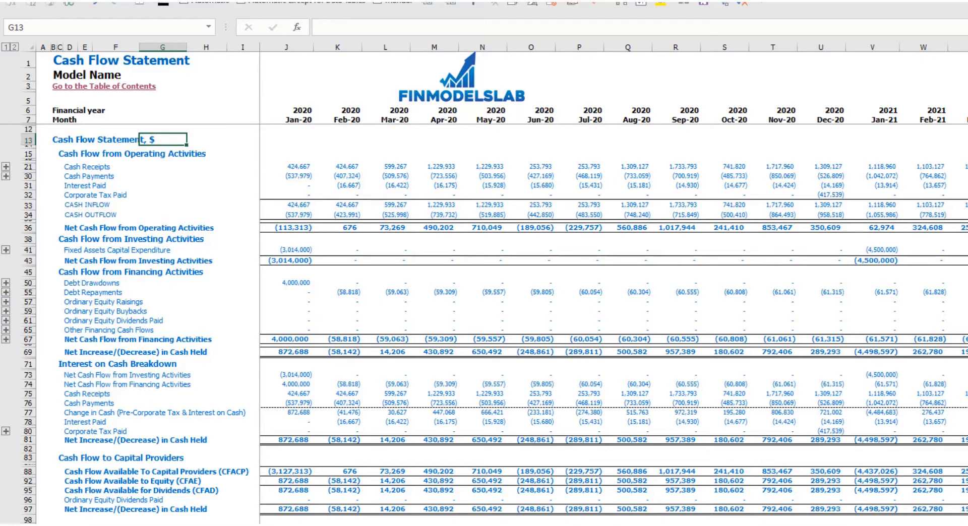
key(ctrl+Page_Down)
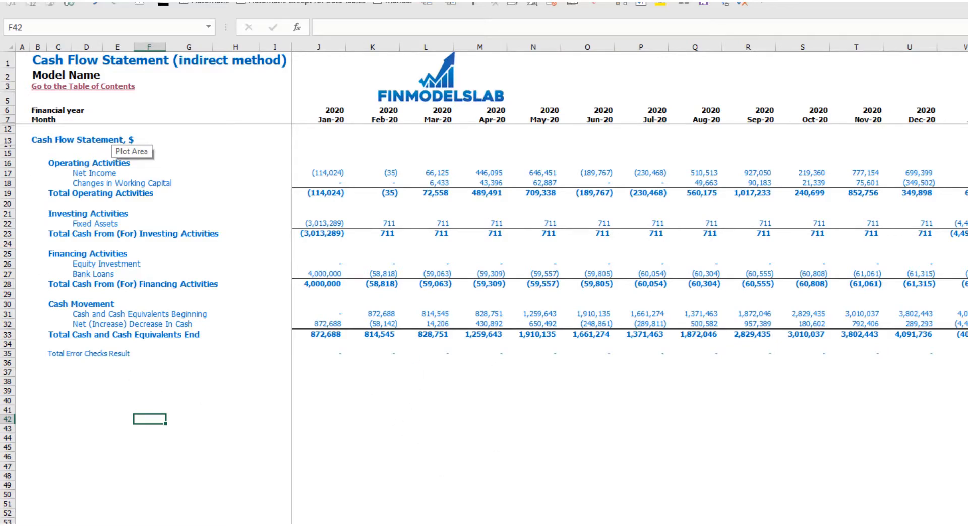
click(319, 525)
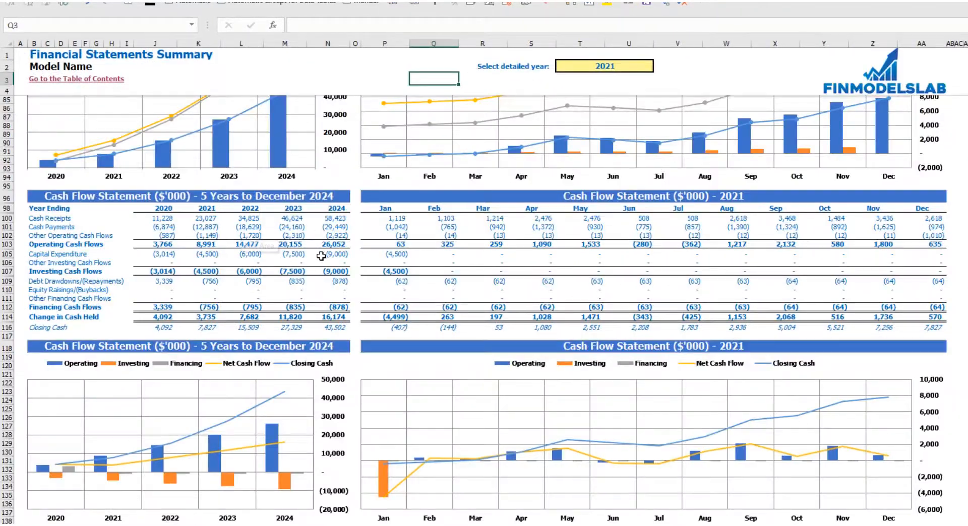
Set the detailed year of the Financial Statements Summary to 2022
scroll(327, 265, up, 10)
scroll(327, 264, up, 6)
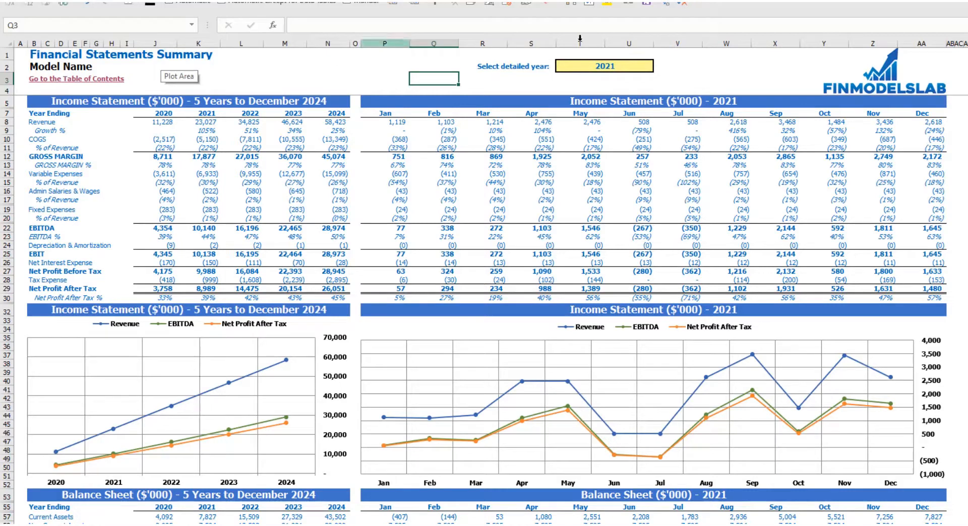
click(647, 67)
click(660, 66)
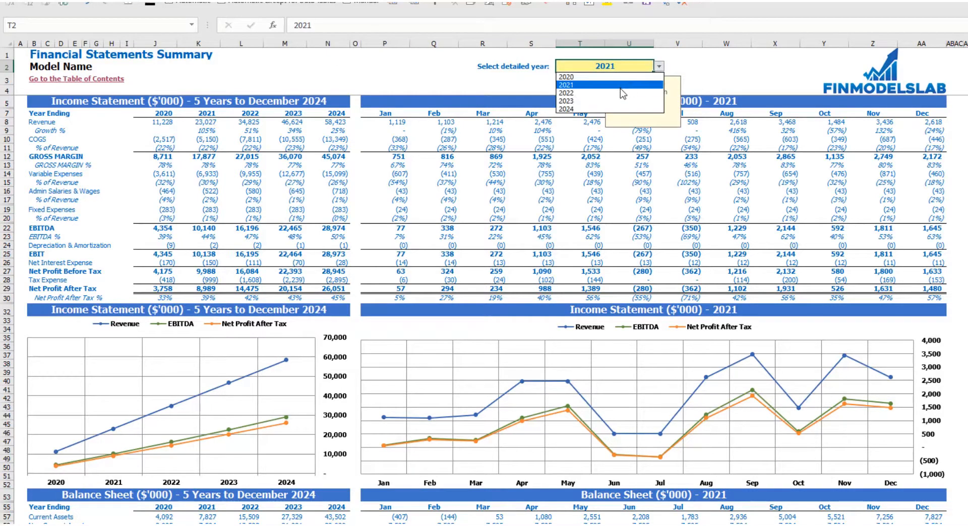
click(621, 92)
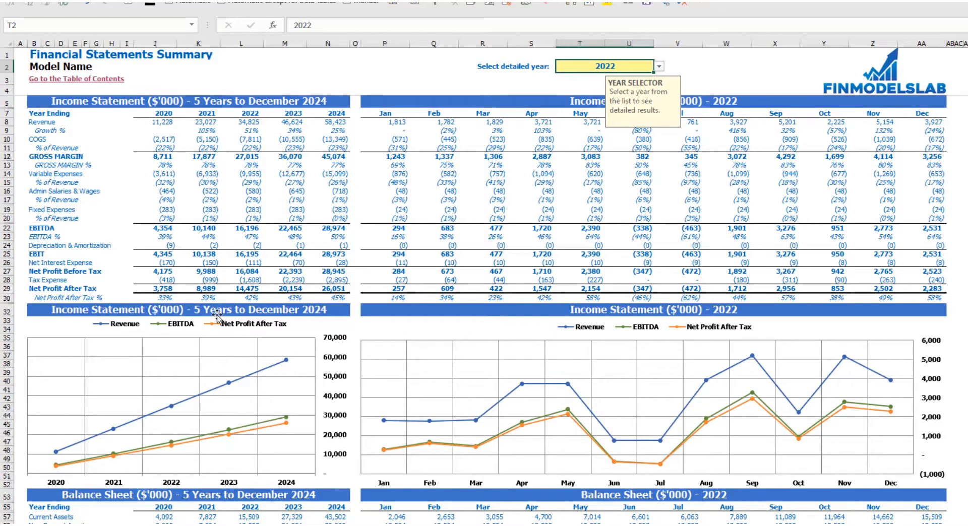
Review the 5-year and 2022 Income Statement, Balance Sheet and Cash Flow sections of the Financial Statements Summary
click(966, 255)
scroll(260, 385, down, 3)
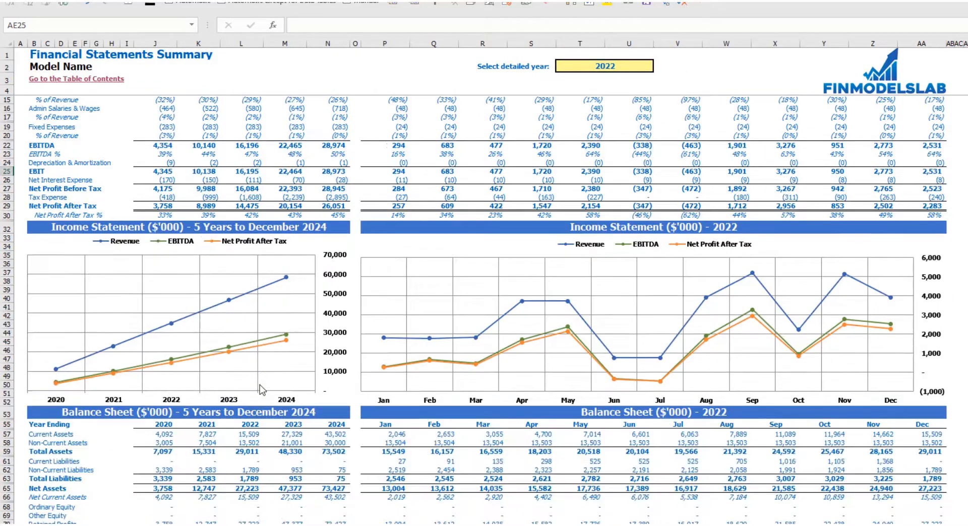
scroll(261, 389, down, 6)
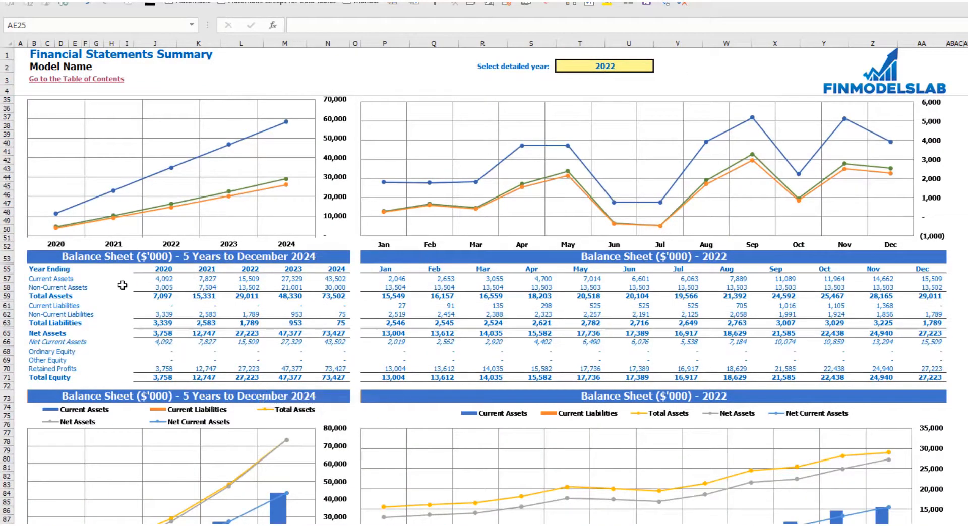
scroll(138, 246, down, 3)
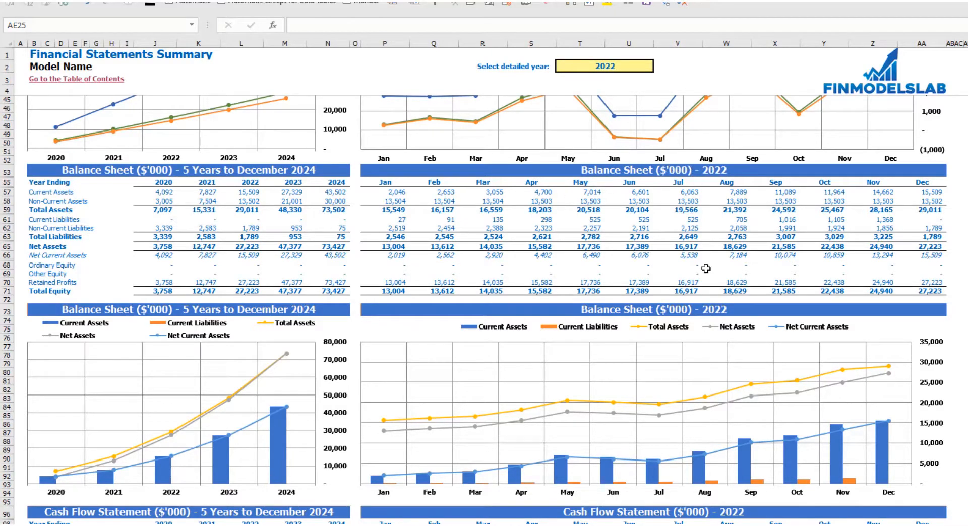
scroll(464, 296, down, 15)
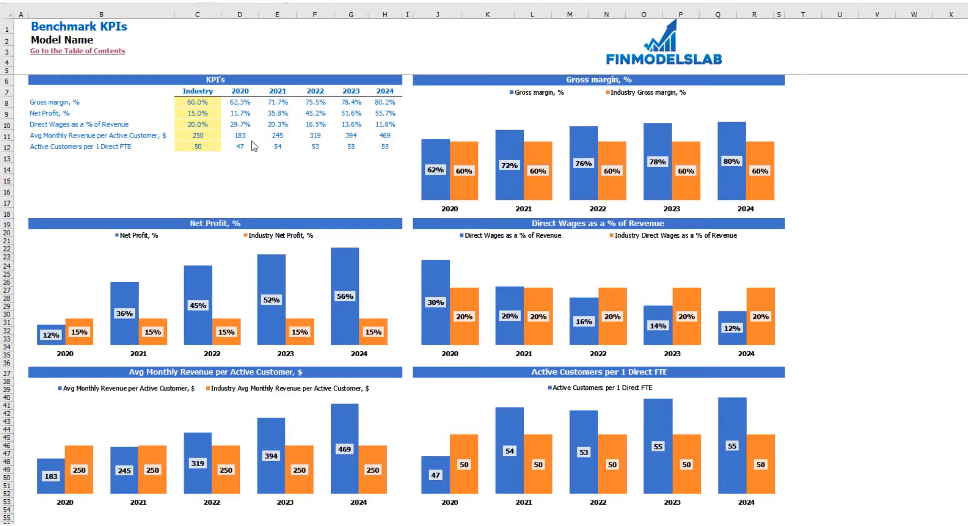
Go through the five Benchmark KPIs one by one, from Gross margin to Active Customers per 1 Direct FTE
click(31, 101)
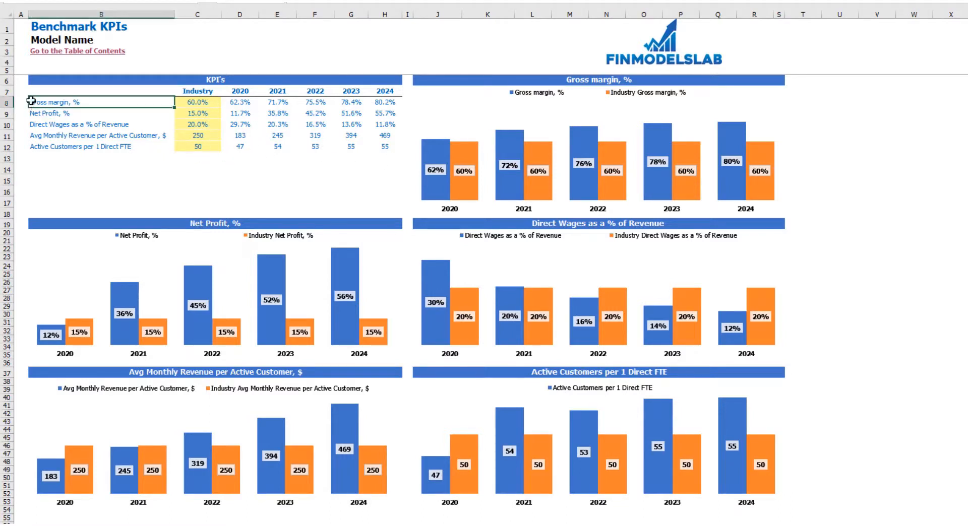
key(Down)
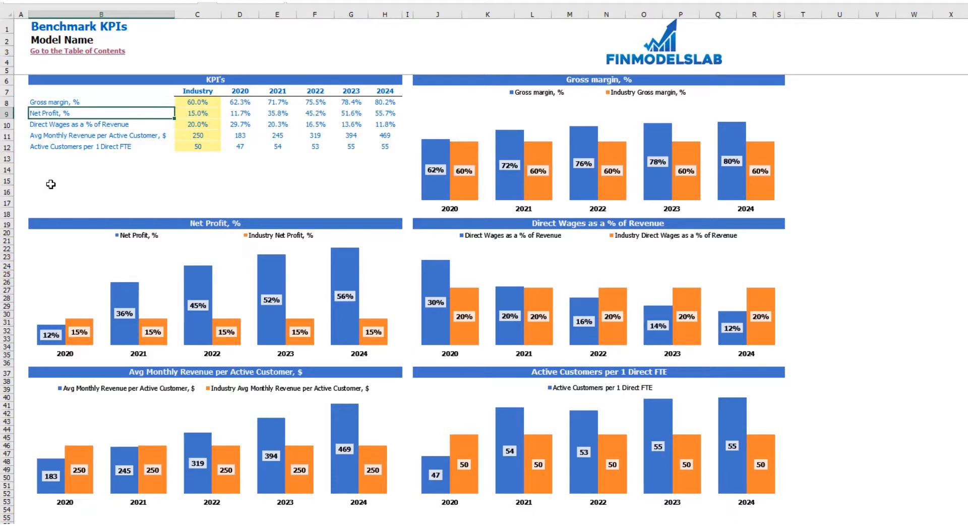
key(Down)
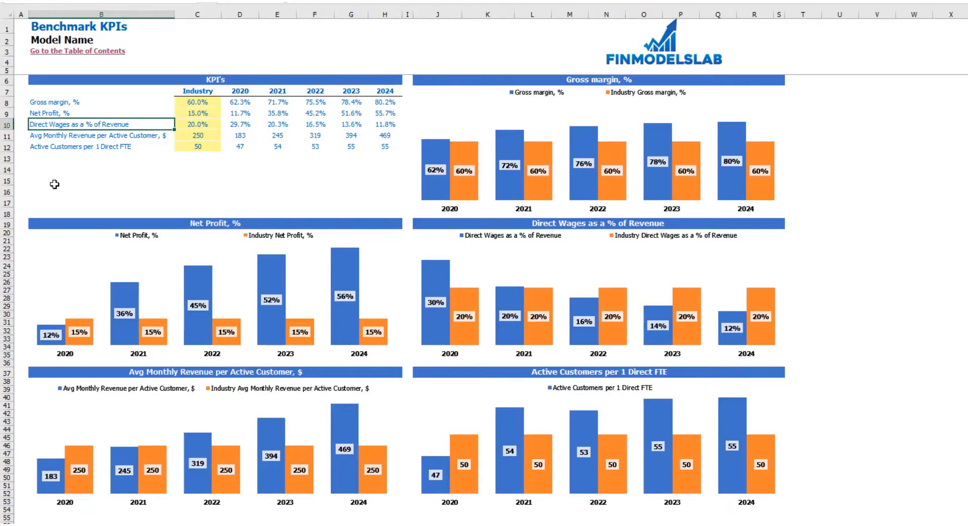
key(Down)
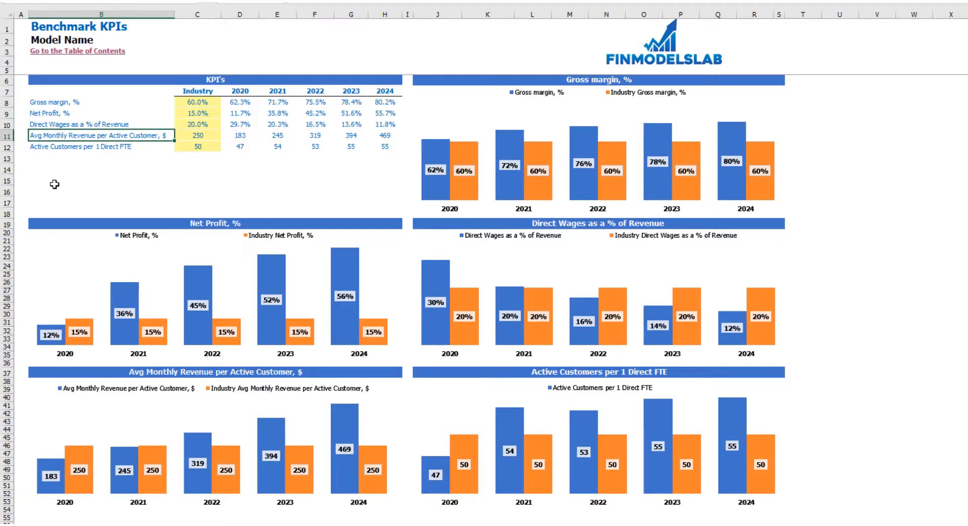
key(Down)
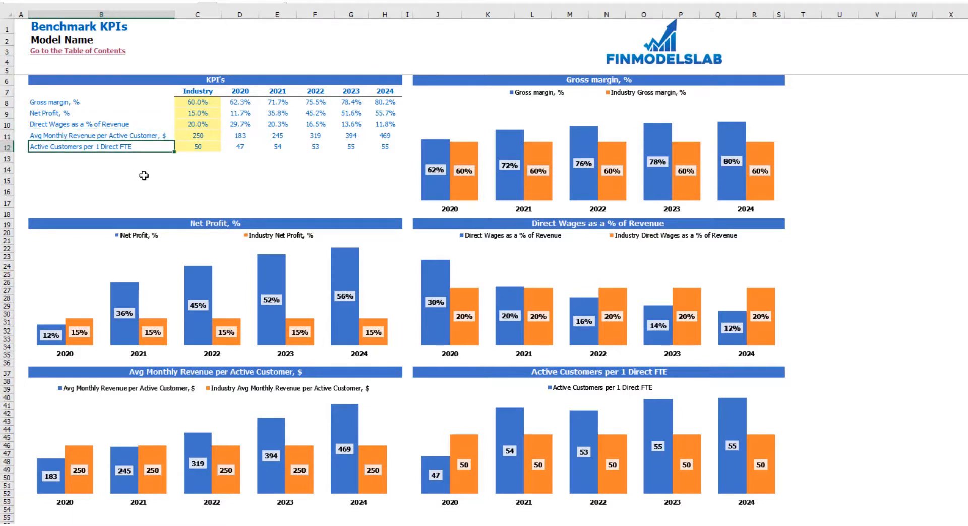
Set the industry benchmark for Gross margin to 65%
click(185, 102)
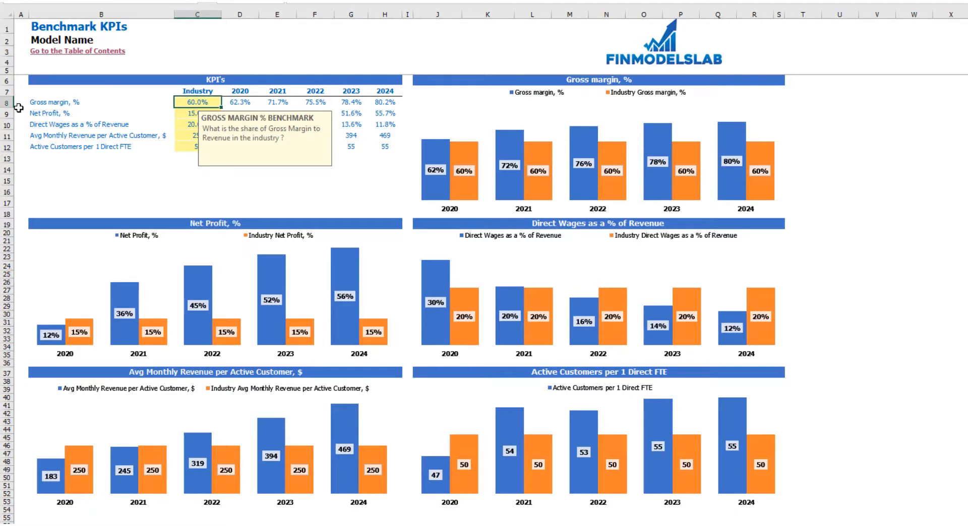
text(65)
key(Return)
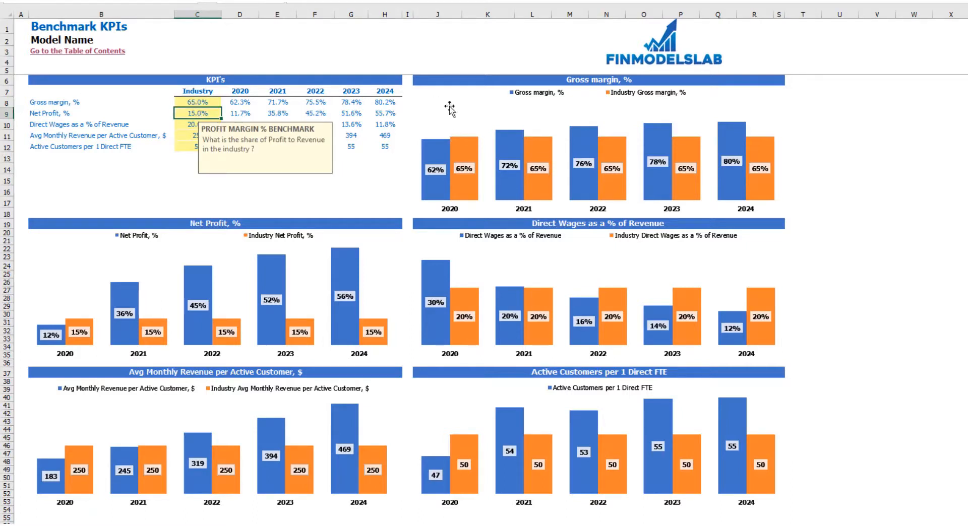
Examine the model's own 2020 to 2024 values for all five KPIs in the Benchmark KPIs table
click(386, 169)
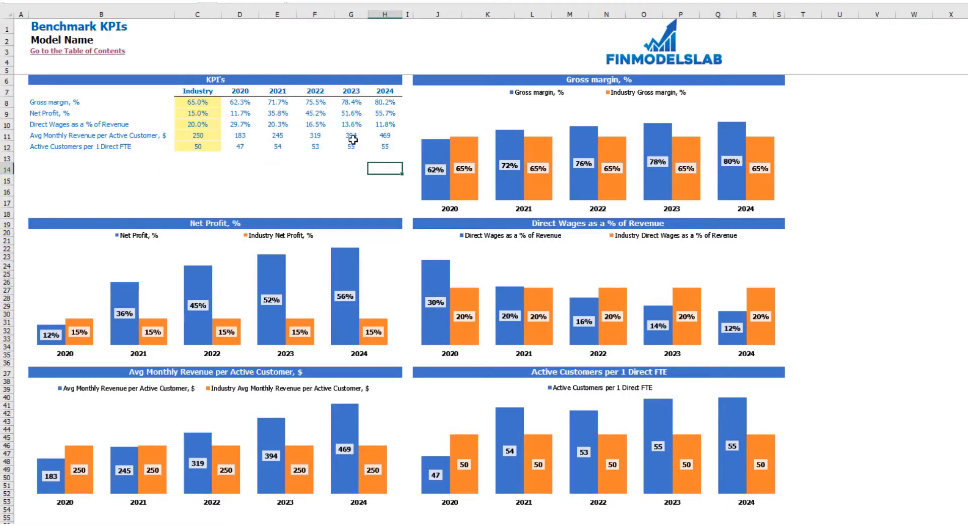
drag(232, 102, 373, 150)
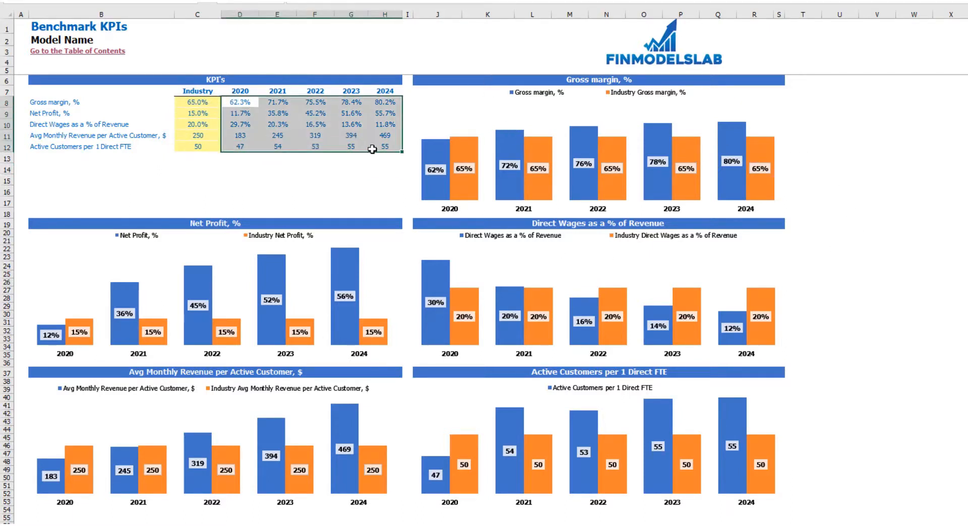
click(267, 185)
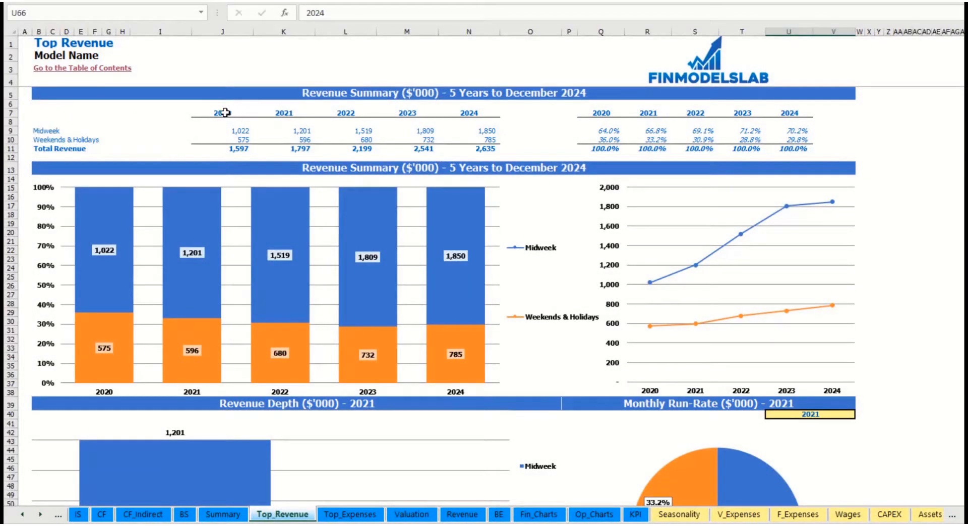
Examine the 2020 to 2024 Top Revenue amounts and percentage shares, and the Revenue Depth and Monthly Run-Rate charts
drag(230, 129, 471, 147)
drag(605, 133, 804, 148)
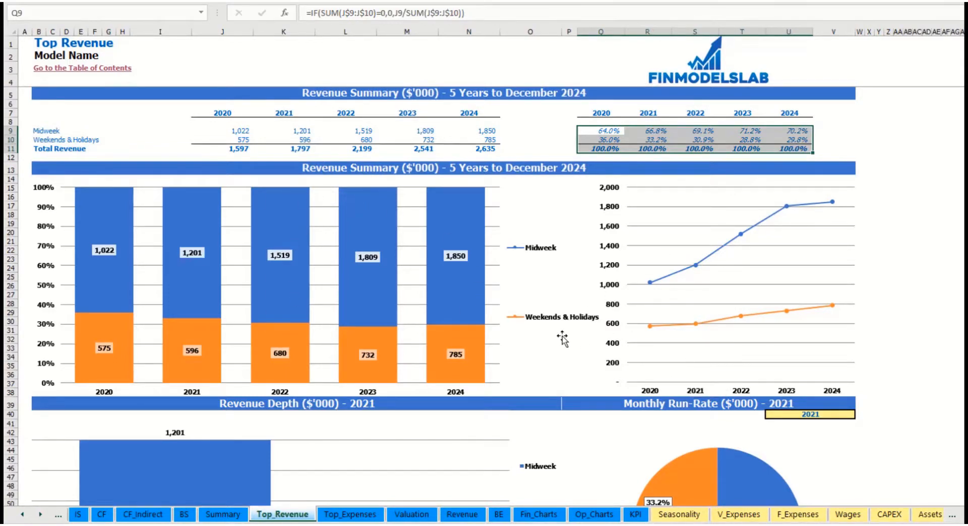
scroll(565, 343, down, 7)
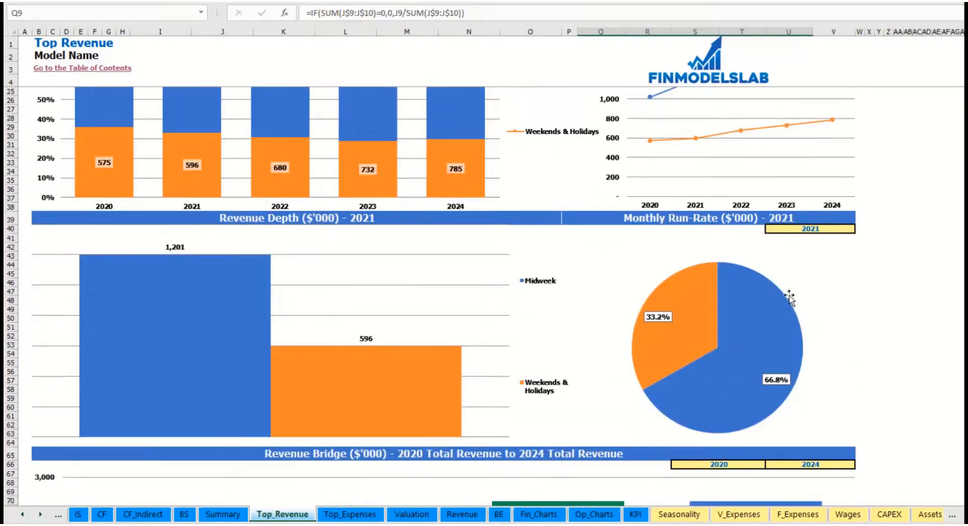
Set the year for the Revenue Depth and Monthly Run-Rate charts to 2022
click(851, 229)
click(859, 230)
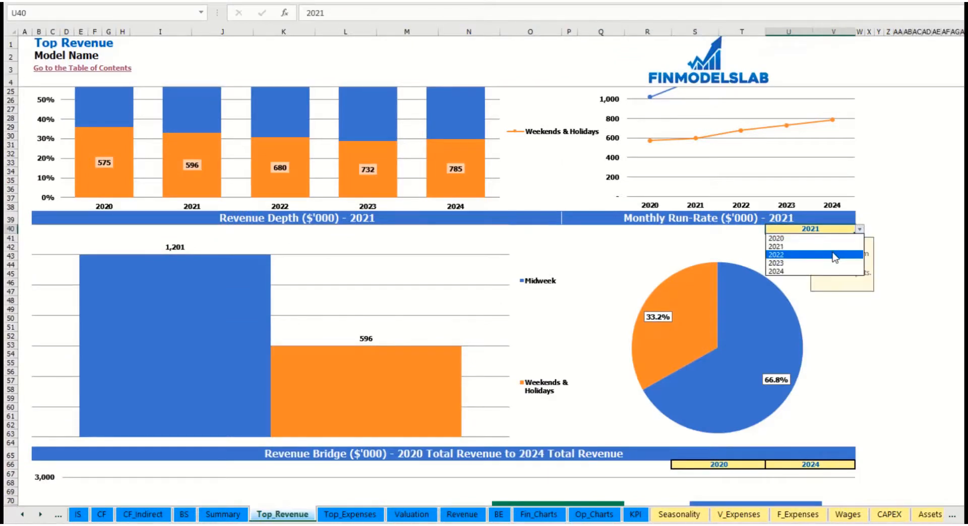
click(834, 251)
click(641, 222)
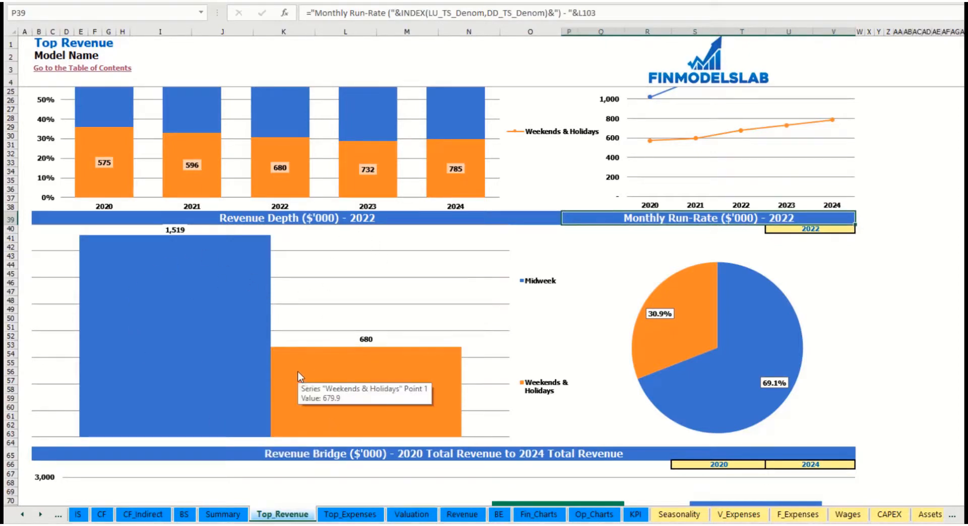
Set the Revenue Bridge chart's first year to 2021 and its last year to 2023
scroll(302, 382, down, 10)
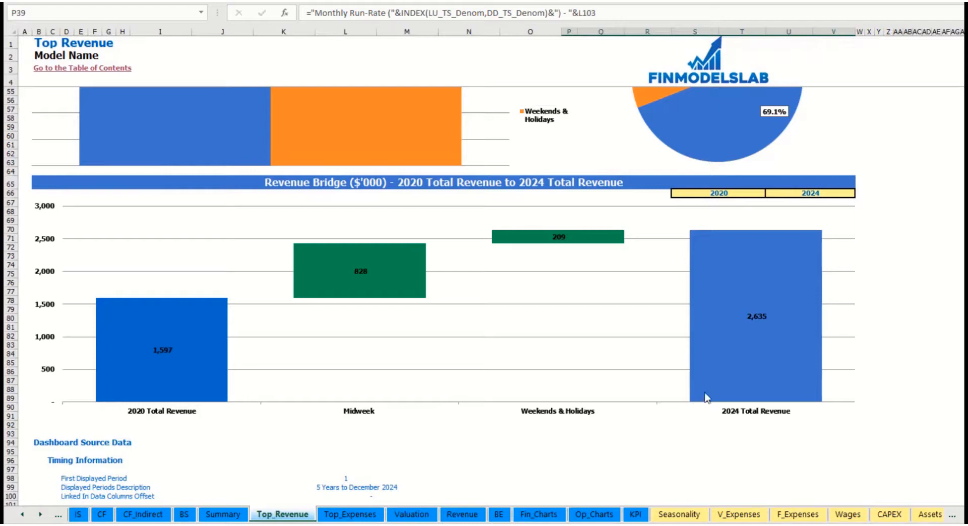
click(759, 194)
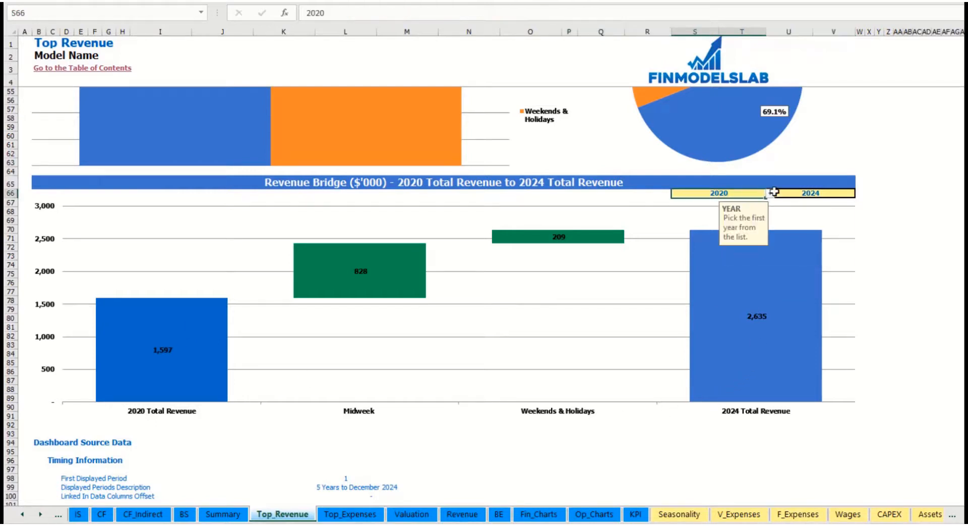
click(770, 195)
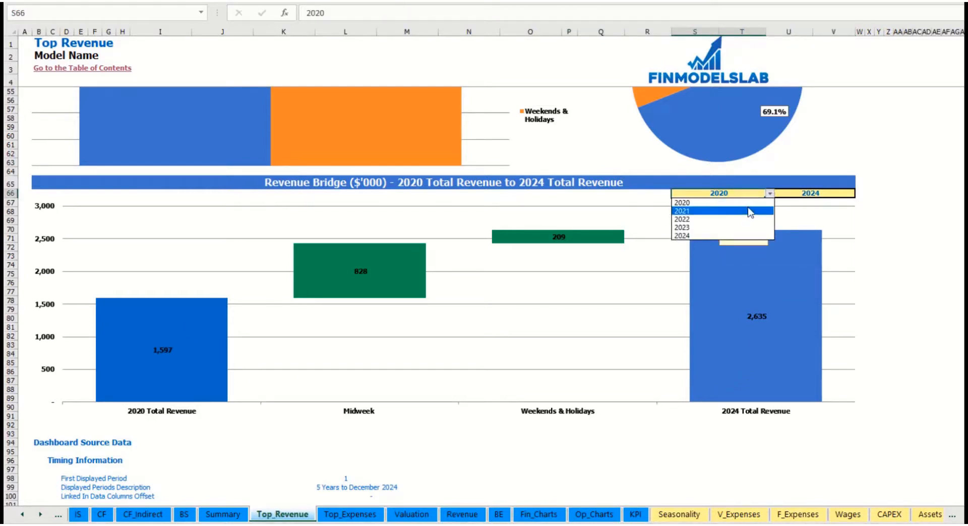
click(750, 211)
click(833, 194)
click(858, 193)
click(850, 193)
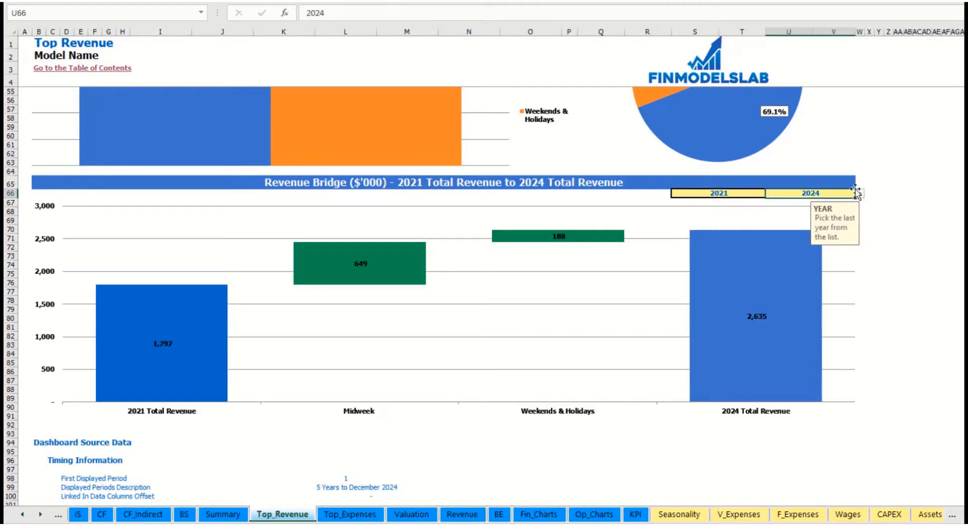
click(859, 193)
click(831, 228)
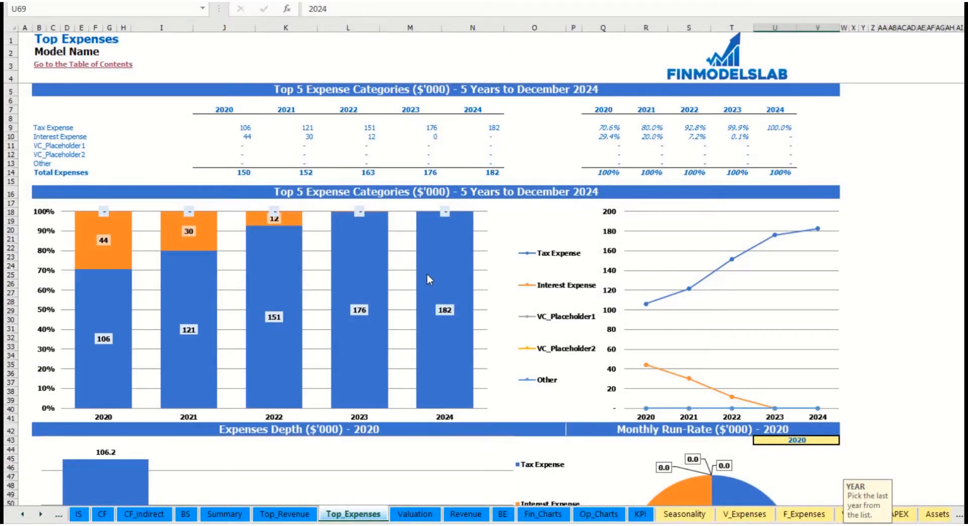
Examine the Top 5 Expense Categories table on the Top Expenses sheet, including the Other category, and its five-year charts
drag(37, 128, 85, 154)
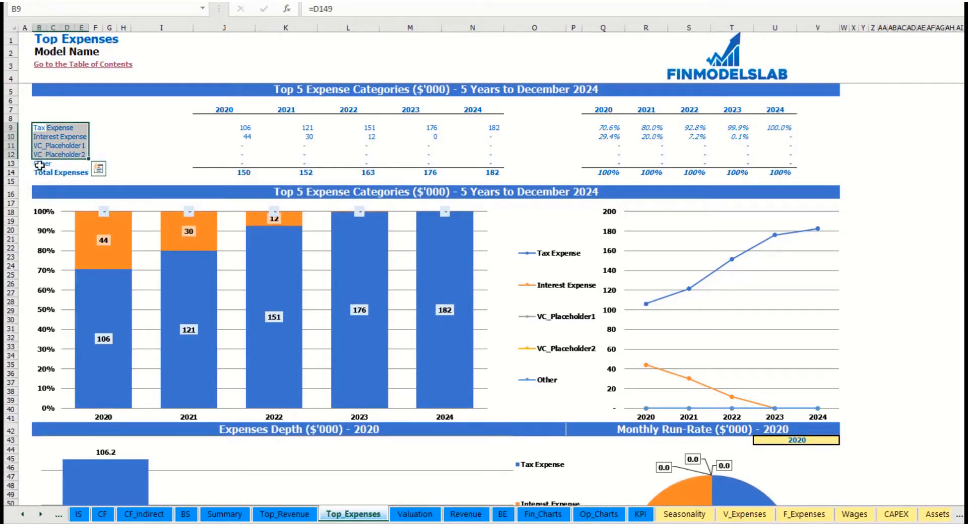
click(37, 164)
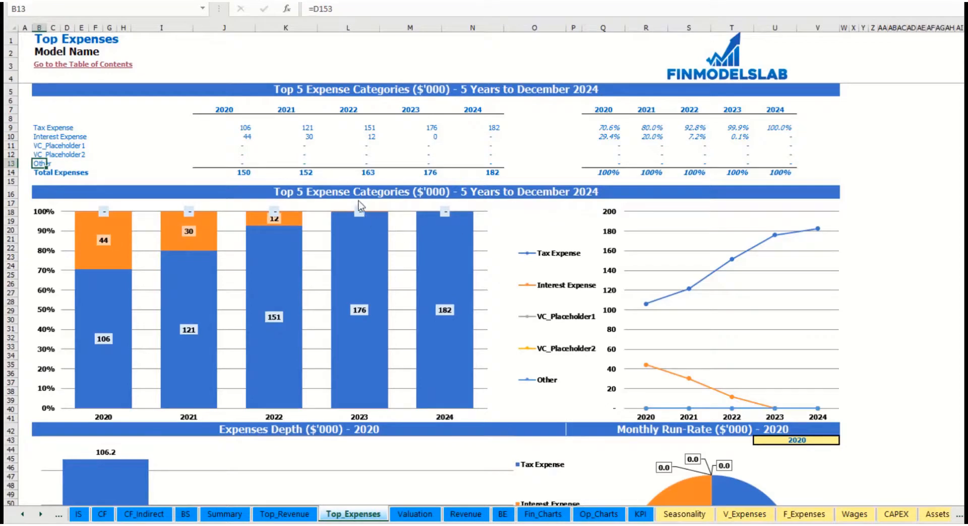
scroll(362, 192, down, 3)
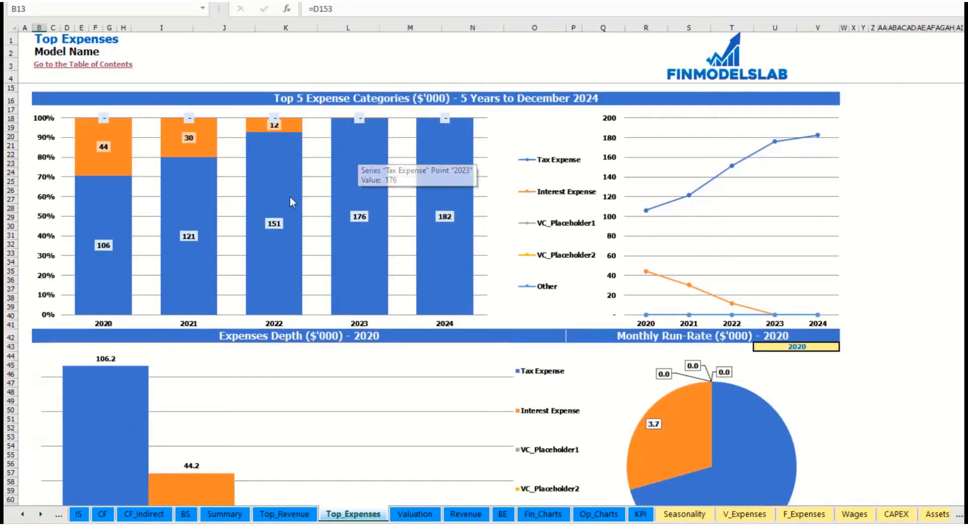
scroll(320, 225, down, 3)
Set the year for the Expenses Depth and Monthly Run-Rate charts to 2022, and review the Expenses Bridge chart
scroll(343, 270, down, 3)
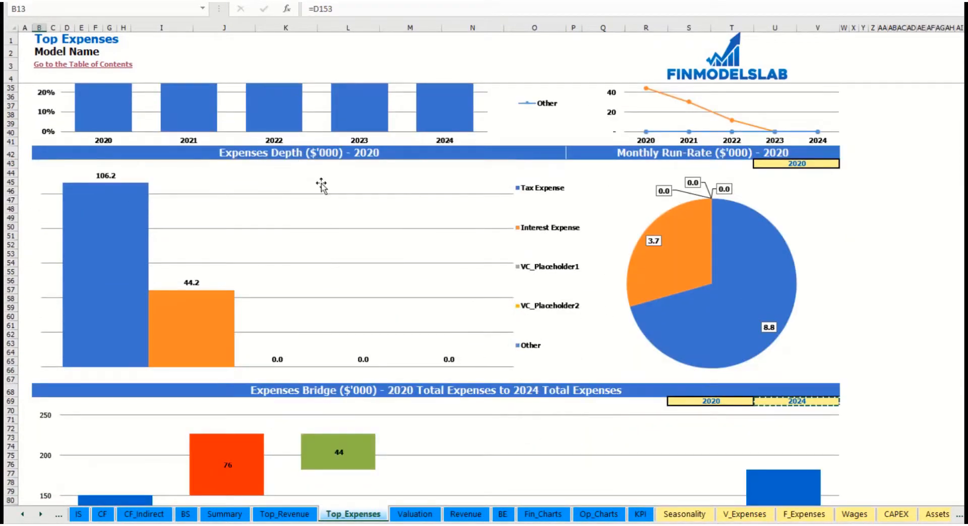
click(822, 163)
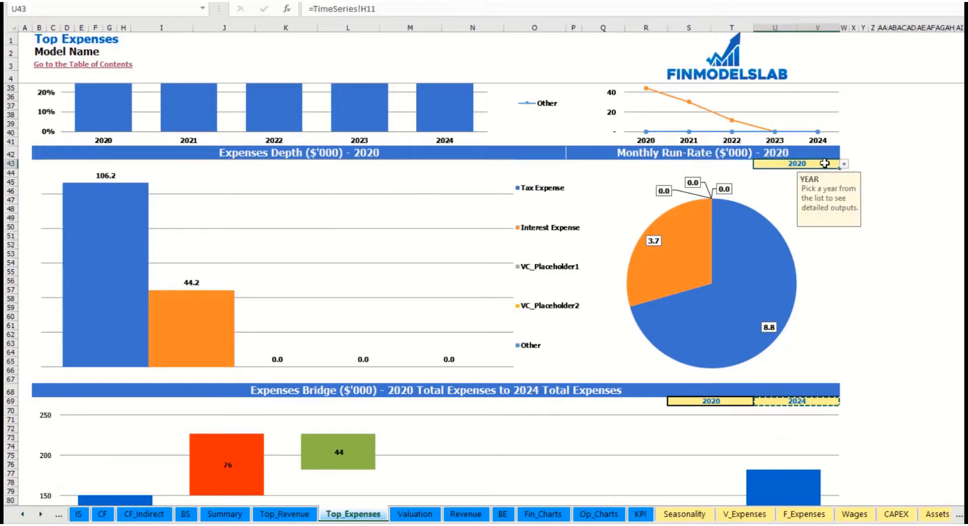
click(843, 164)
click(766, 190)
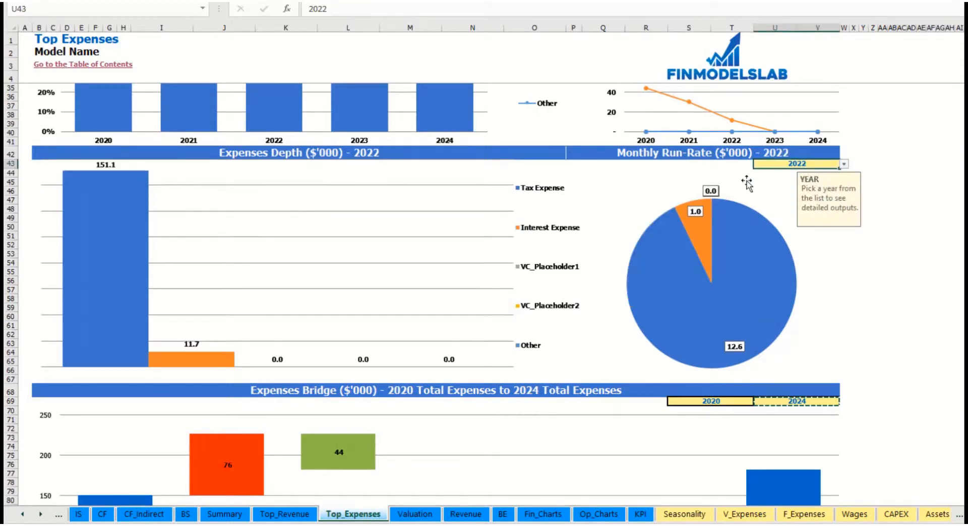
scroll(493, 315, down, 6)
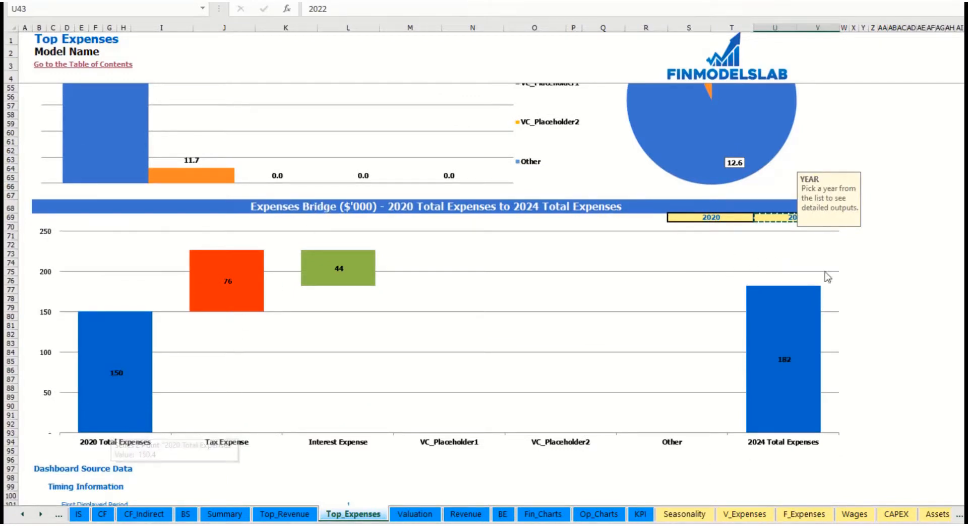
click(890, 271)
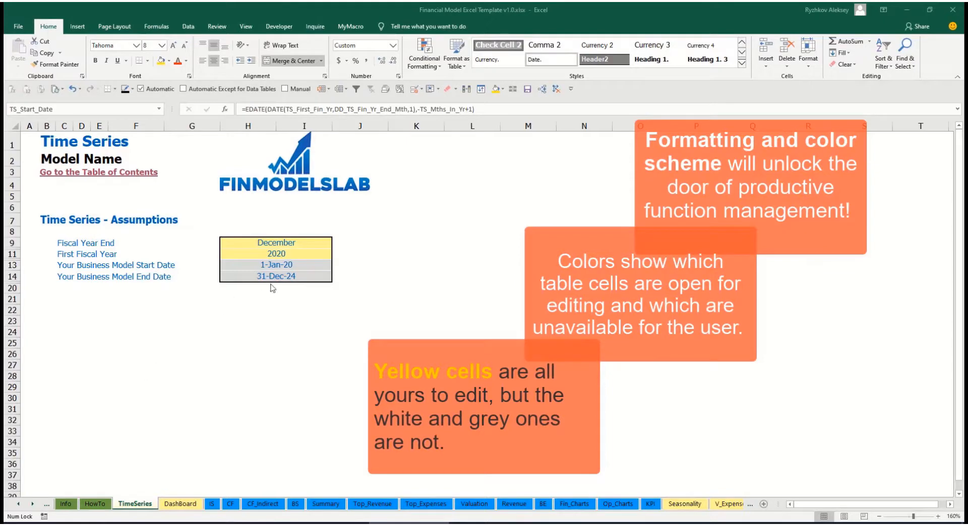
Look through the workbook's colour-coded sheets, from the reports and inputs to the calculation sheets and back to the instruction sheets
click(32, 504)
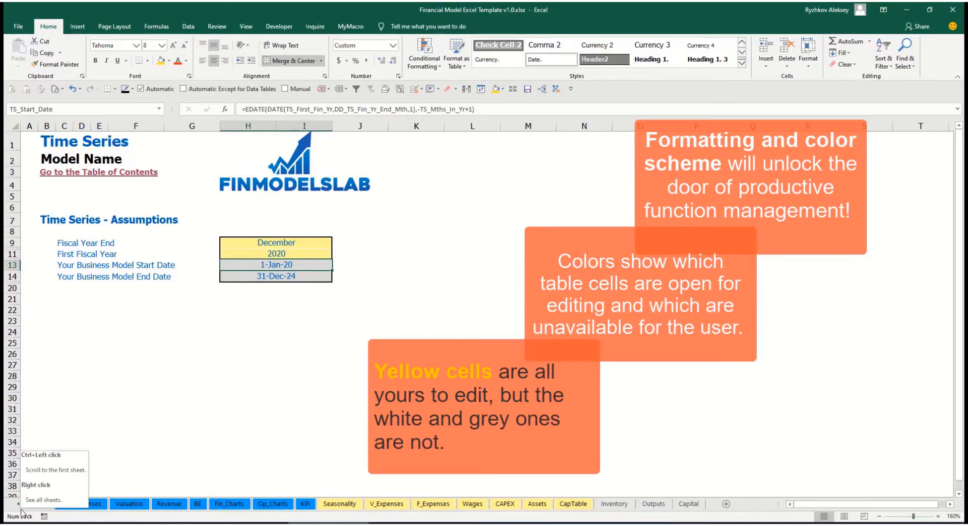
click(19, 505)
click(20, 505)
click(20, 508)
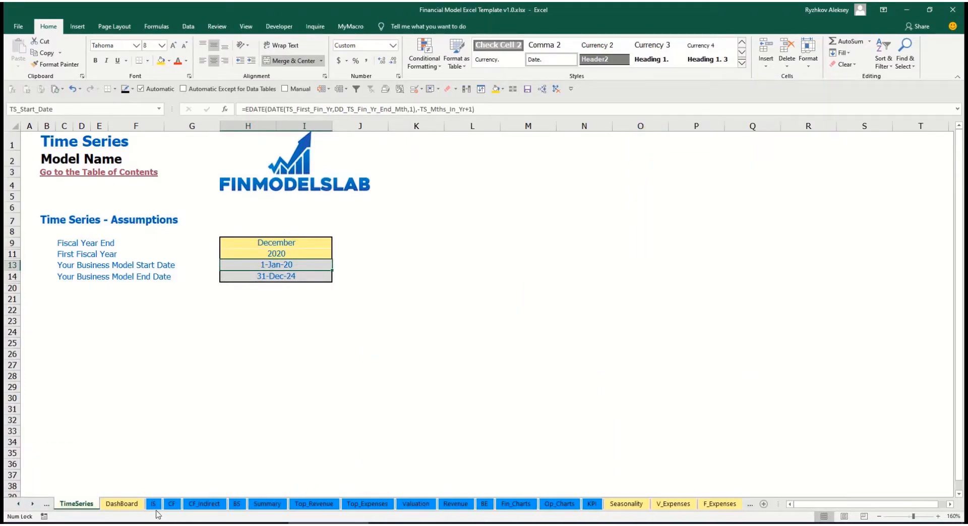
click(32, 505)
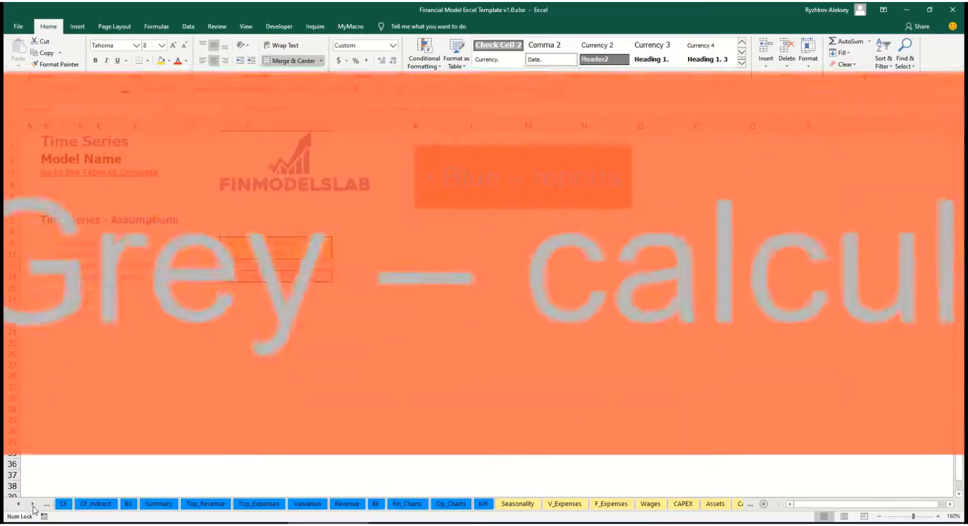
click(33, 505)
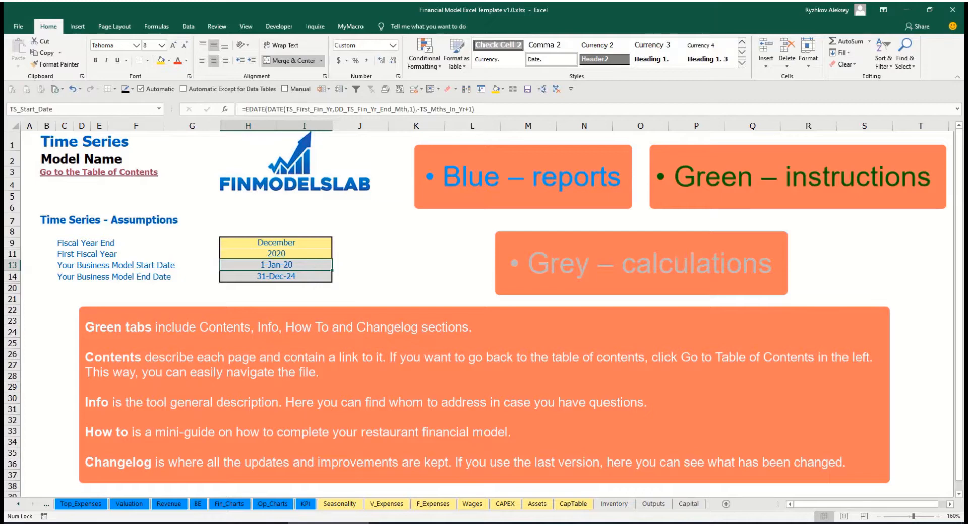
click(18, 504)
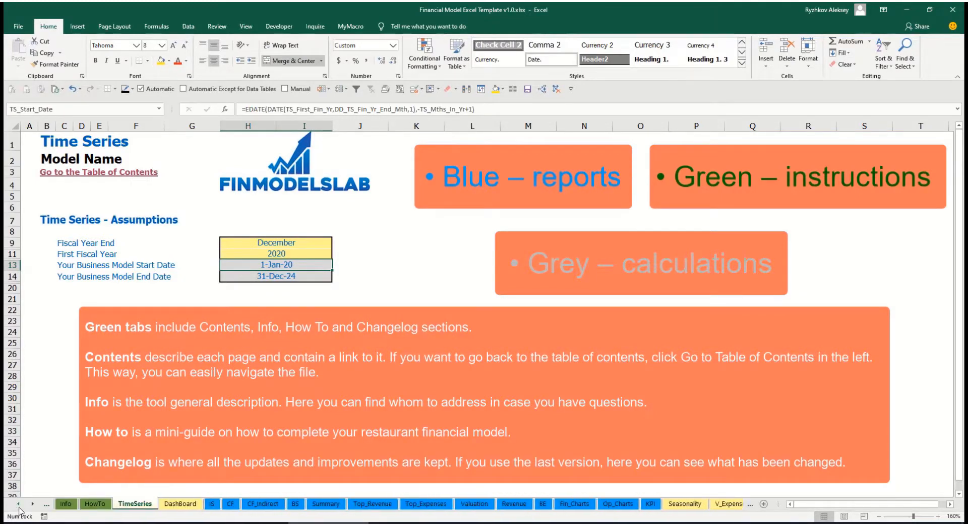
click(18, 505)
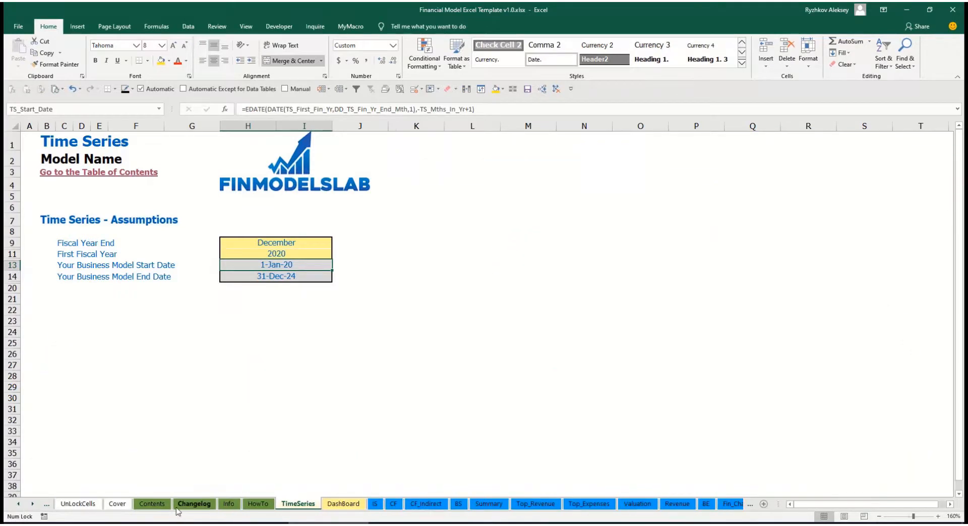
View the Contents sheet, follow its Financial Statements Summary link, and return to the table of contents
click(152, 504)
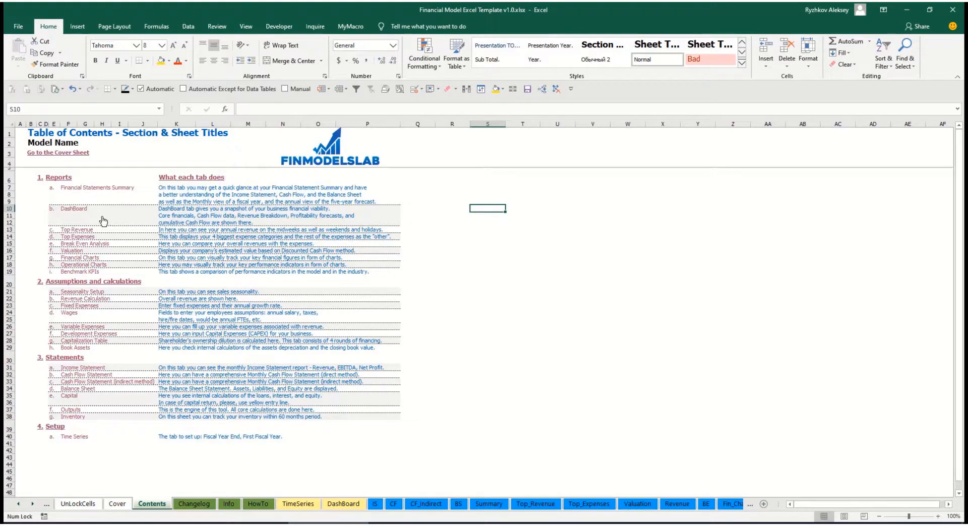
click(91, 192)
click(35, 156)
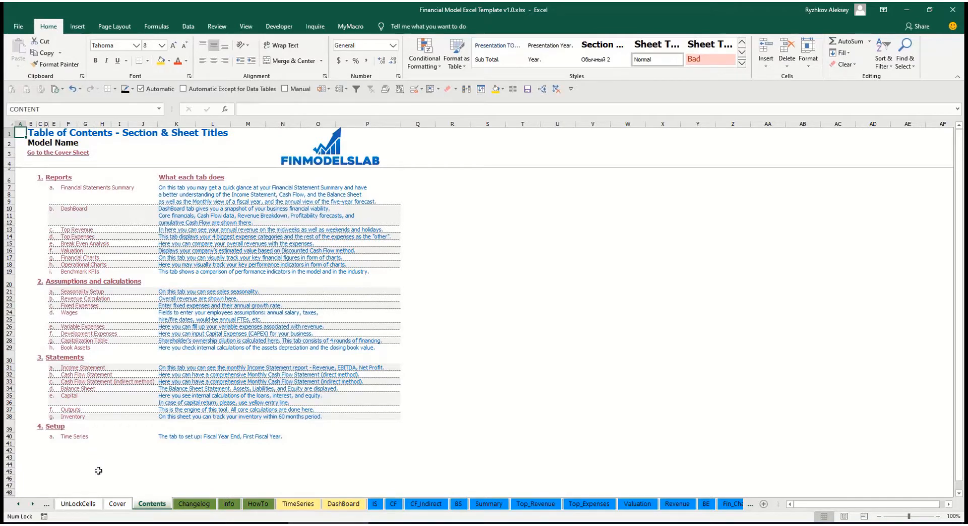
Read through the How To guide from the overall model principles to the report descriptions, and follow its Book Assets link
click(254, 504)
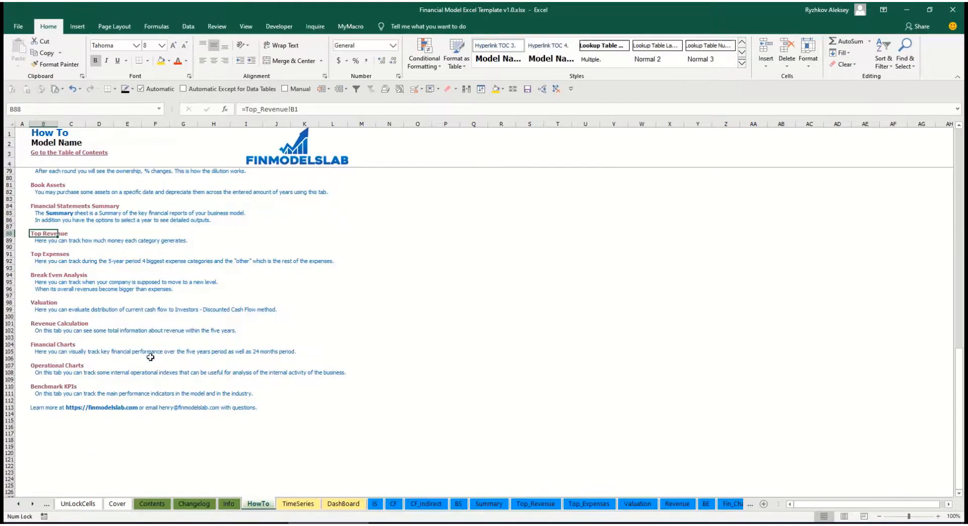
scroll(63, 233, up, 20)
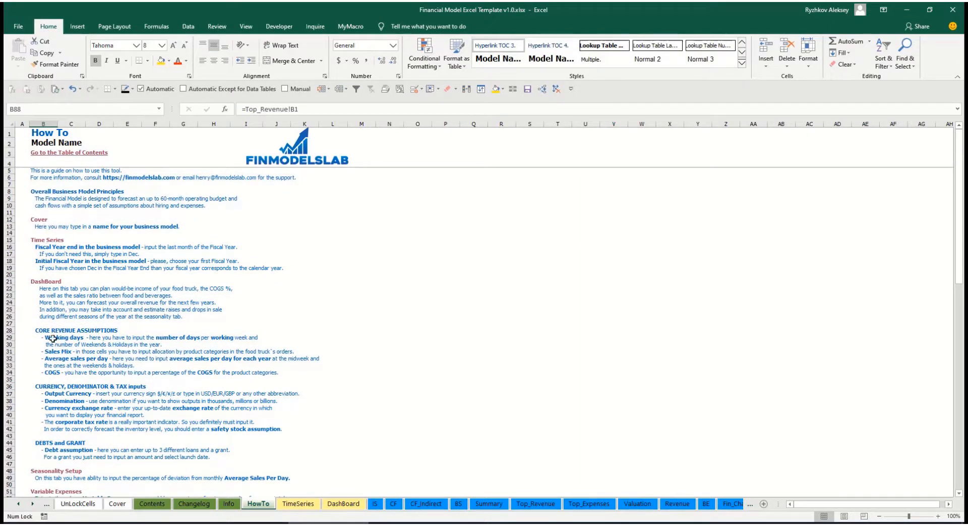
scroll(54, 337, down, 3)
scroll(60, 374, down, 3)
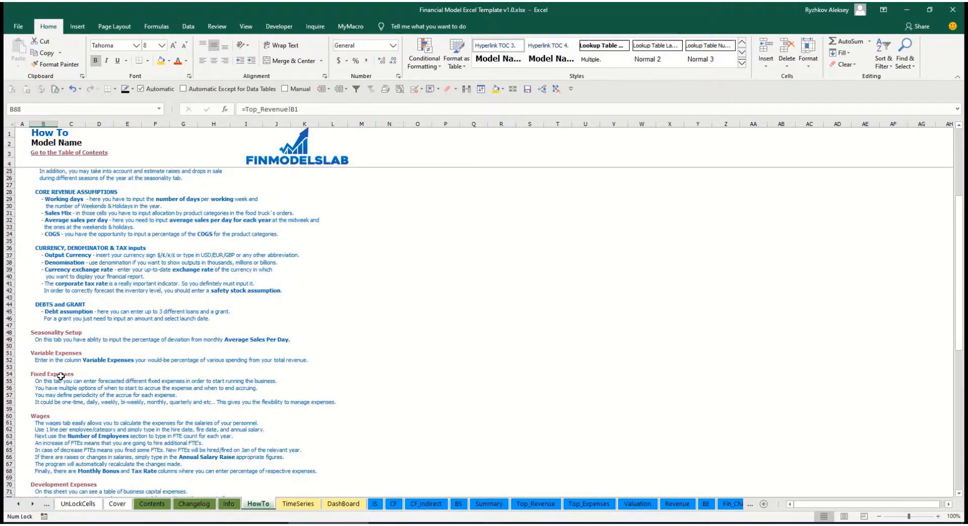
scroll(50, 398, down, 6)
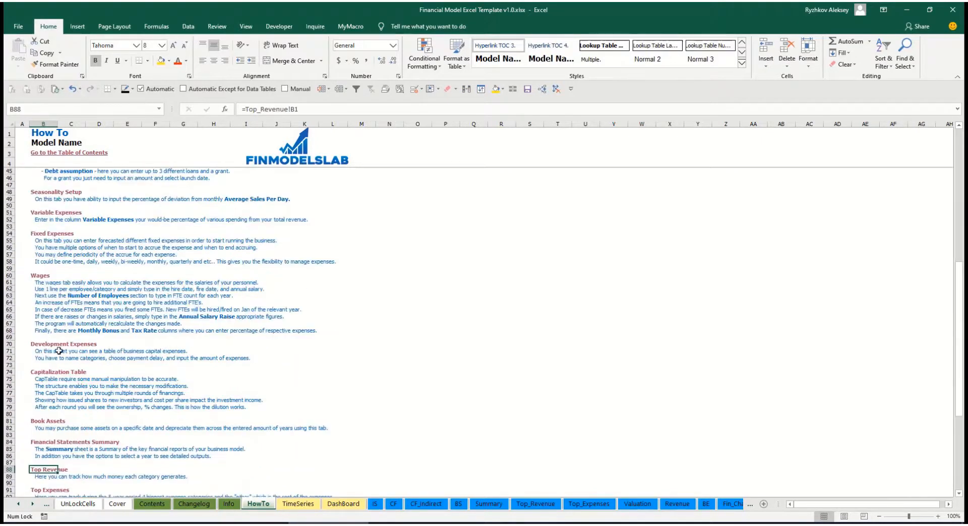
scroll(63, 346, up, 13)
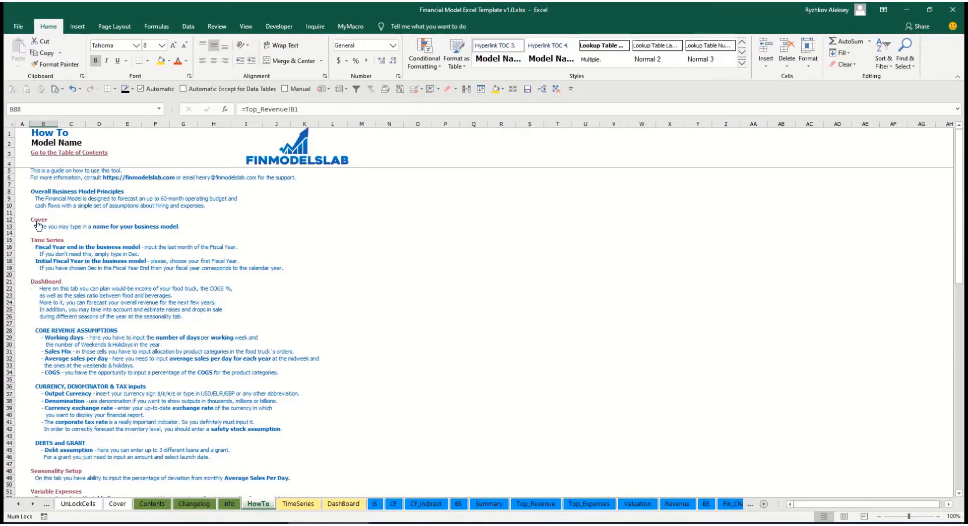
scroll(44, 291, down, 10)
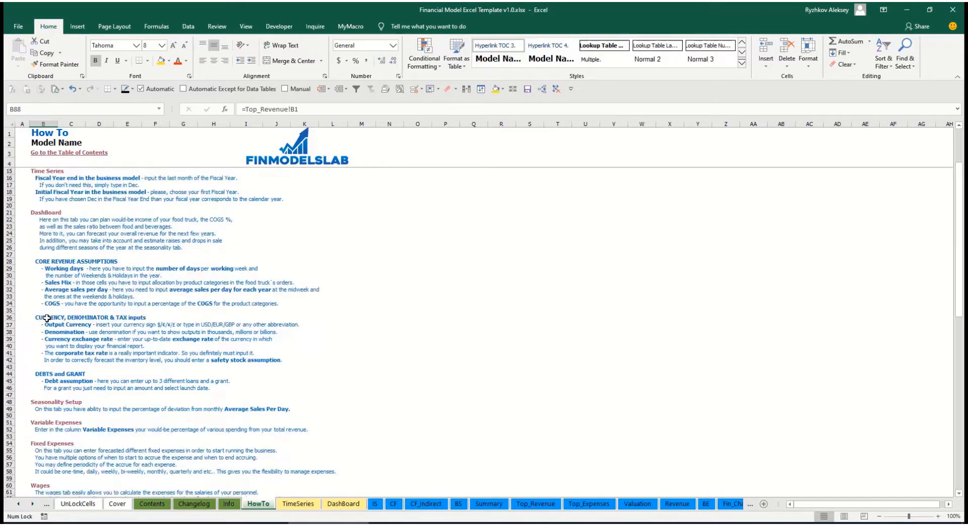
scroll(49, 289, down, 3)
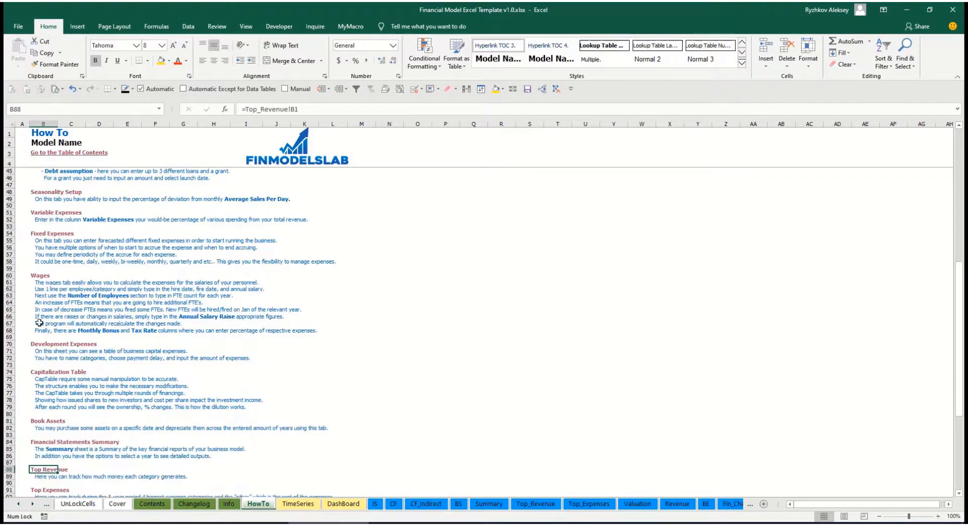
click(38, 422)
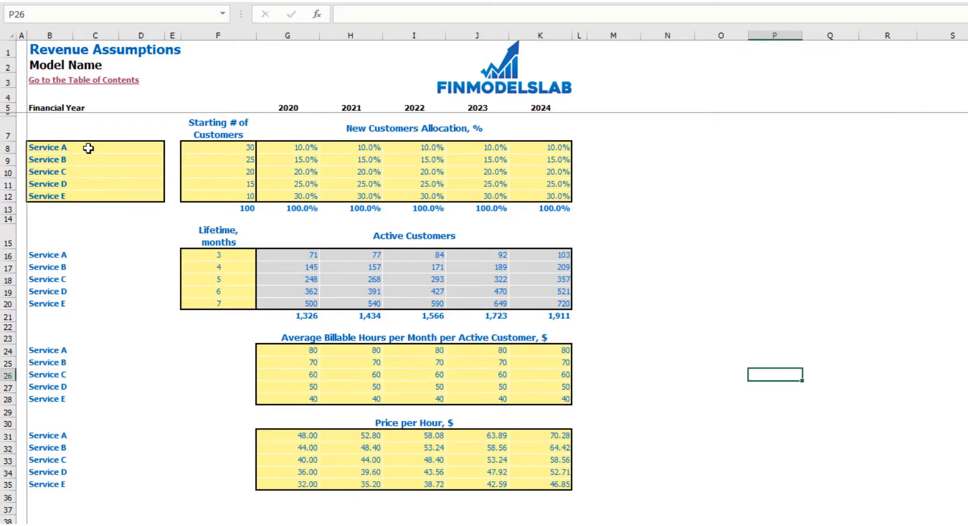
Rename Service A as Offering 1 in the services list on the Revenue Assumptions sheet
drag(93, 148, 95, 192)
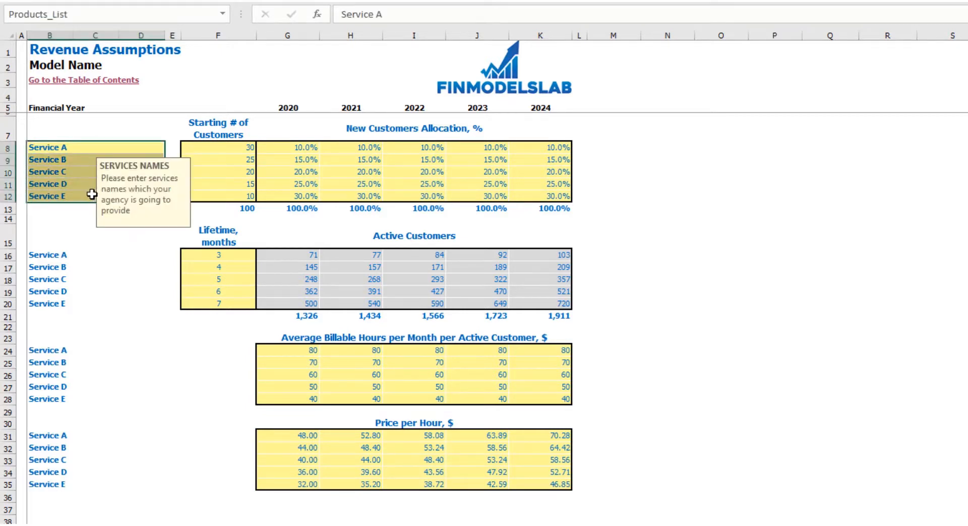
click(56, 149)
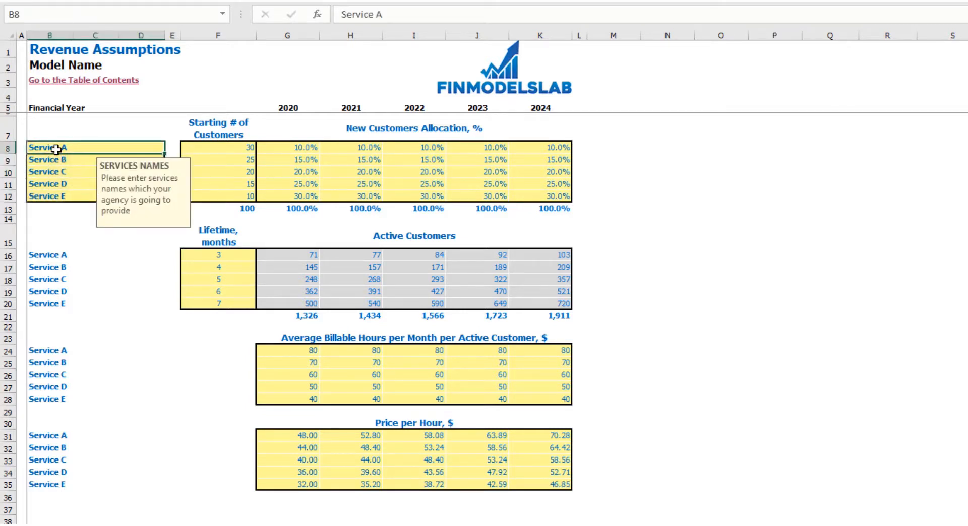
text(Offering)
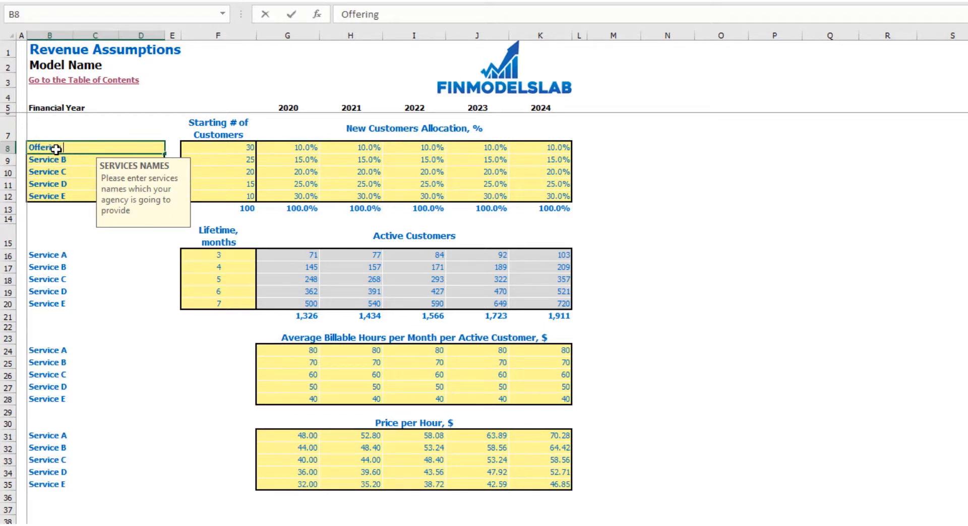
text( 1)
key(Return)
click(67, 209)
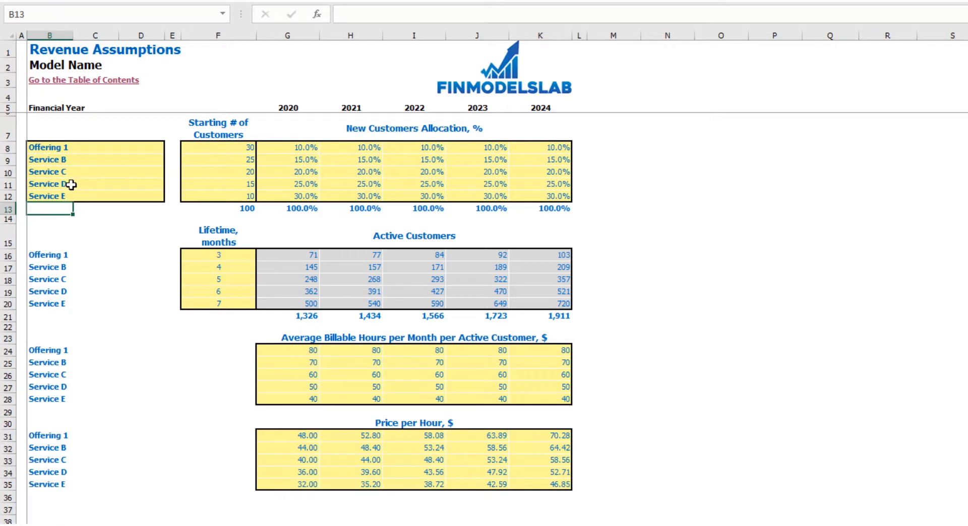
Clear the names, starting customers and new customer allocations of Service D and Service E
drag(76, 184, 549, 196)
key(Delete)
click(720, 159)
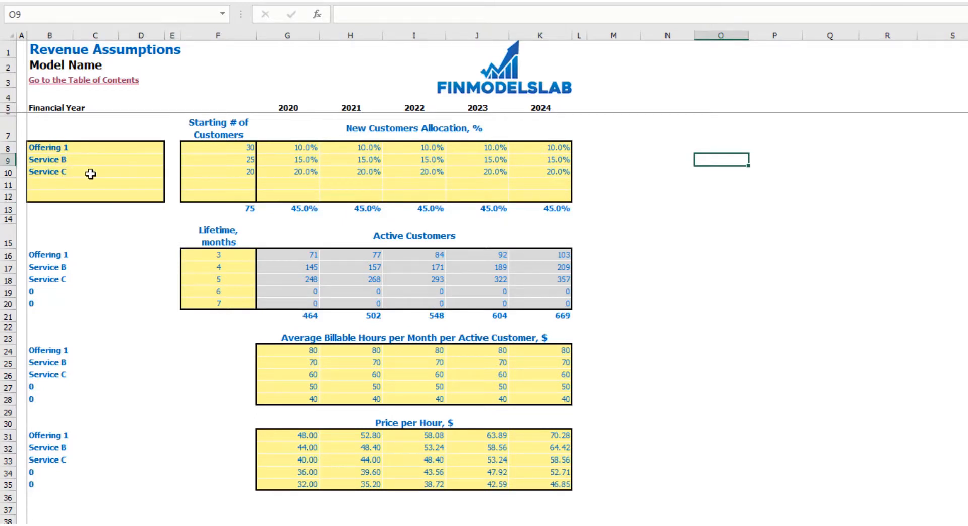
Undo the clearing of Service D and Service E and the renaming of the first service
key(ctrl+z)
key(ctrl+z)
click(692, 210)
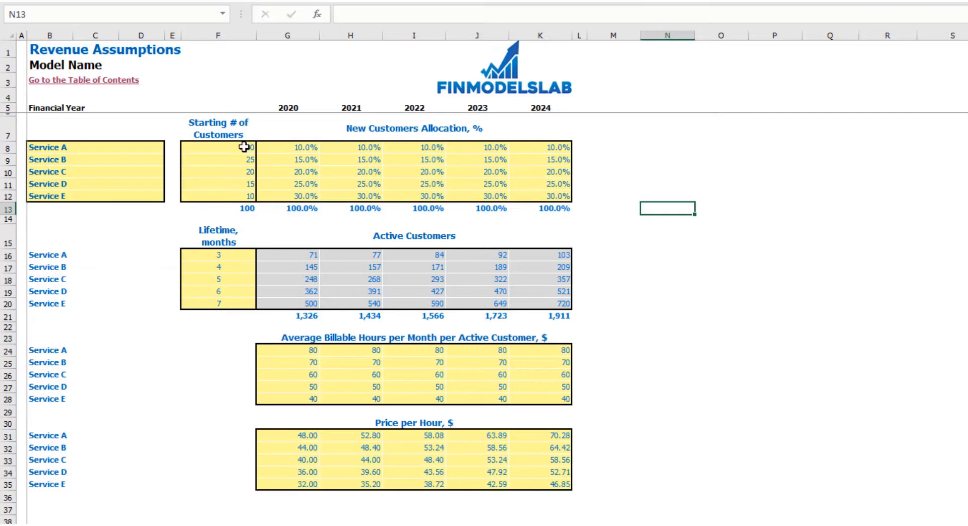
Set the starting number of customers to 50 for Service A and 60 for Service B
click(225, 152)
text(50)
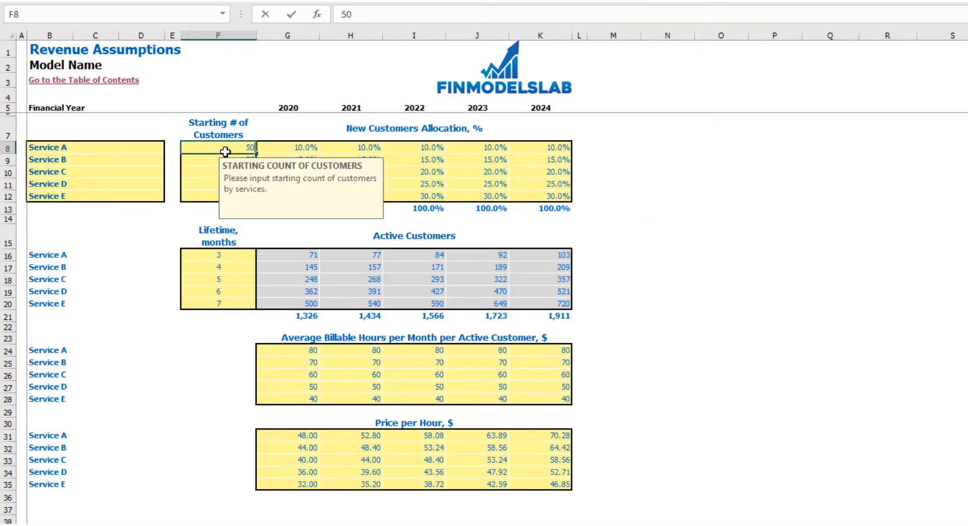
key(Return)
text(60)
key(Return)
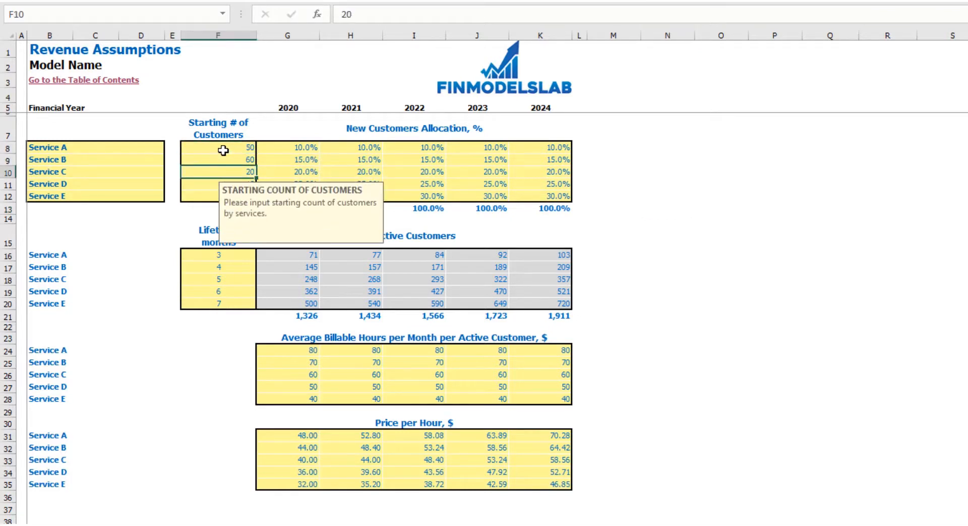
Clear the starting number of customers for all five services and check the total's formula
drag(222, 150, 203, 192)
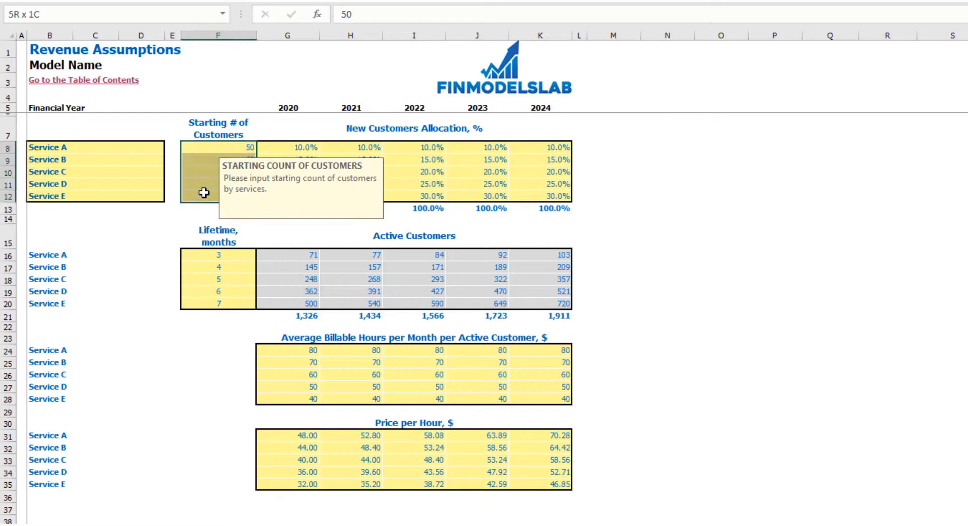
key(Delete)
click(829, 160)
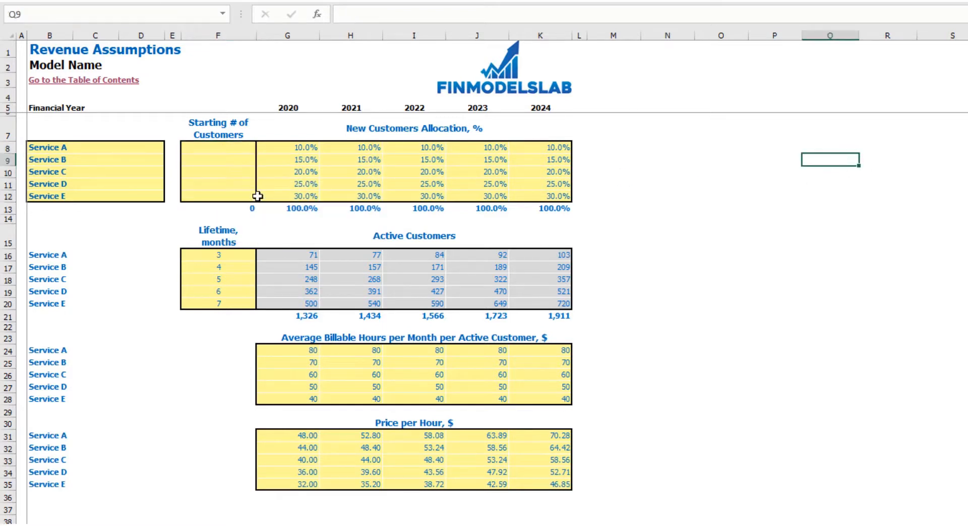
click(245, 206)
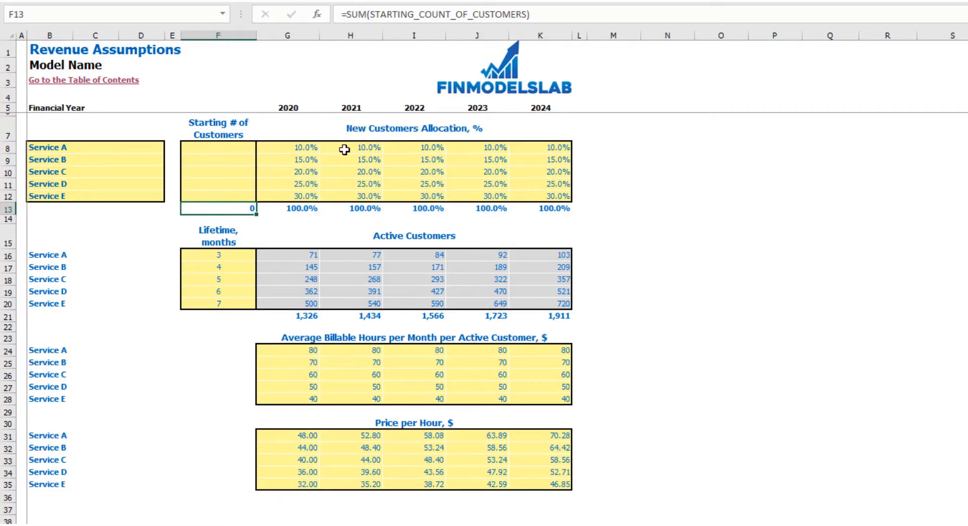
Set Service A's new customers allocation to 10% for 2020, 15% for 2021 and 20% for 2022
click(310, 145)
drag(310, 163, 538, 192)
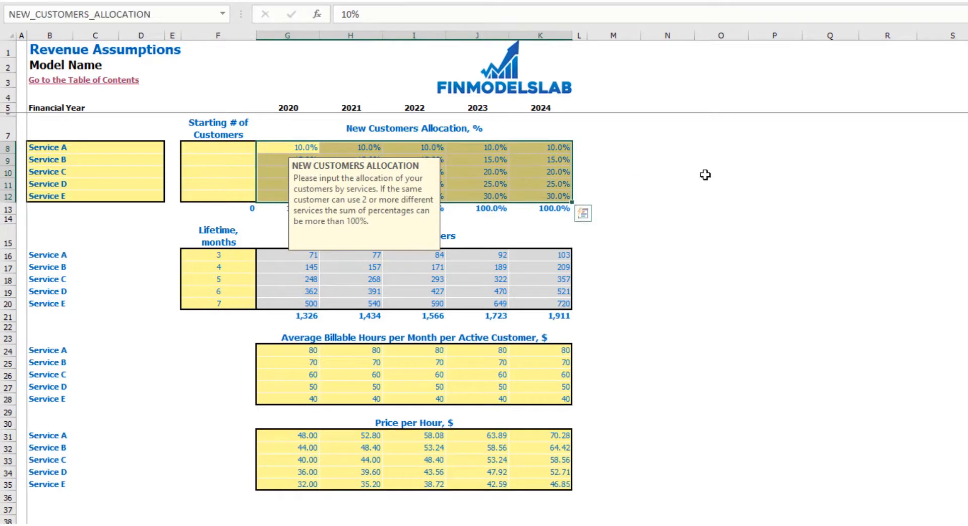
click(727, 172)
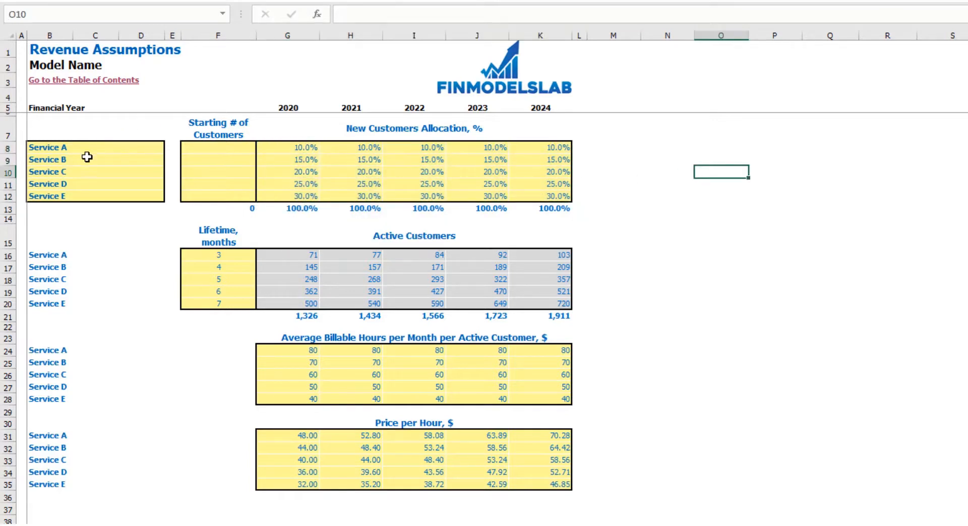
click(314, 147)
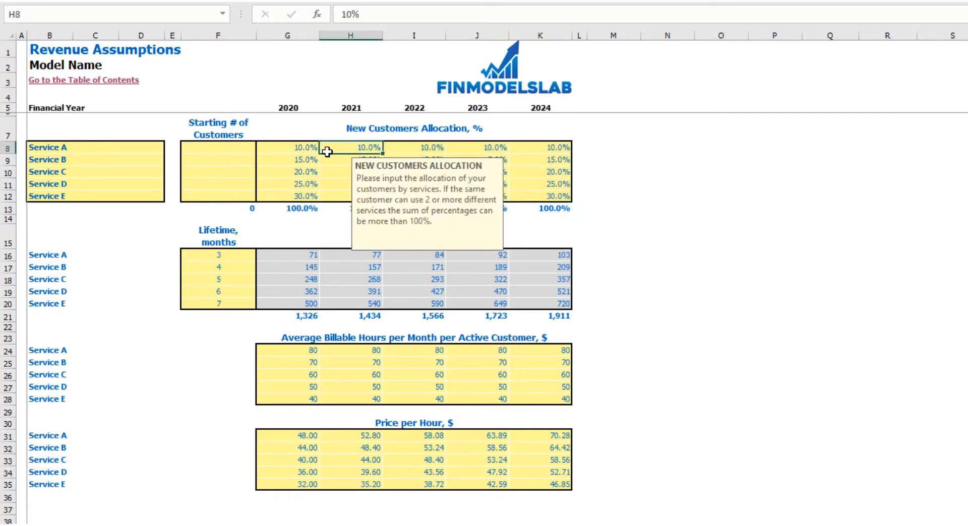
text(10%)
key(Tab)
text(15%)
key(Tab)
text(20%)
key(Return)
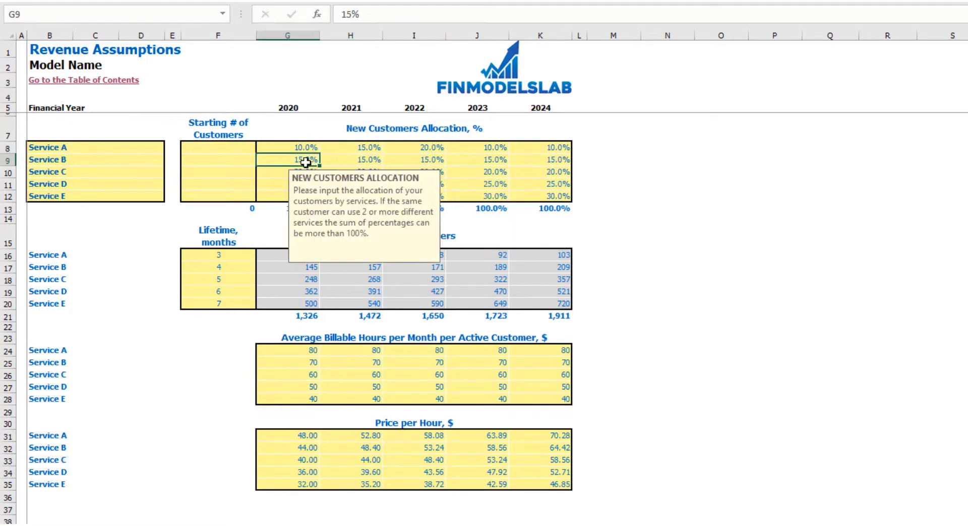
click(665, 195)
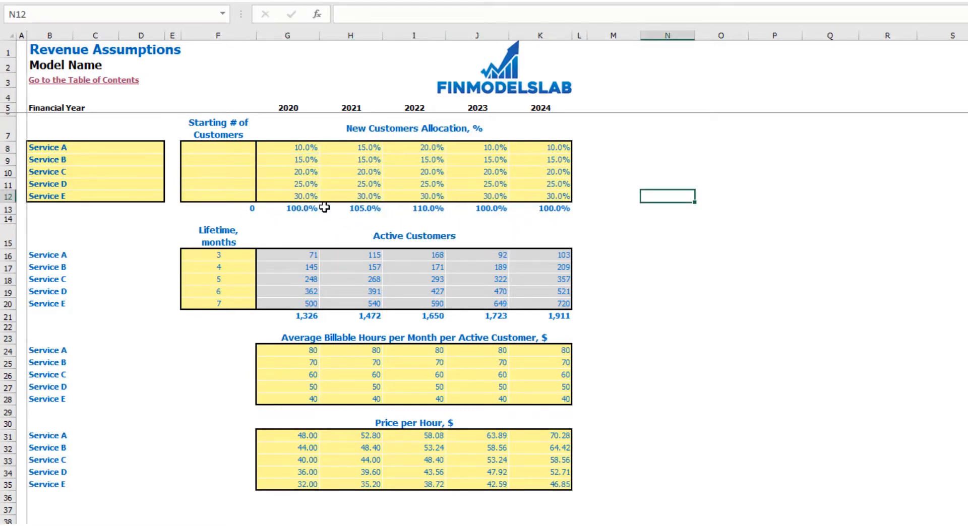
Set Service E's new customers allocation to 25% for 2021 and 20% for 2022, checking the yearly totals
drag(292, 208, 562, 211)
click(377, 198)
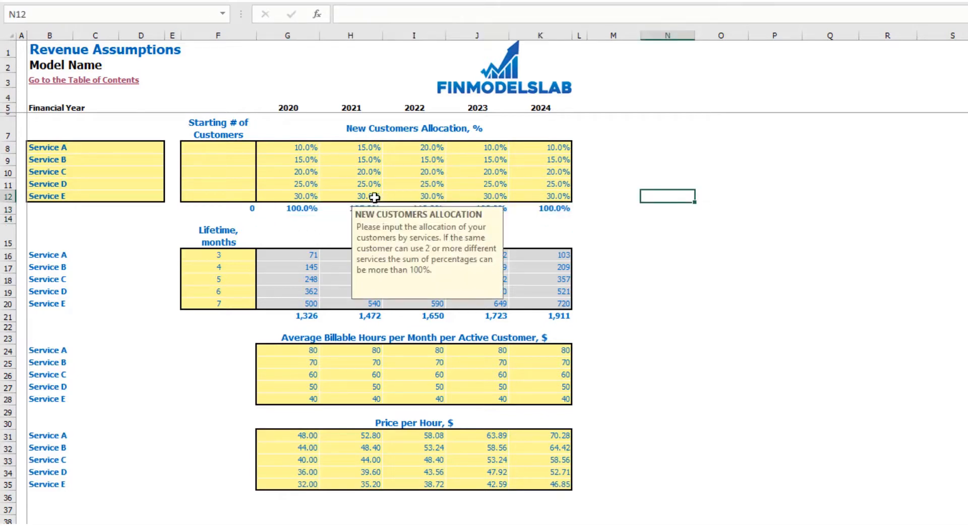
text(25)
key(Tab)
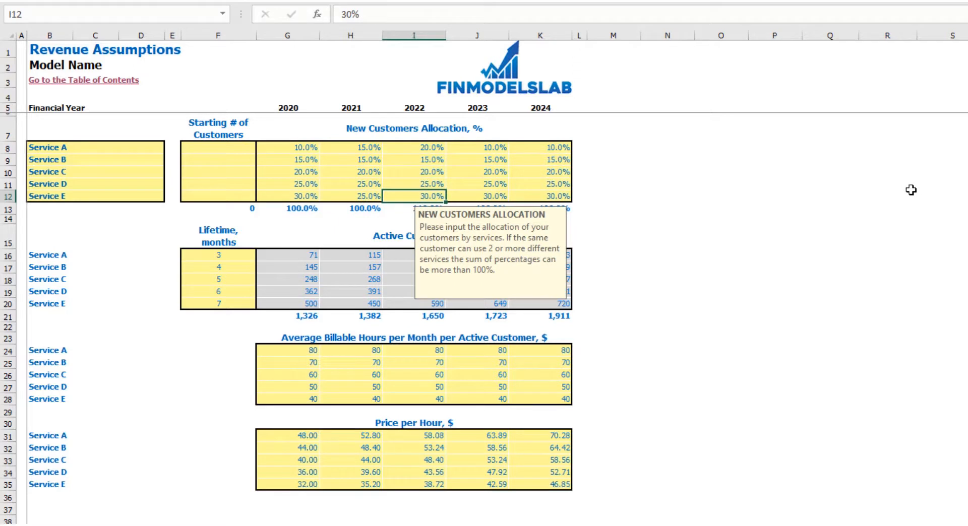
text(20)
key(Return)
click(910, 187)
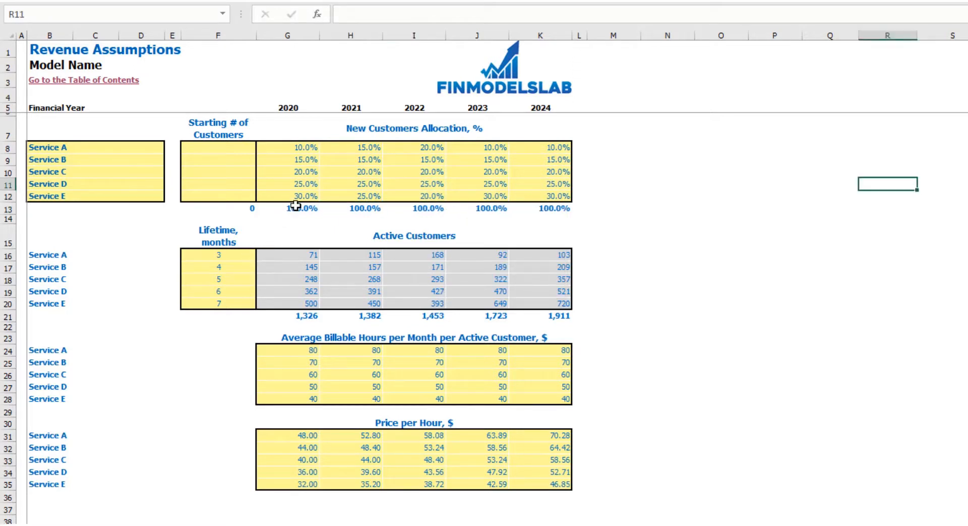
drag(295, 206, 535, 210)
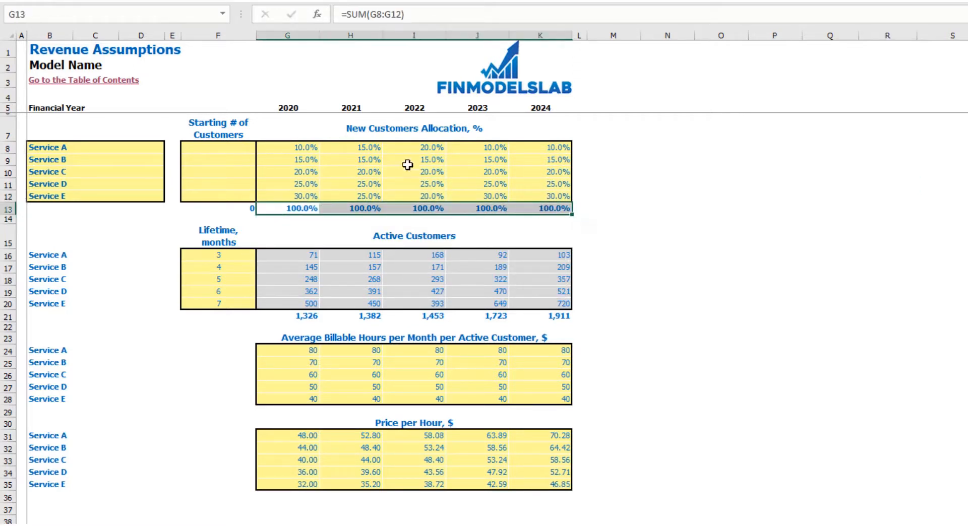
click(657, 196)
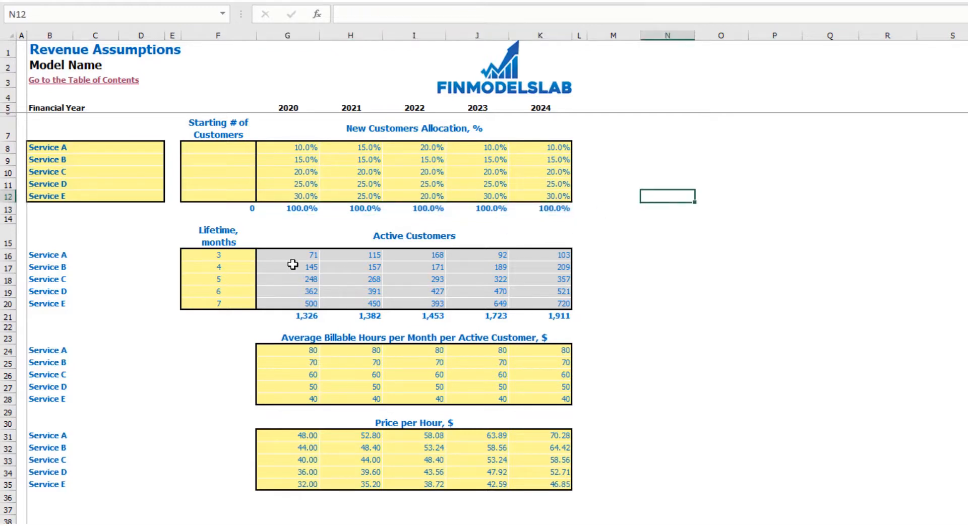
Set the customer lifetimes of Services A to E to 5, 6, 10, 12 and 15 months respectively
click(195, 253)
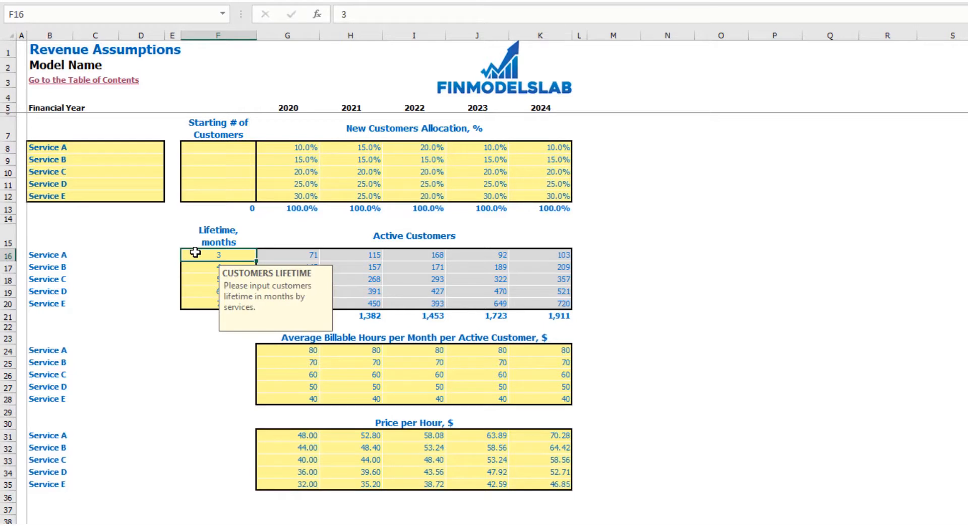
key(Return)
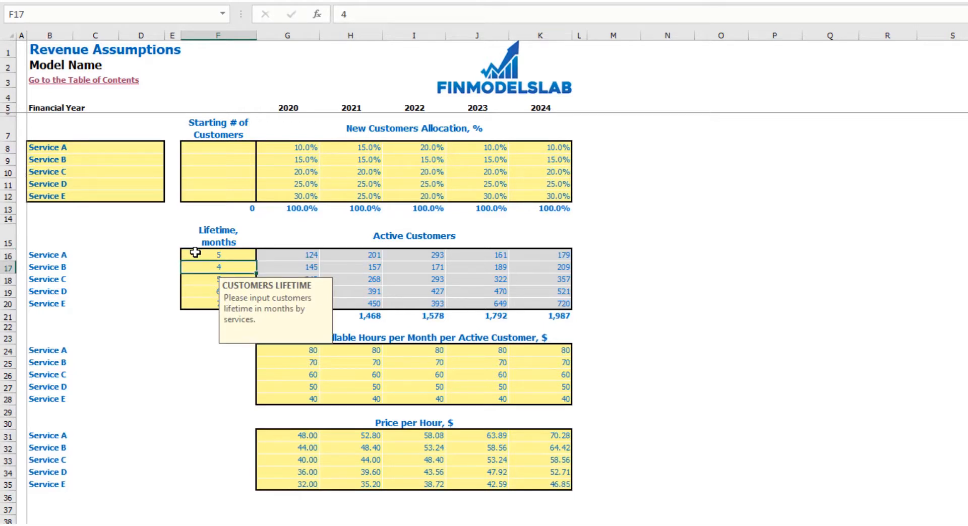
text(6)
key(Return)
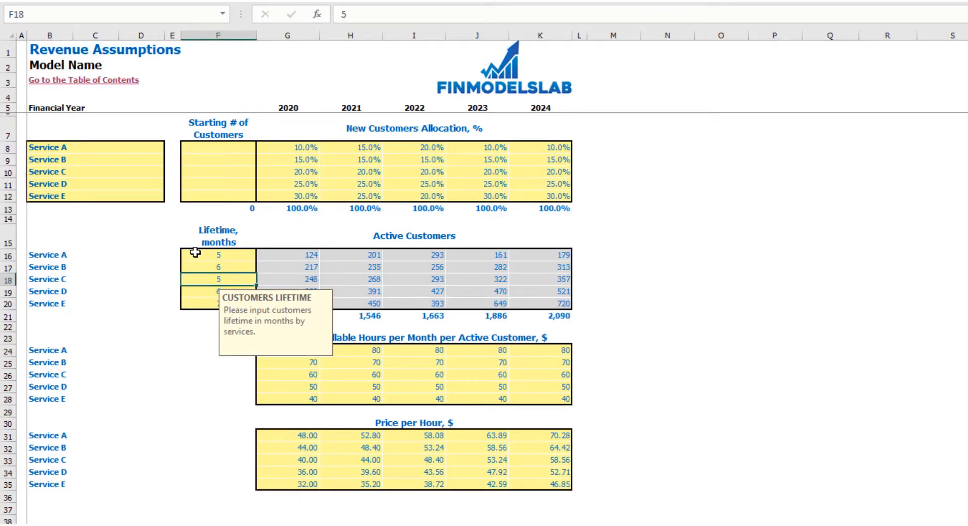
text(10)
key(Return)
text(12)
key(Return)
text(15)
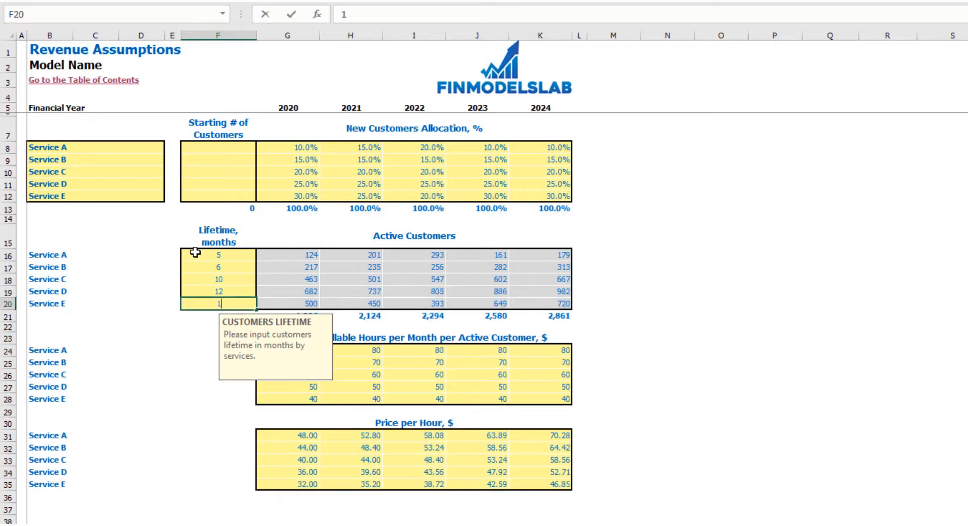
key(Return)
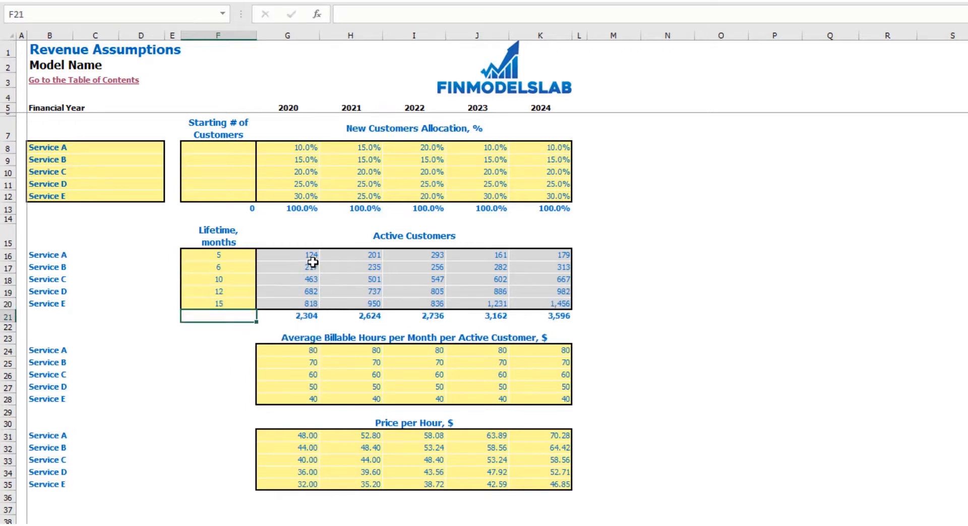
Set Service A's customer lifetime to 8 months and examine the active customer figures and their yearly totals
drag(309, 256, 563, 304)
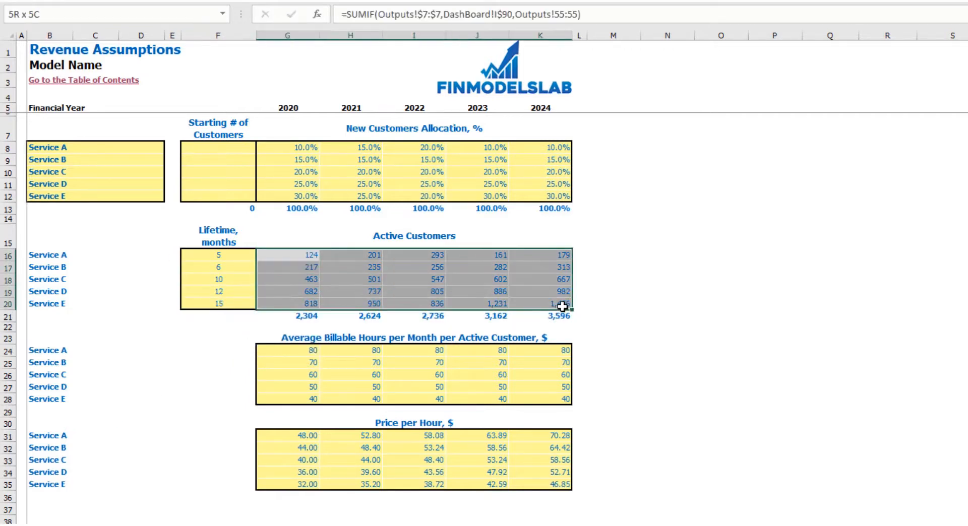
click(237, 253)
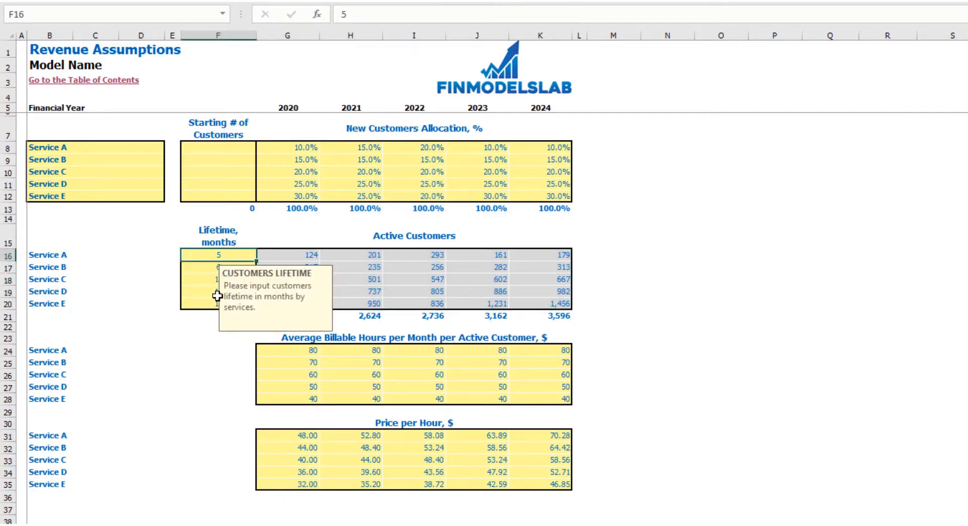
text(8)
key(Return)
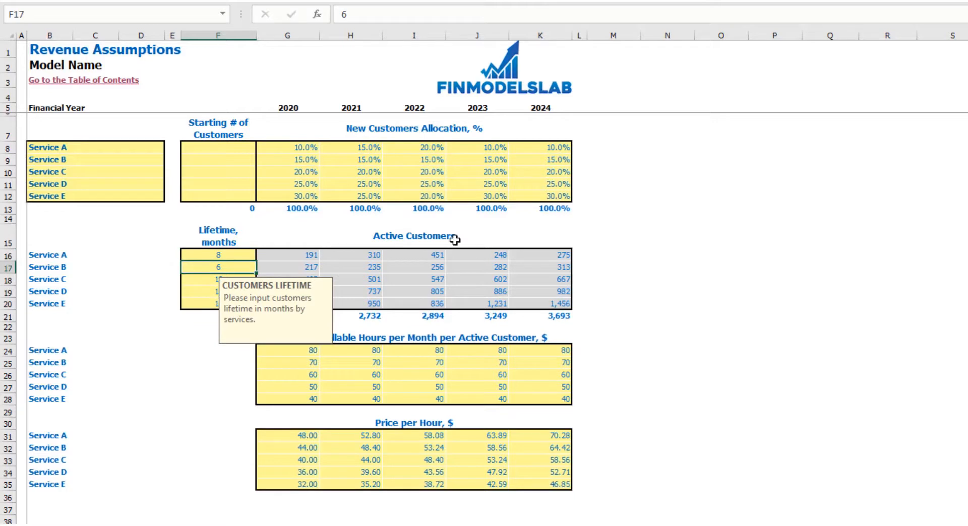
click(625, 226)
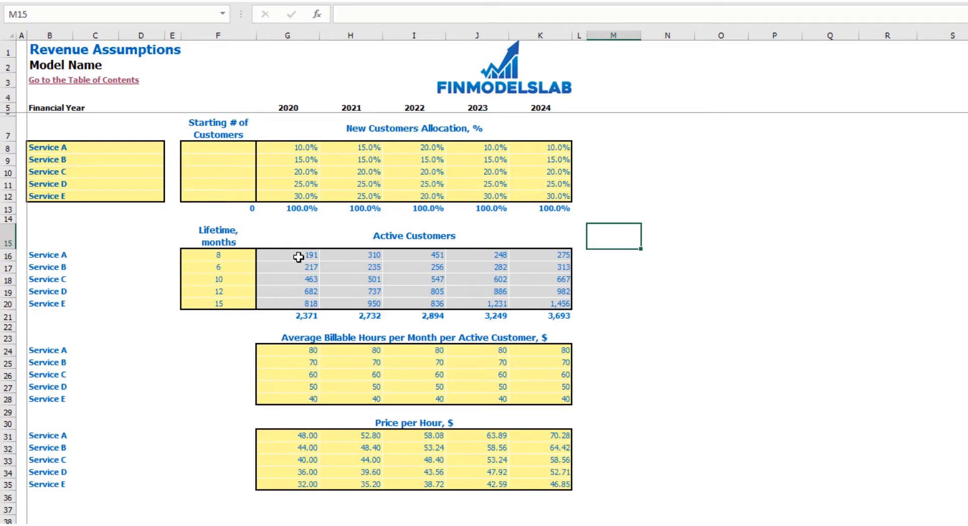
click(306, 317)
drag(305, 317, 539, 316)
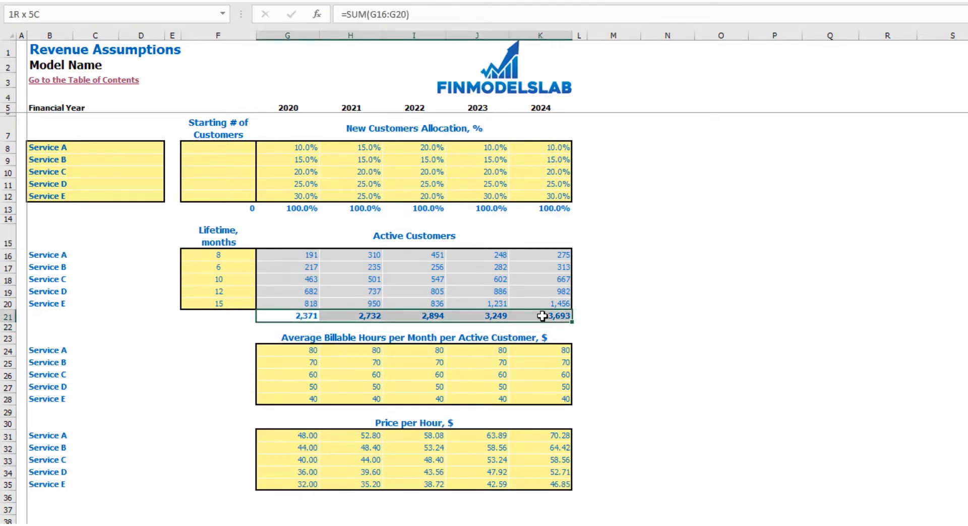
click(673, 297)
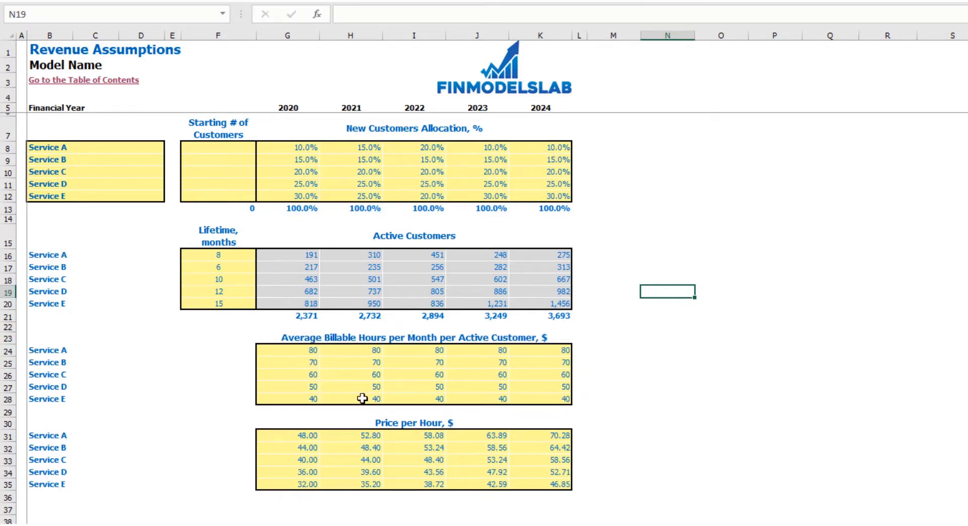
Set Service A's average billable hours per month per active customer to 100, 110, 120, 130 and 140 for 2020 through 2024
click(42, 351)
drag(42, 350, 48, 399)
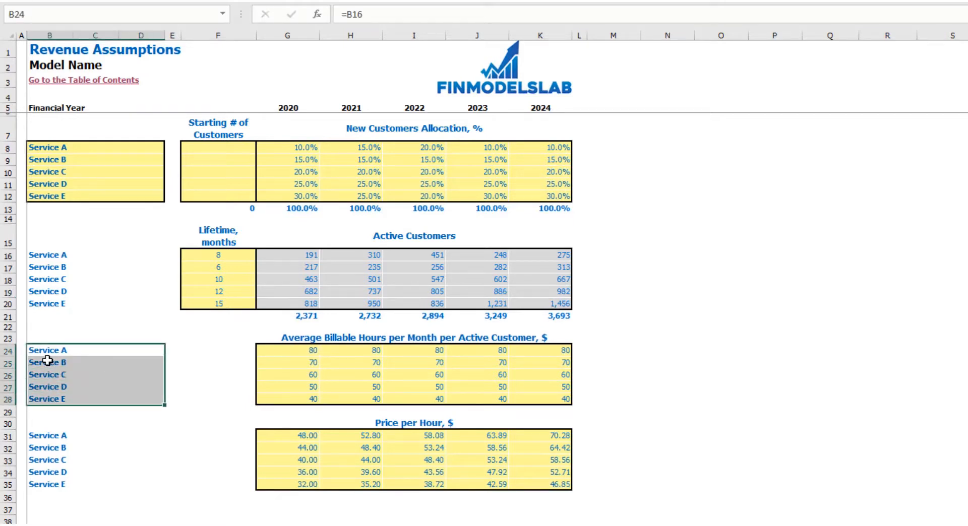
click(281, 354)
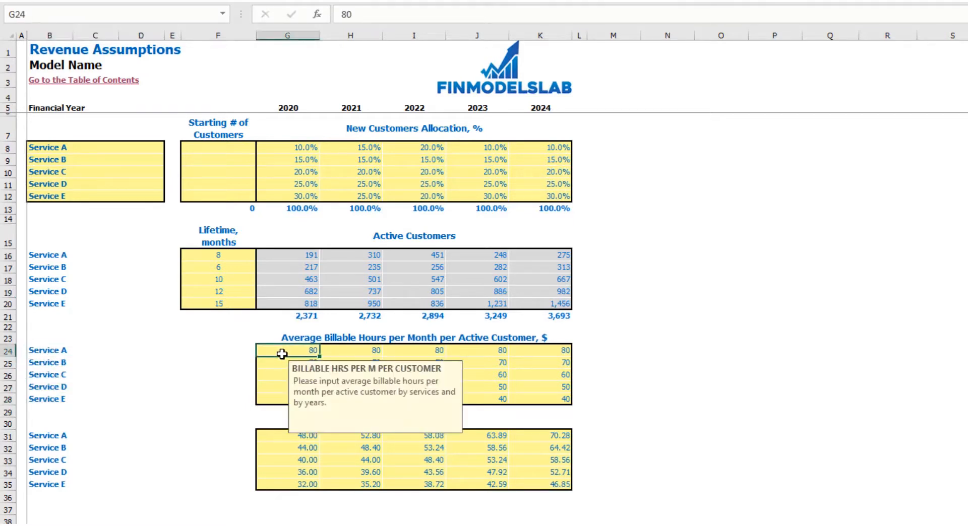
text(100)
key(Tab)
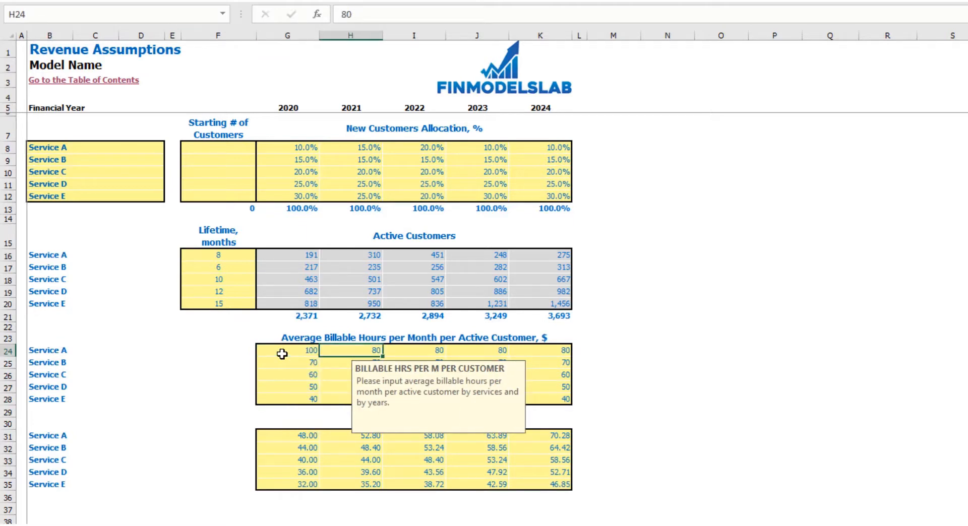
text(110)
key(Tab)
text(120)
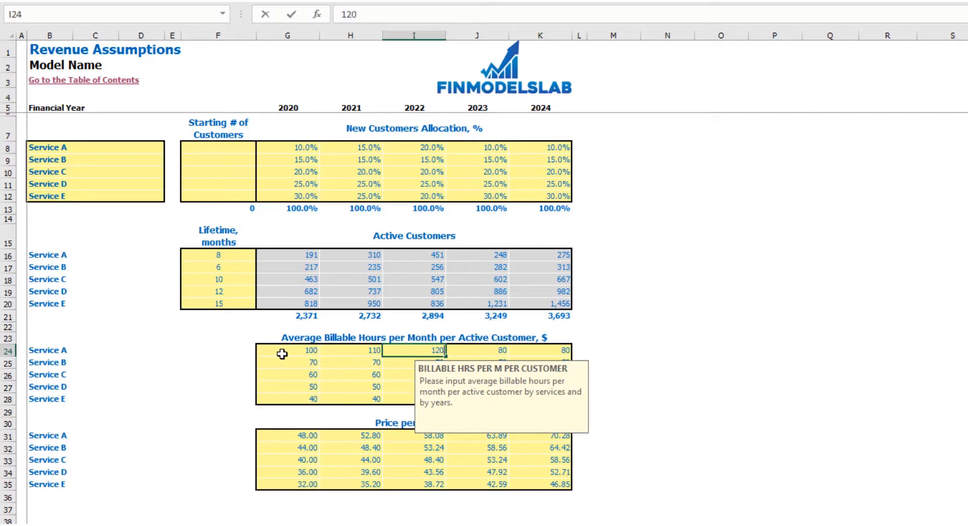
key(Tab)
text(130)
key(Tab)
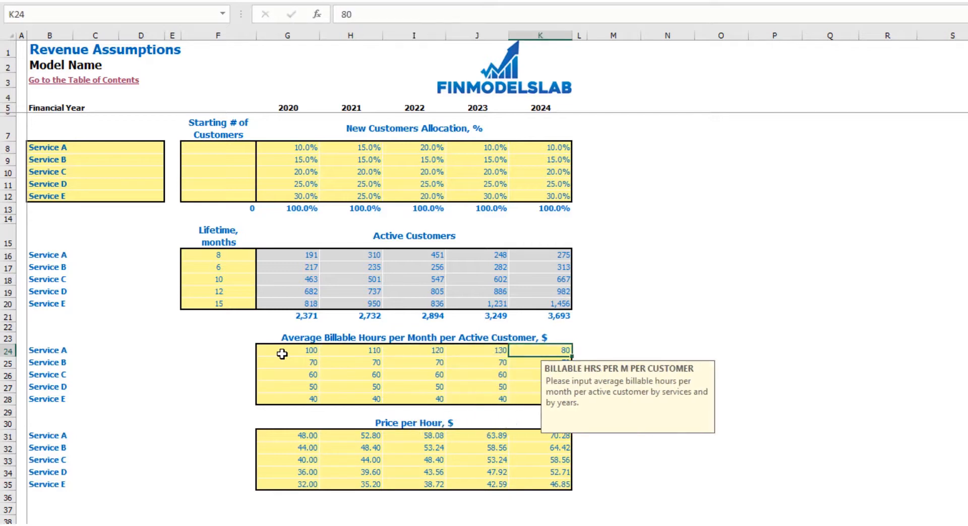
text(140)
key(Return)
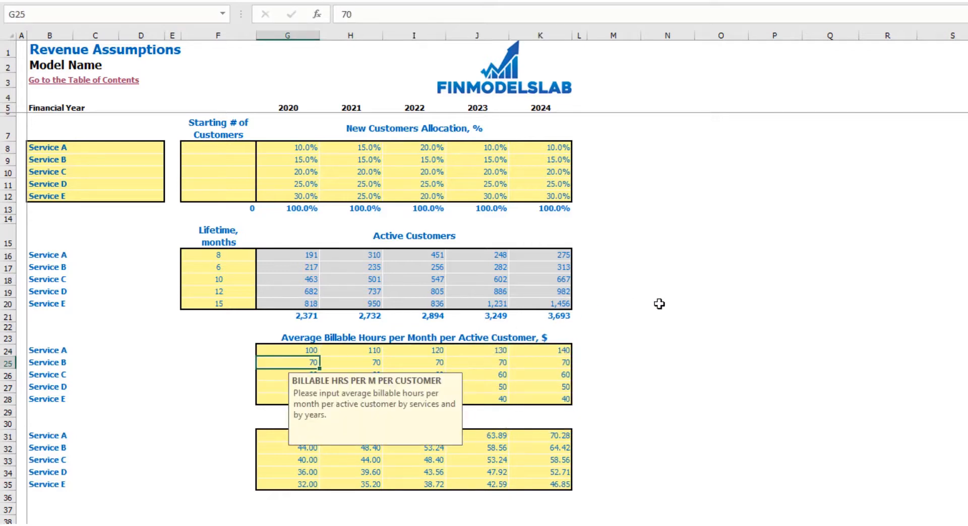
click(660, 304)
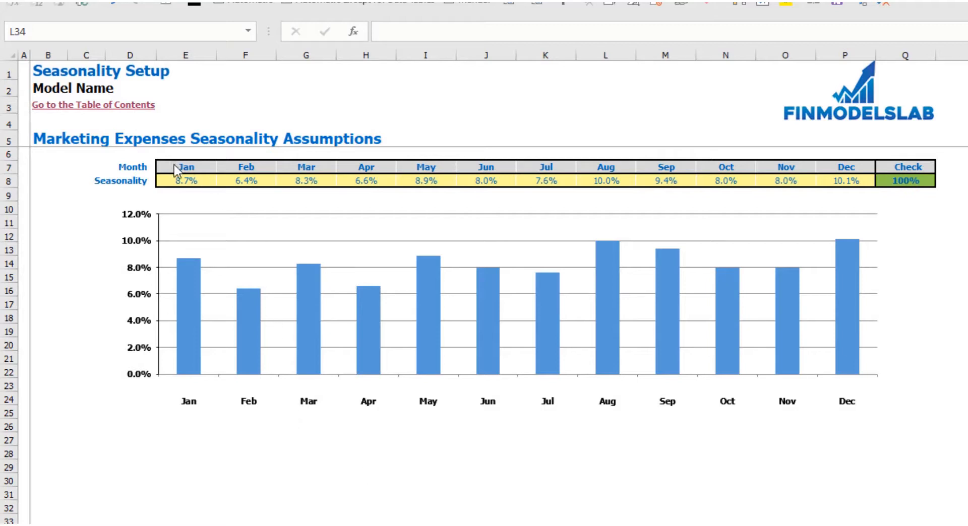
Set the marketing expenses seasonality for January to April to 15%, 10%, 5% and 10% respectively
click(195, 181)
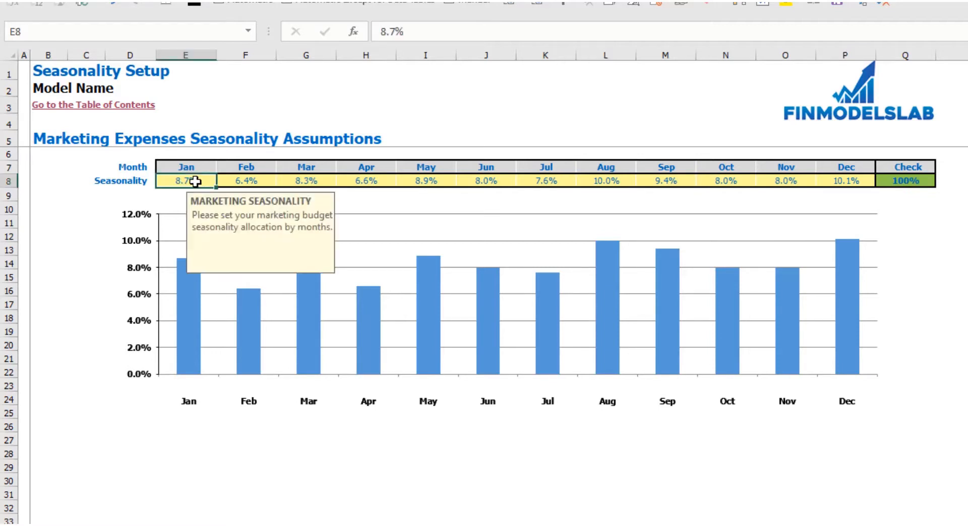
text(15%)
key(Tab)
text(10%)
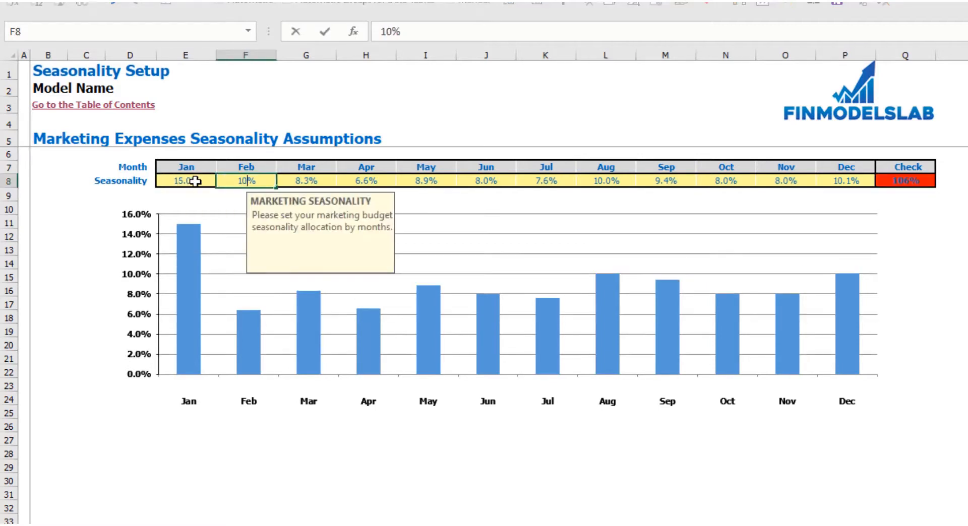
key(Tab)
text(5%)
key(Tab)
text(10%)
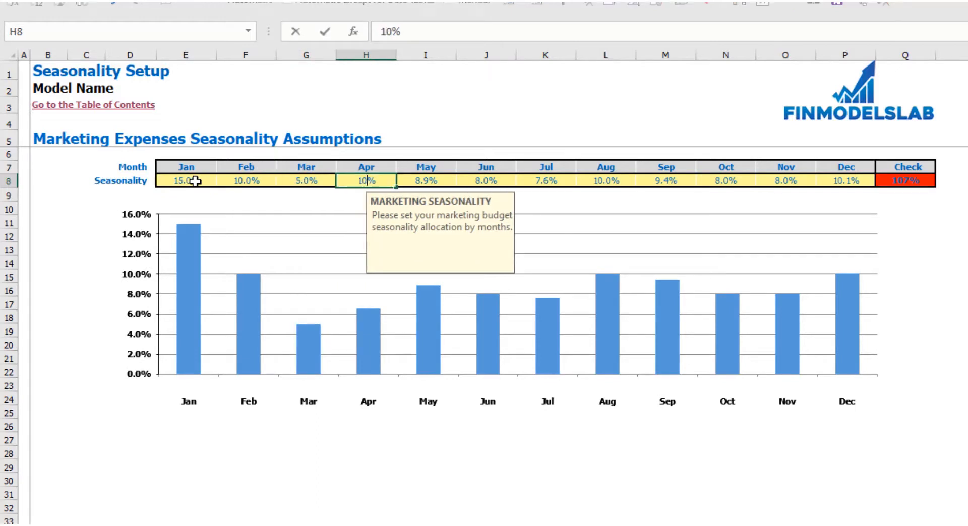
key(Tab)
Set the marketing expenses seasonality for May to August to 8%, 6%, 7% and 5% respectively
text(8%)
key(Tab)
text(6%)
key(Tab)
text(7%)
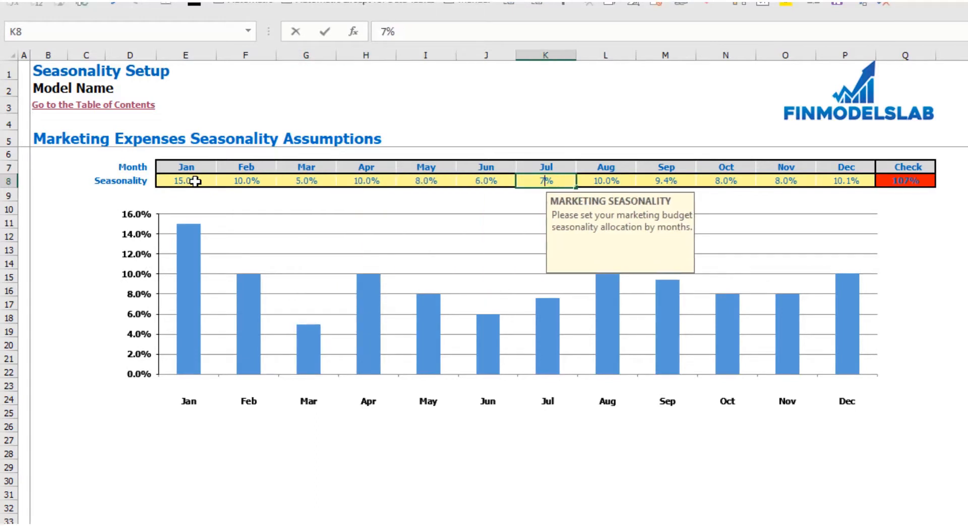
key(Tab)
text(5)
key(Tab)
Set the marketing expenses seasonality for September to December to 10%, 15%, 5% and 5% respectively
text(10)
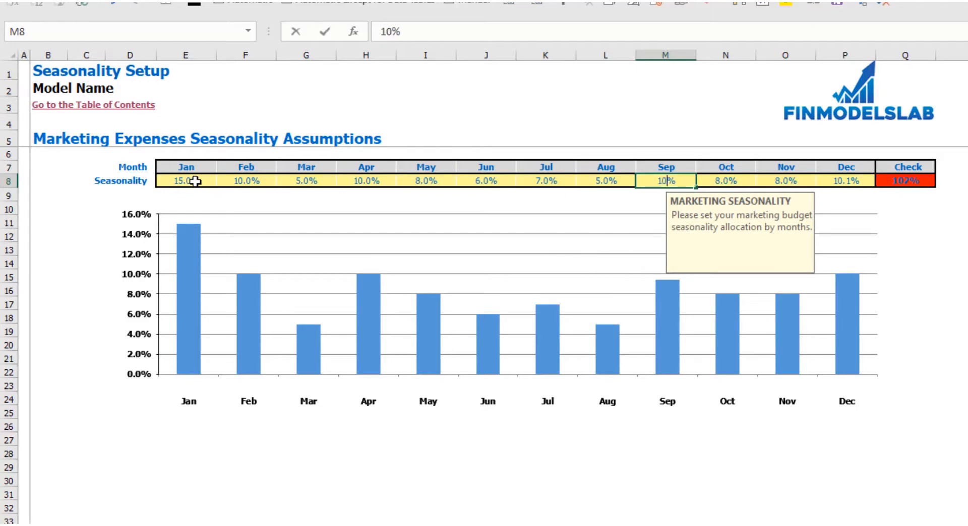
key(Tab)
text(15)
key(Tab)
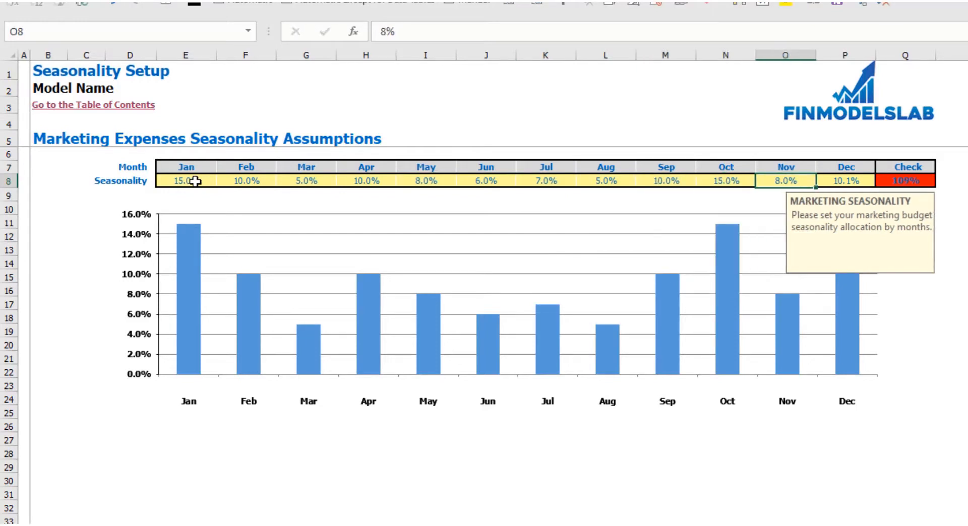
text(5)
key(Tab)
text(5)
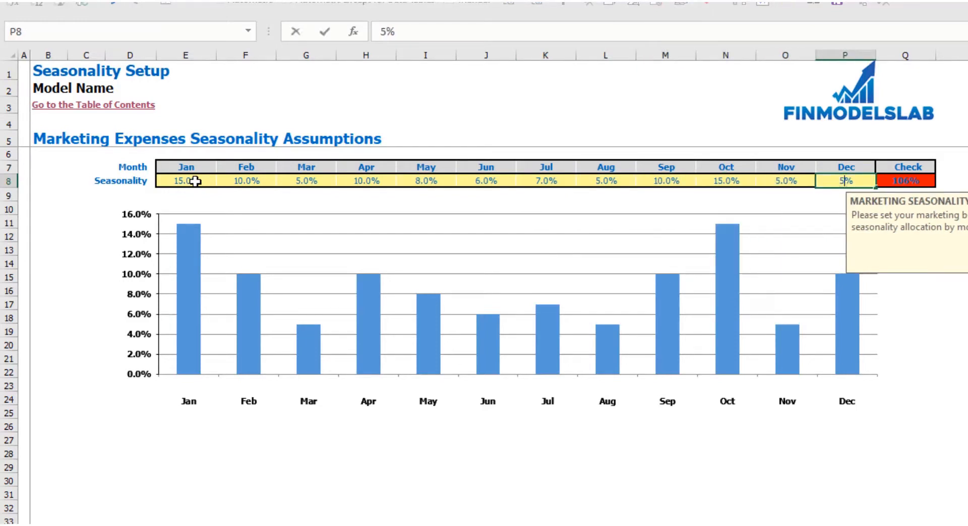
key(Return)
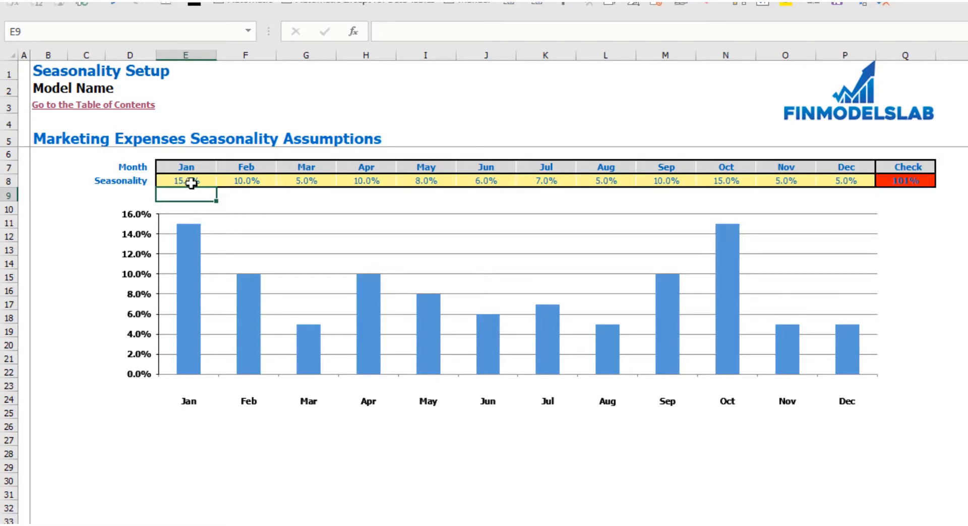
Set October's marketing seasonality to 14% and inspect the Check cell for the yearly total
click(922, 181)
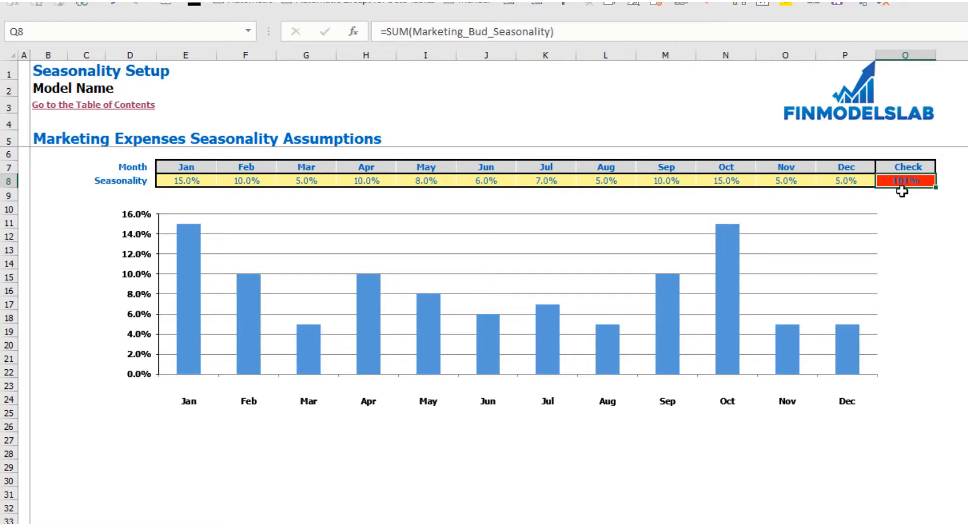
click(736, 181)
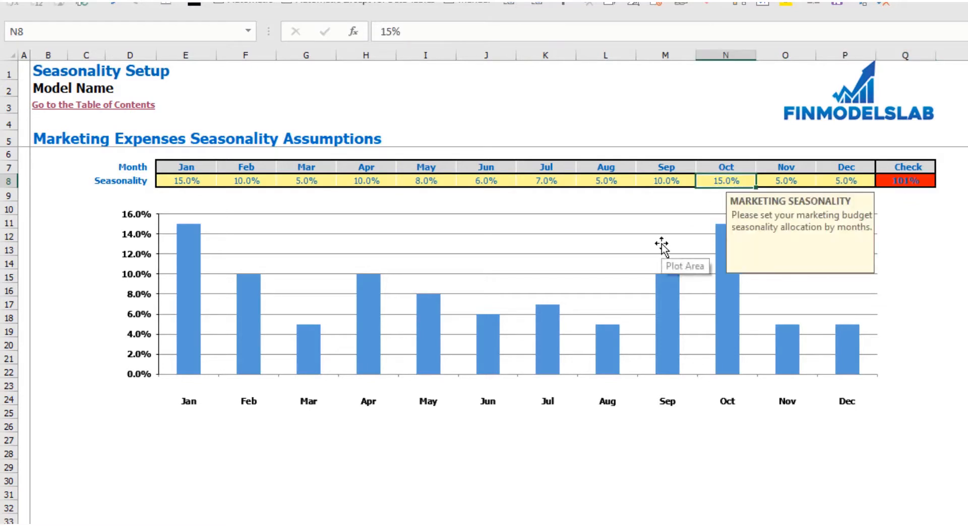
text(14)
key(Return)
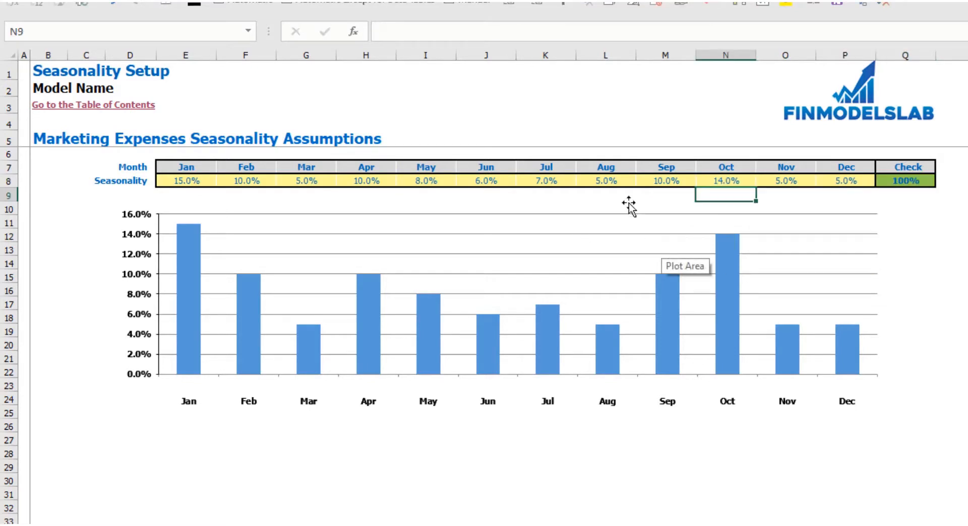
click(923, 180)
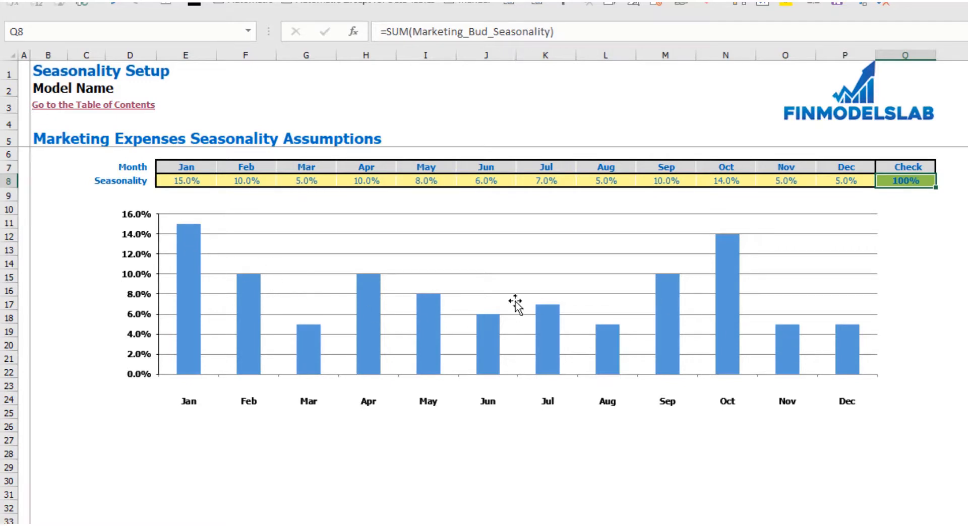
Spread the marketing seasonality evenly by entering =1/12 for January and copying it across February to December
click(196, 180)
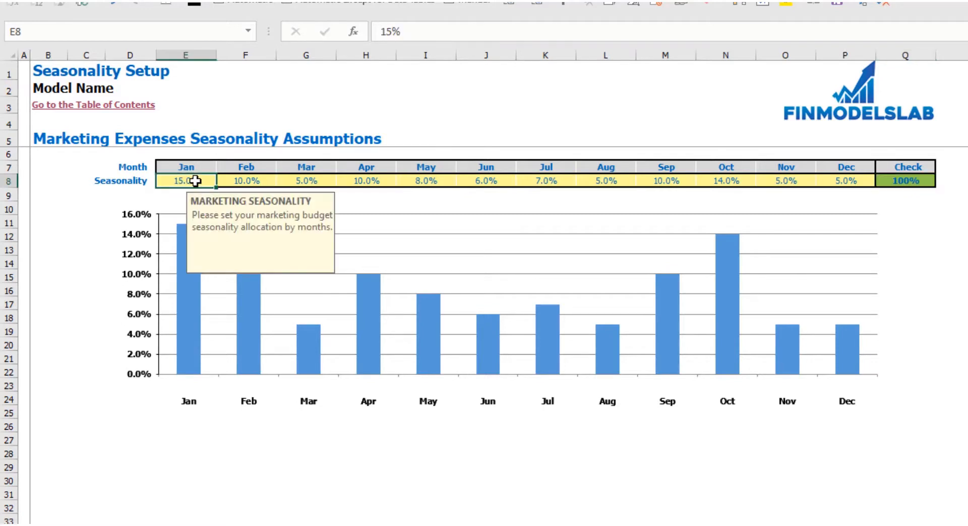
text(=)
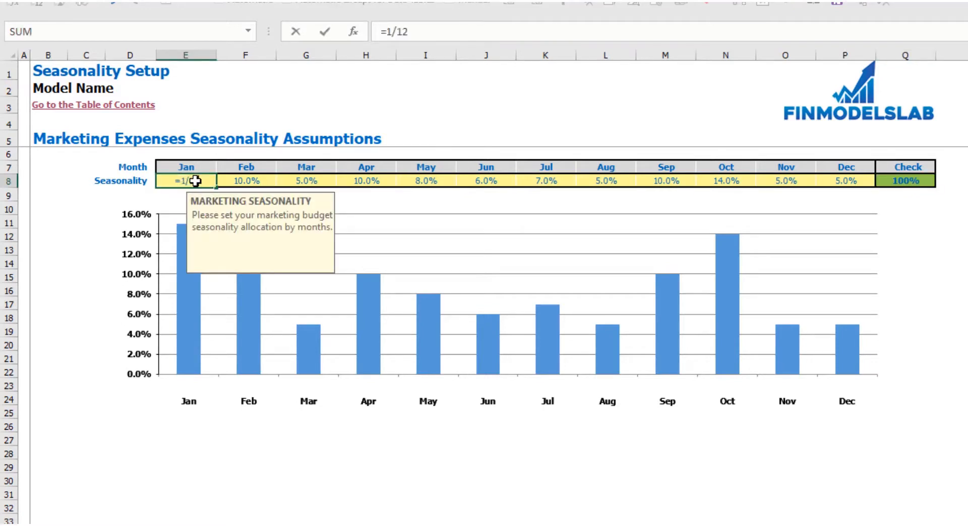
text(1/12)
key(ctrl+Return)
key(ctrl+c)
key(Right)
key(ctrl+shift+Right)
key(ctrl+v)
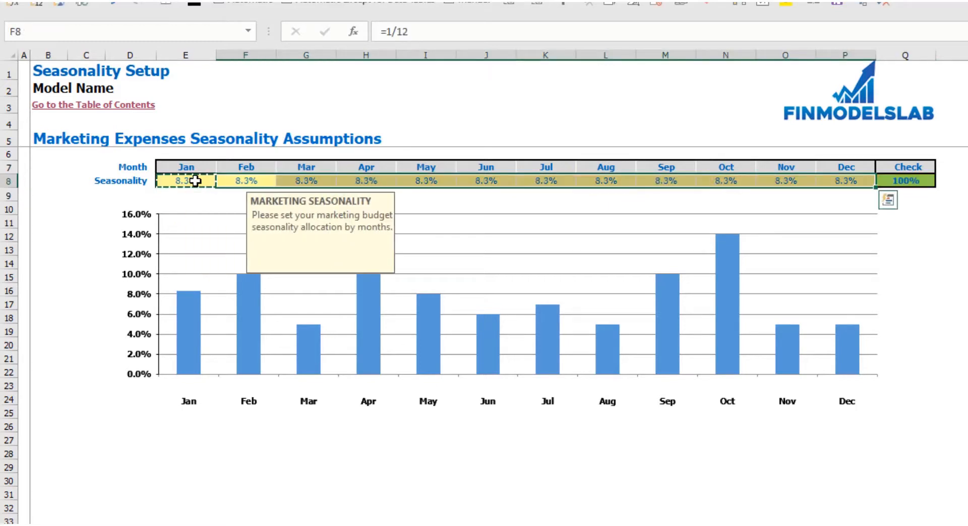
click(942, 249)
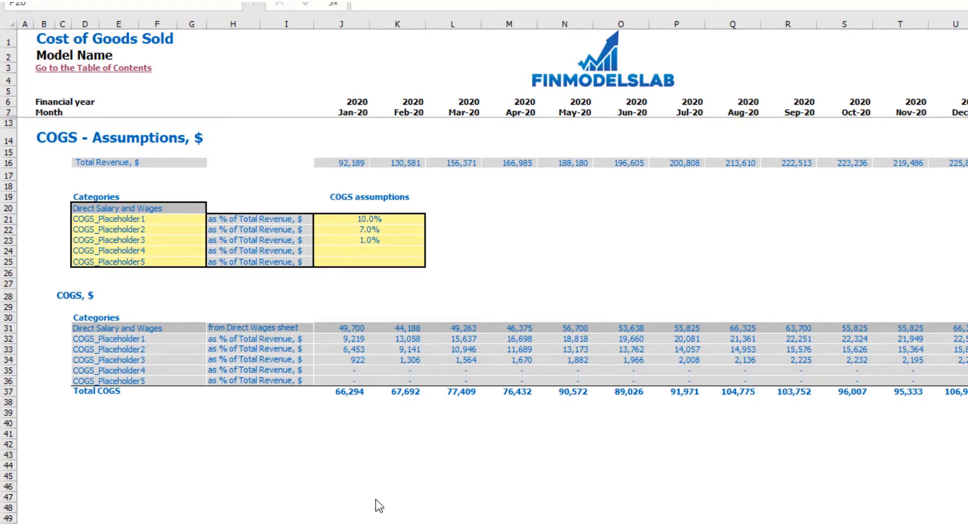
Rename the COGS_Placeholder1 category on the Cost of Goods Sold sheet as Hosting
click(167, 220)
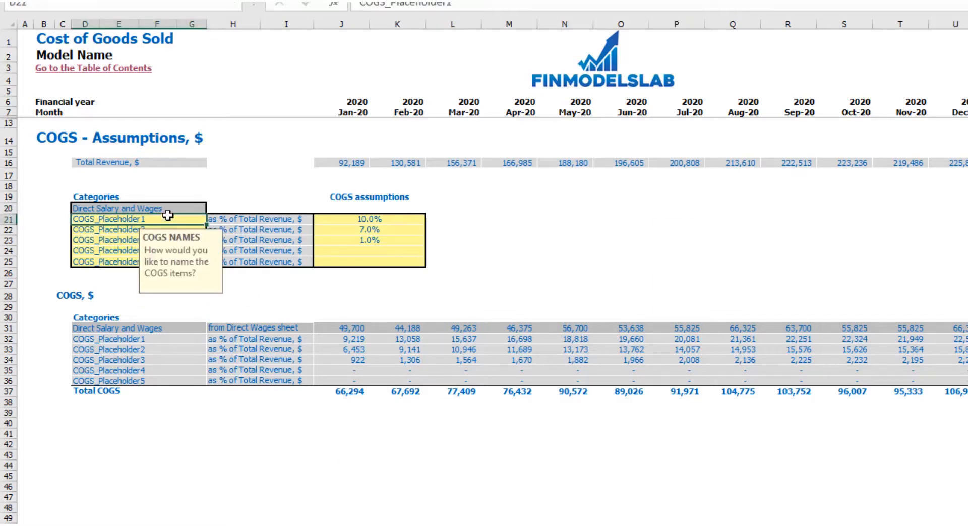
drag(168, 216, 150, 261)
click(140, 219)
text(Host)
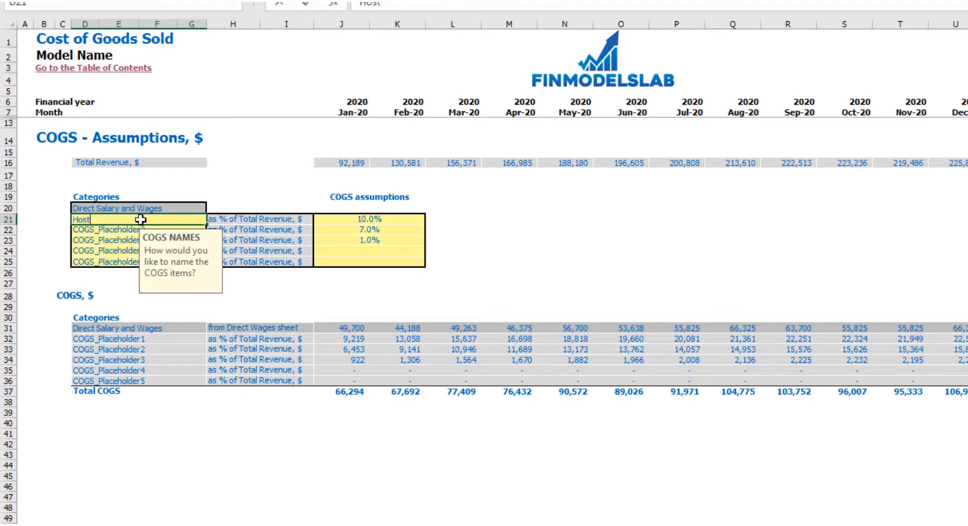
text(ing)
key(Return)
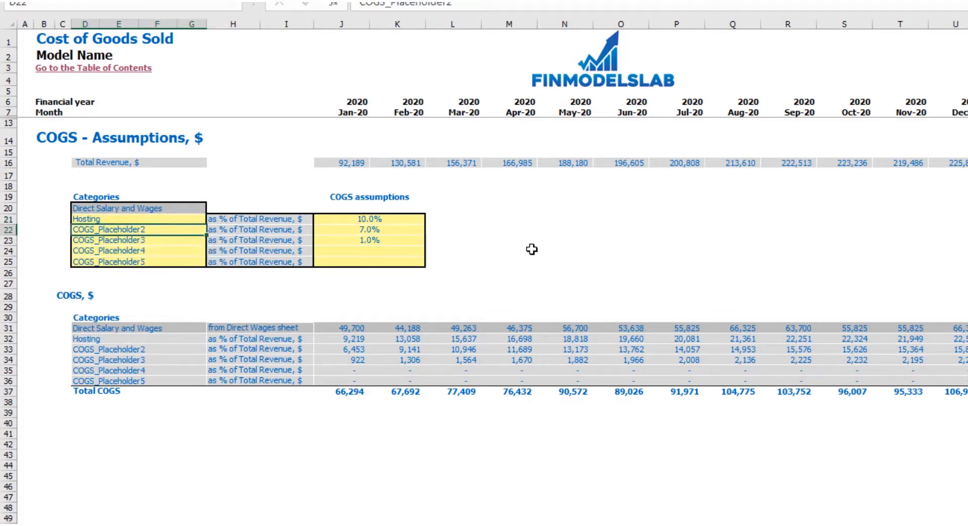
Set Hosting's COGS assumption to 15% of total revenue
click(486, 249)
click(392, 223)
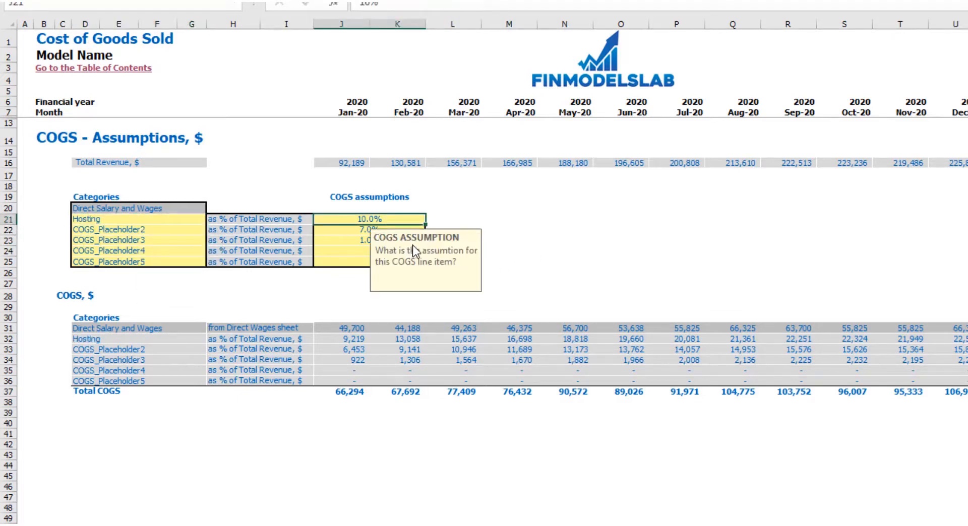
text(15)
key(Return)
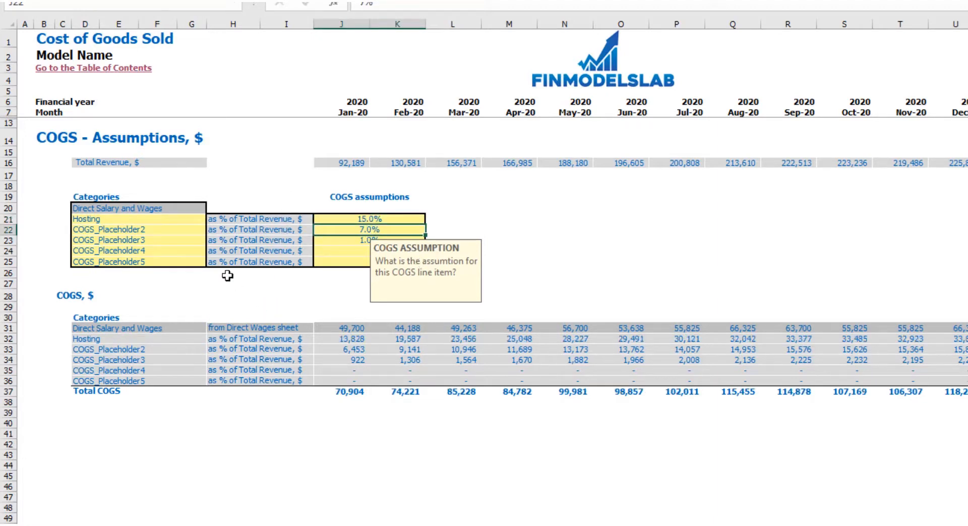
Examine the COGS percentage assumptions and the Total COGS line on the Income Statement sheet
click(7, 162)
click(358, 190)
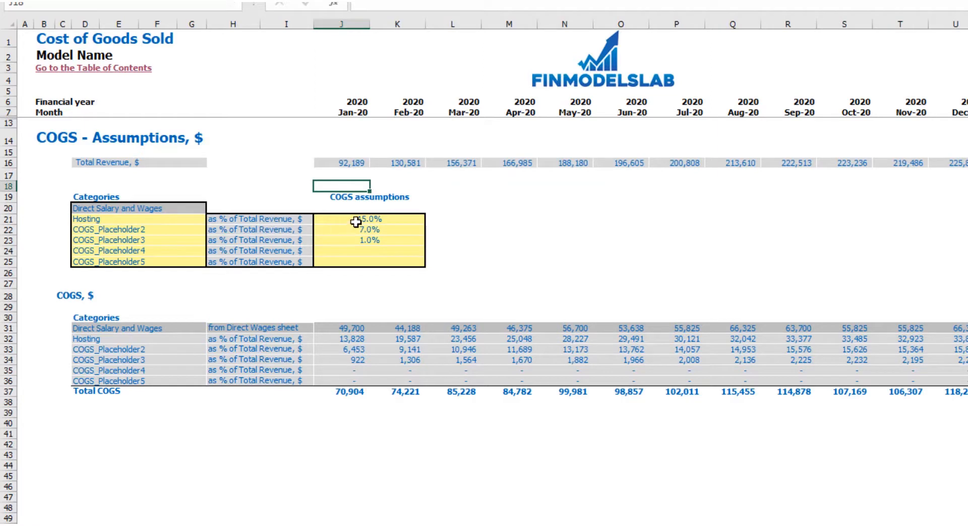
drag(351, 222, 369, 260)
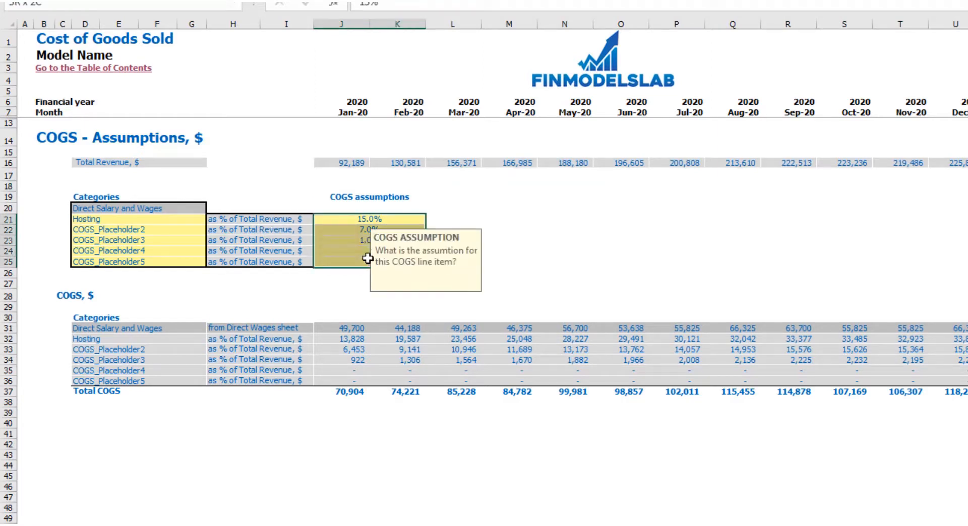
click(477, 190)
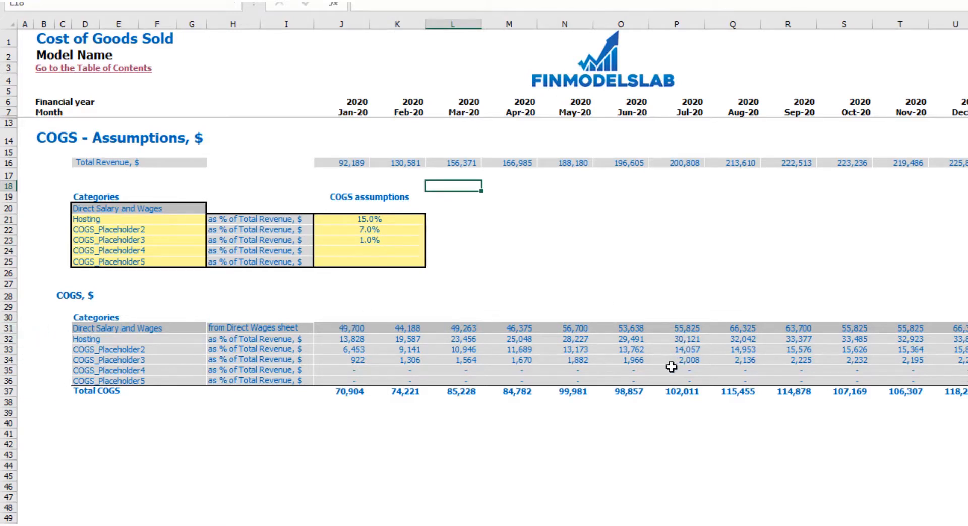
click(272, 524)
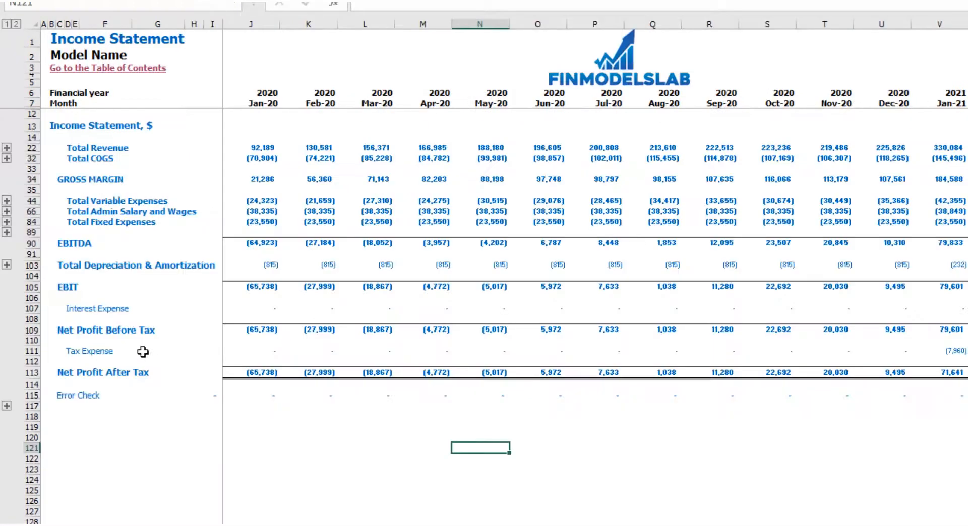
click(7, 158)
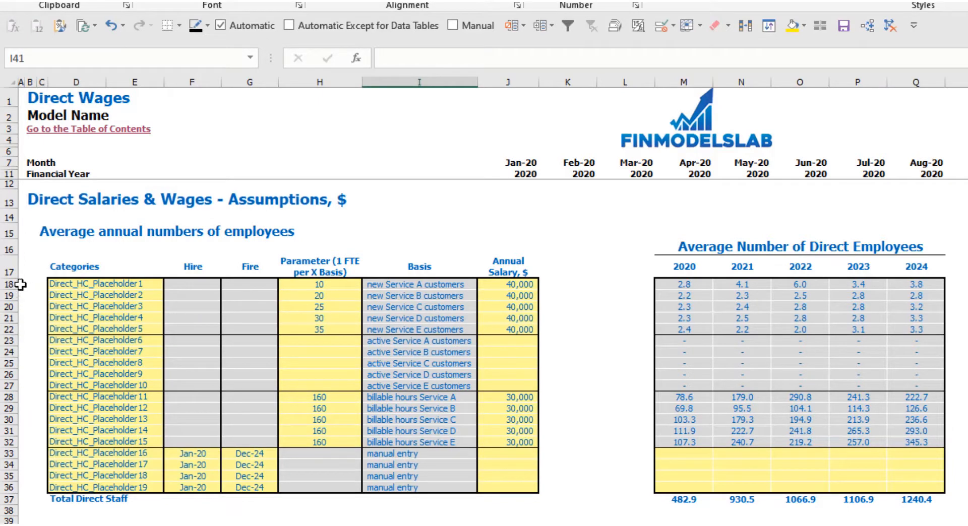
Rename the first two direct staff categories on the Direct Wages sheet as AE and SDR
drag(9, 285, 9, 330)
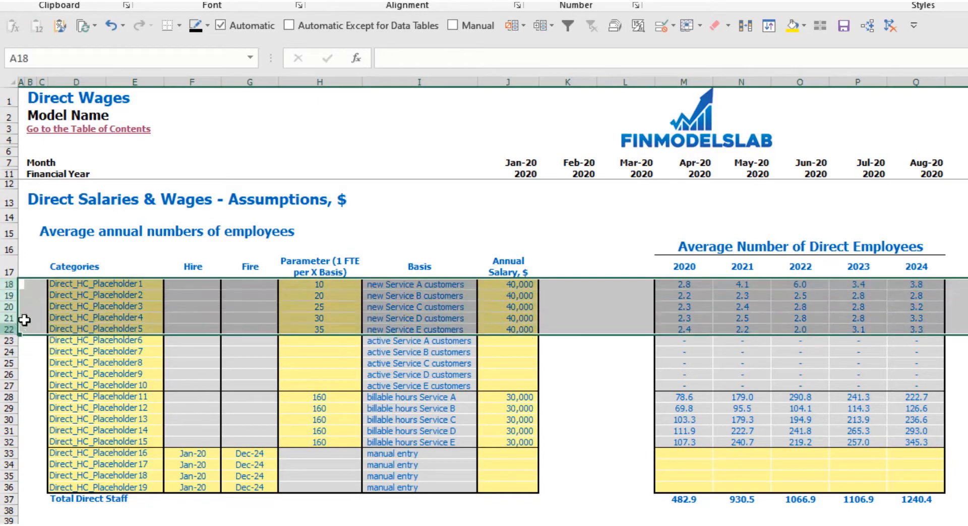
click(28, 311)
click(95, 286)
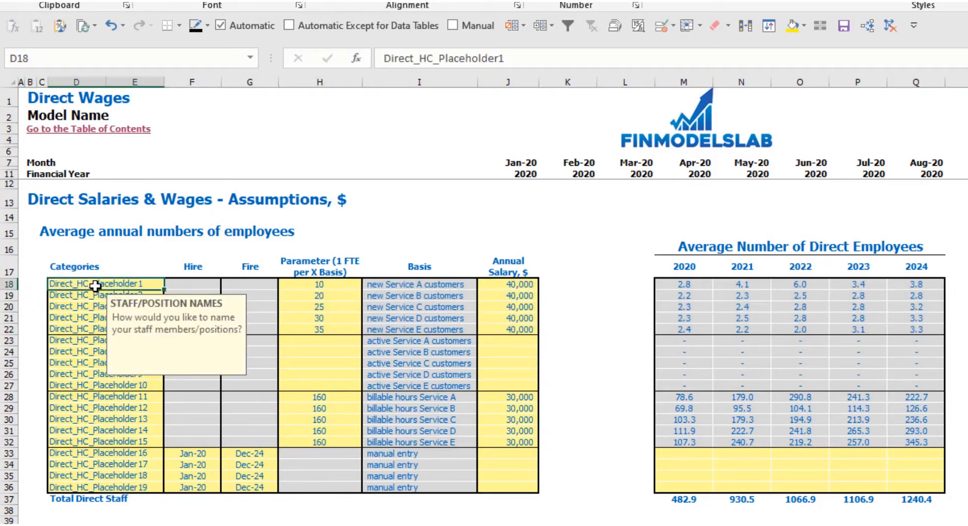
text(AE)
key(Return)
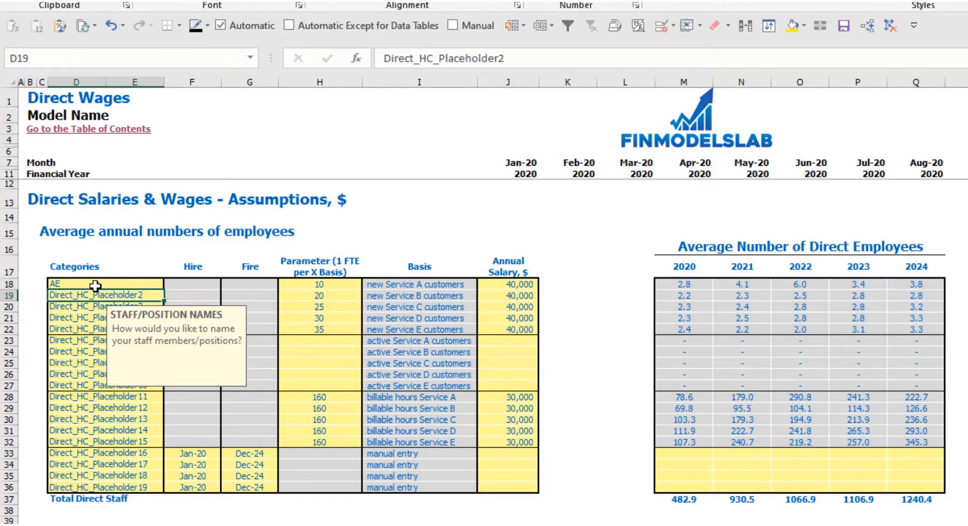
text(SDR)
key(Return)
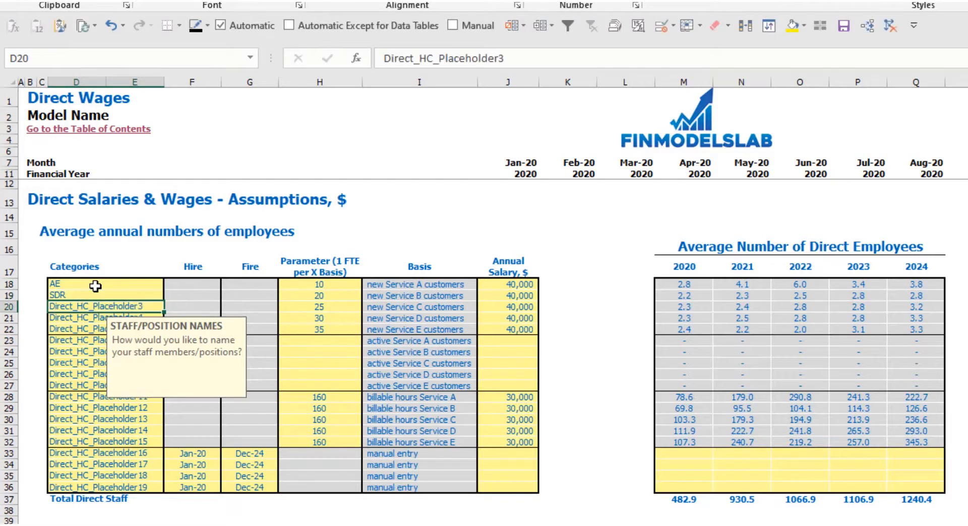
Set AE's staffing parameter to 1 FTE per 15 new Service A customers
click(383, 218)
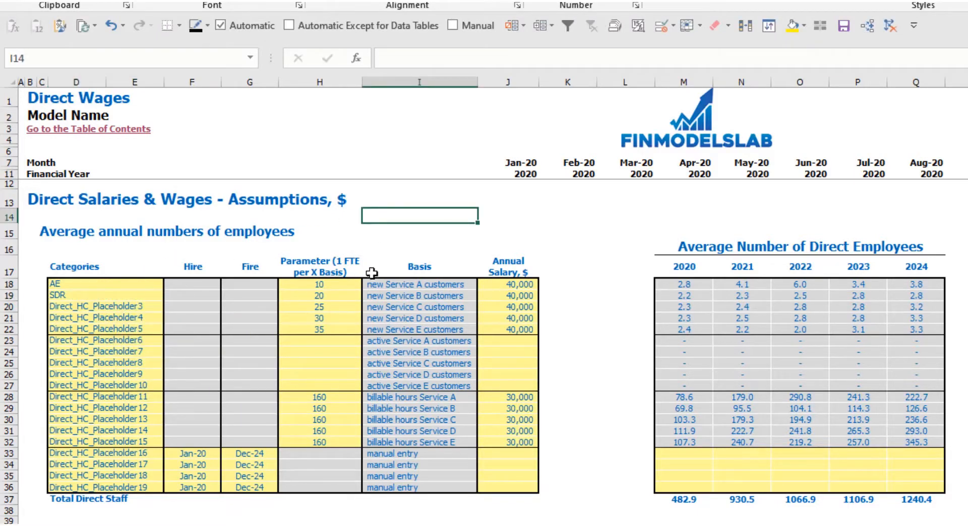
click(390, 271)
click(324, 272)
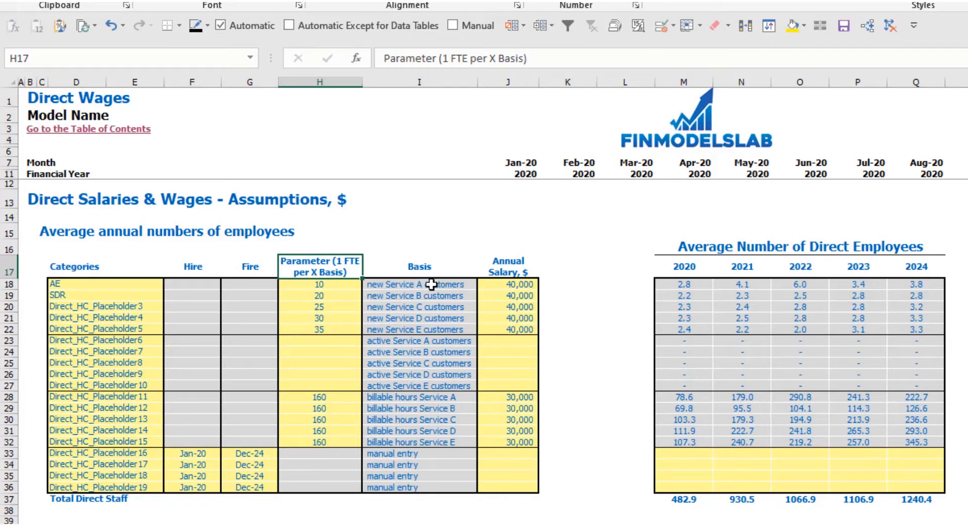
click(348, 294)
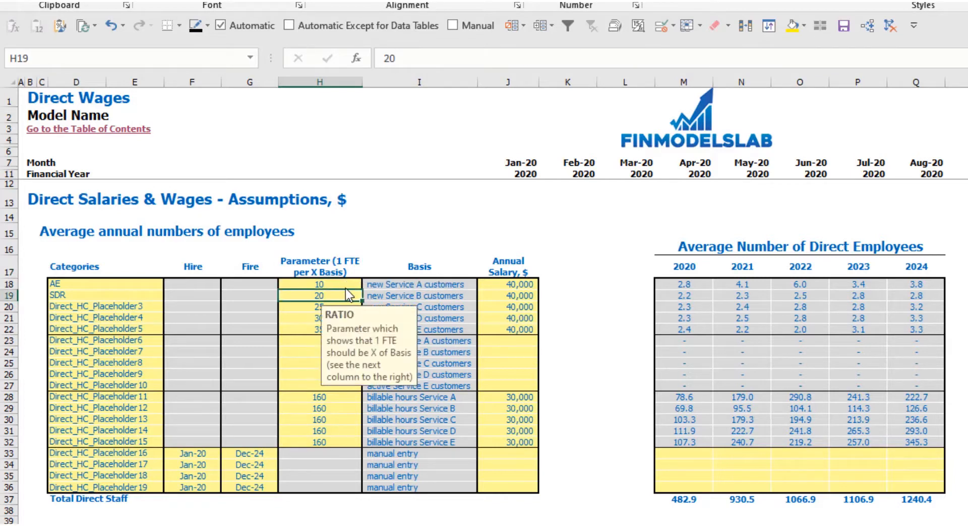
click(338, 282)
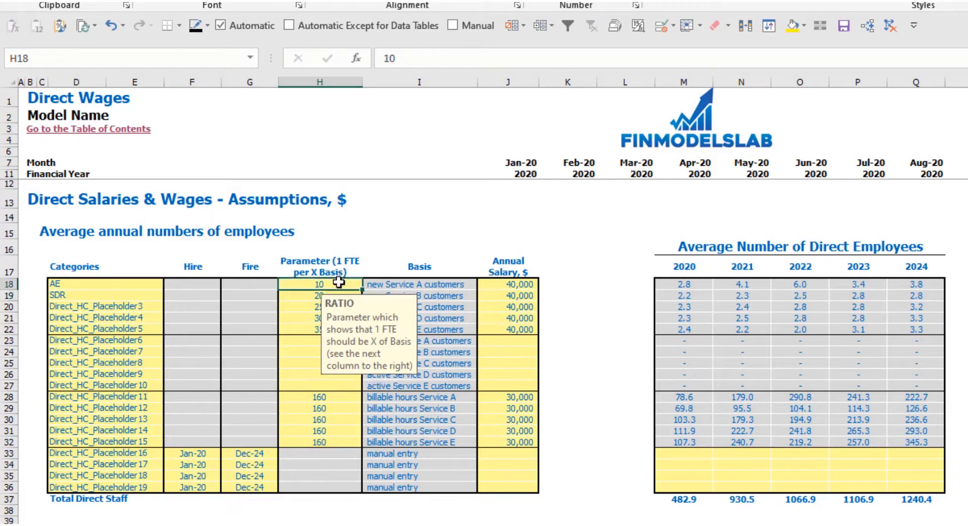
text(15)
key(Return)
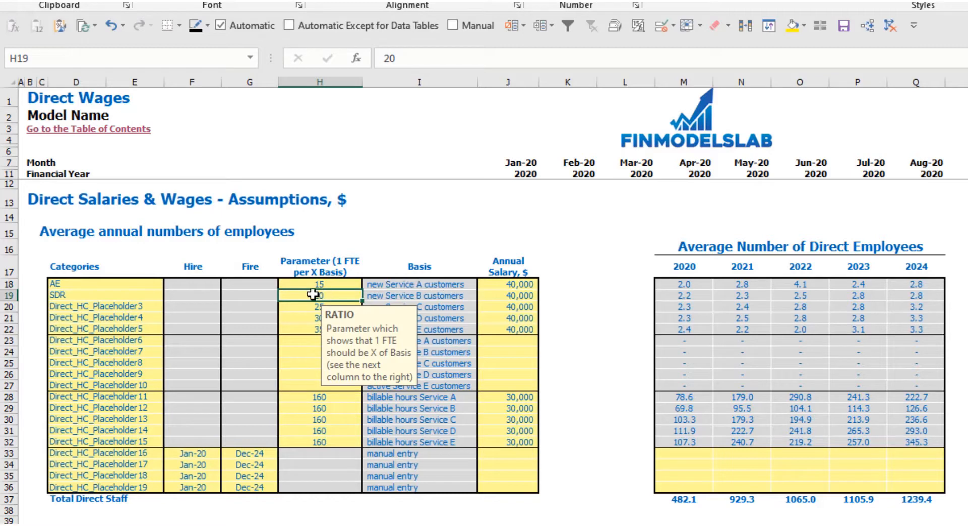
Check AE's average yearly headcount from 2020 to 2024 and set AE's annual salary to $25,000
click(329, 286)
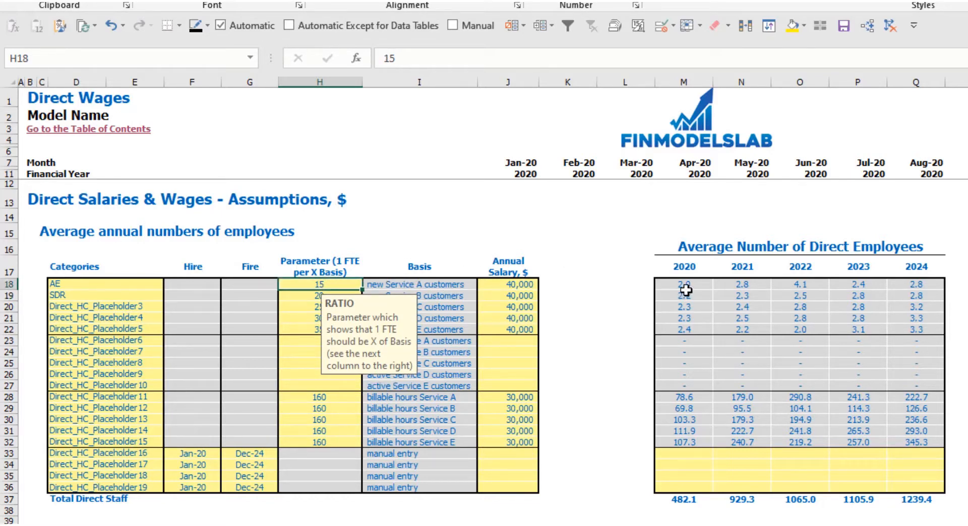
click(749, 213)
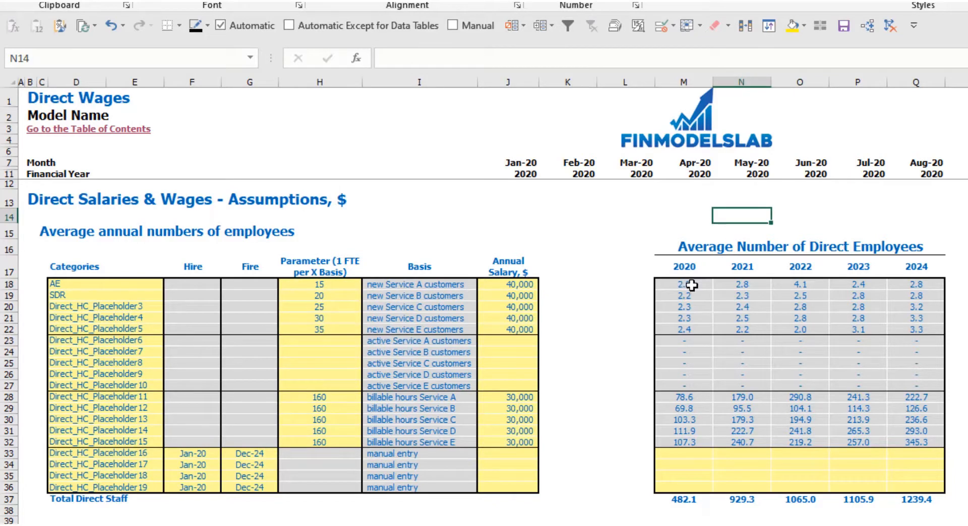
drag(691, 285, 924, 283)
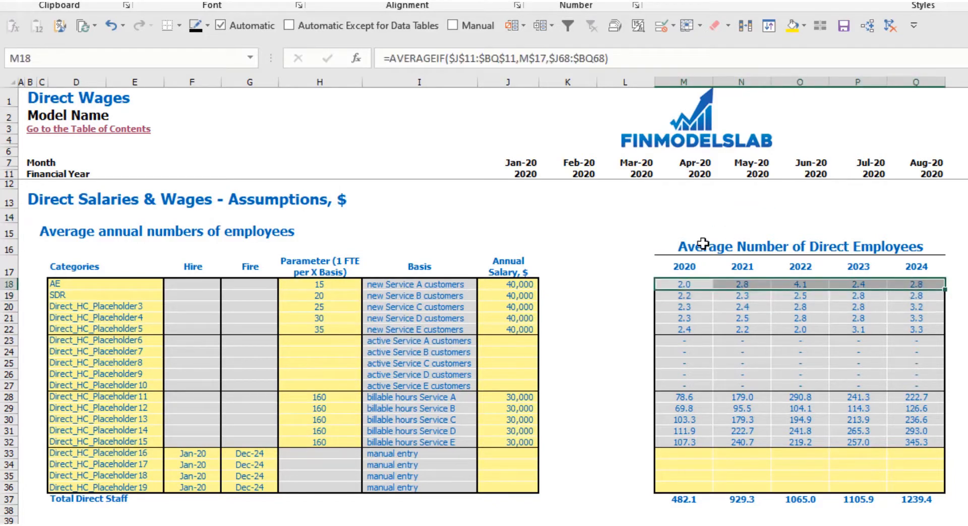
click(563, 232)
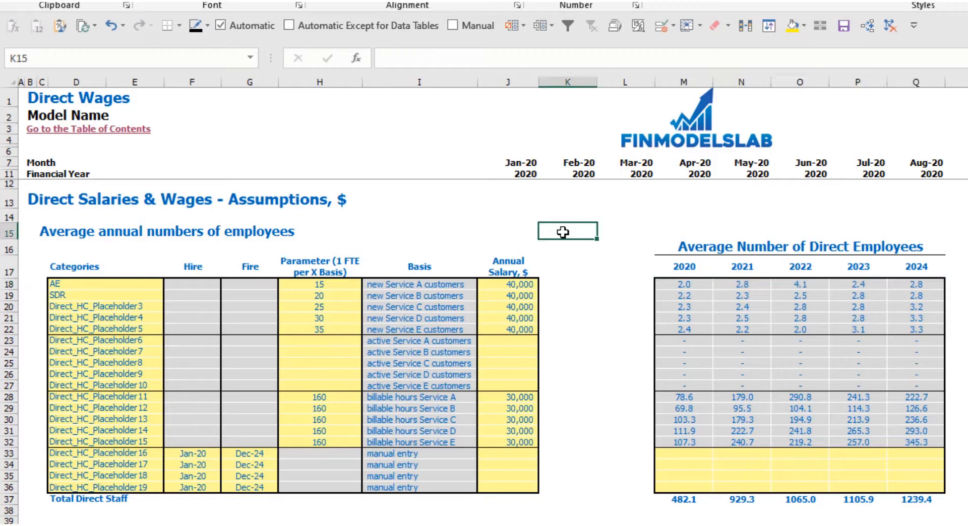
click(525, 284)
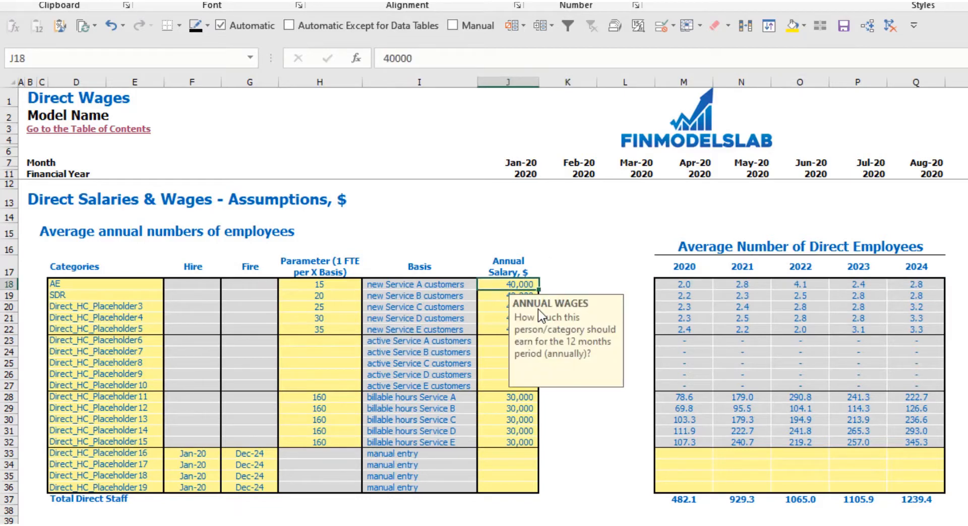
text(25,00)
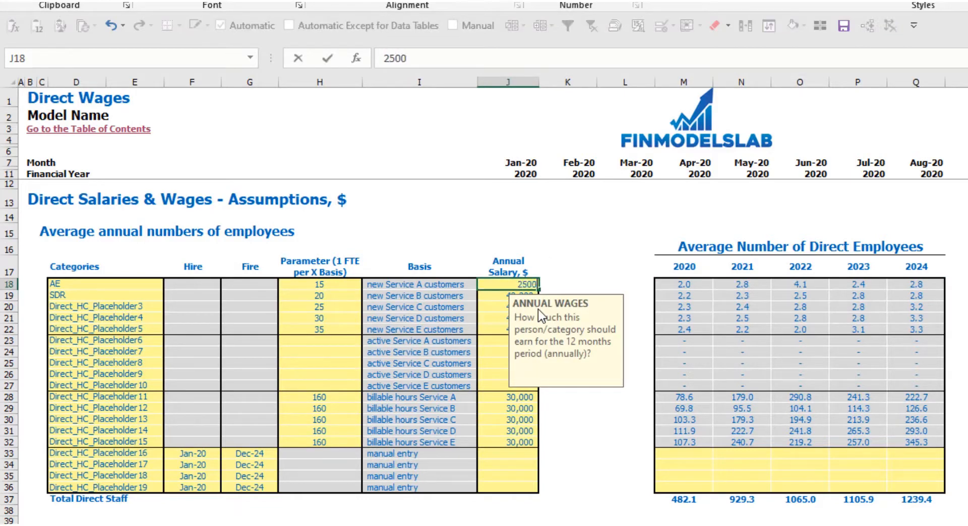
text(0)
key(Return)
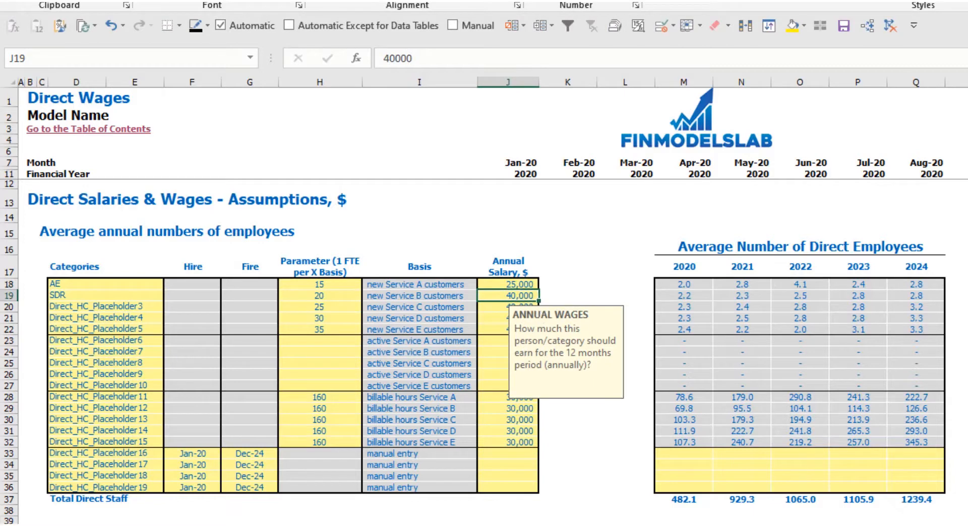
Set AE's annual salary raises to 5% for 2021, 4% for 2022, 3% for 2023 and 2% for 2024
click(967, 284)
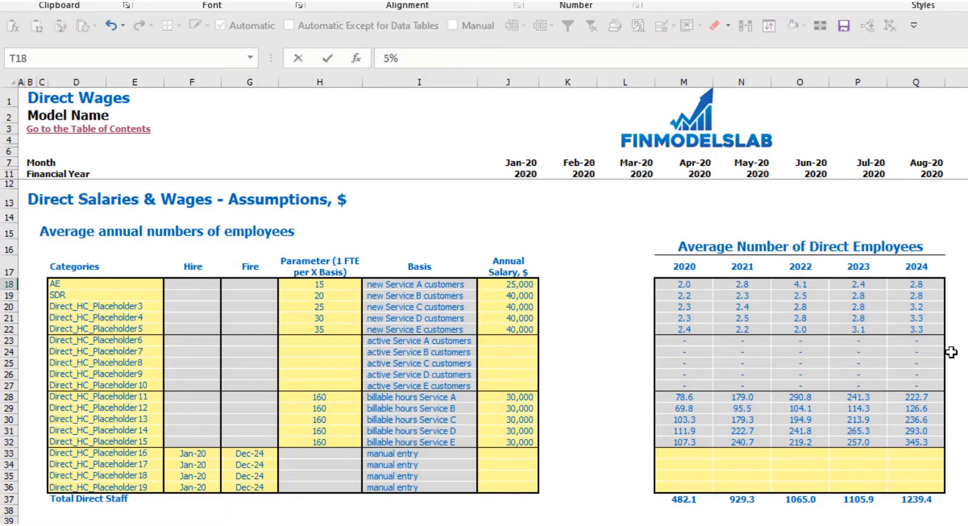
key(Right)
key(Right)
key(Right)
key(Right)
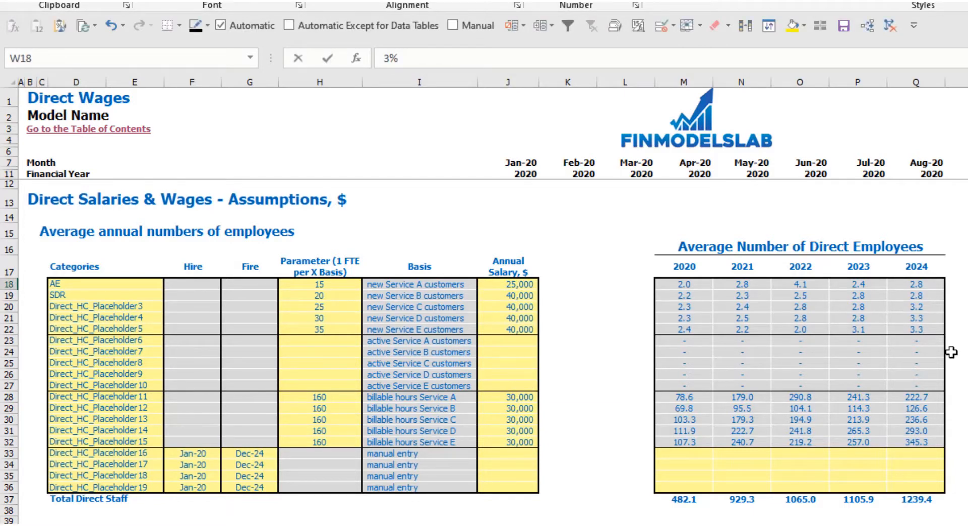
key(Right)
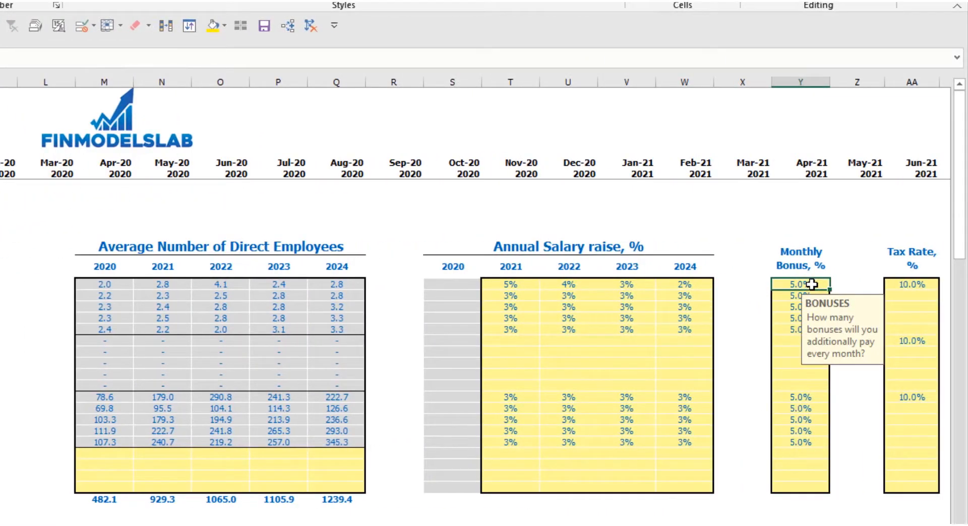
Set AE's monthly bonus to 10% and its tax rate to 12%
text(10)
key(Return)
key(Up)
click(904, 282)
text(12)
key(Return)
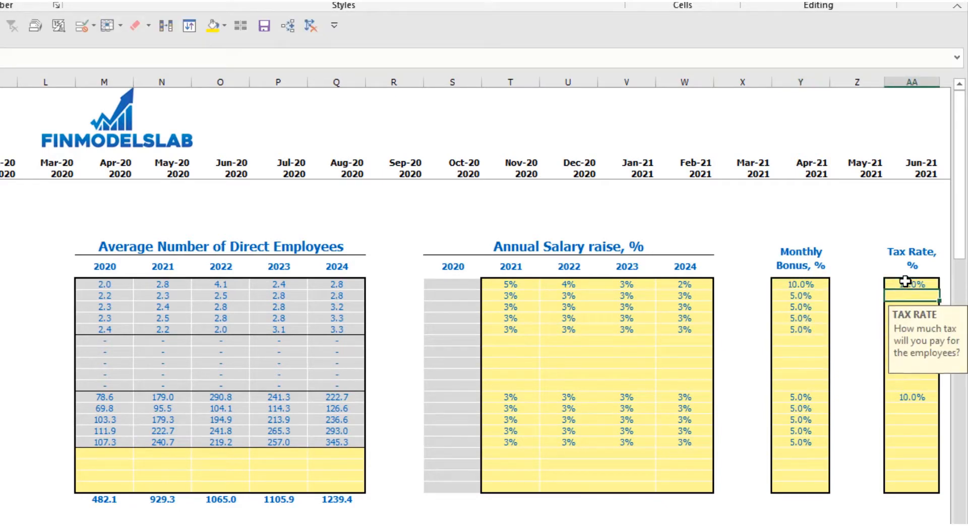
Clear the monthly bonus and tax rate values for AE
click(801, 284)
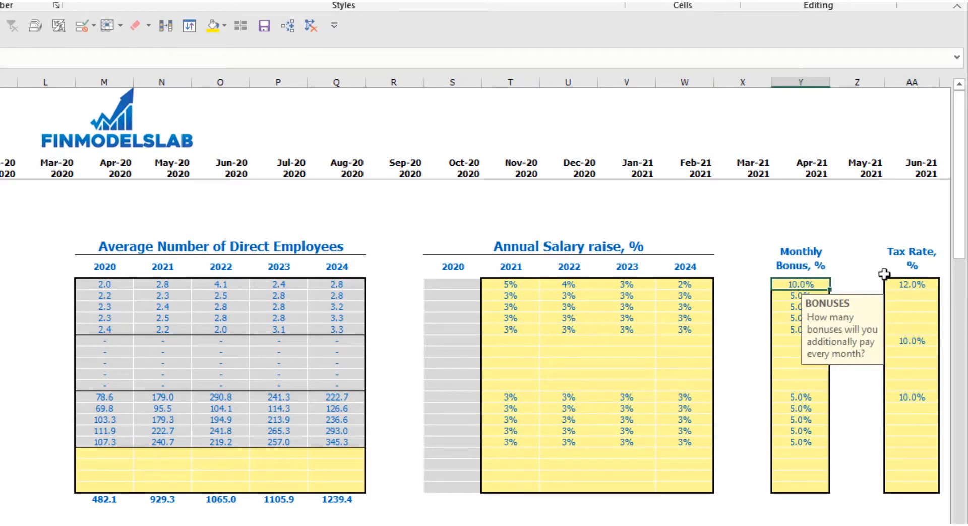
key(Delete)
click(900, 284)
key(Delete)
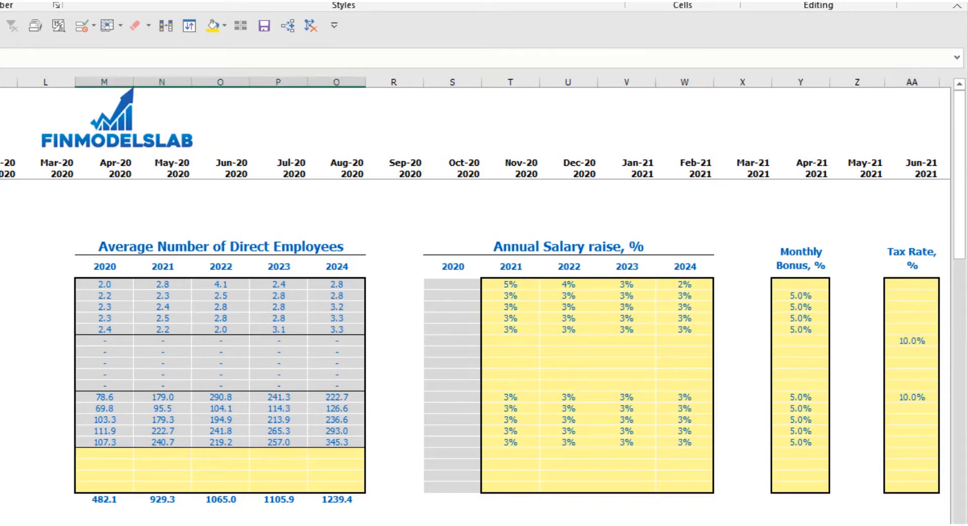
Examine the total direct staff, monthly base salary, monthly bonus and monthly base tax tables on the Direct Wages sheet
click(510, 522)
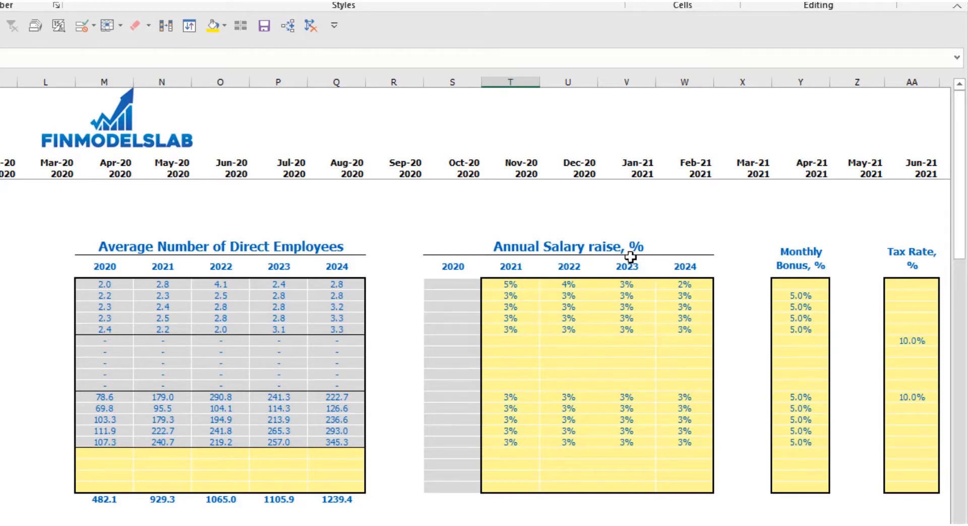
scroll(619, 285, down, 4)
scroll(473, 302, down, 12)
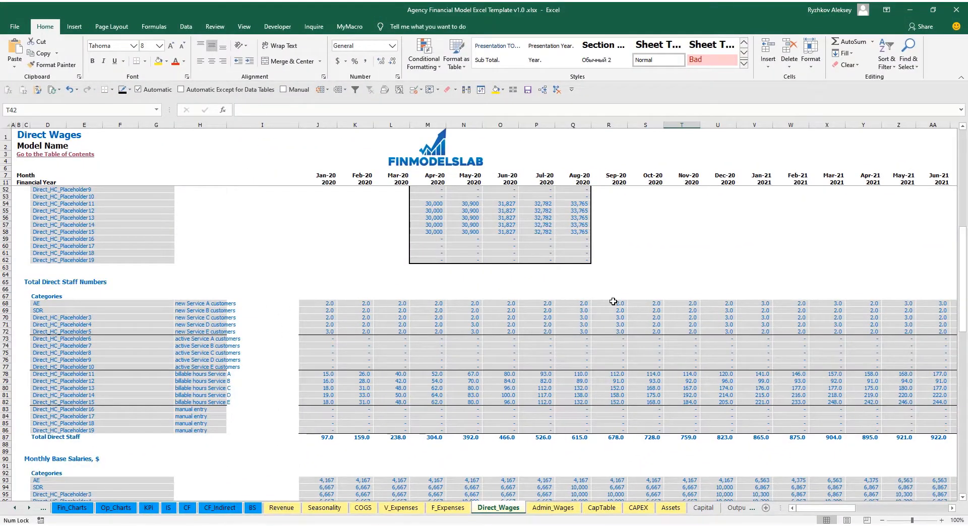
scroll(353, 345, down, 7)
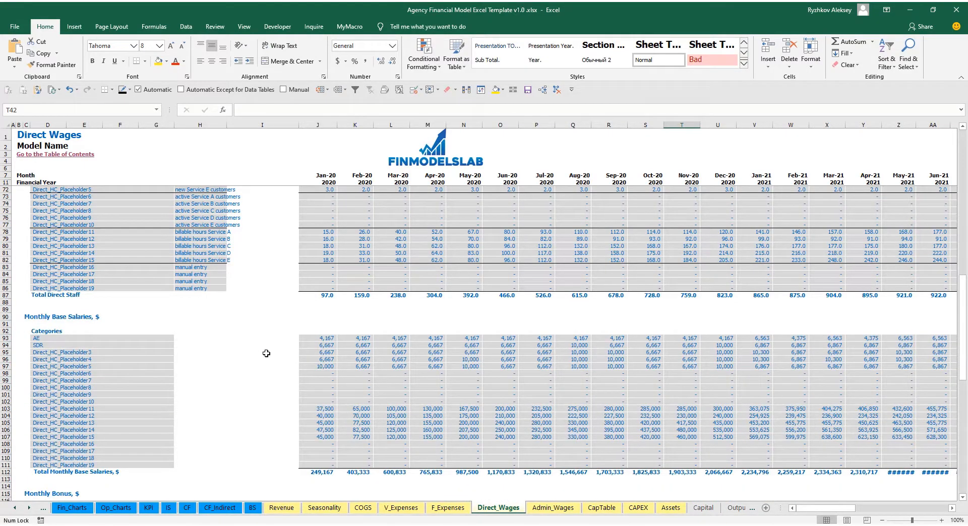
scroll(476, 365, down, 10)
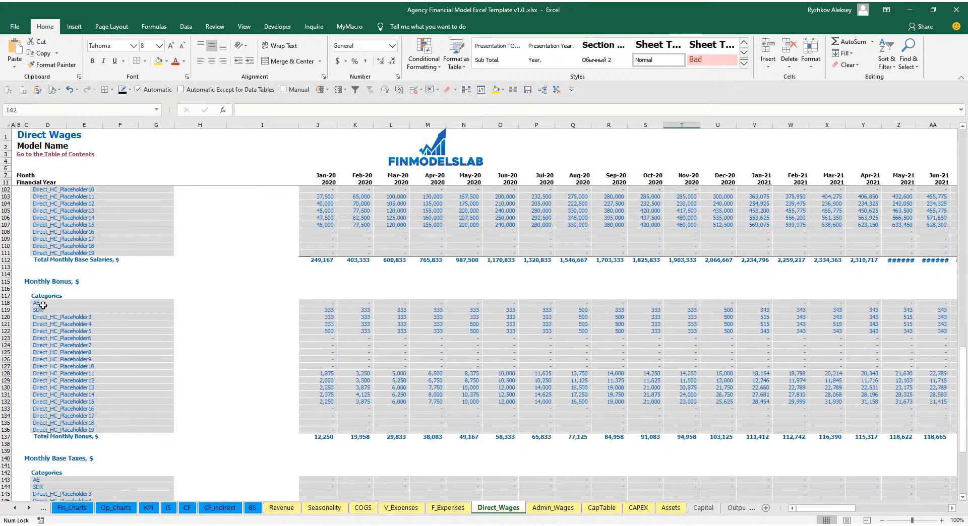
scroll(194, 330, down, 7)
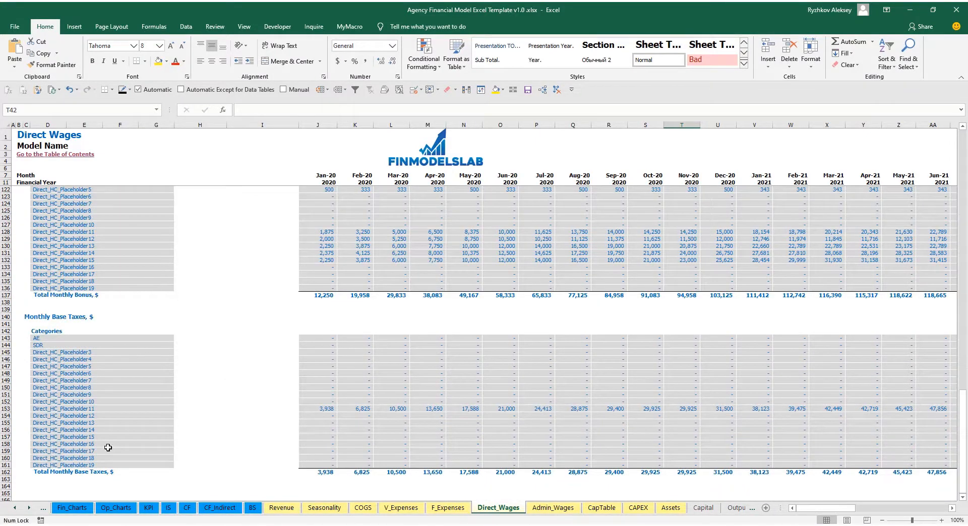
scroll(451, 345, up, 20)
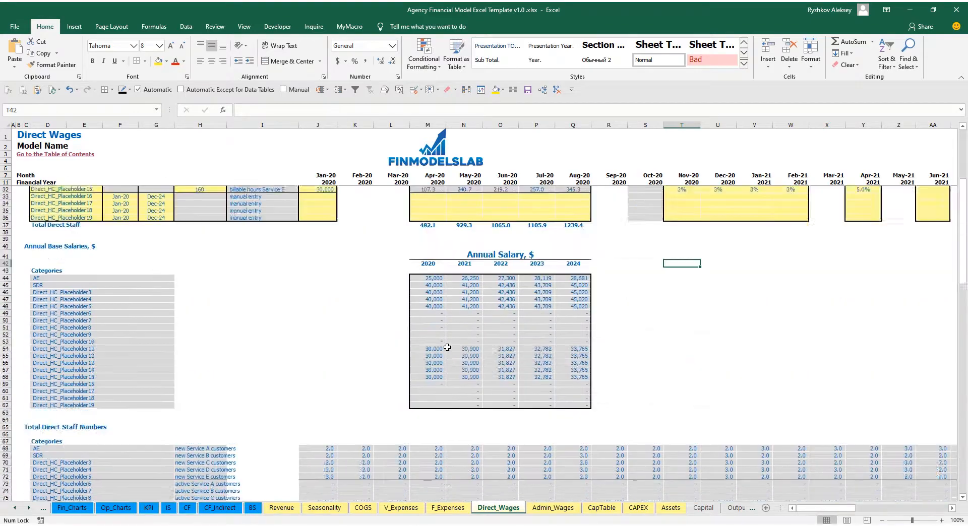
Rename the direct staff category based on active Service A customers as Cust Success
drag(7, 286, 4, 316)
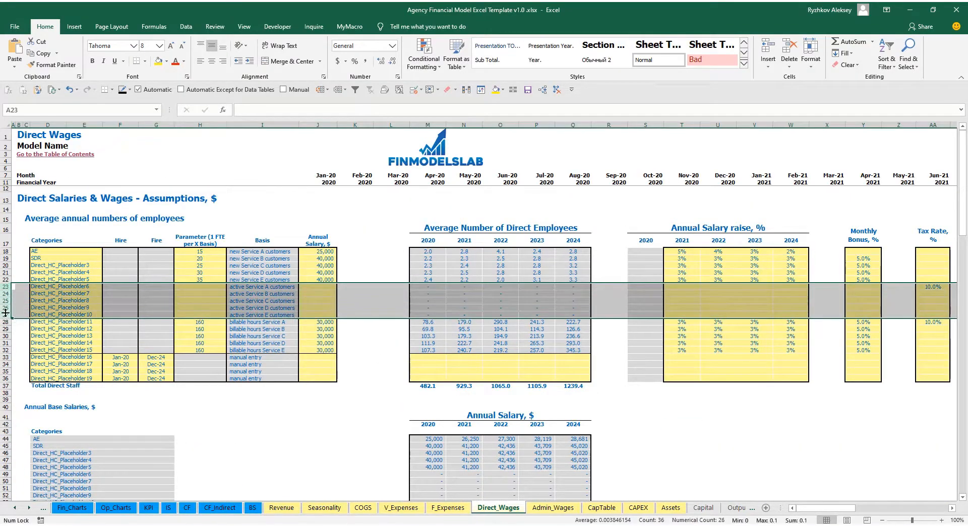
click(262, 290)
click(81, 288)
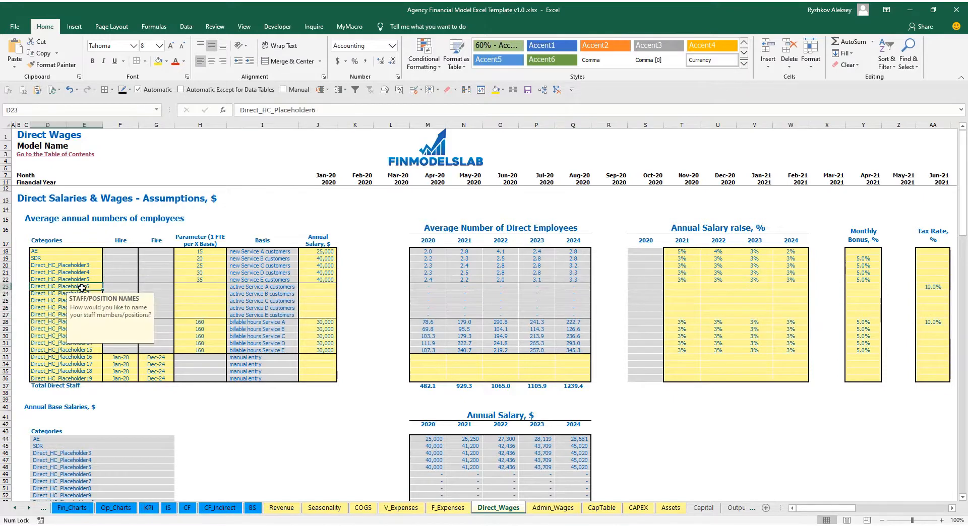
text(Cust Success)
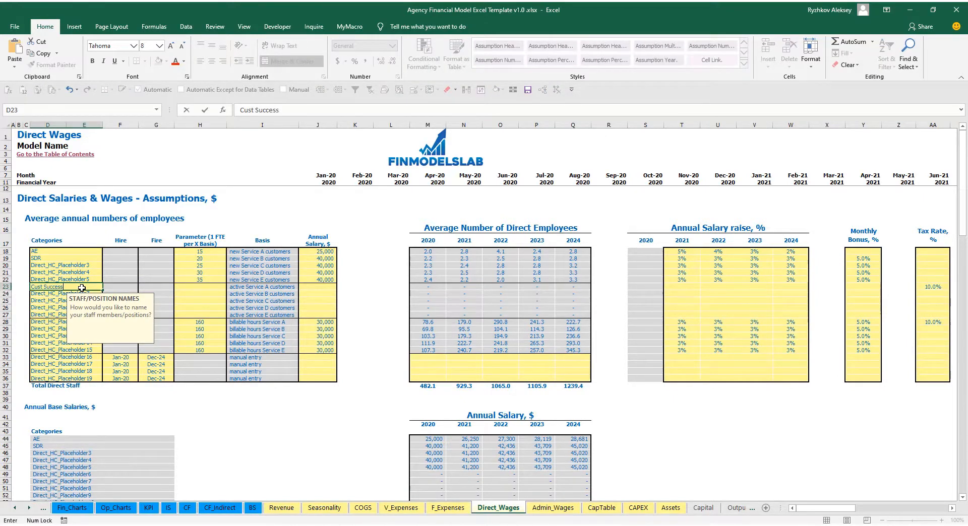
key(Return)
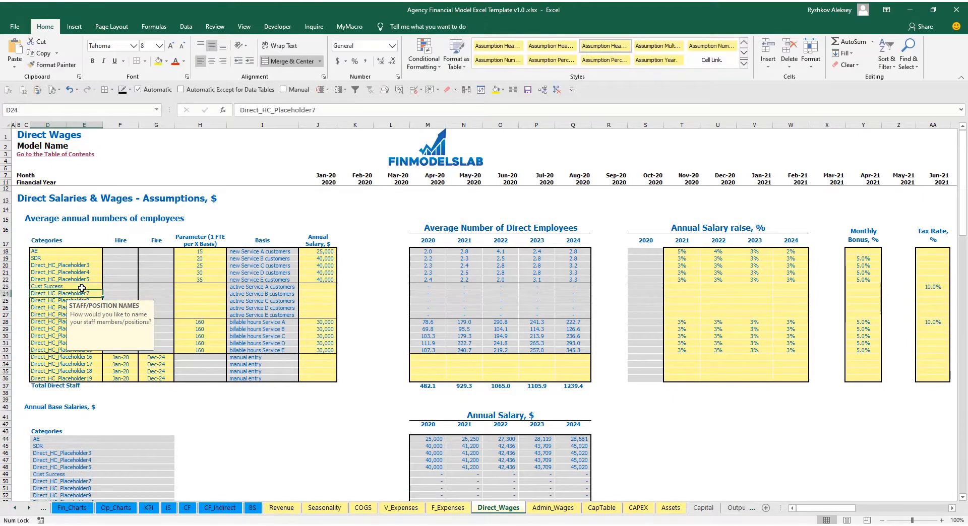
Set Cust Success to 1 FTE per 20 active Service A customers with an annual salary of $3,000
click(179, 285)
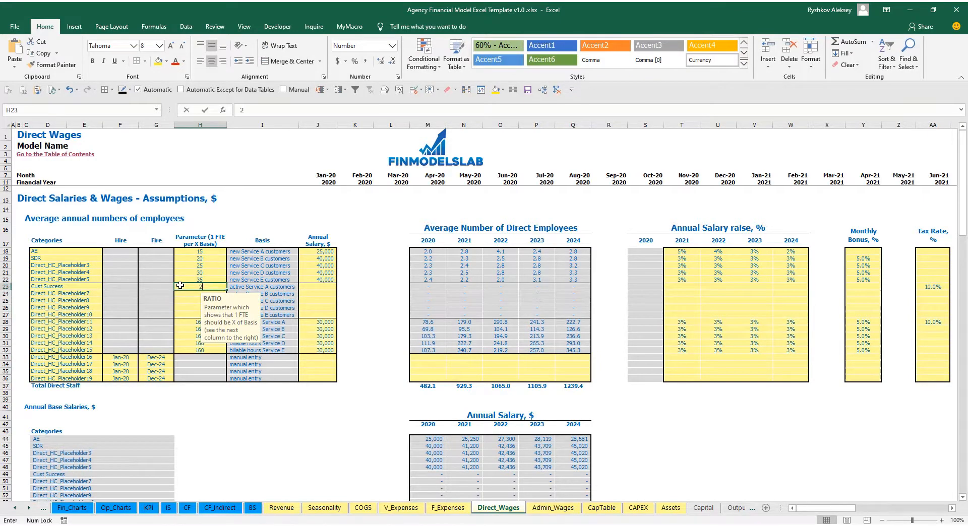
text(20)
key(Return)
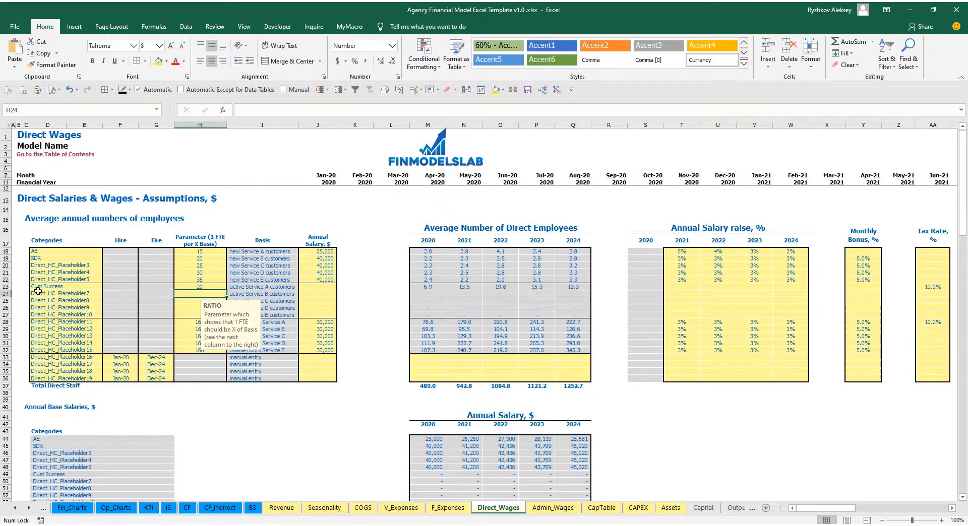
click(325, 286)
text(3,0)
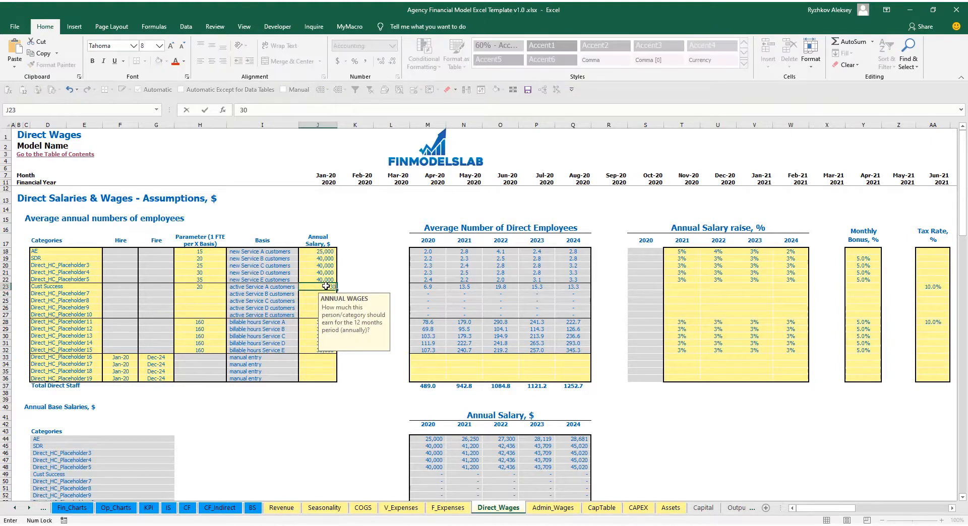
text(00)
key(Return)
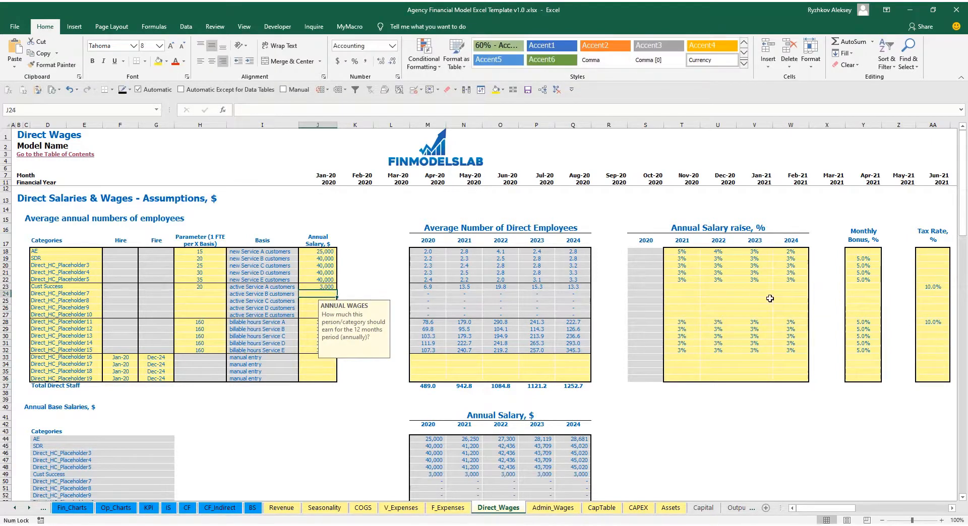
Copy the 3% annual salary raise from the category above to Cust Success for 2021 through 2024
click(682, 280)
key(ctrl+c)
drag(681, 287, 778, 286)
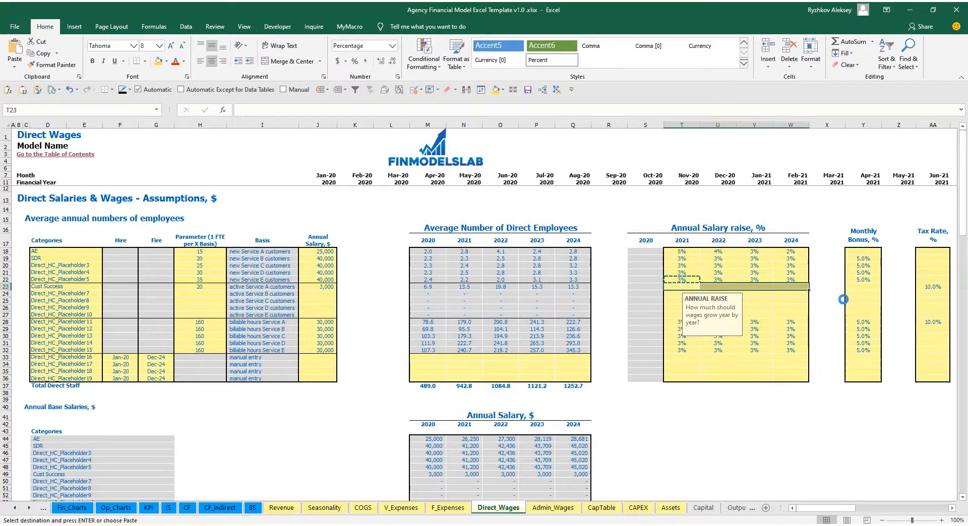
key(ctrl+v)
Set the monthly bonus for Cust Success to 5% and its tax rate to 12%
click(863, 287)
text(5)
key(Tab)
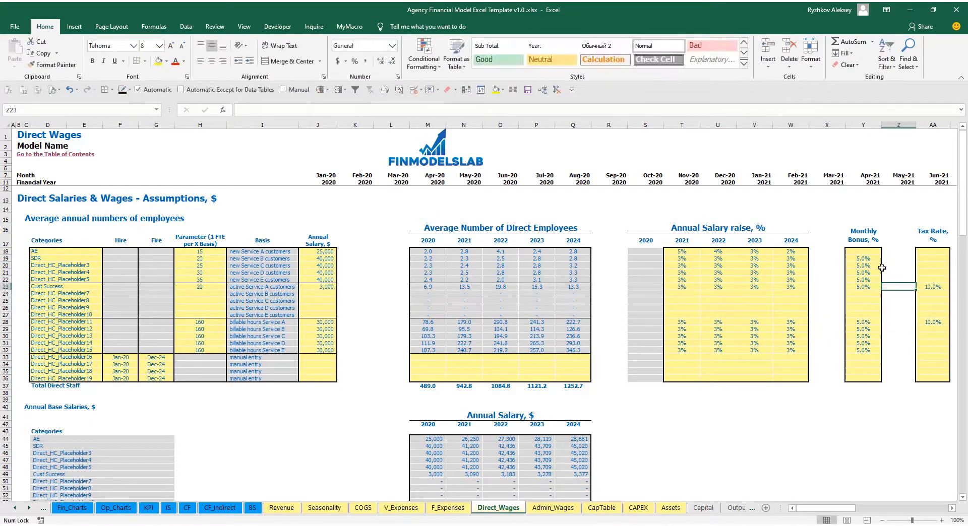
click(927, 285)
text(12)
key(Return)
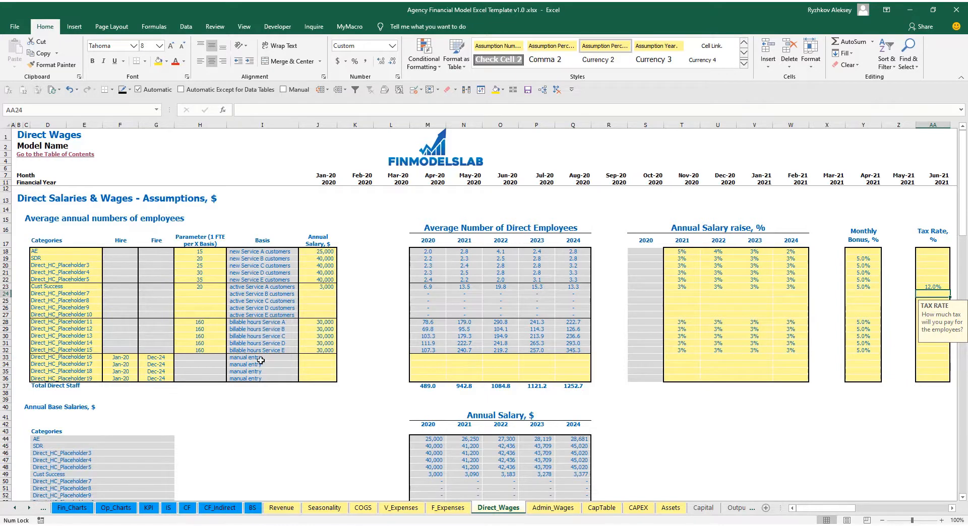
Rename the category based on billable hours for Service A as Engineer and check its staffing parameter and annual salary
click(203, 323)
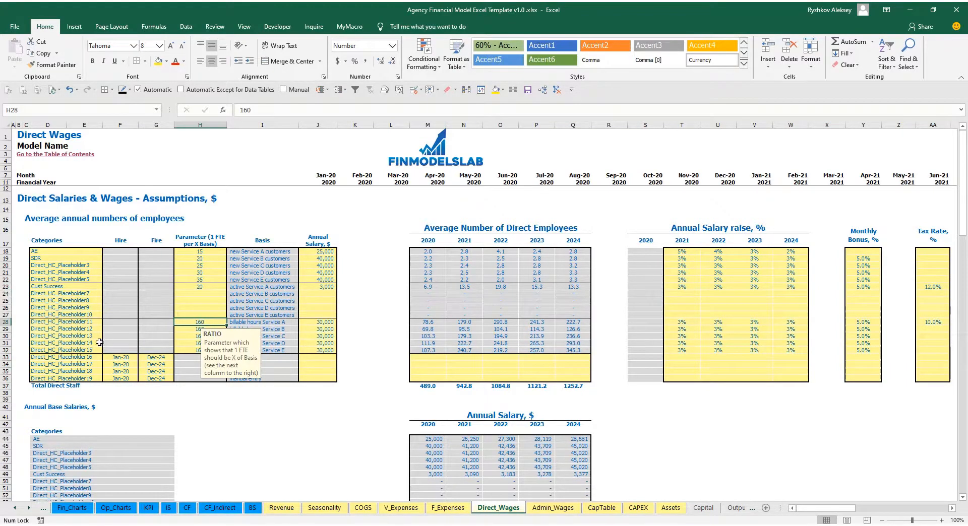
click(85, 323)
text(Engineer)
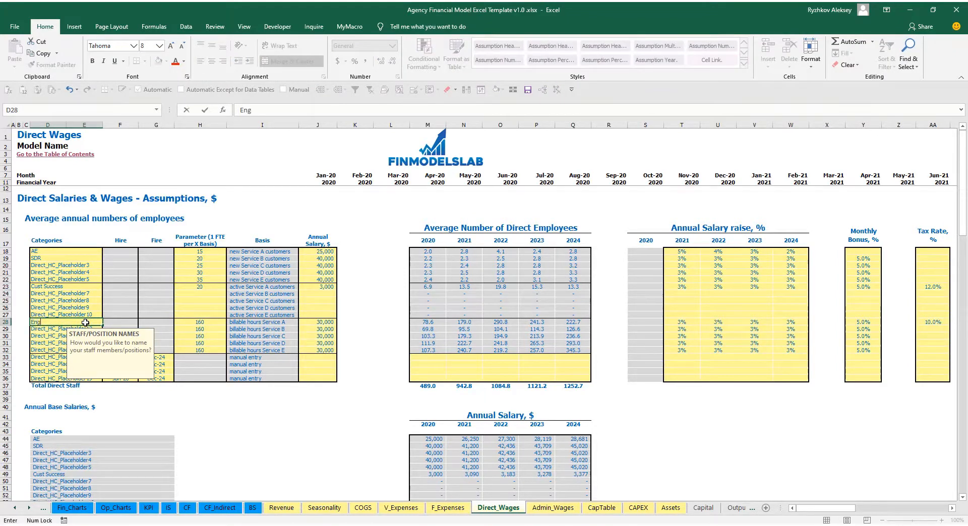
click(198, 328)
click(317, 323)
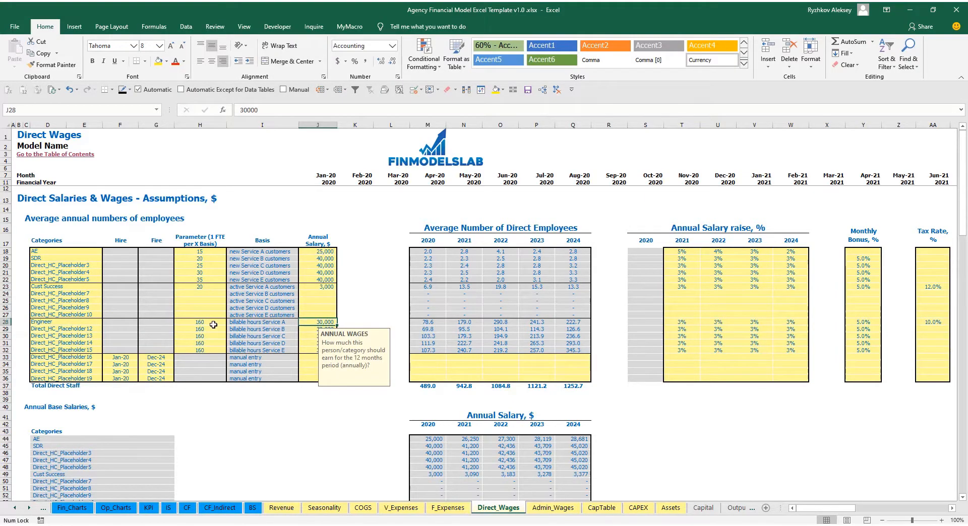
click(212, 323)
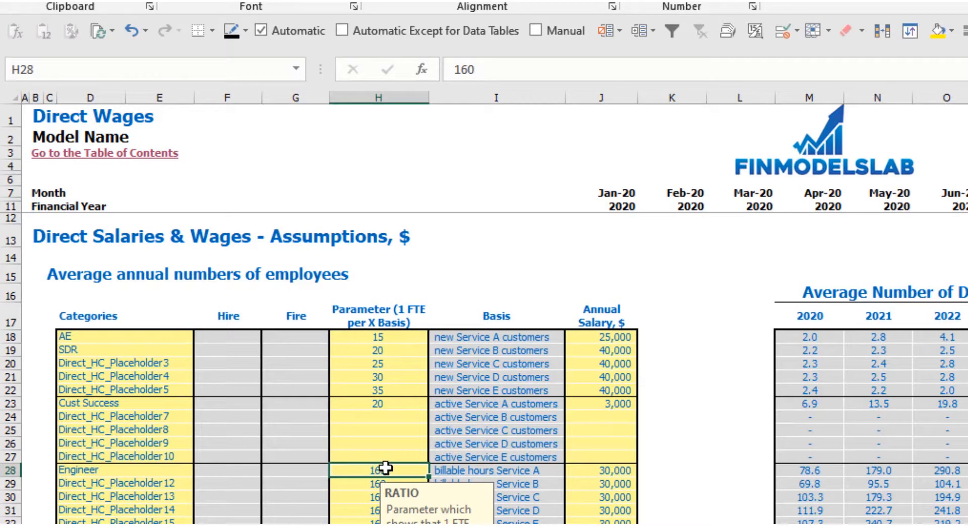
click(614, 474)
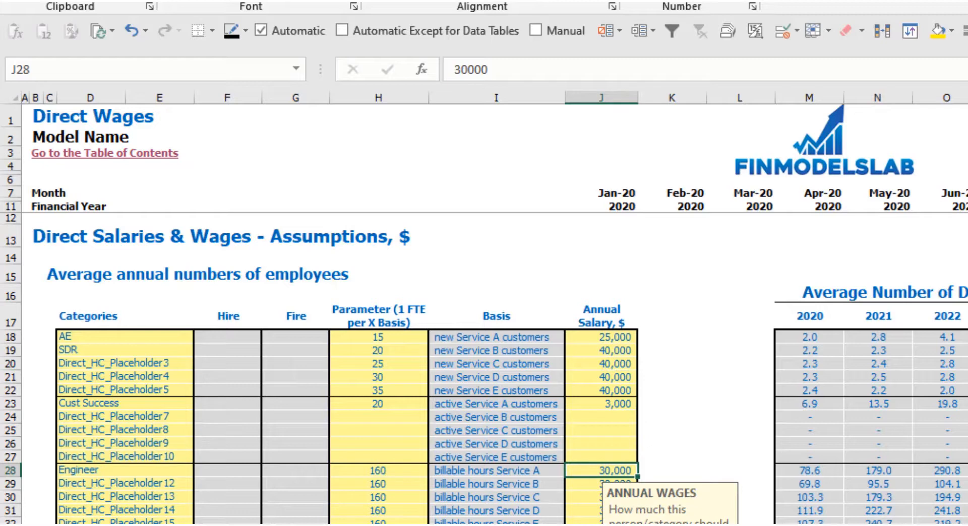
Rename the first manual-entry staff category as Manager
click(496, 525)
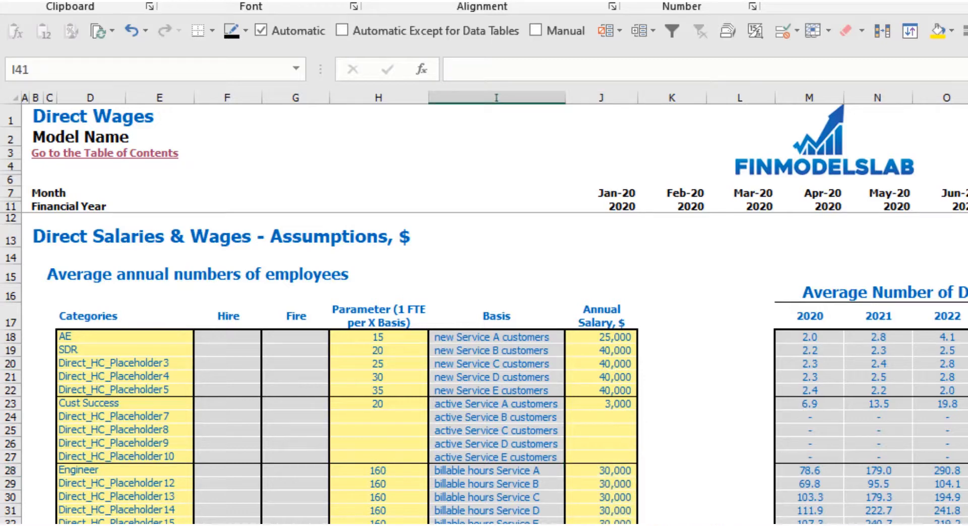
click(11, 524)
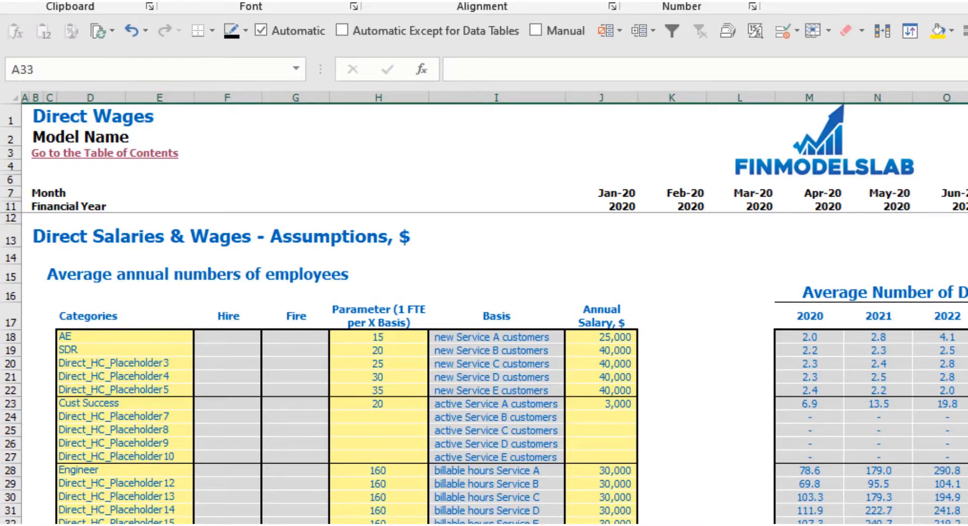
click(134, 524)
text(Manager)
key(Return)
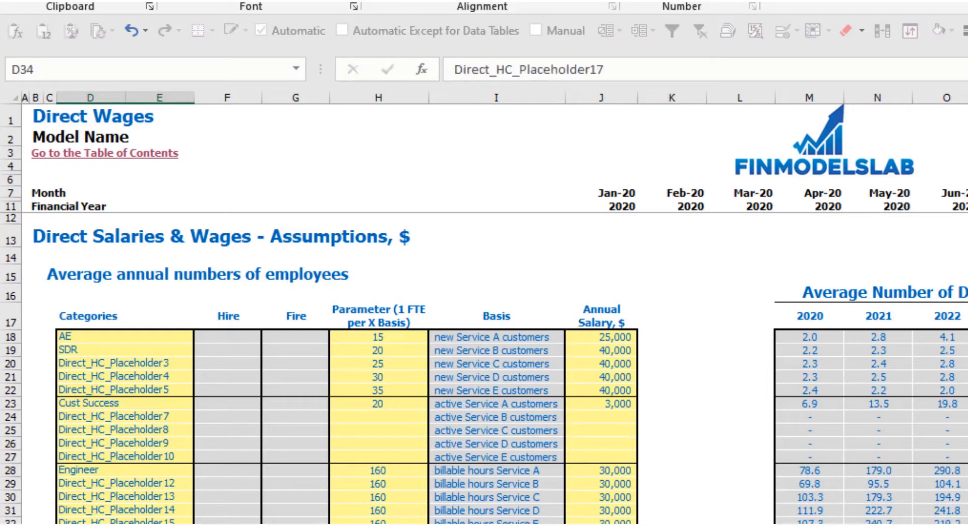
Set the Manager category's hire date to Mar-20 and its annual salary to $50,000, checking its fire date
click(228, 525)
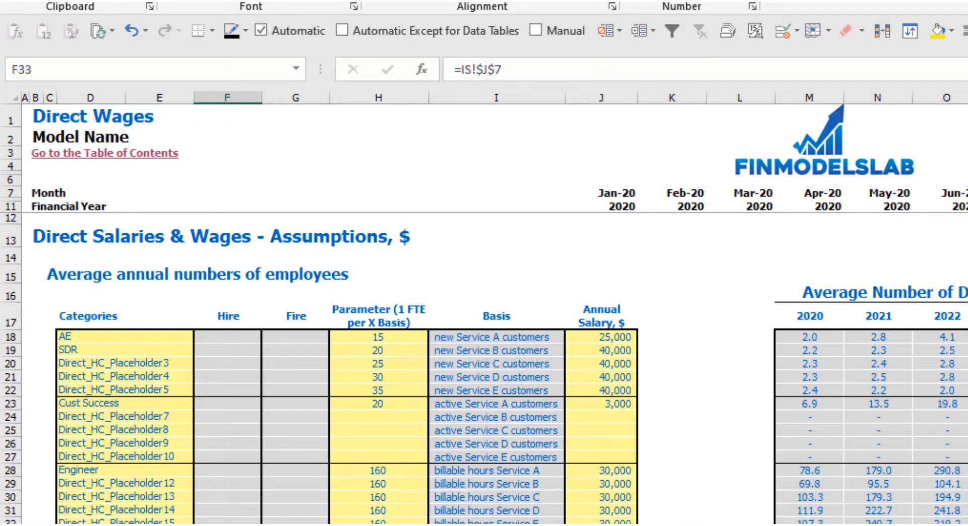
click(496, 525)
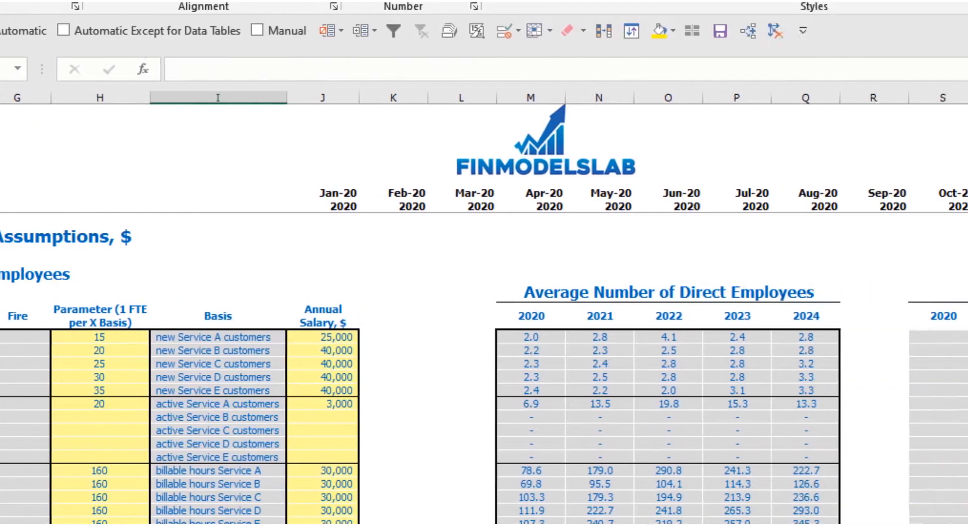
click(296, 525)
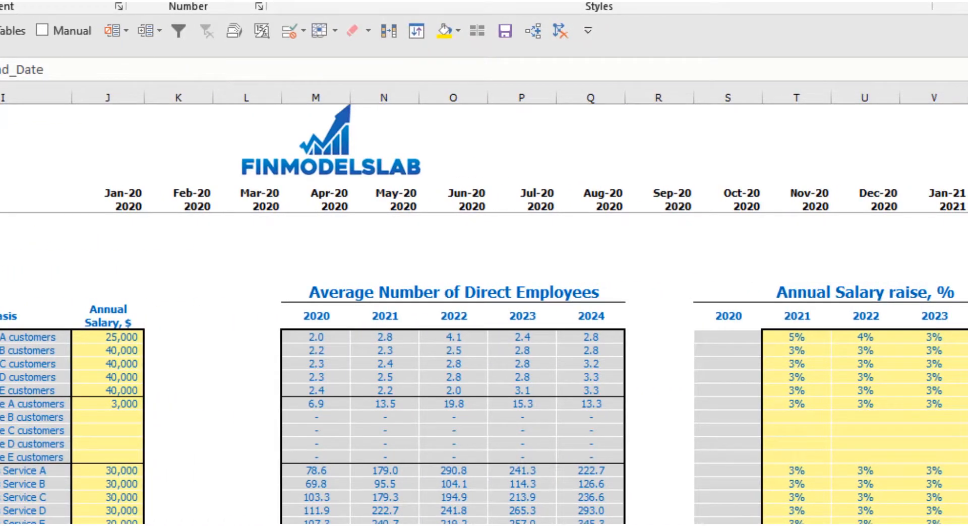
click(107, 525)
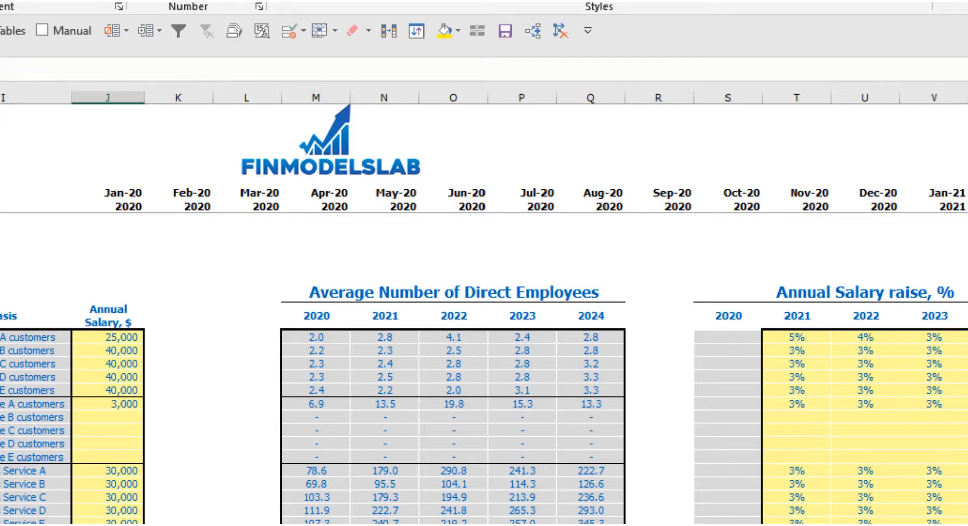
key(F2)
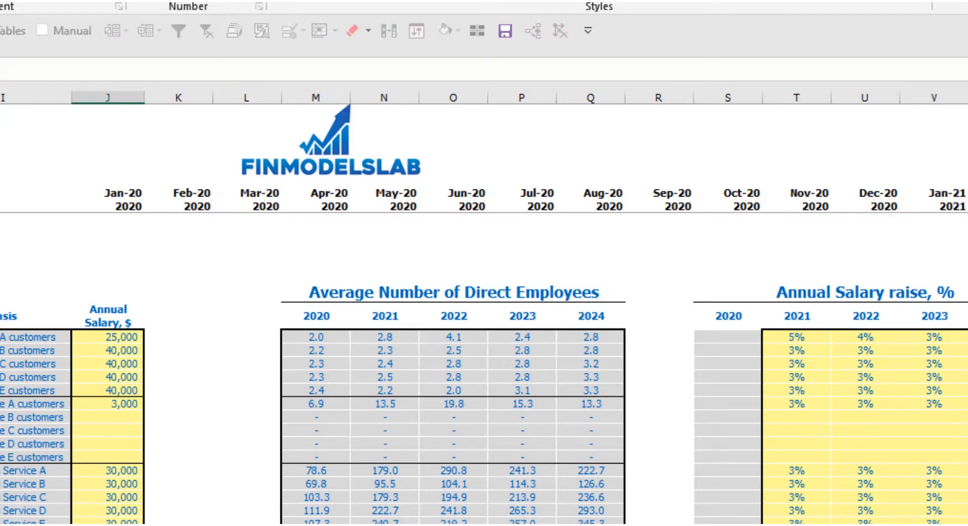
key(Escape)
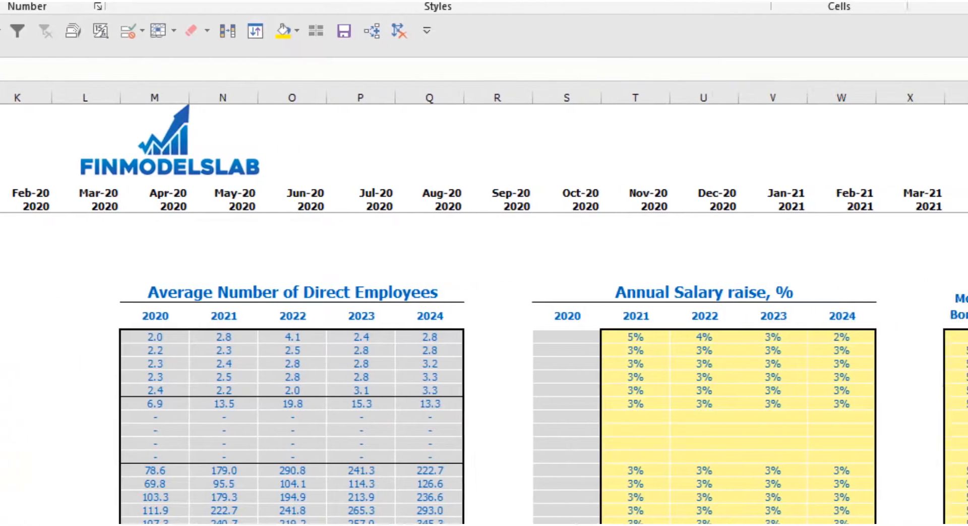
Enter an average headcount of 1 Manager for each year from 2020 through 2024
text(1)
key(Tab)
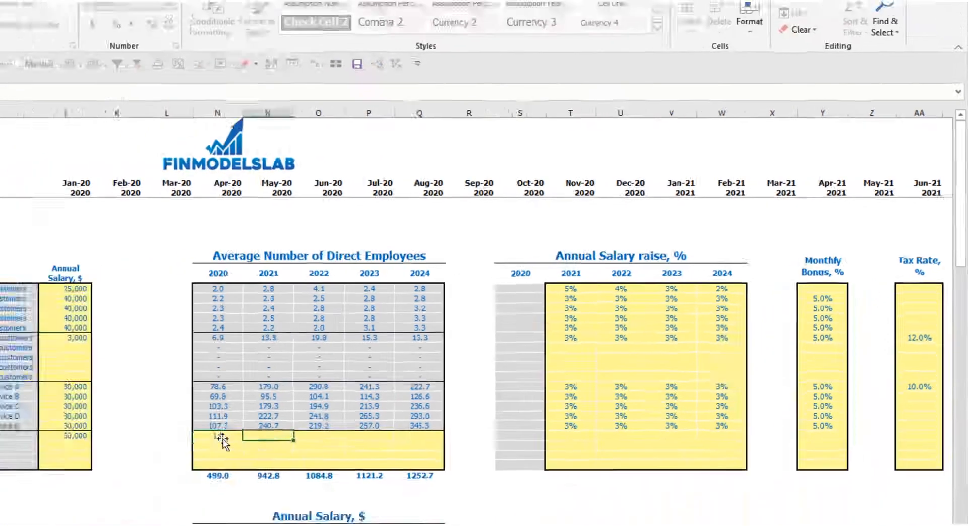
text(1)
key(Tab)
text(1)
key(Tab)
text(1)
key(Tab)
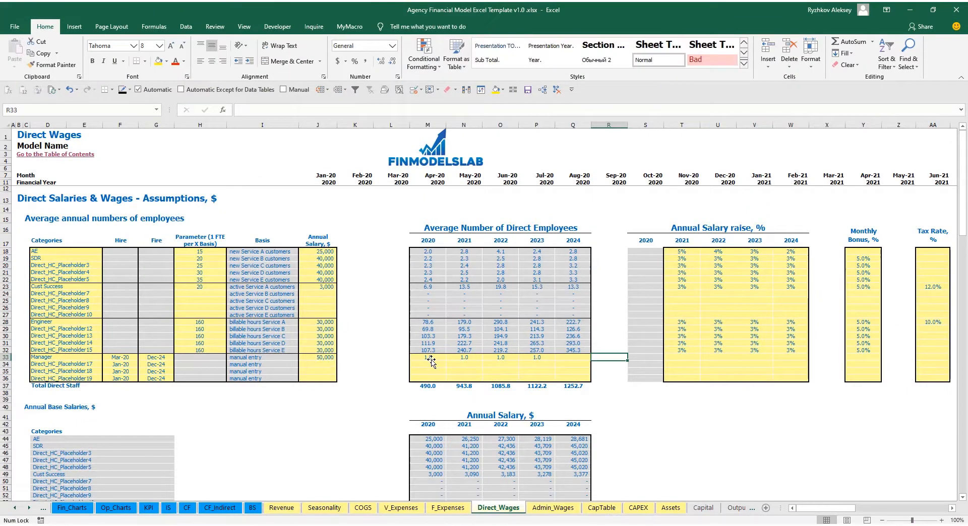
text(1)
key(shift+Tab)
Set the Manager headcount to 2 for 2021, 3 for 2022, 4 for 2023 and 5 for 2024
key(shift+Tab)
key(shift+Tab)
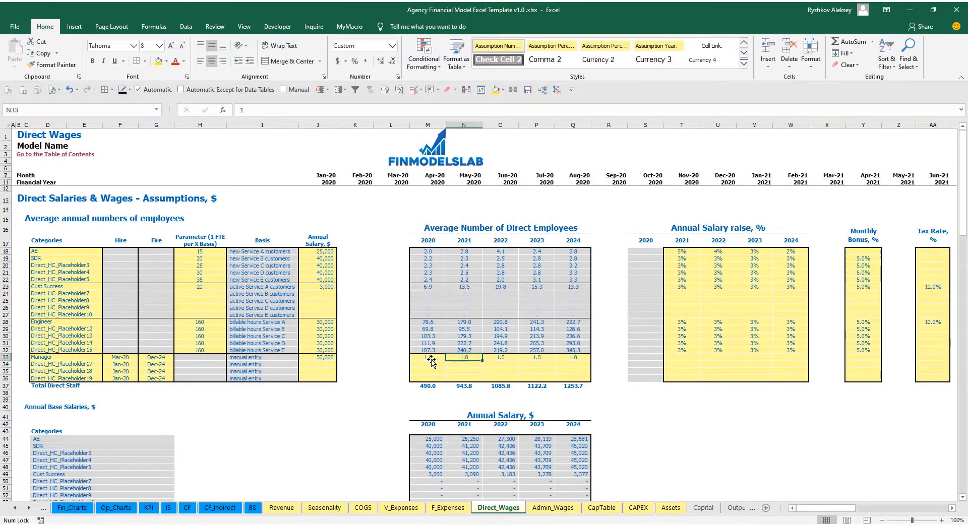
text(2)
key(Tab)
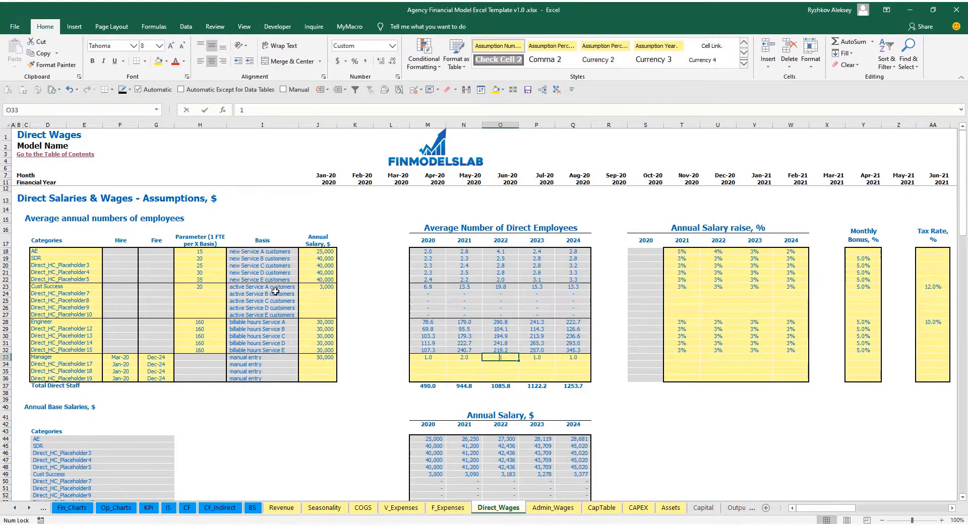
text(3)
key(Tab)
text(4)
key(Tab)
text(5)
key(Tab)
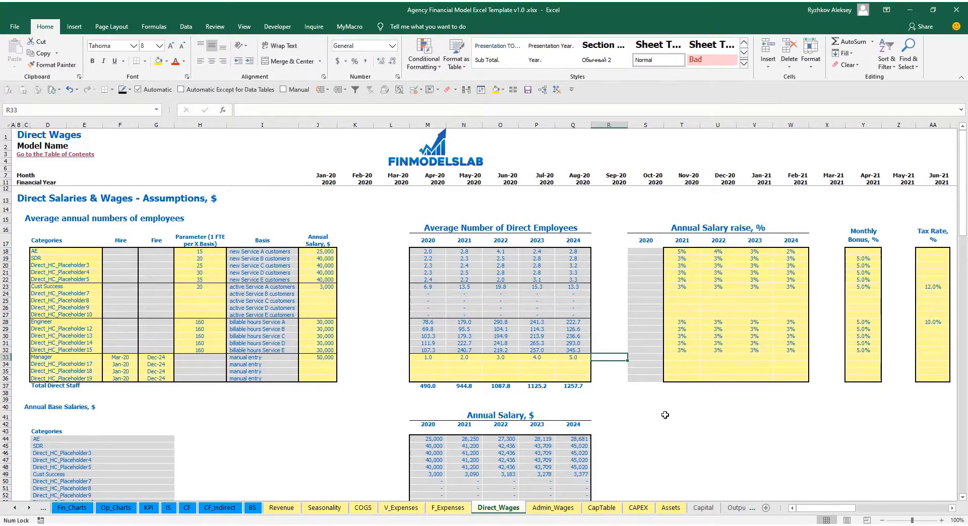
Examine the Manager's monthly headcount in Total Direct Staff Numbers from the hire month through the following years
scroll(496, 381, down, 17)
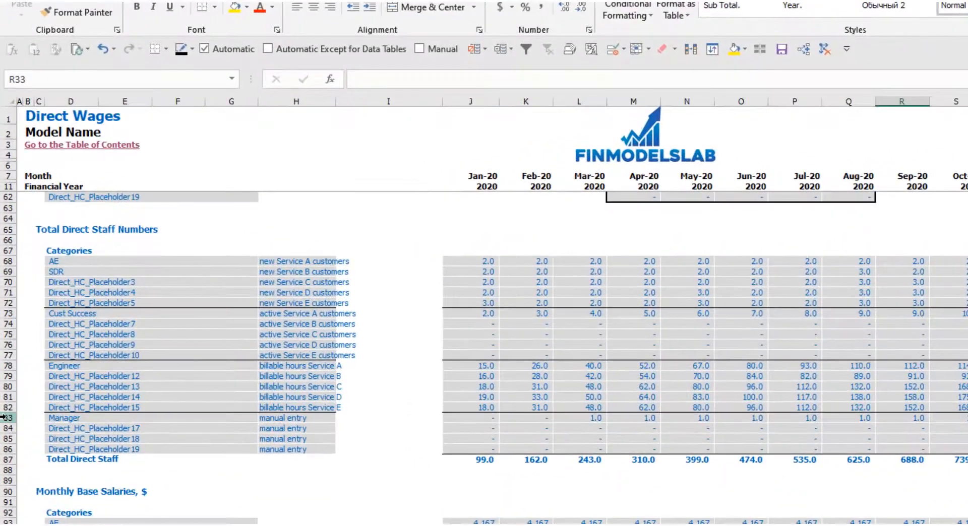
click(9, 403)
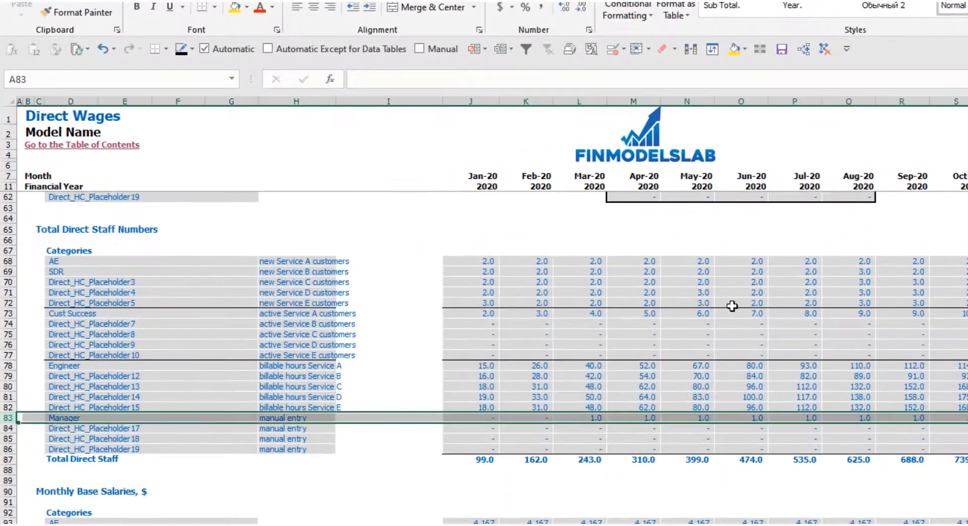
click(601, 417)
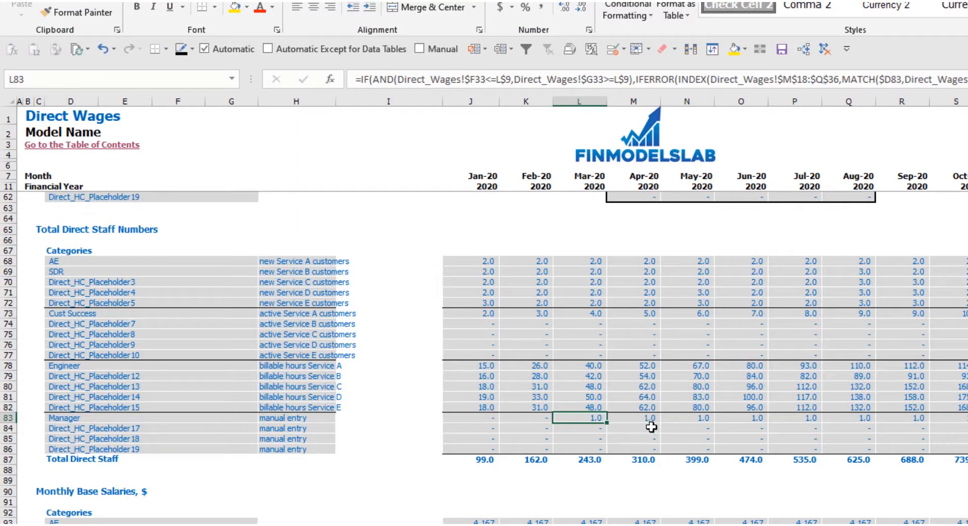
click(967, 428)
click(967, 418)
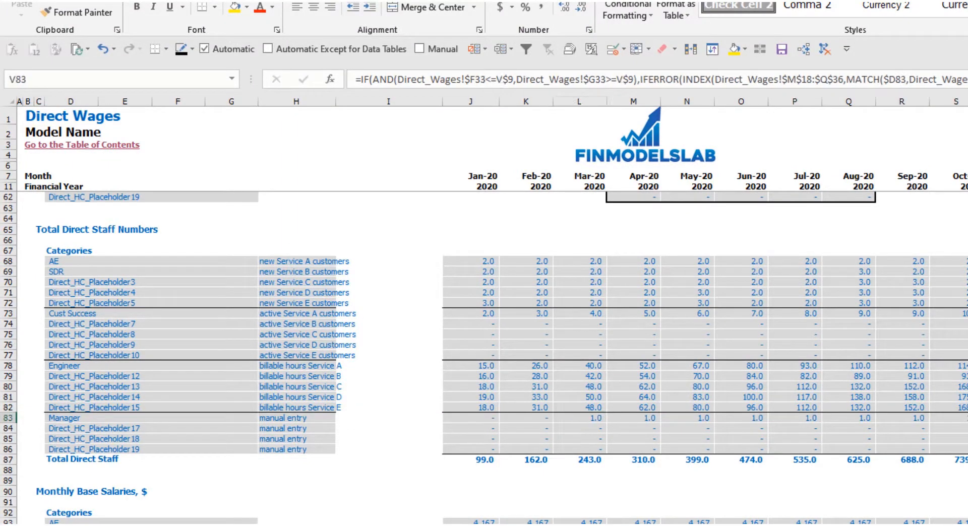
key(Right)
key(Right)
key(Right)
key(Right)
key(Right)
key(Right)
key(Right)
key(Right)
key(Right)
key(Right)
key(Right)
key(Right)
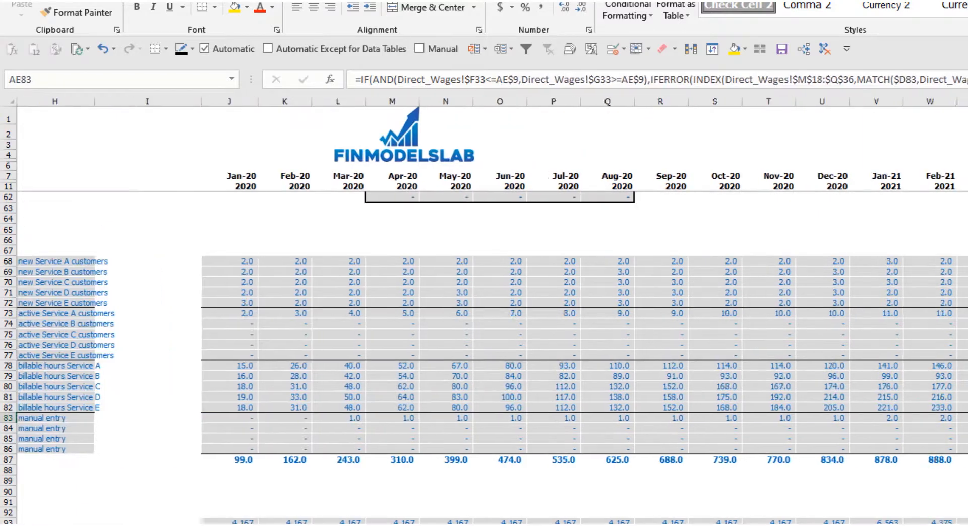
key(Right)
key(Right)
key(Left)
key(Left)
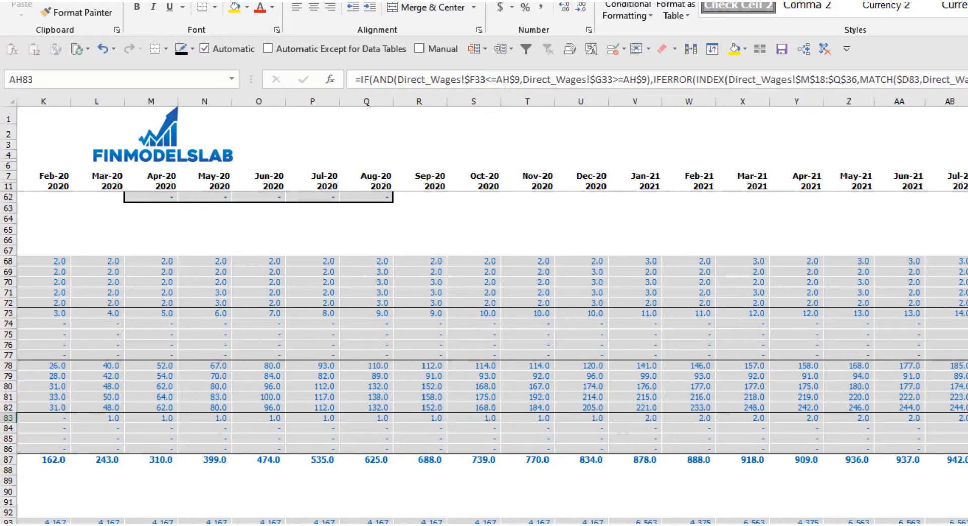
Expand the COGS group in the Income Statement and check the source of Direct Salary and Wages for Jan-20
key(ctrl+Page_Down)
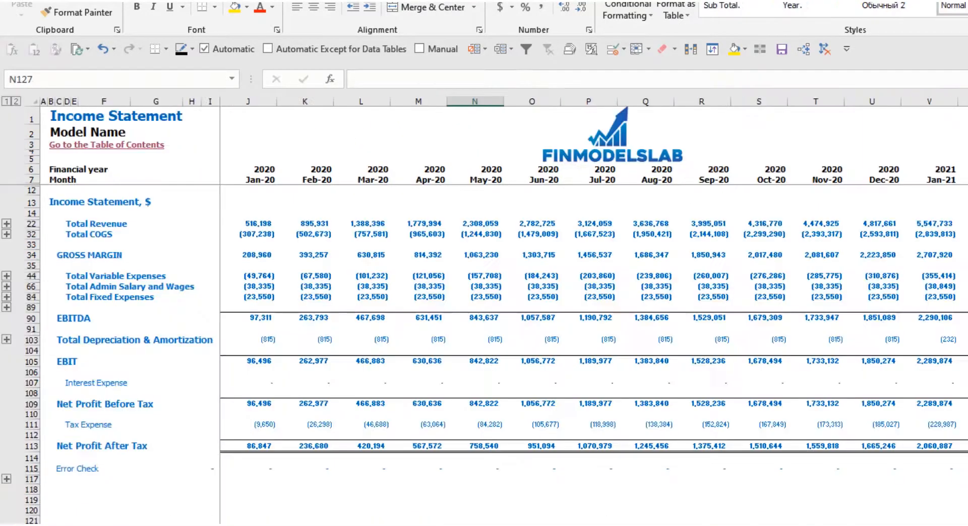
click(3, 237)
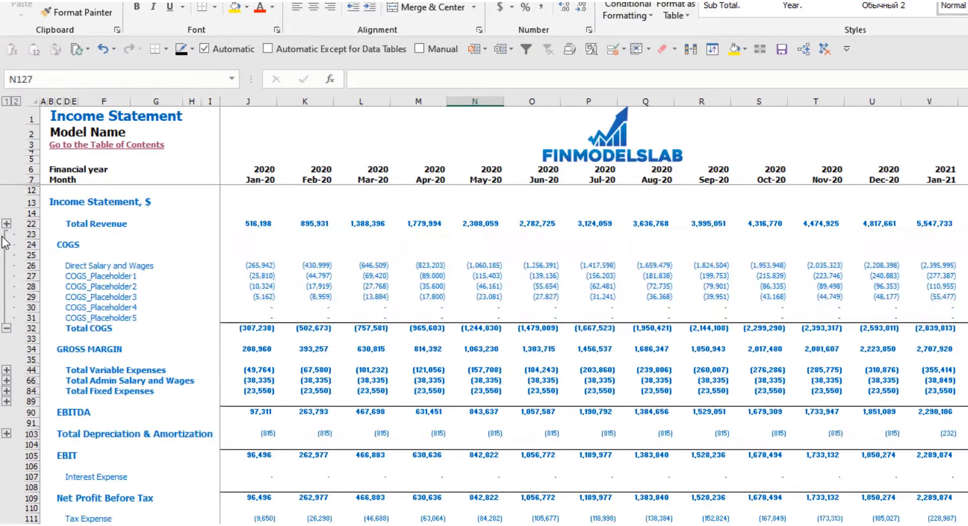
click(21, 266)
click(251, 266)
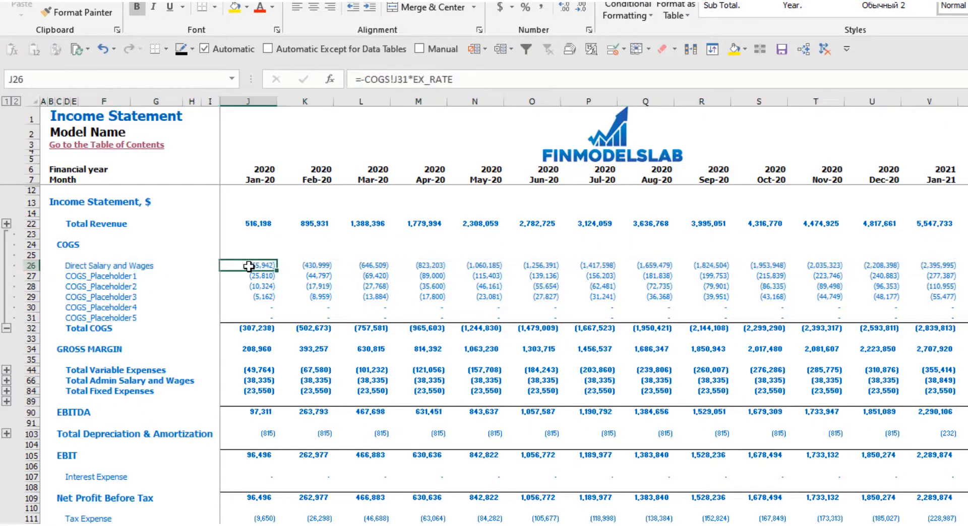
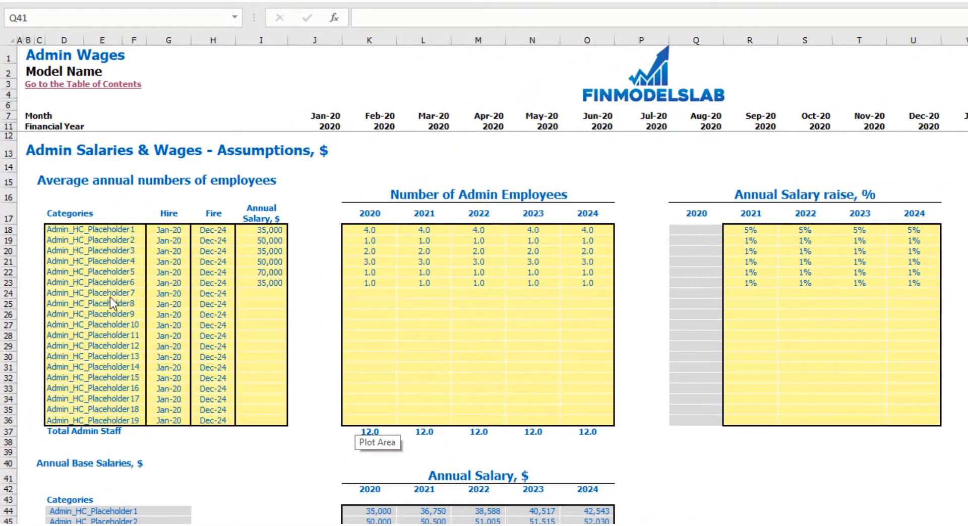
Rename the first admin staff category to managers and set its hire date to Feb-20
click(61, 232)
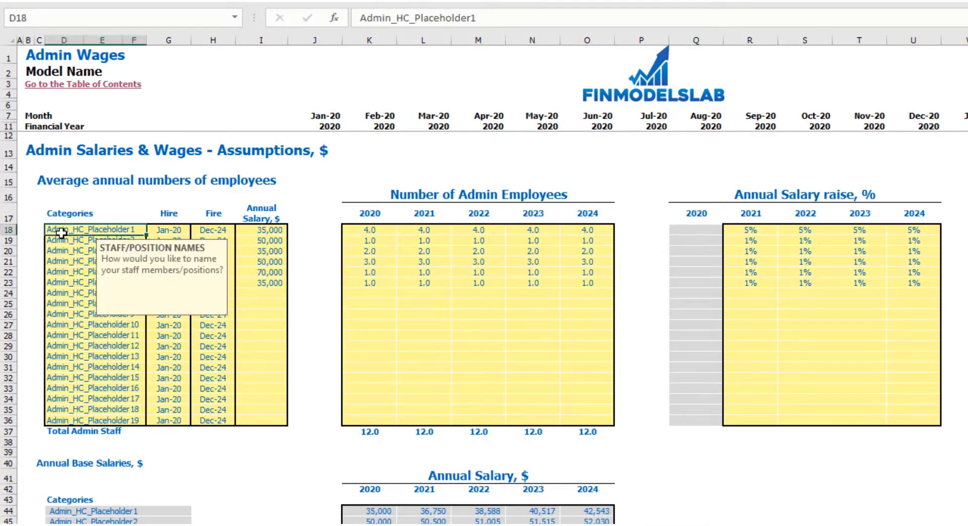
text(managers)
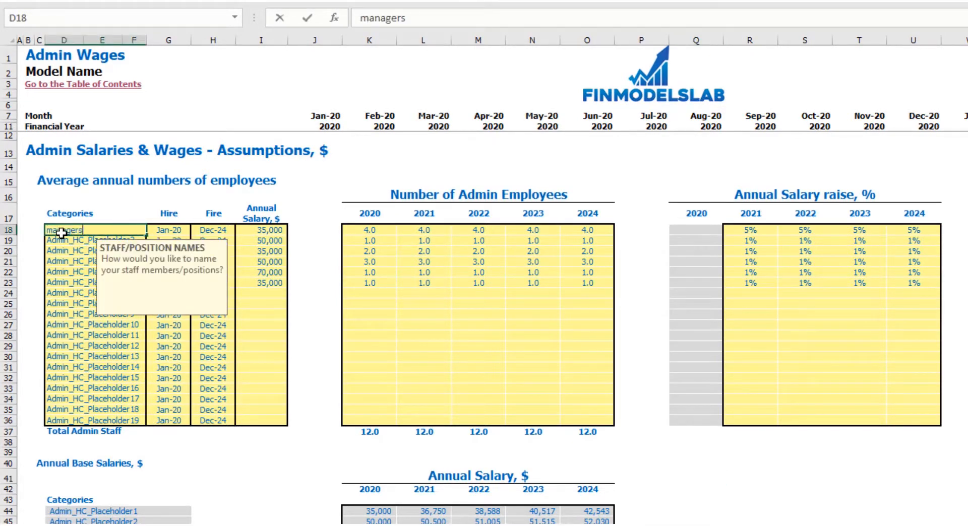
key(Return)
click(188, 229)
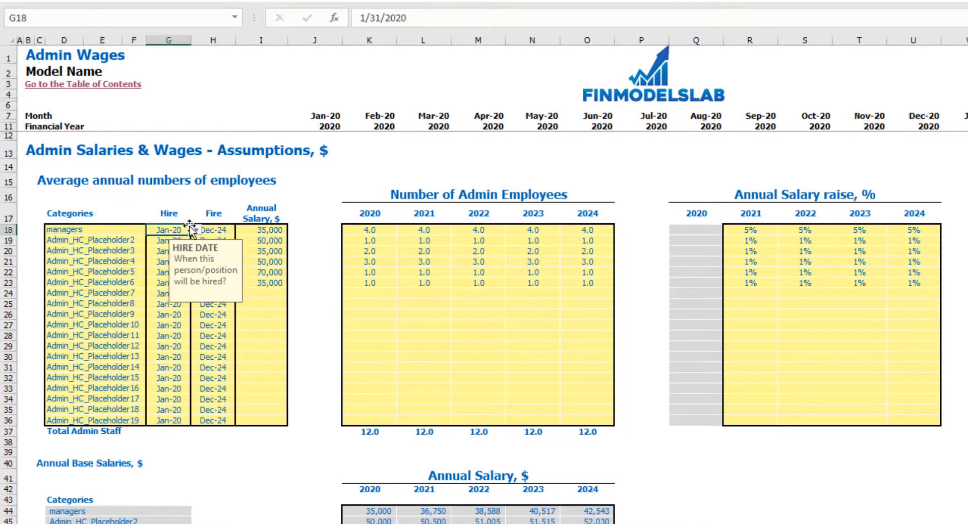
click(196, 230)
click(179, 252)
click(213, 228)
click(301, 185)
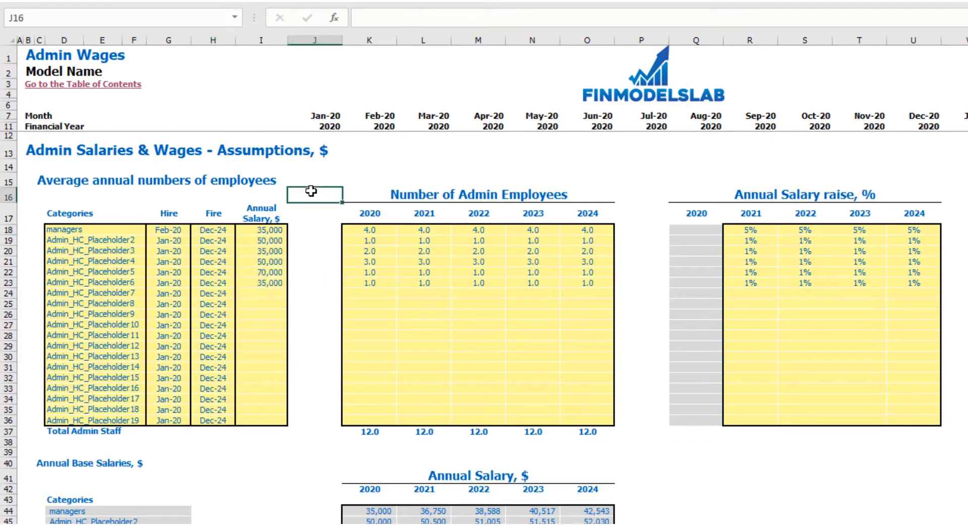
Set the managers' annual salary to 40,000
click(272, 230)
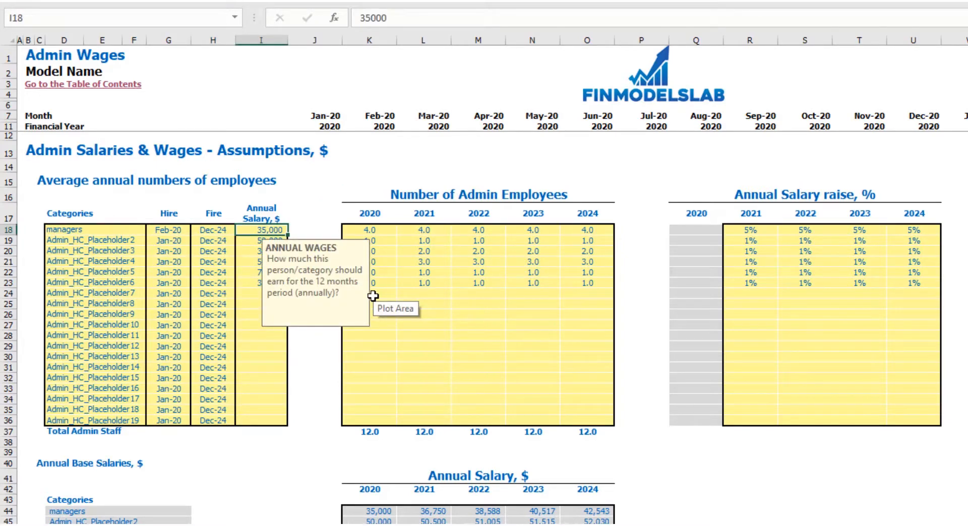
text(400)
key(Return)
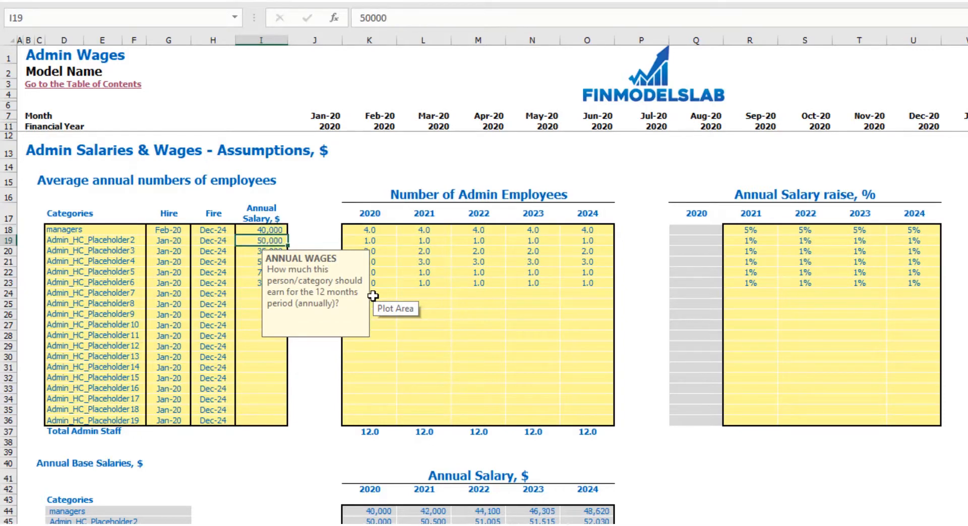
Enter the number of managers for 2020 through 2024 as 1, 2, 3, 4 and 5
click(373, 229)
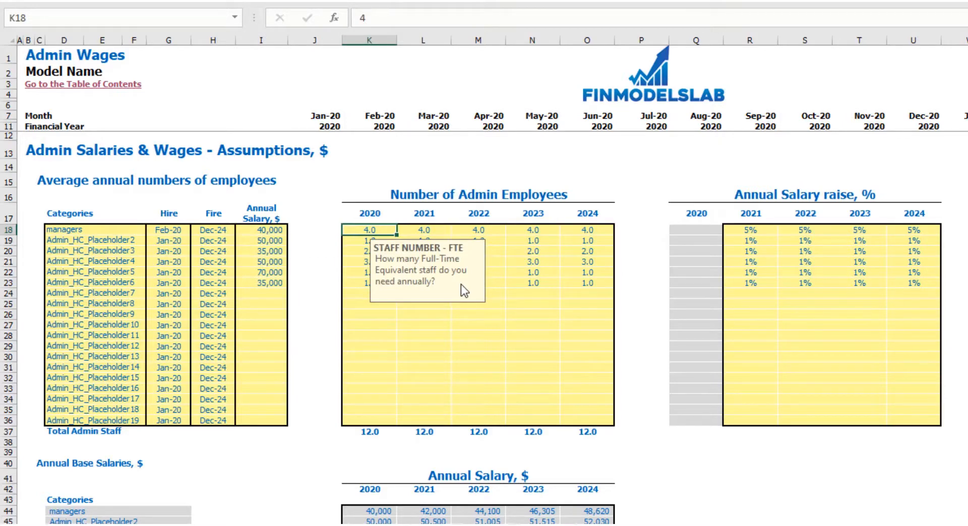
text(1)
key(Tab)
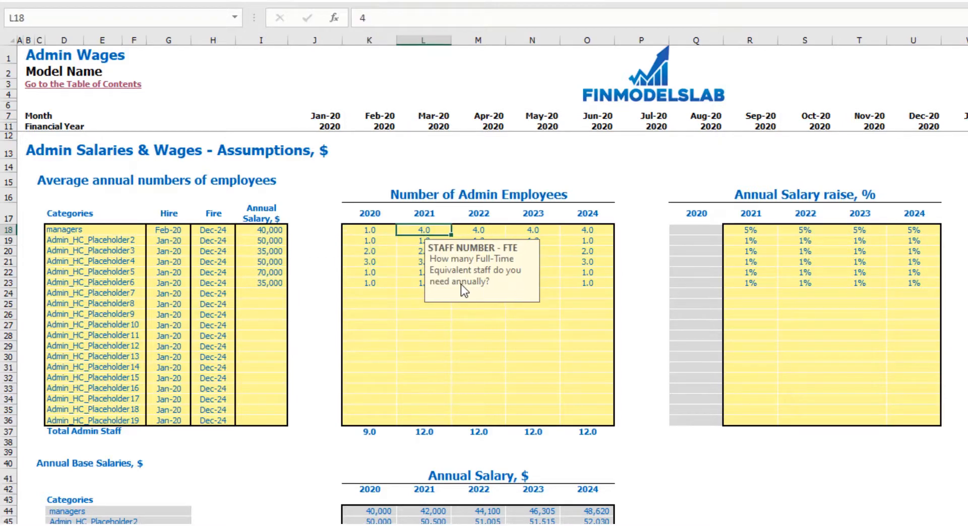
text(2)
key(Tab)
text(3)
key(Tab)
text(4)
key(Tab)
text(5)
key(Tab)
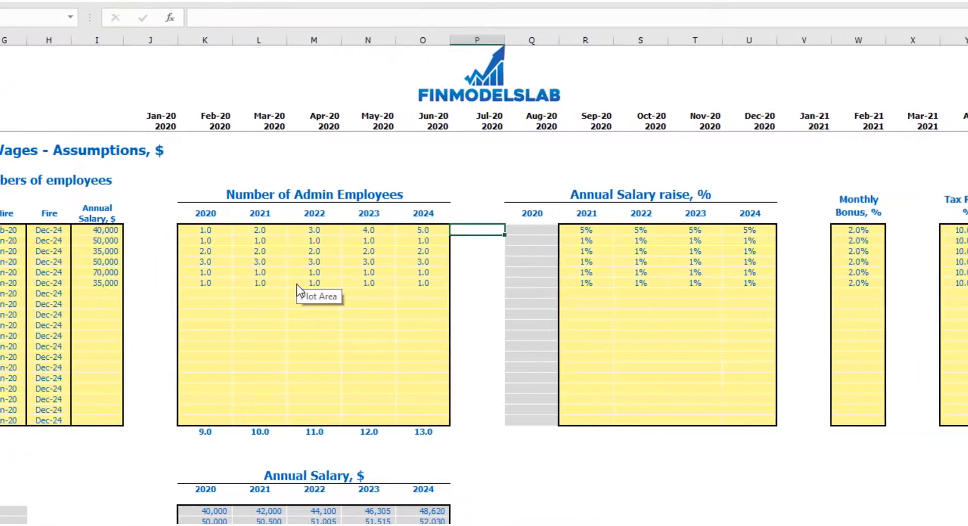
Set the managers' annual salary raise to 3%, 4%, 5% and 6% for 2021 through 2024
click(620, 180)
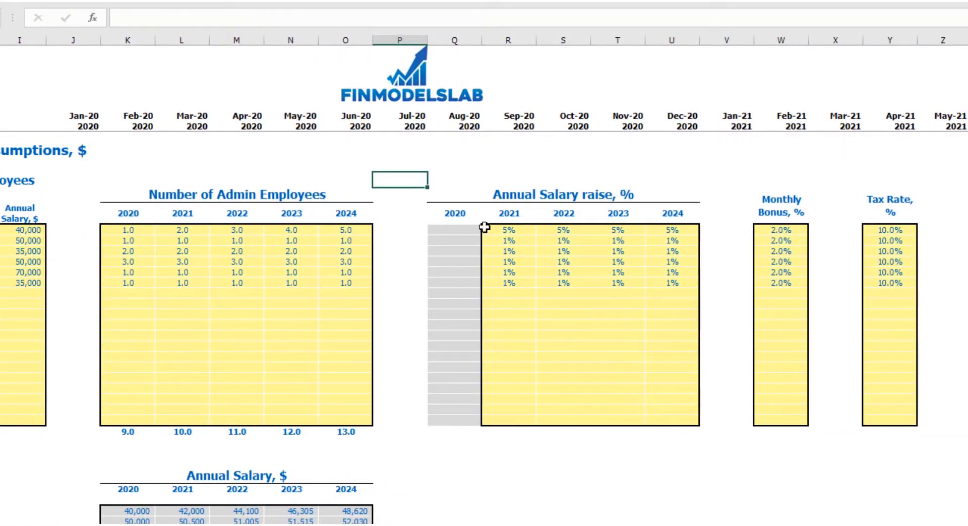
drag(509, 230, 675, 238)
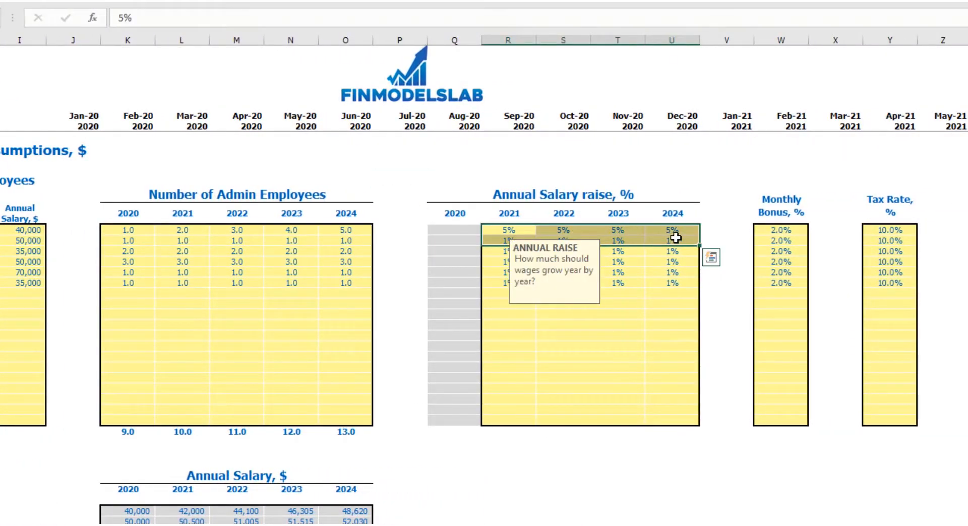
click(506, 228)
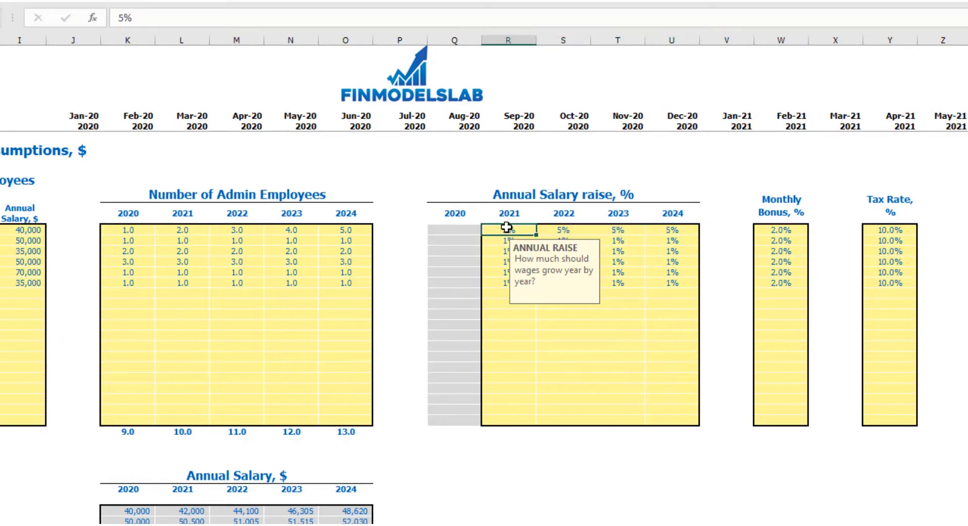
text(3)
key(Tab)
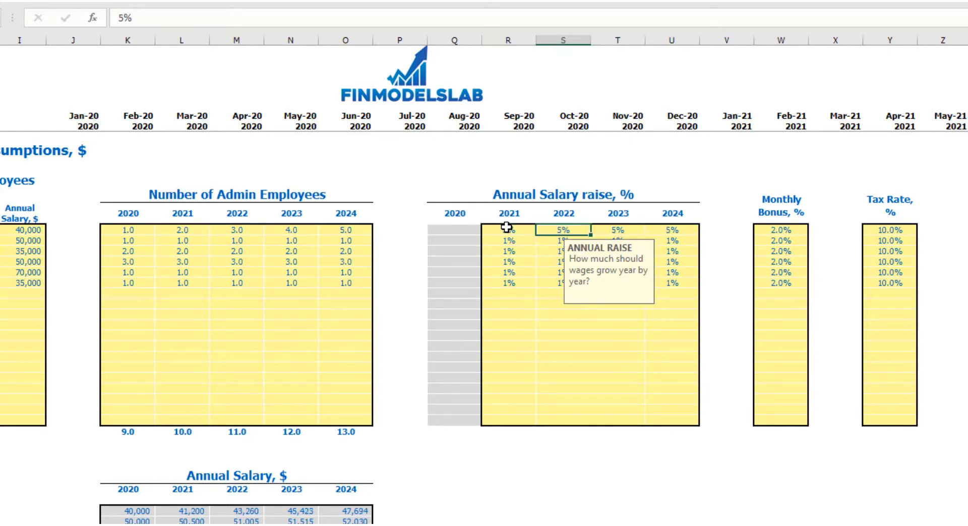
text(4)
key(Tab)
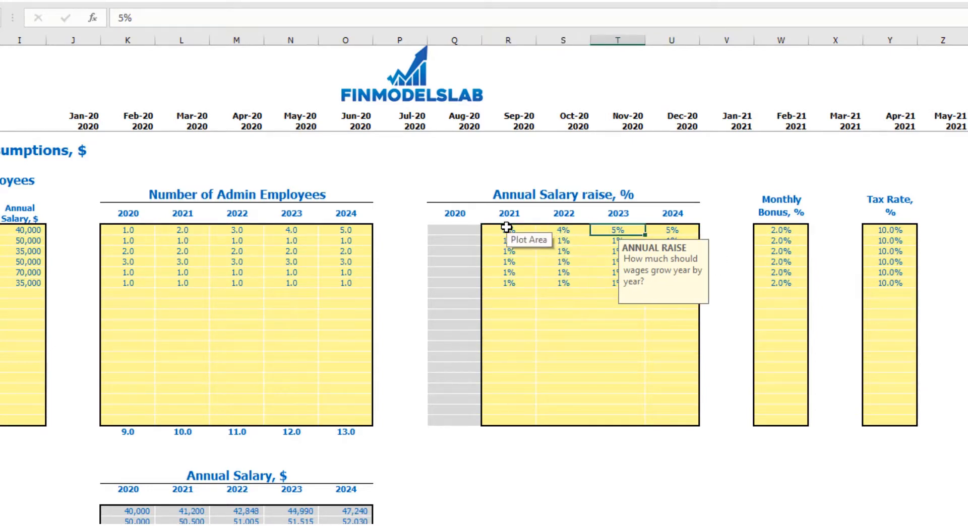
text(5)
key(Tab)
text(6)
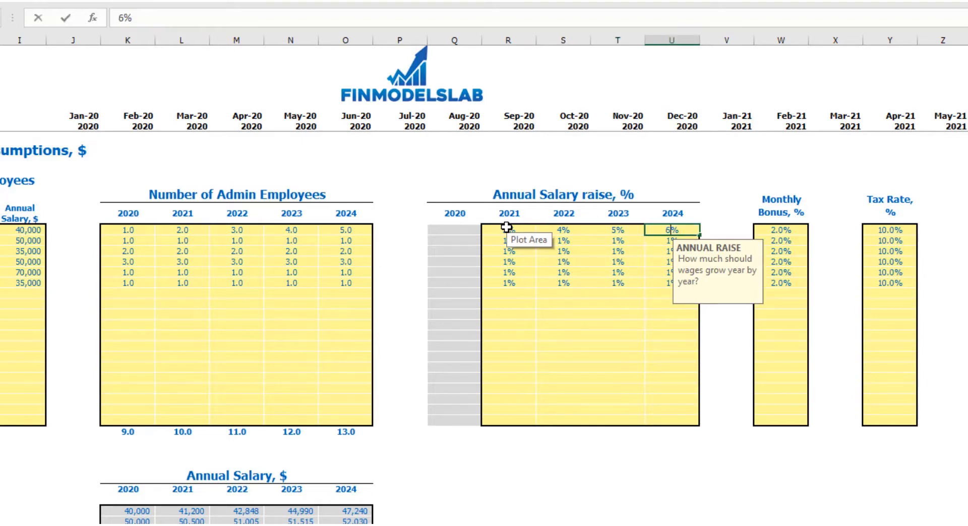
key(Return)
Set the managers' monthly bonus to 5% and their tax rate to 12%
click(786, 229)
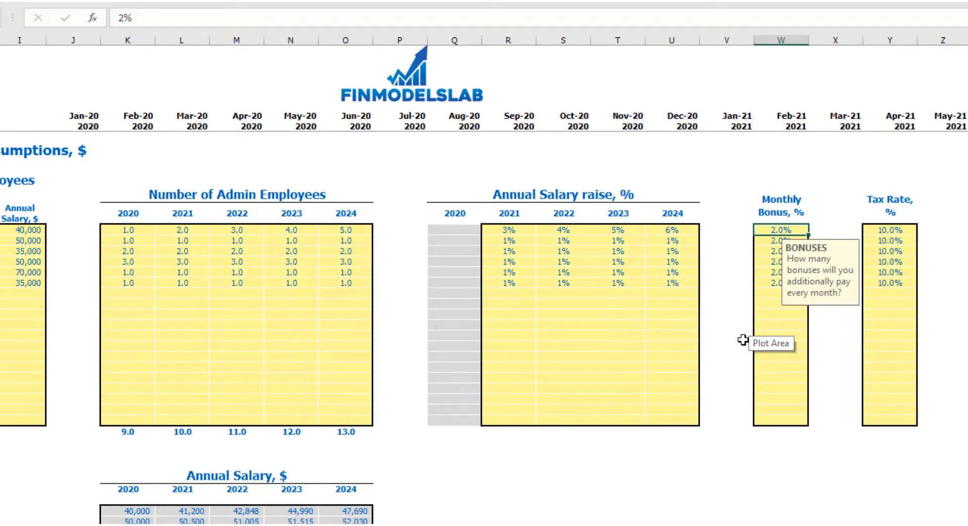
text(5)
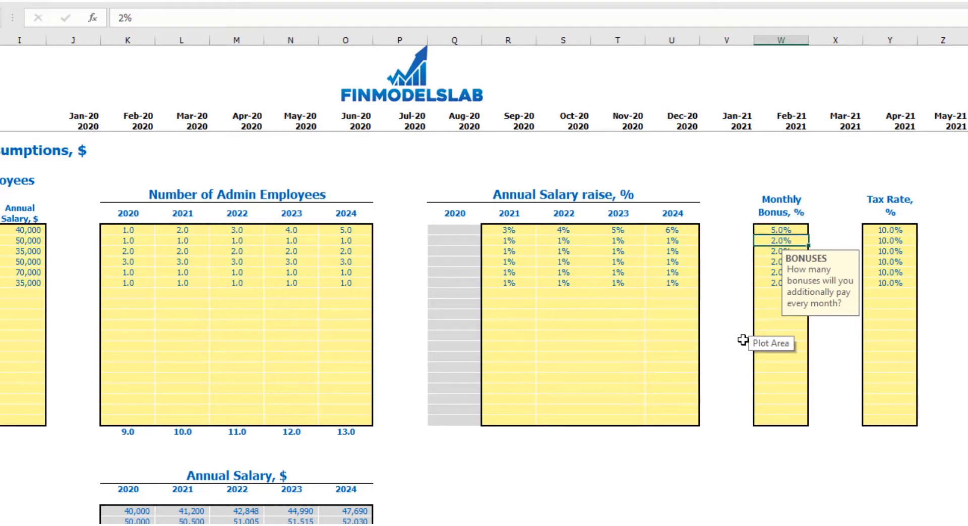
click(902, 231)
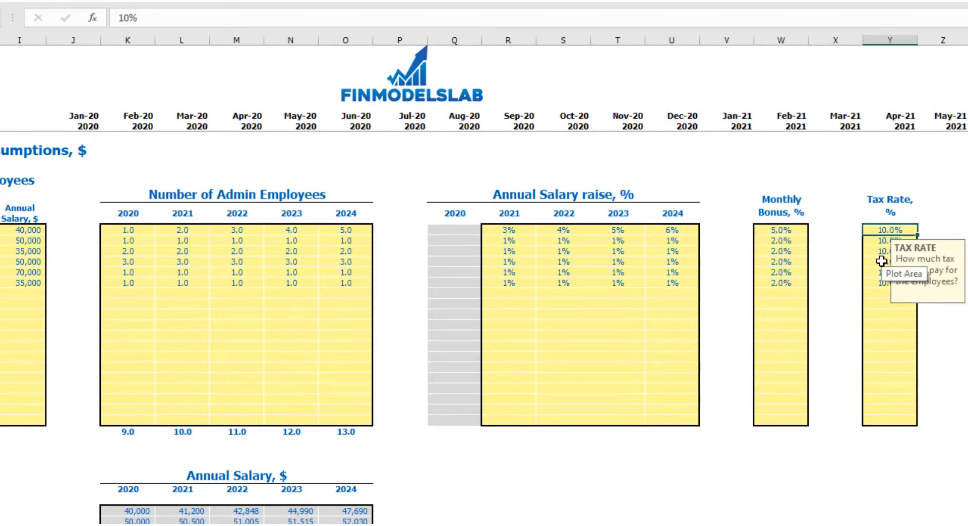
text(12)
key(Return)
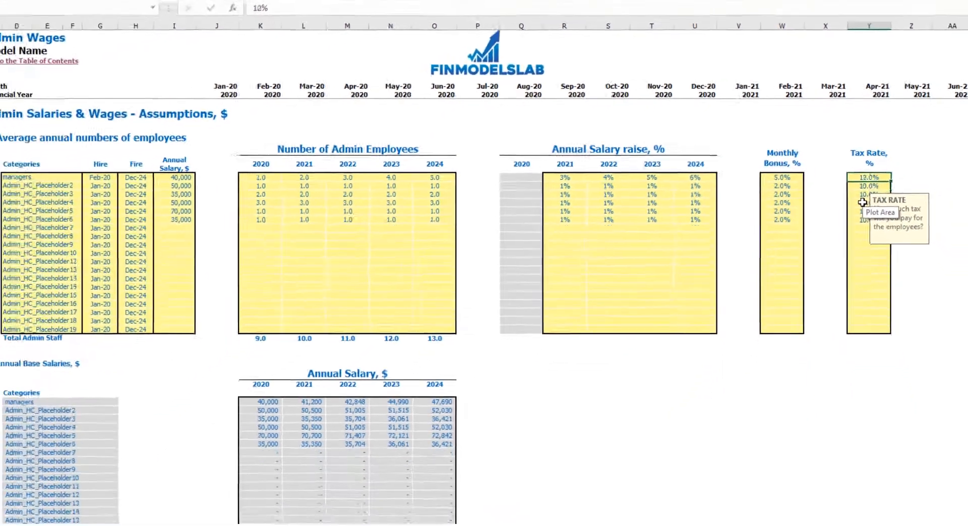
Examine how the managers' salary, raises and hire date feed the annual salary, staff number, monthly salary, bonus and tax tables
scroll(317, 304, down, 3)
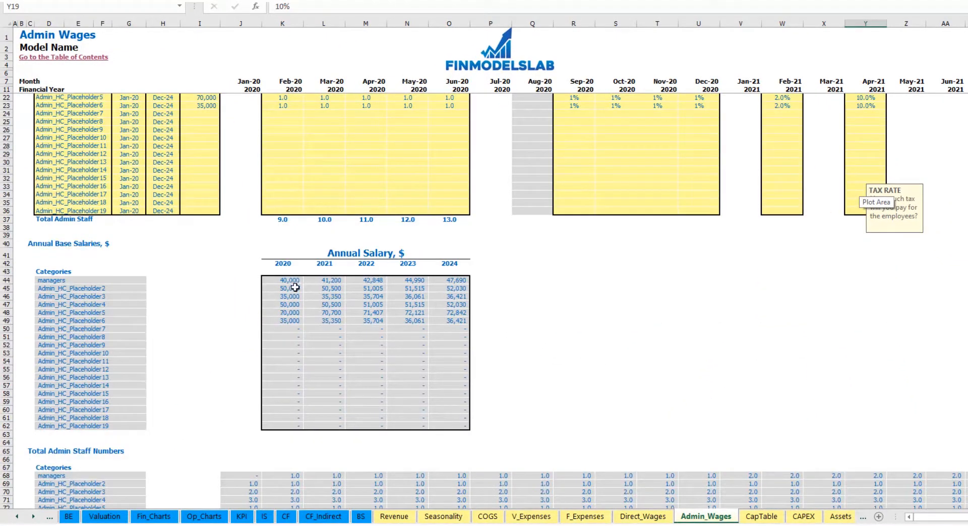
scroll(292, 287, up, 3)
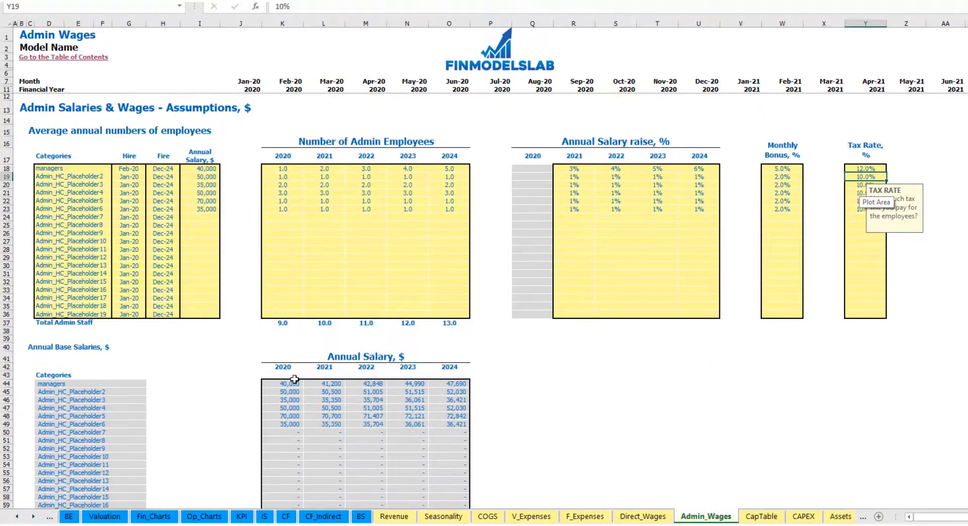
click(207, 170)
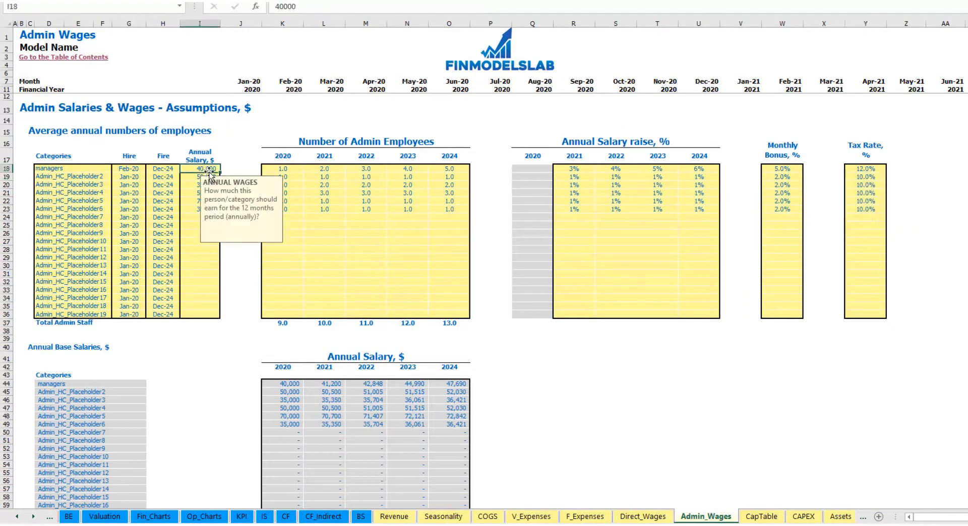
drag(555, 168, 700, 168)
scroll(304, 383, down, 13)
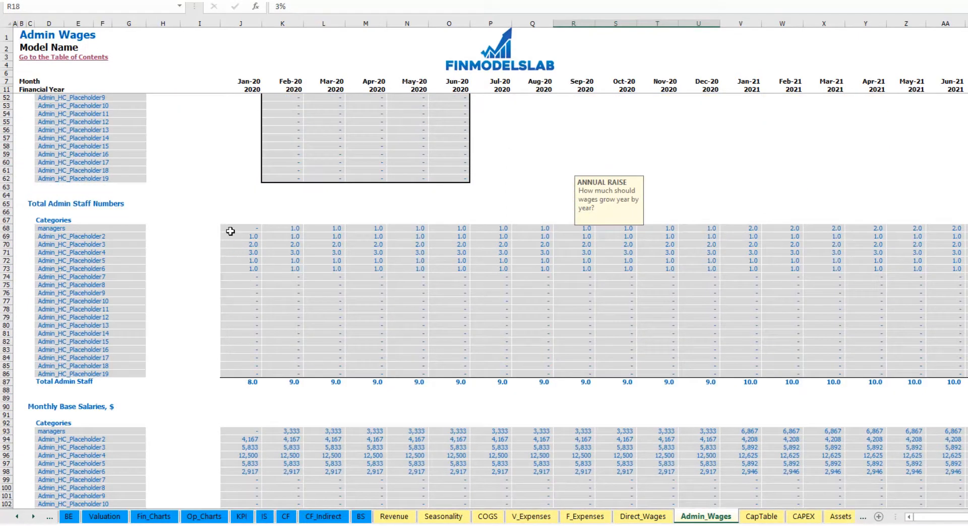
click(277, 227)
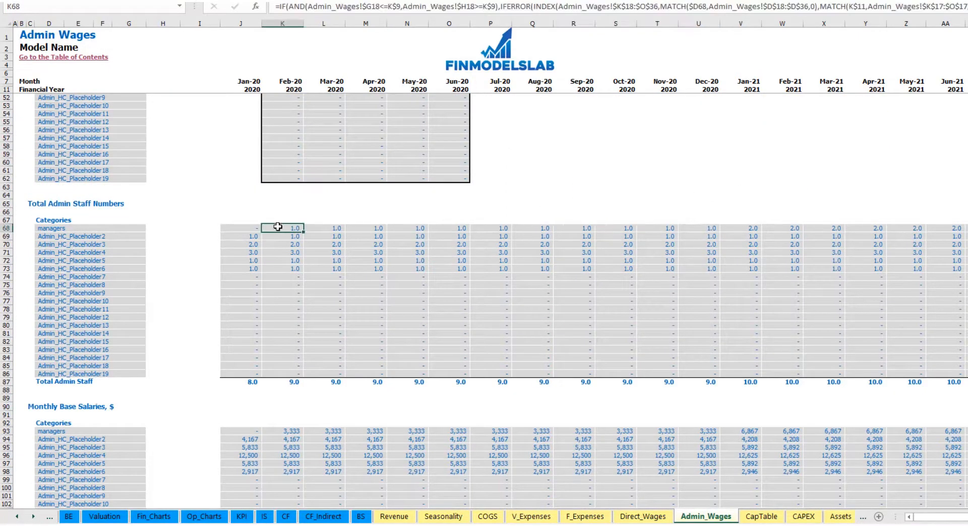
scroll(262, 183, up, 13)
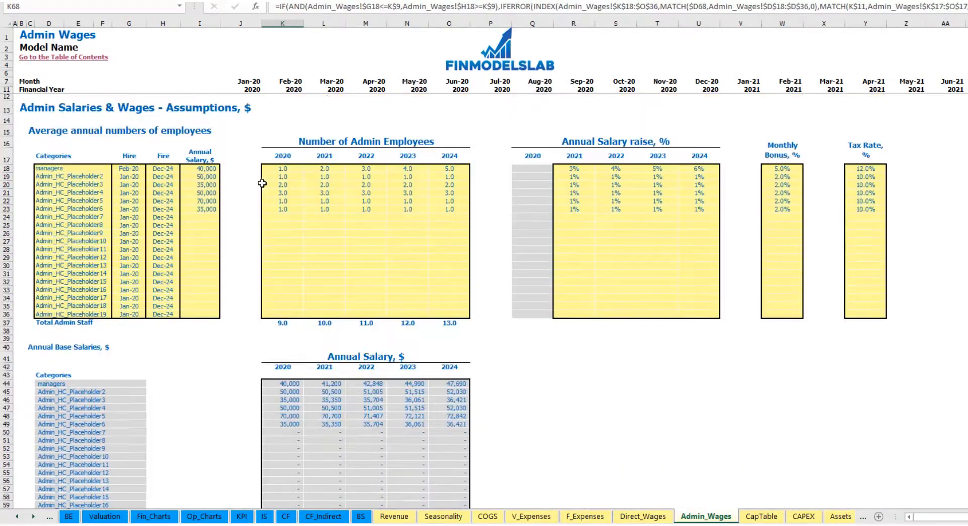
click(132, 168)
scroll(231, 227, down, 20)
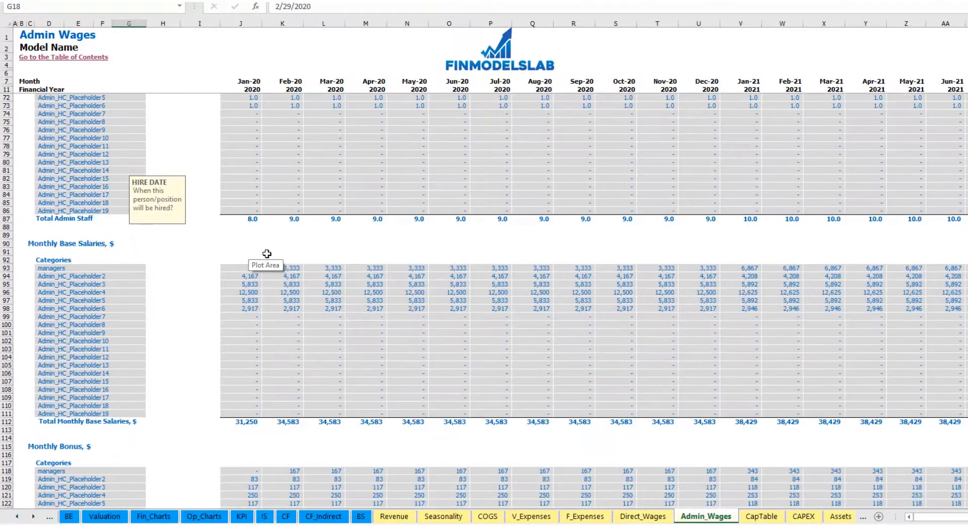
click(272, 244)
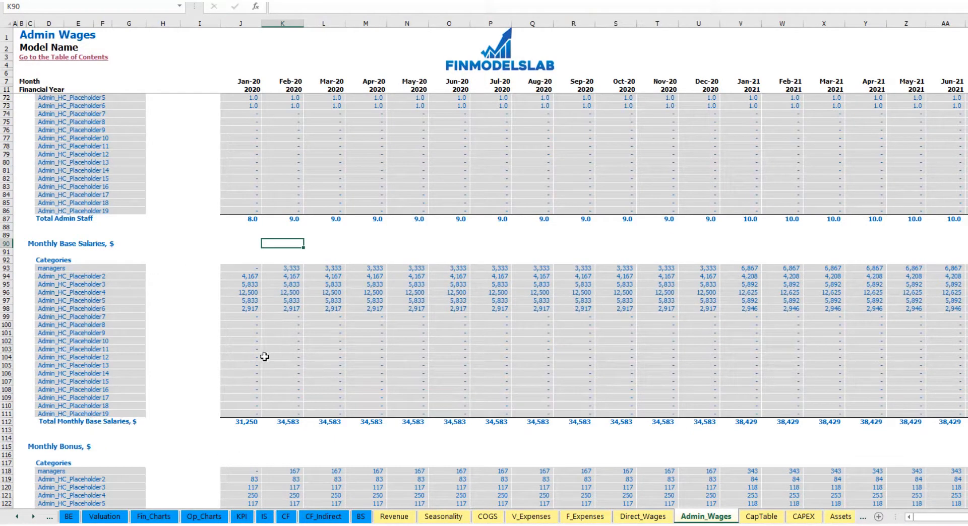
scroll(265, 357, down, 13)
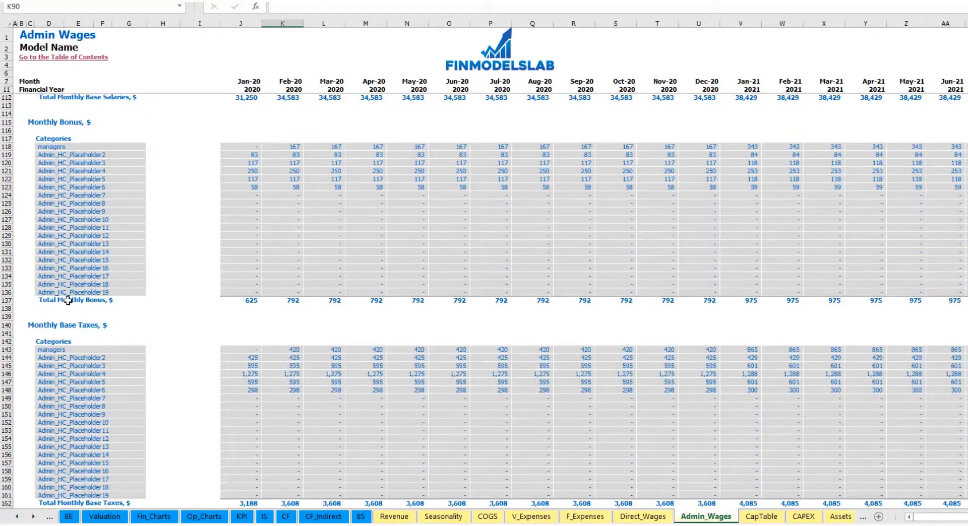
scroll(68, 301, down, 3)
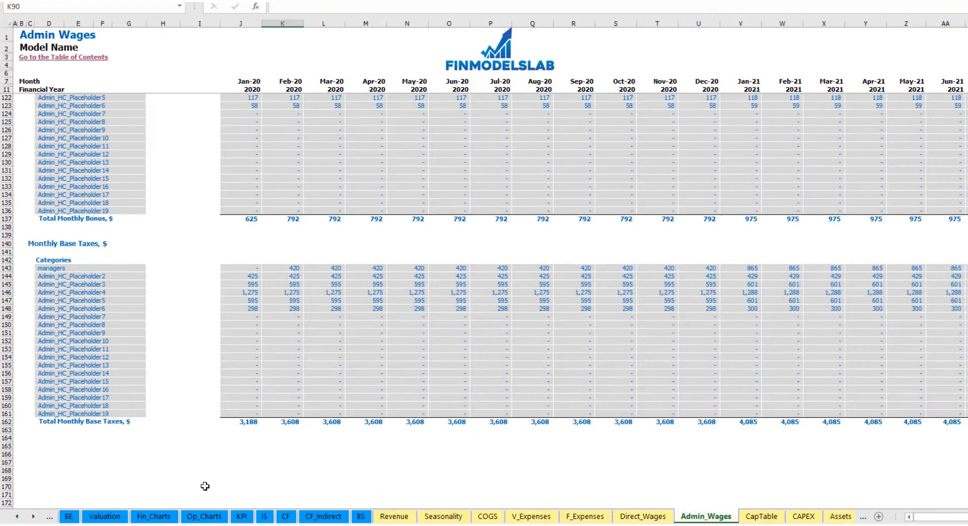
Expand the Admin Salary and Wages detail on the IS sheet and review the category names and monthly amounts
click(264, 518)
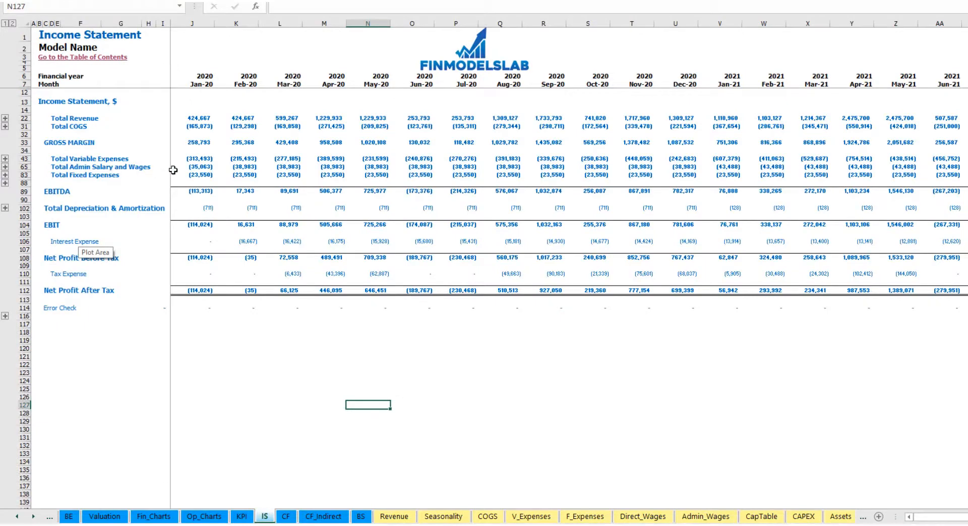
click(6, 167)
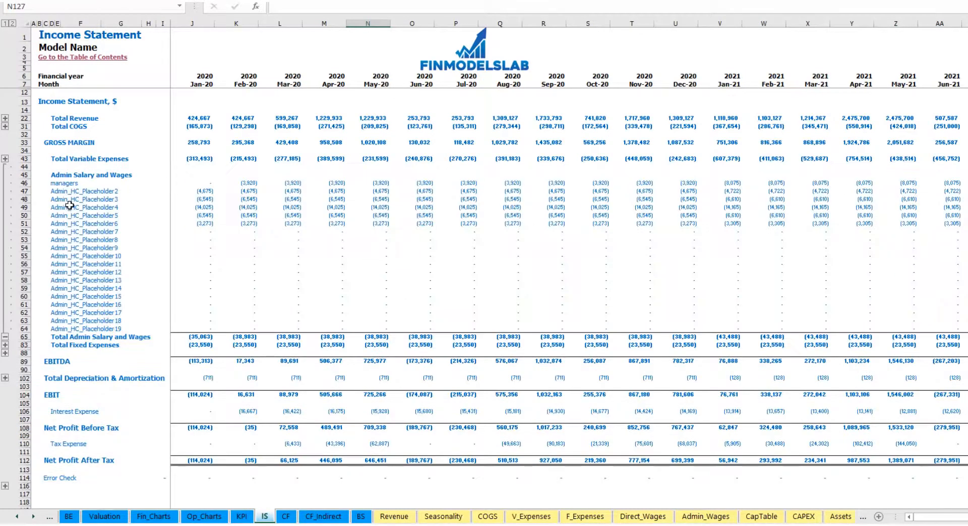
drag(53, 183, 51, 329)
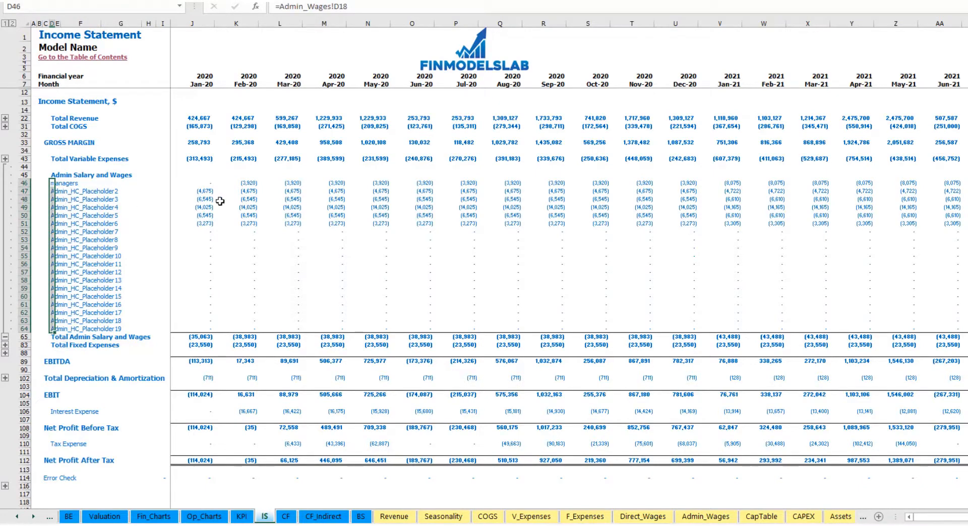
drag(195, 182, 858, 287)
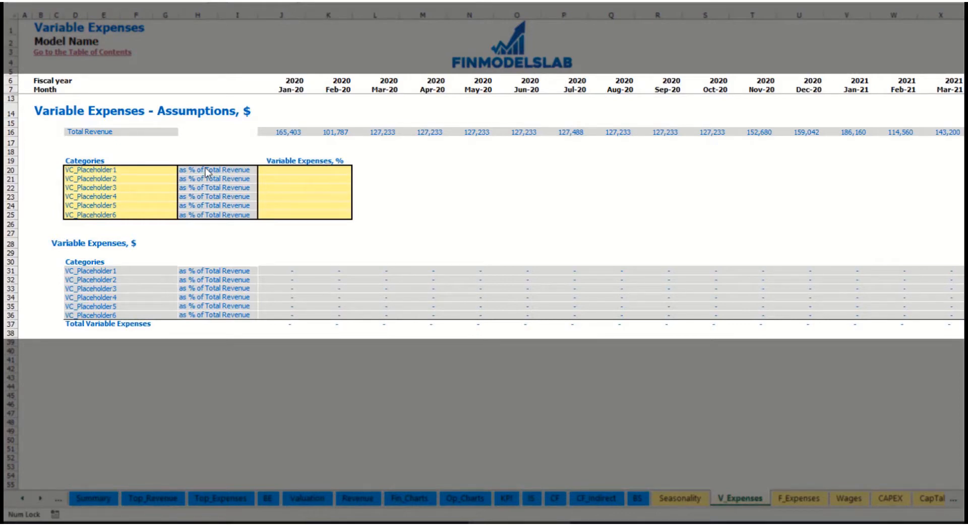
Rename the first category on the V_Expenses sheet from the placeholder to Bank fees
click(109, 170)
text(Ba)
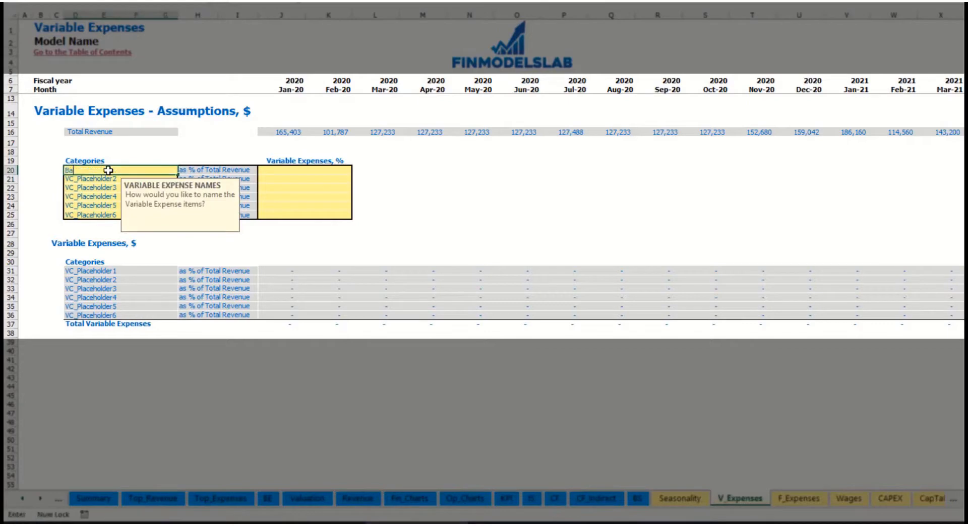
text(nk fees)
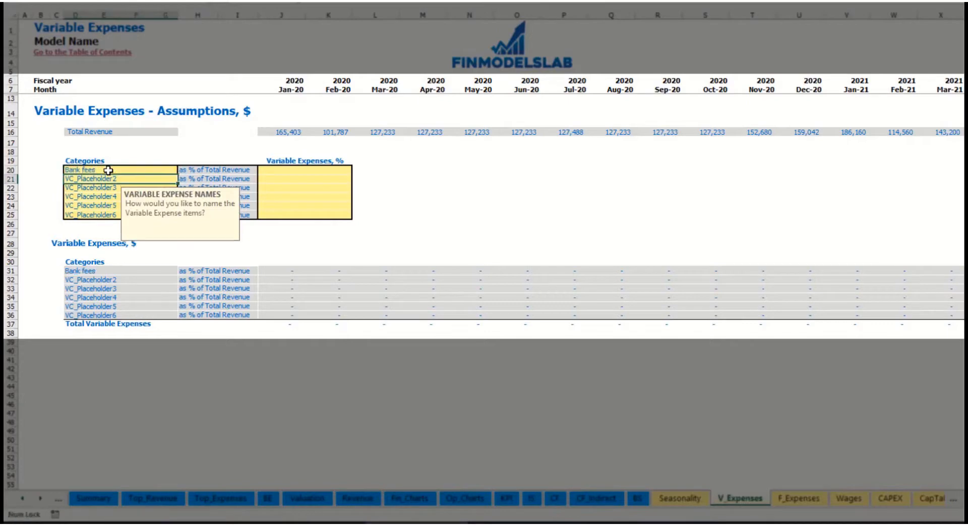
Set Bank fees to 2.5% of total revenue and check its monthly amounts against the Total Revenue row
click(287, 170)
text(2.5)
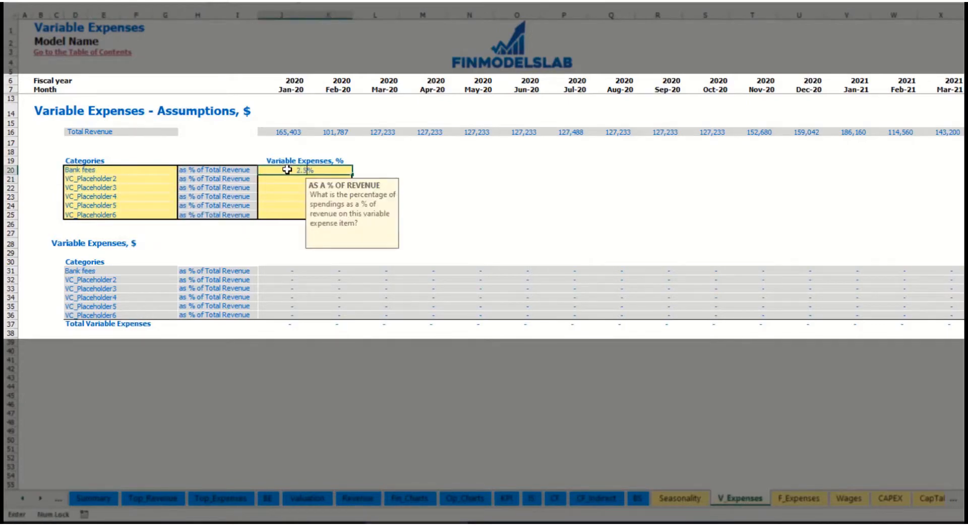
key(Return)
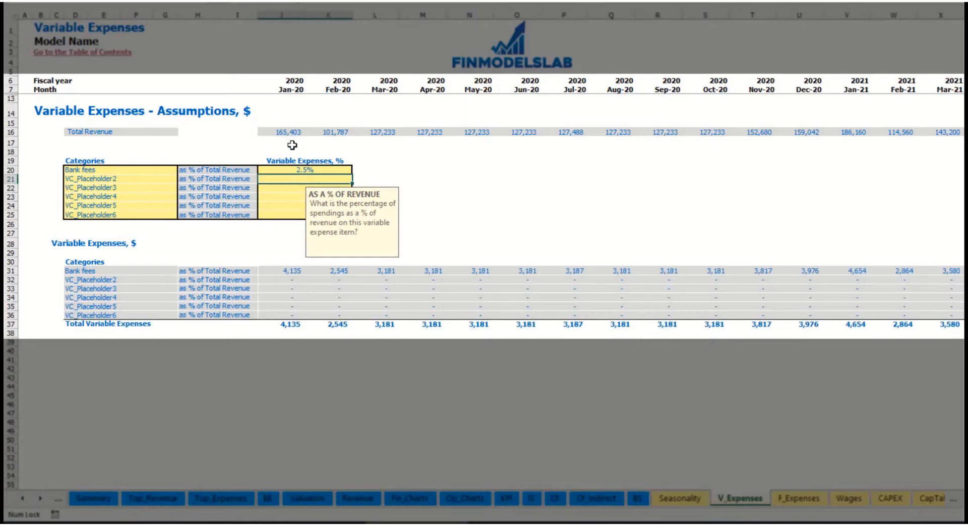
drag(283, 133, 752, 134)
scroll(492, 211, right, 15)
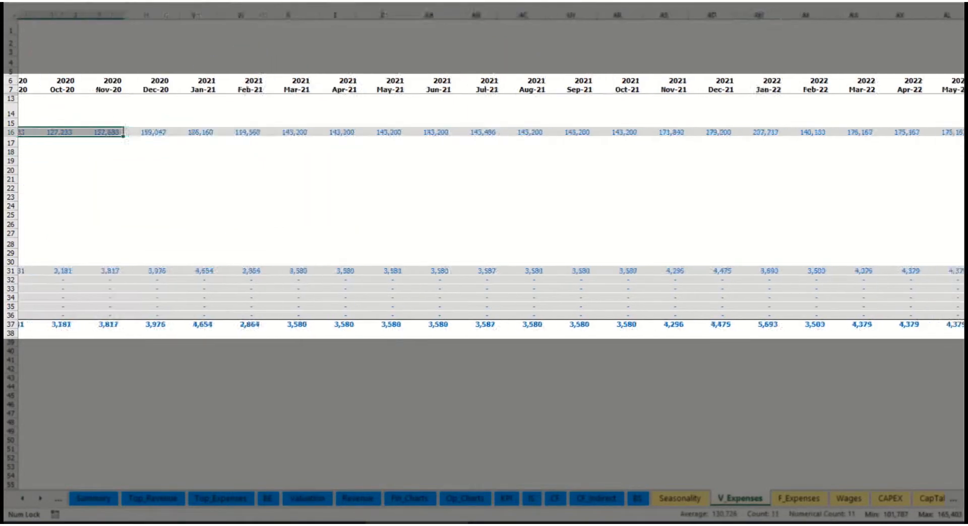
scroll(492, 212, left, 15)
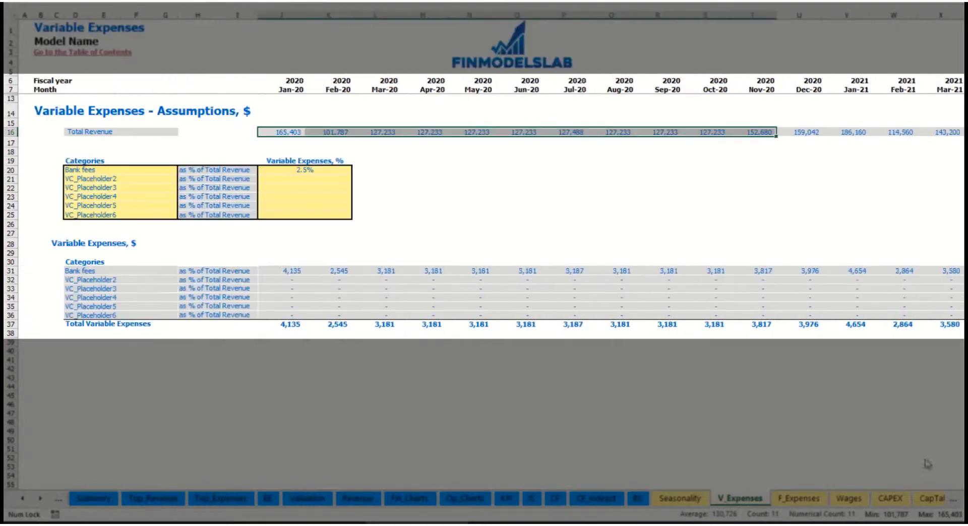
click(301, 272)
click(377, 272)
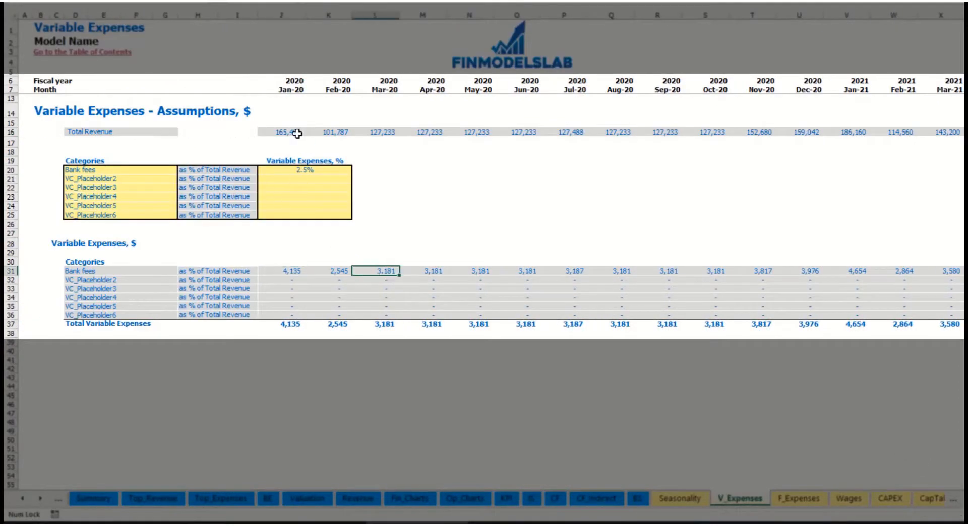
Rename the second variable expense category to Other Var Exp and set it to 5% of total revenue
click(124, 180)
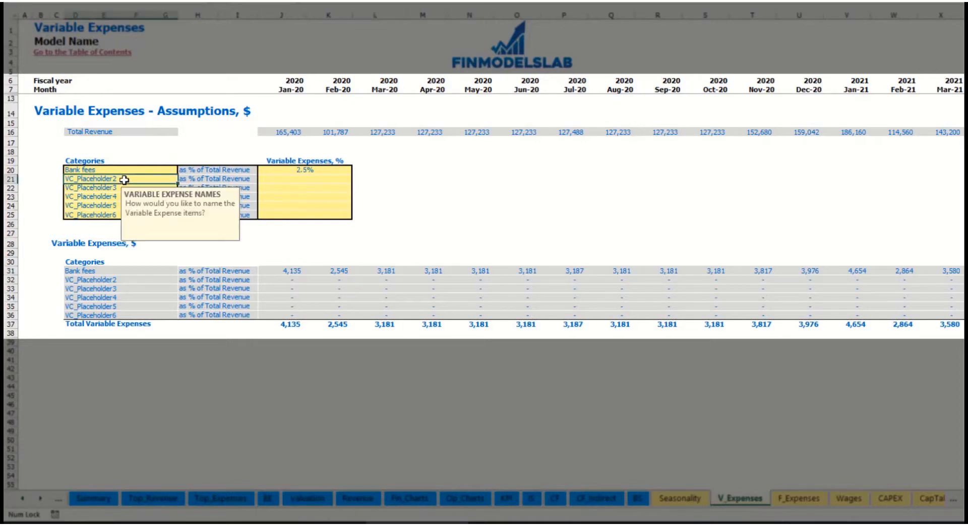
text(Other Var Exp)
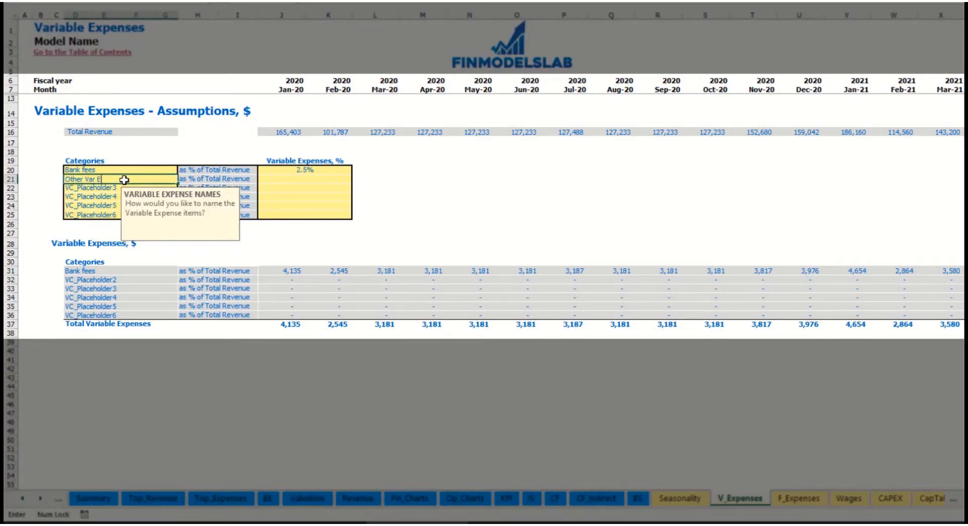
click(295, 177)
text(5)
key(Return)
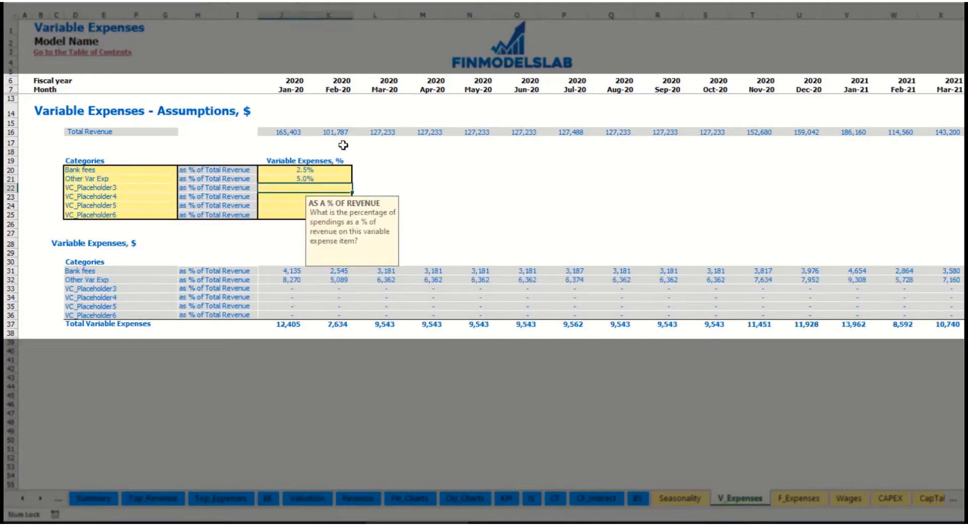
Rename the third variable expense category to Direct Labor and set it to 15% of total revenue
click(155, 188)
text(Direct)
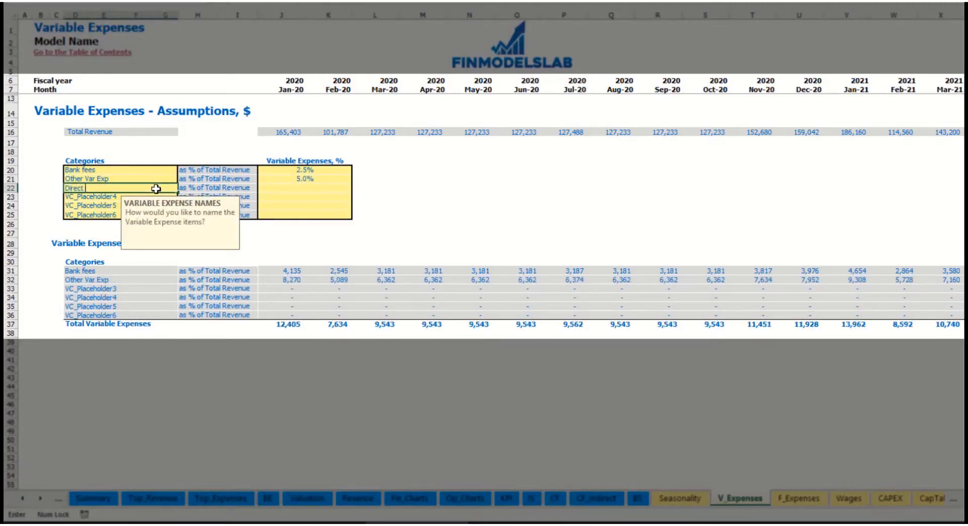
text( Labor)
key(Return)
click(286, 189)
text(1)
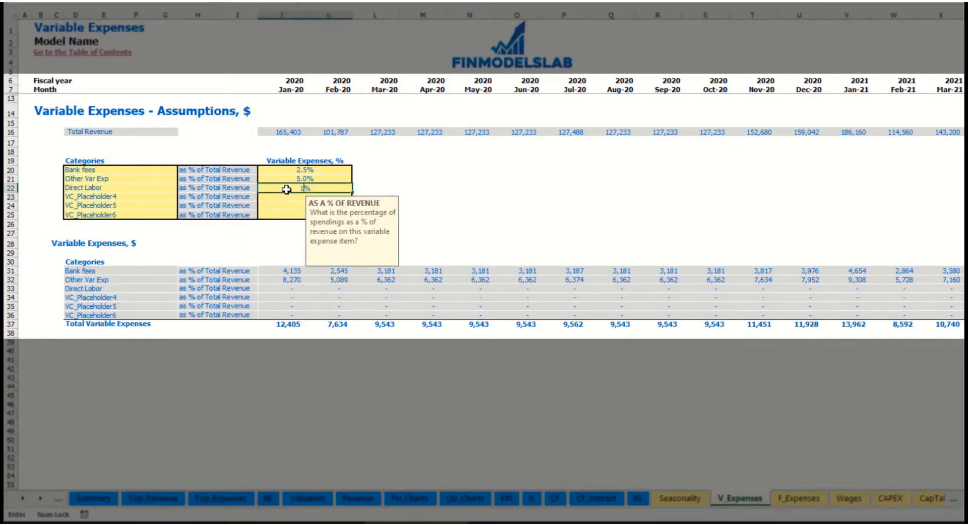
text(5)
key(Return)
click(284, 270)
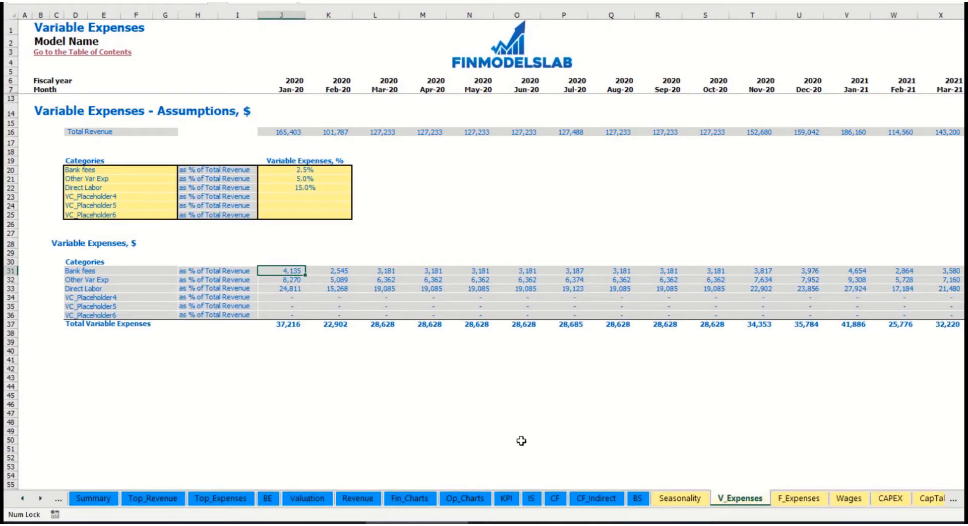
Expand the Total Variable Expenses detail on the IS sheet and review the category names and monthly amounts
click(535, 501)
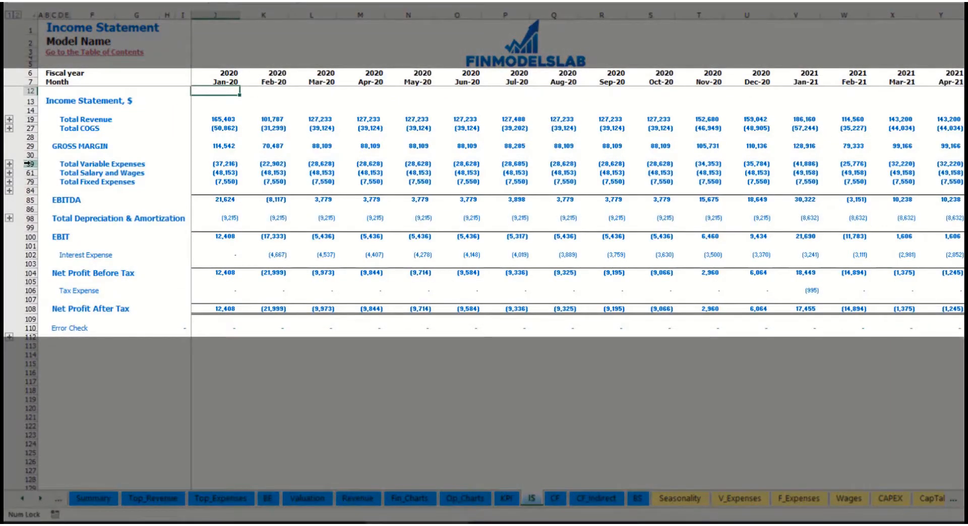
click(29, 163)
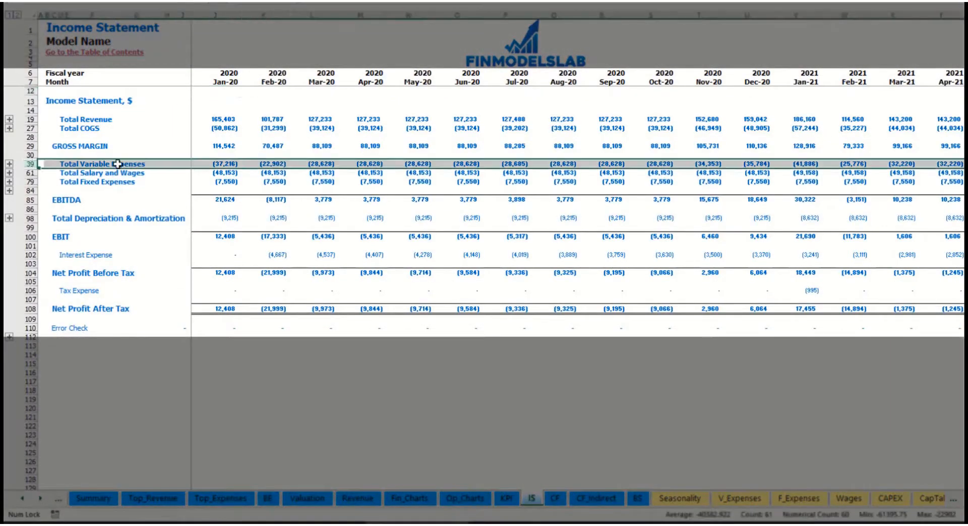
click(9, 163)
drag(30, 182, 40, 220)
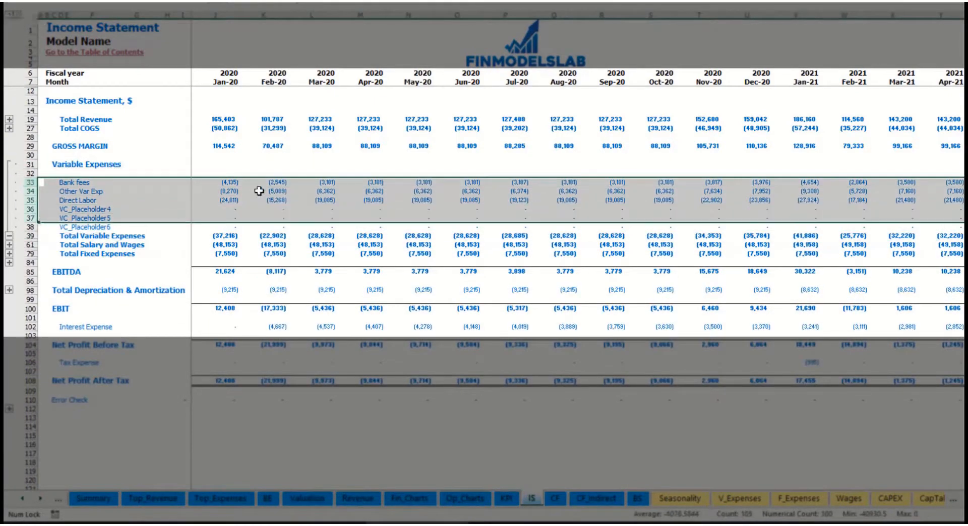
click(342, 182)
drag(65, 182, 65, 227)
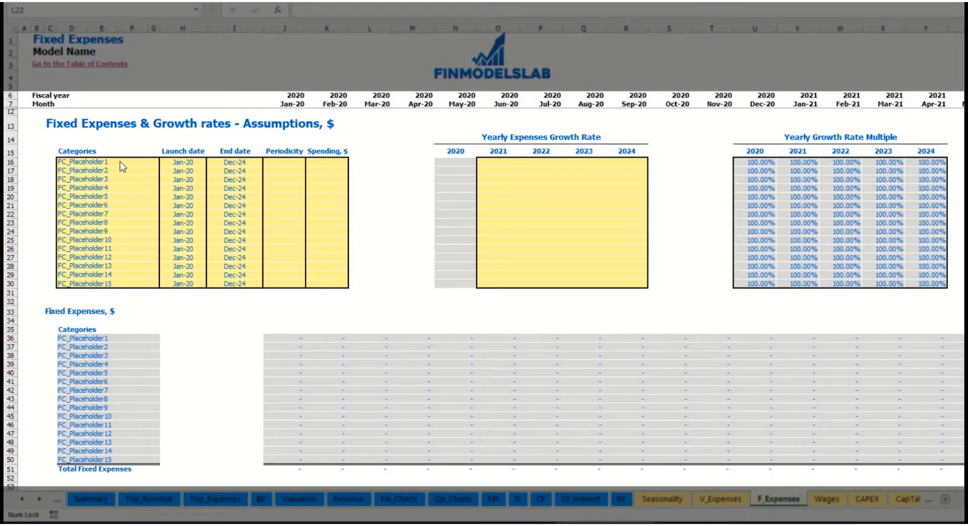
Rename the first fixed expense category on the F_Expenses sheet to Utilities and set its launch date to Mar-20
click(107, 163)
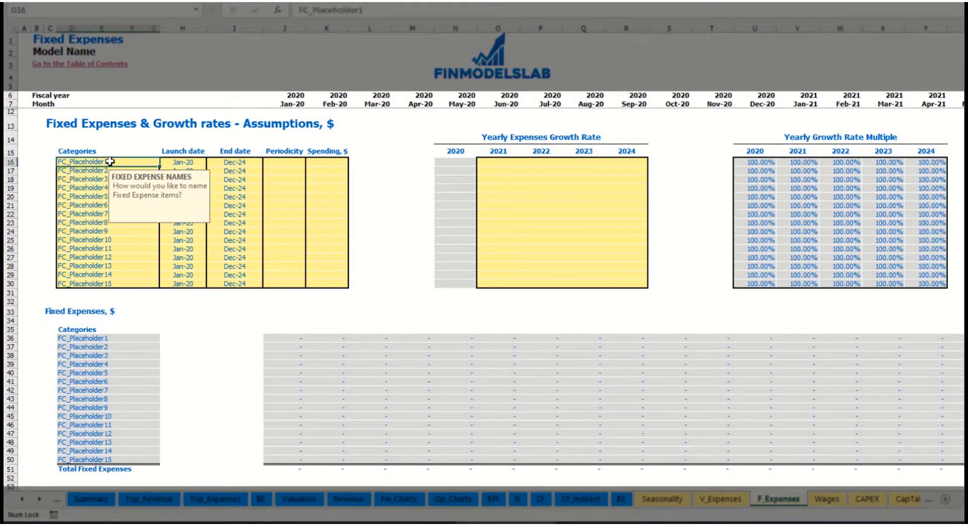
text(Utilities)
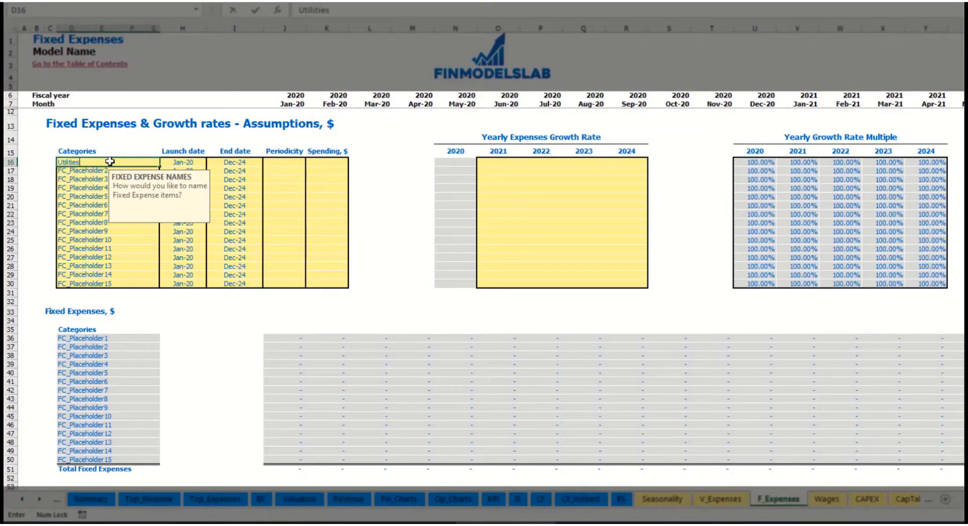
key(Return)
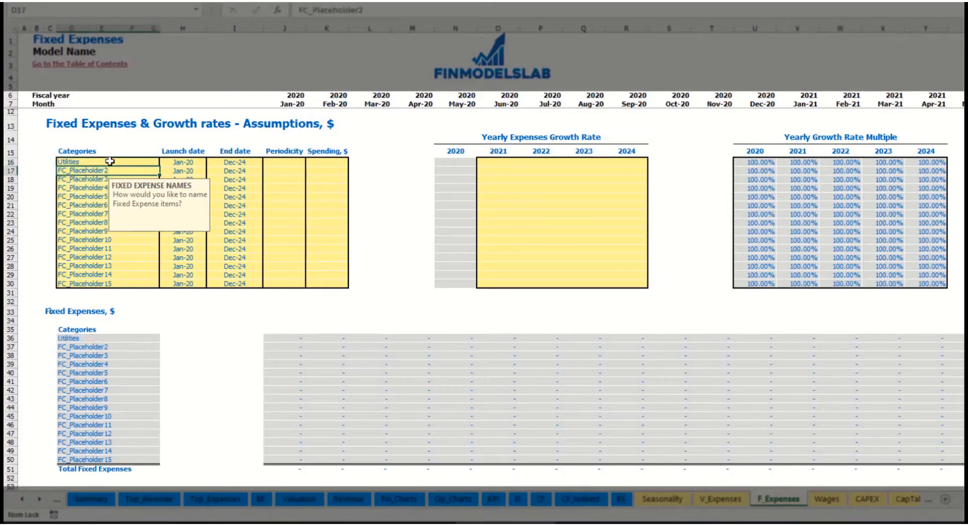
click(189, 163)
click(211, 163)
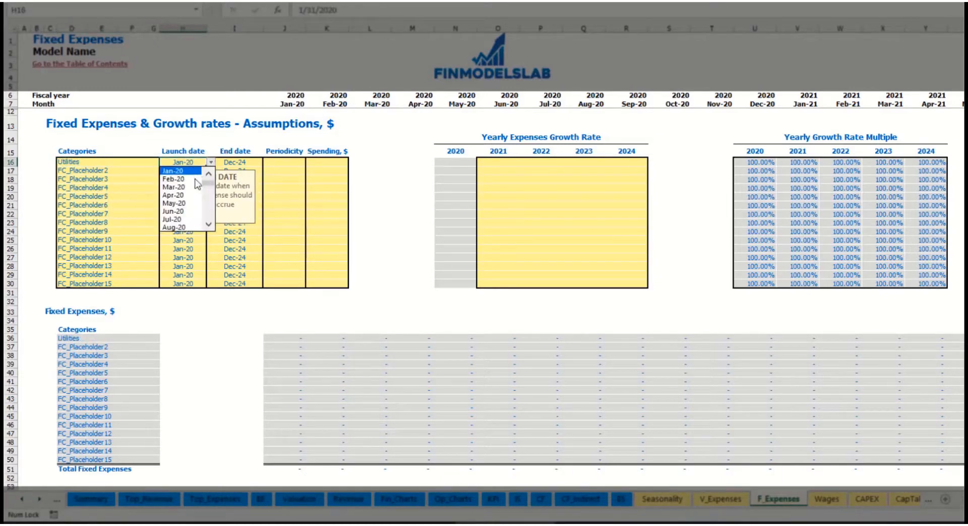
click(174, 187)
Examine the Utilities end date setting and the span of the monthly timeline from its first to last month
click(255, 161)
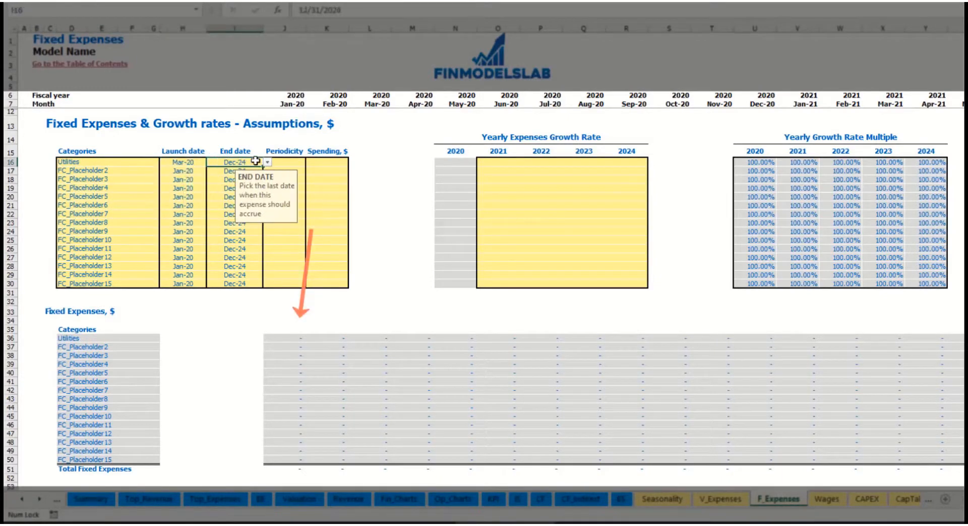
click(292, 104)
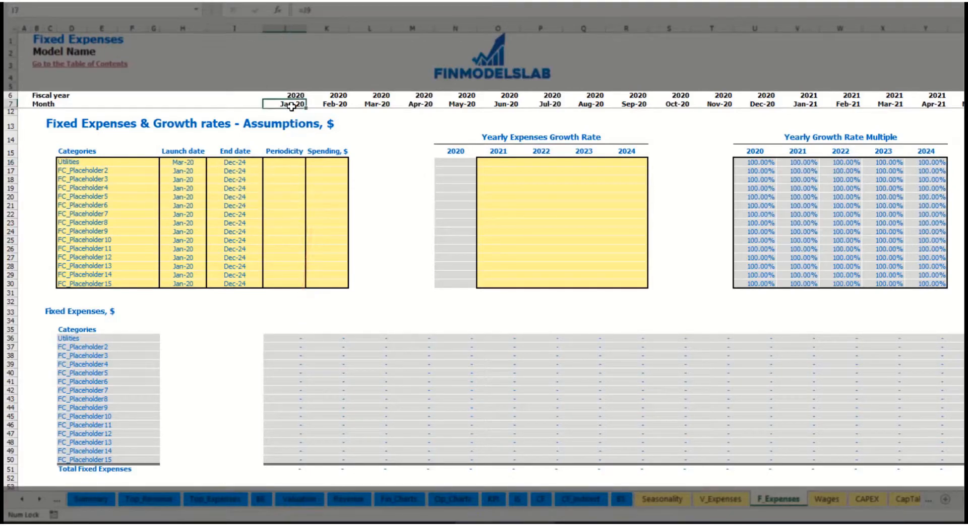
key(ctrl+Right)
key(ctrl+Left)
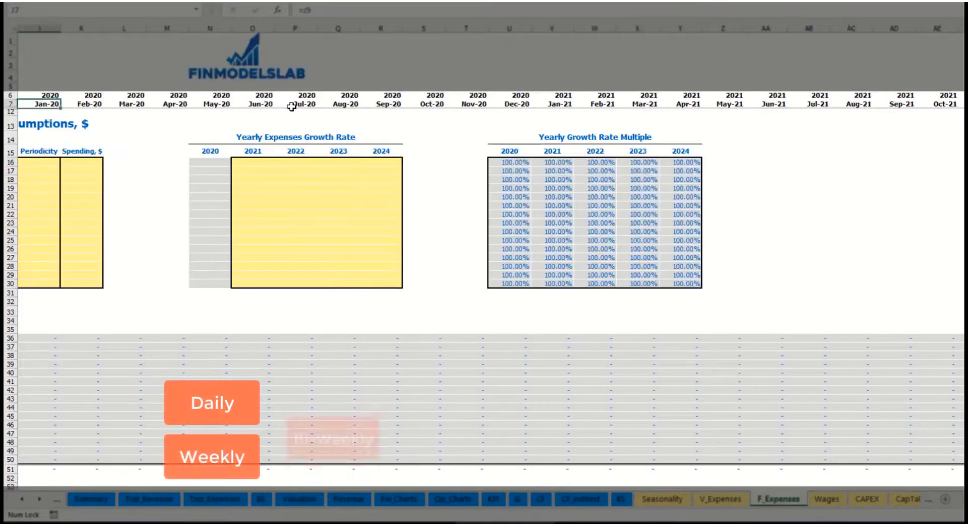
key(Left)
key(Left)
key(Left)
key(Left)
key(Left)
key(Left)
key(Left)
key(Left)
key(Left)
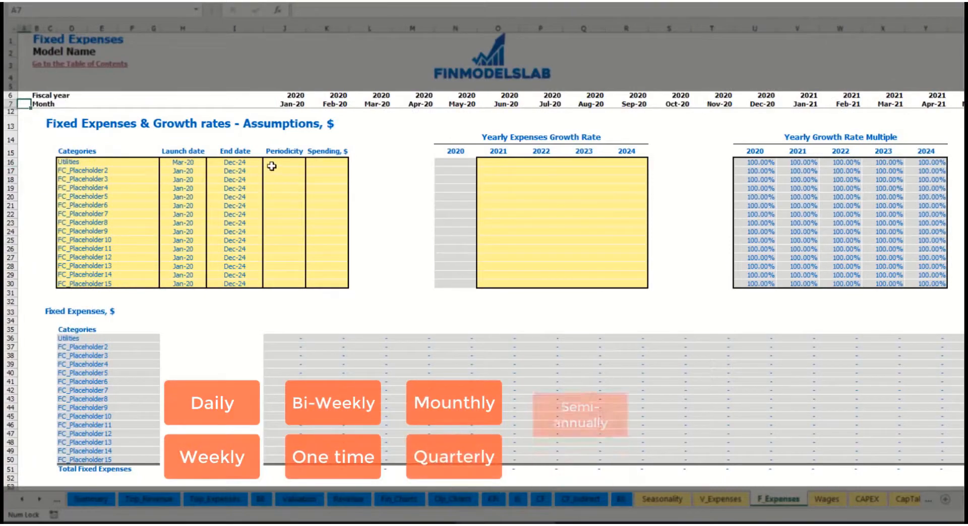
Set the Utilities periodicity to Daily with spending of $50
click(273, 164)
click(310, 162)
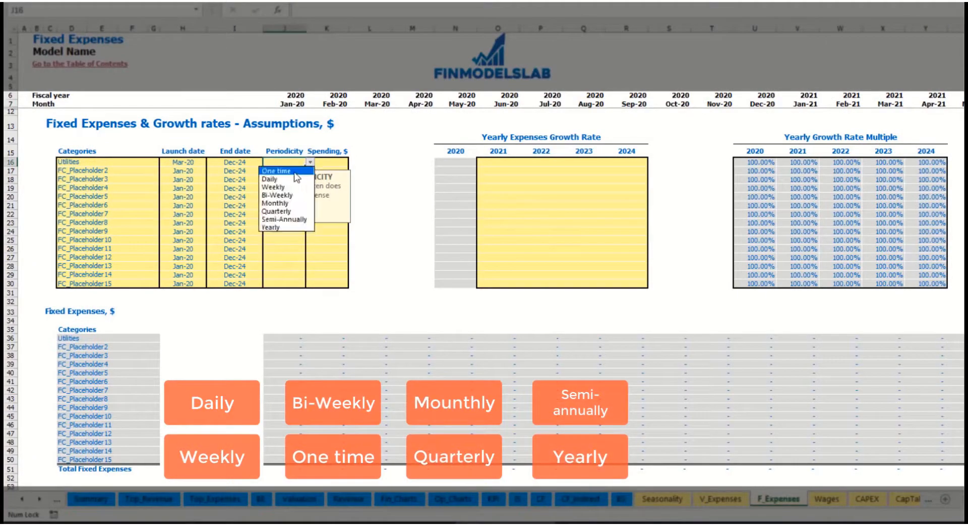
click(295, 178)
key(Right)
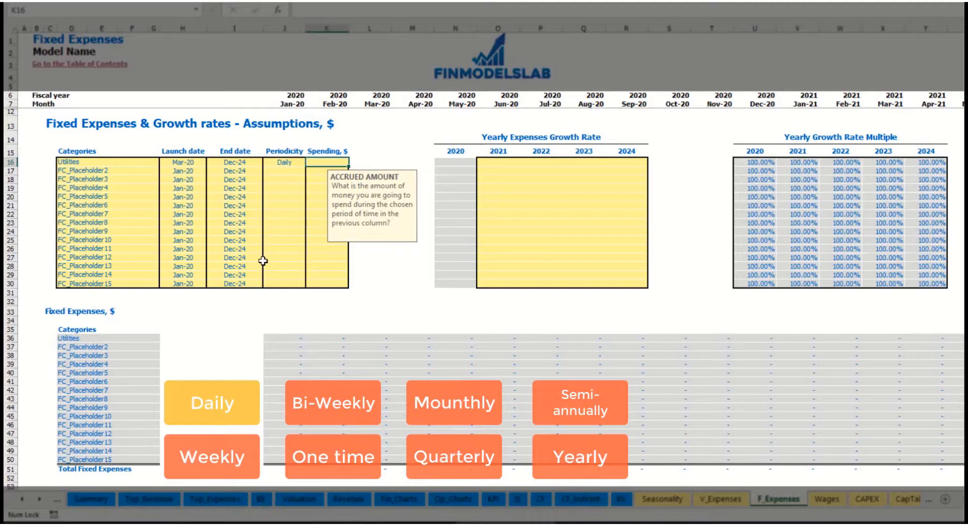
text(50)
key(Return)
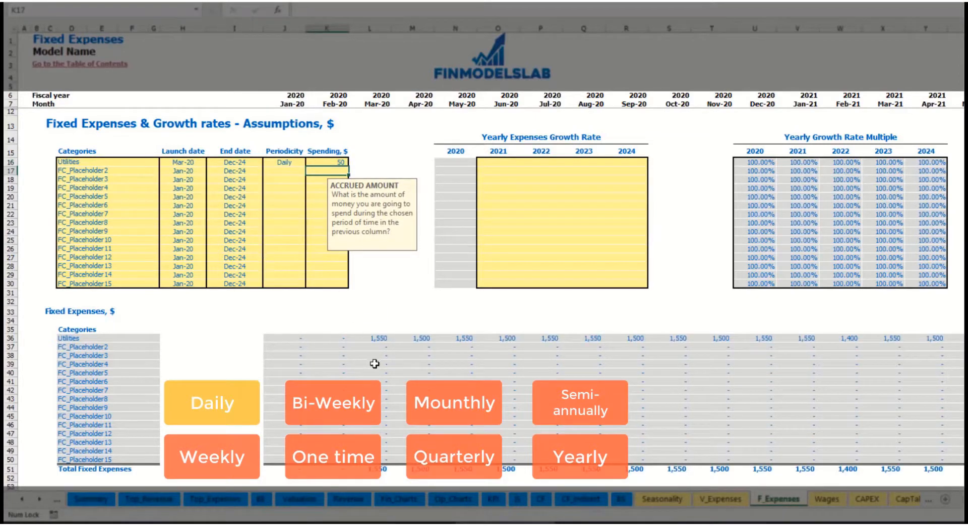
Examine the calculated Utilities amounts for March, April and May 2020 against the month headings
click(381, 340)
click(420, 341)
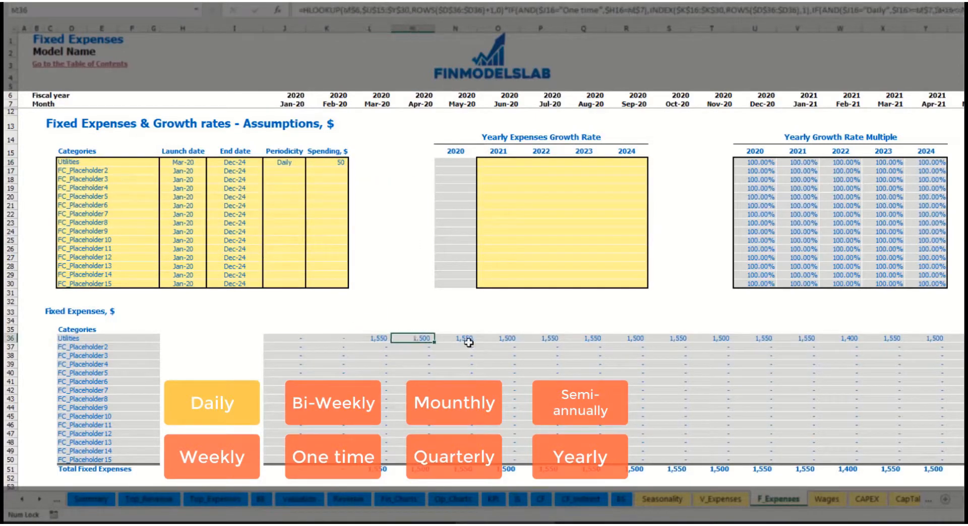
click(462, 340)
click(379, 333)
click(388, 342)
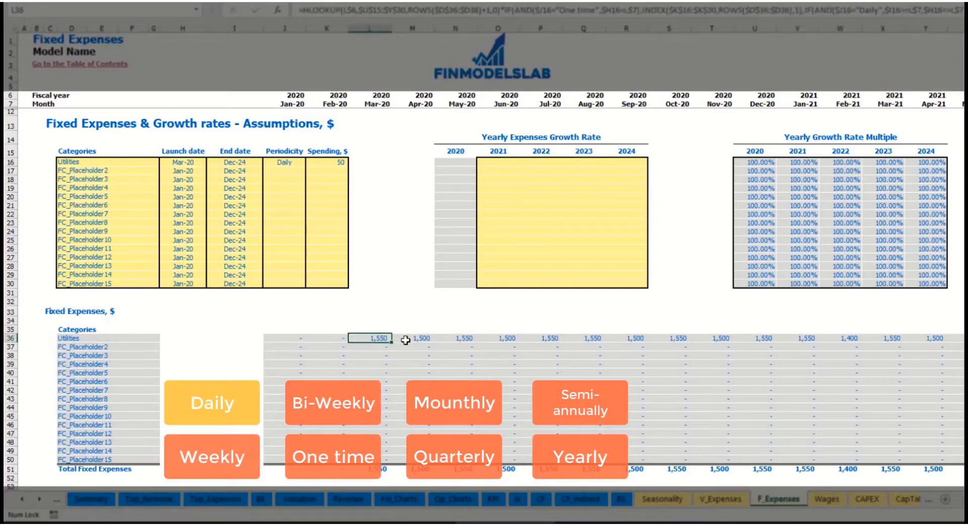
click(409, 341)
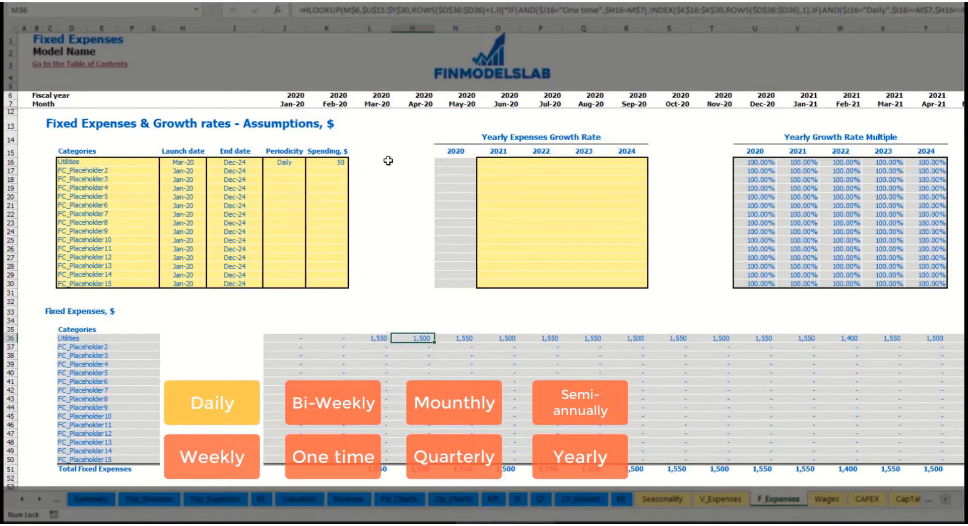
click(373, 101)
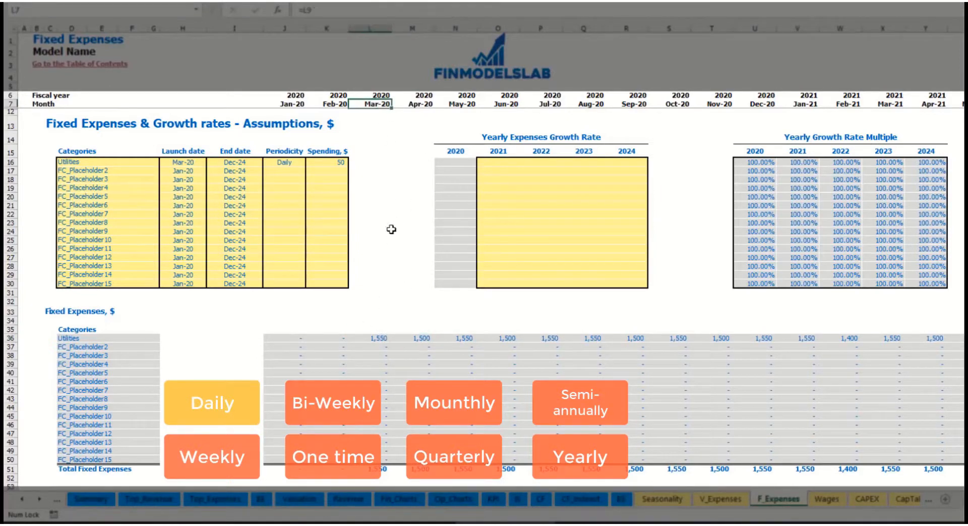
click(381, 339)
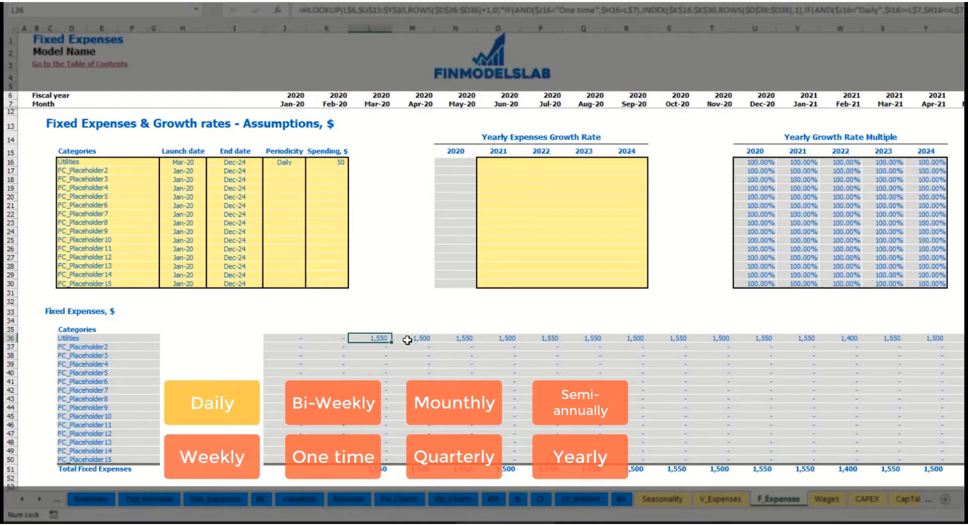
click(423, 339)
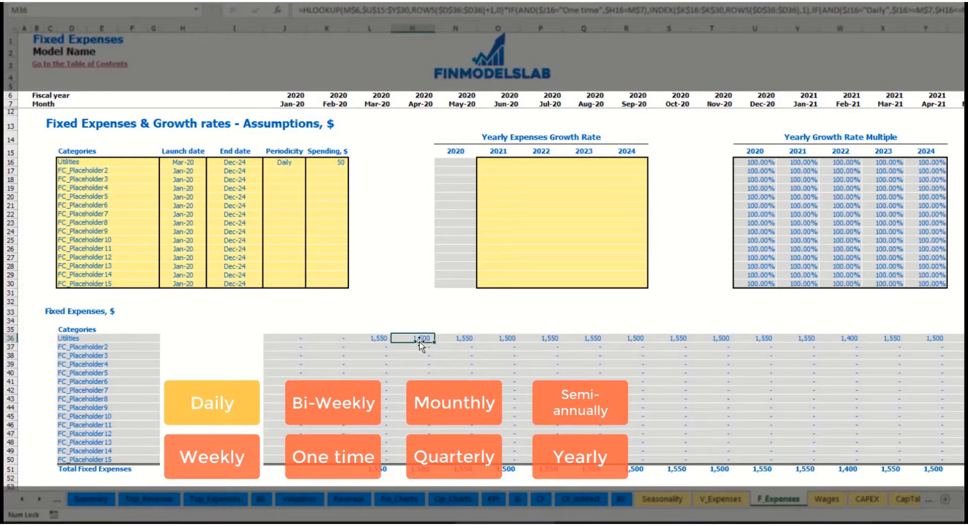
Set the Utilities yearly expenses growth rate to 5% for 2021 and copy it across 2022 to 2024
click(504, 164)
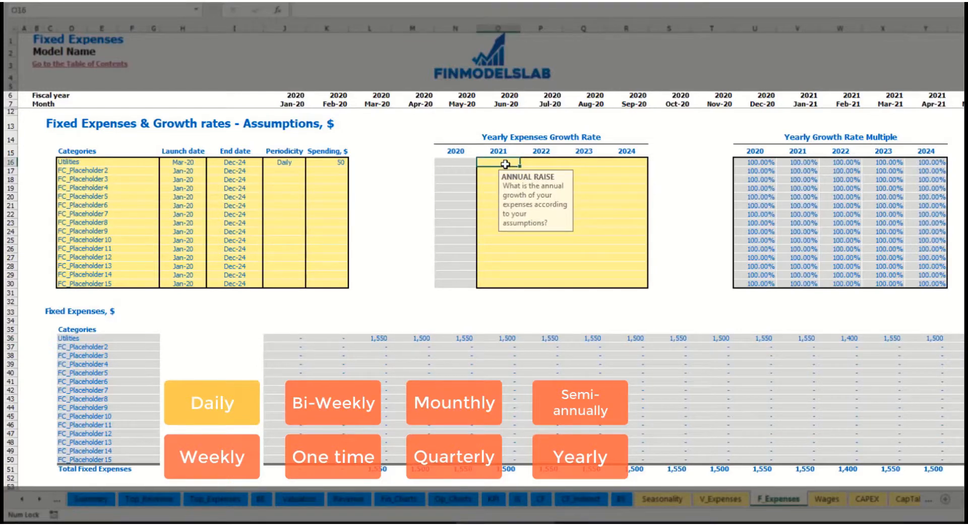
text(5)
key(Return)
key(Up)
key(ctrl+c)
key(Right)
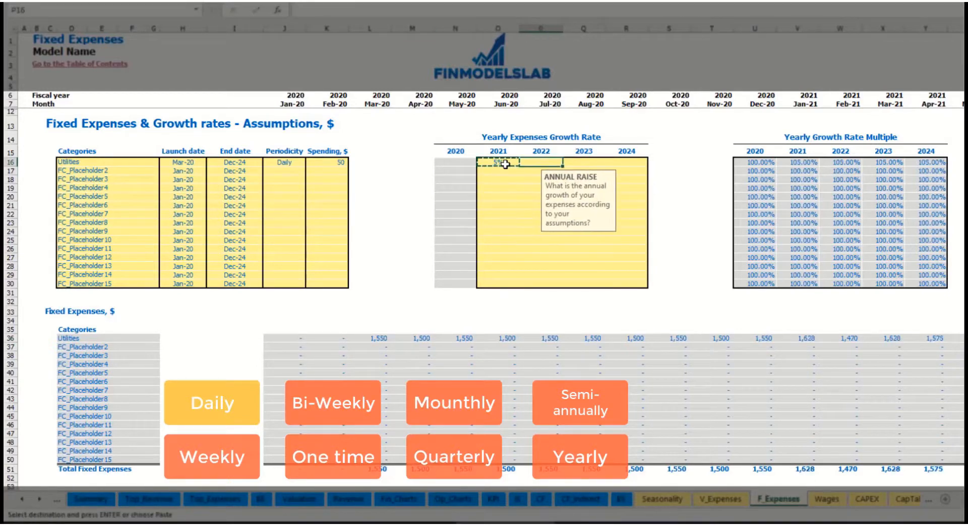
key(shift+Right)
key(shift+Right)
key(ctrl+v)
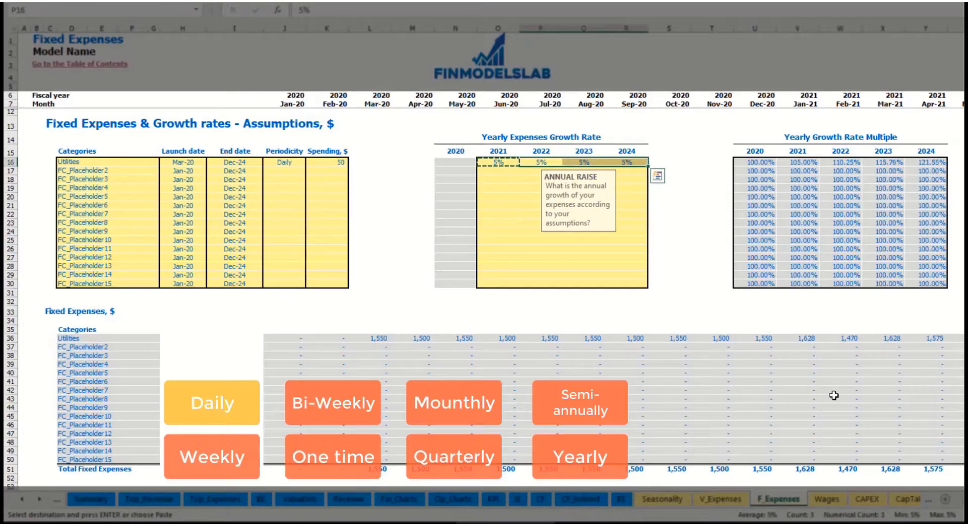
Rename the FC_Placeholder2 fixed expense category as Advertising
drag(505, 164, 617, 163)
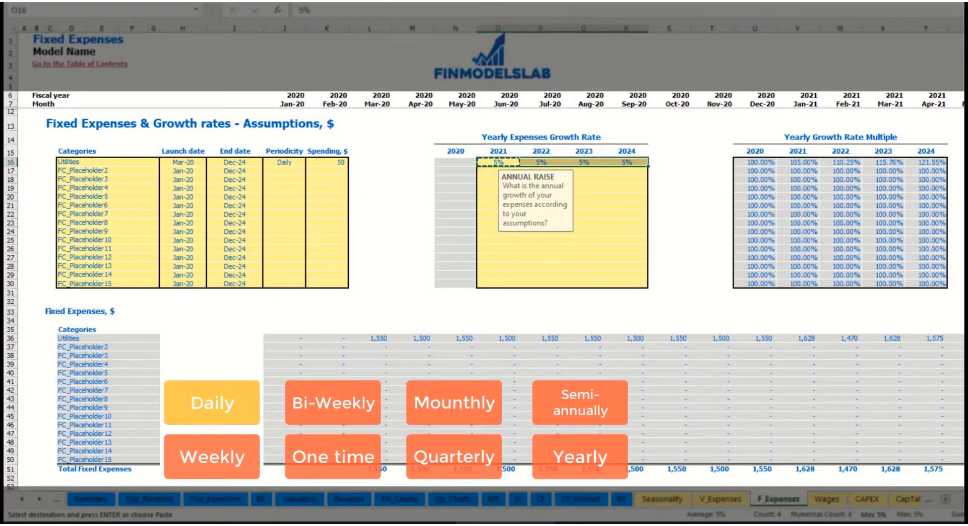
drag(957, 499, 879, 488)
double_click(117, 169)
text(Advertising)
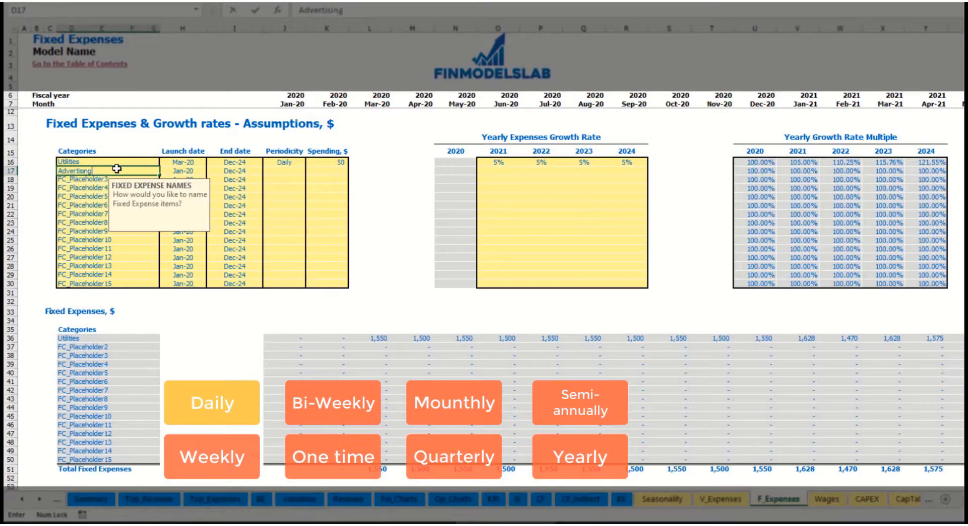
key(Return)
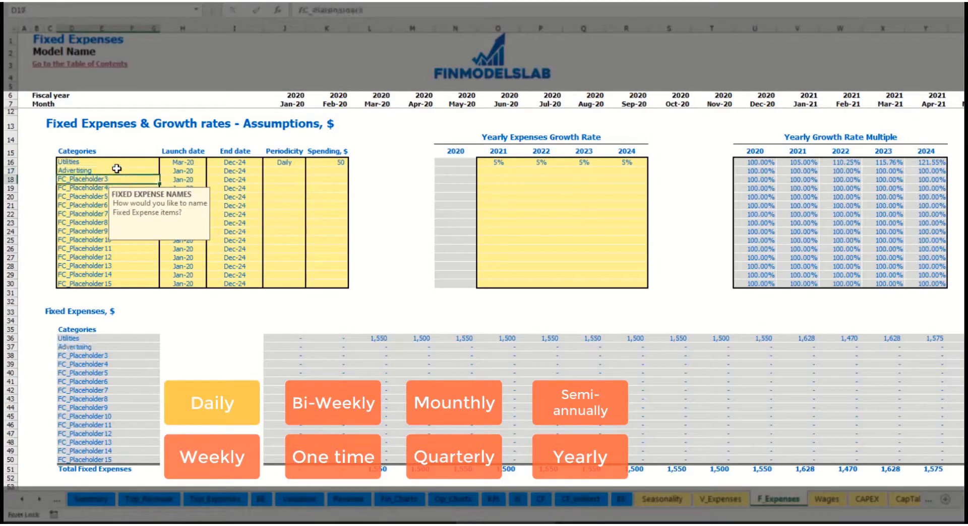
Set the Advertising launch date to Mar-20 and its end date to Aug-24
click(184, 171)
click(211, 172)
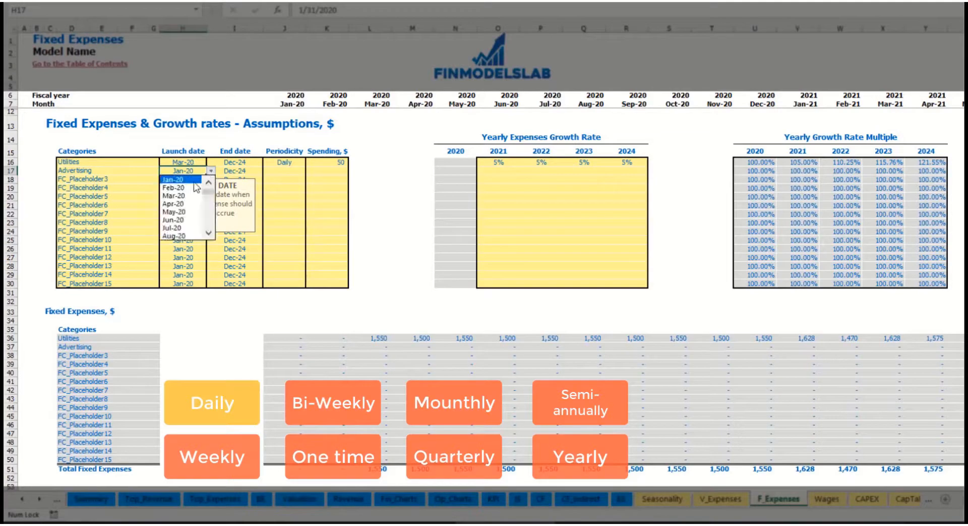
click(189, 196)
click(235, 171)
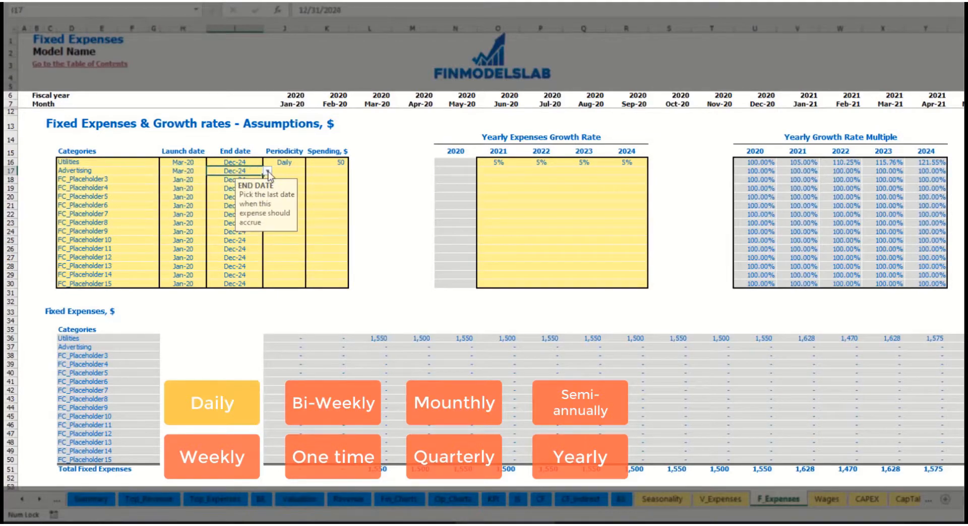
click(267, 171)
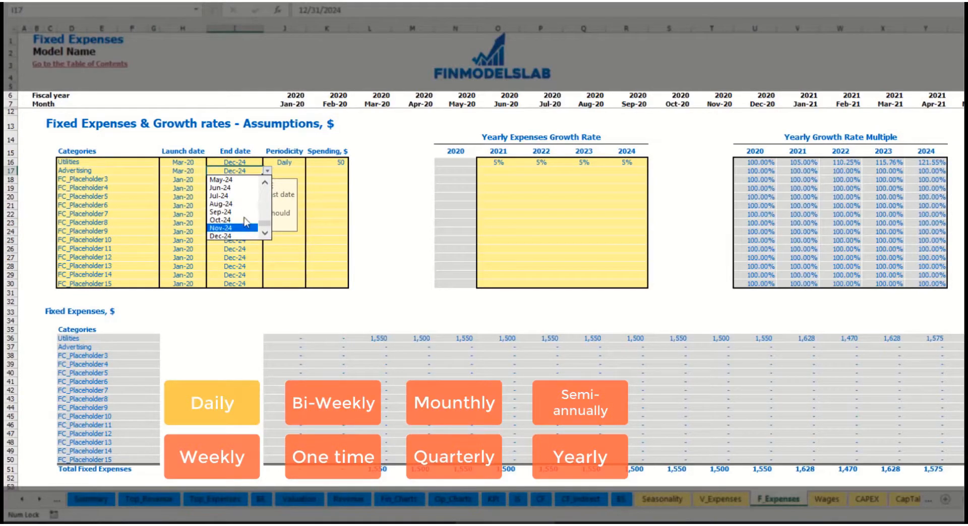
click(230, 203)
Set the Advertising periodicity to Weekly with spending of $100
click(283, 170)
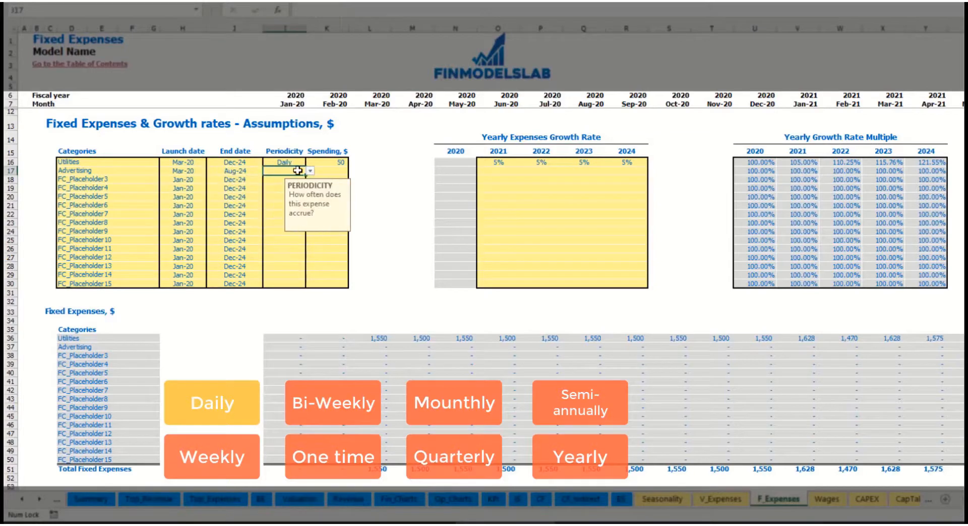
click(310, 171)
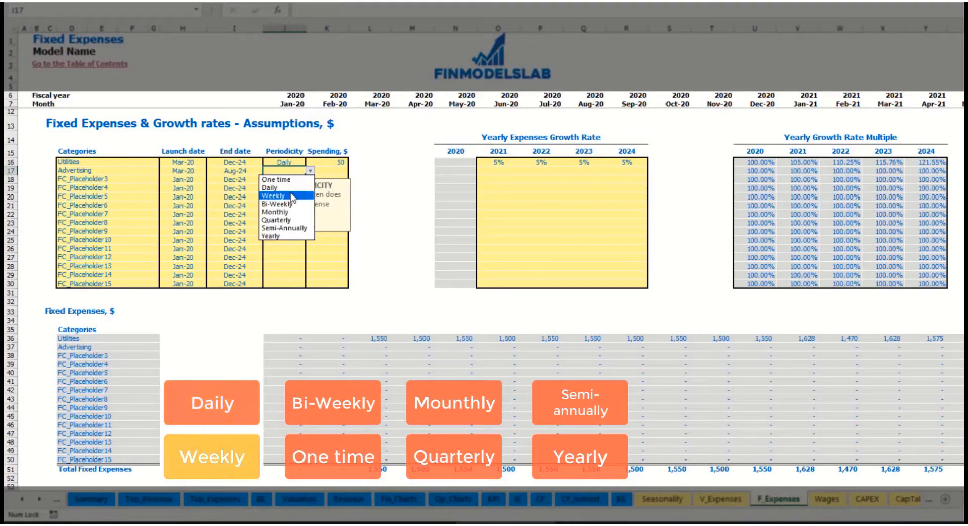
click(291, 193)
click(324, 172)
text(100)
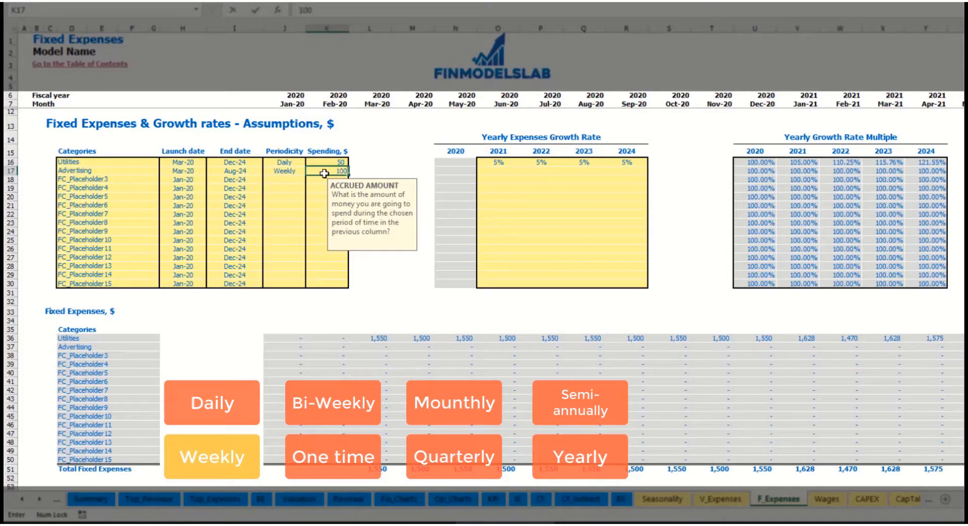
key(Return)
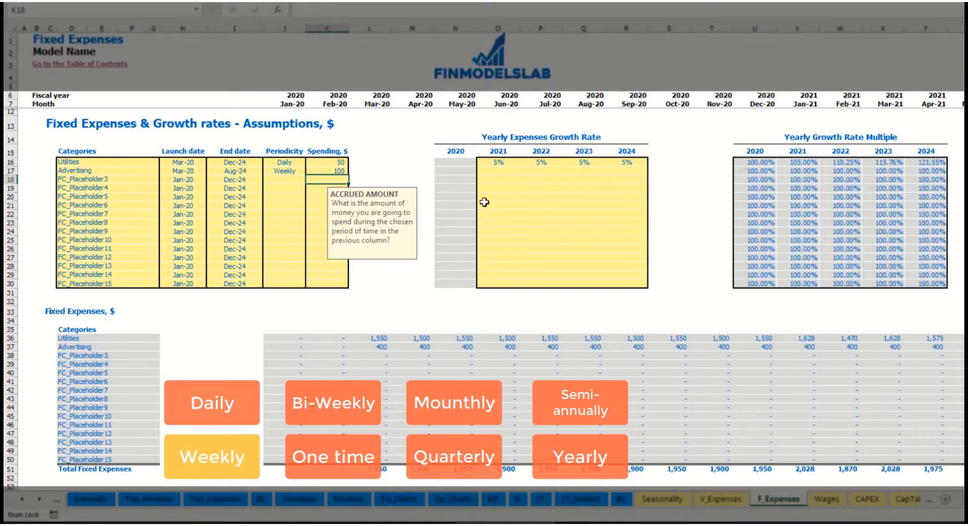
Examine the monthly Advertising amounts from March 2020 along the timeline to the August 2024 end date
click(382, 347)
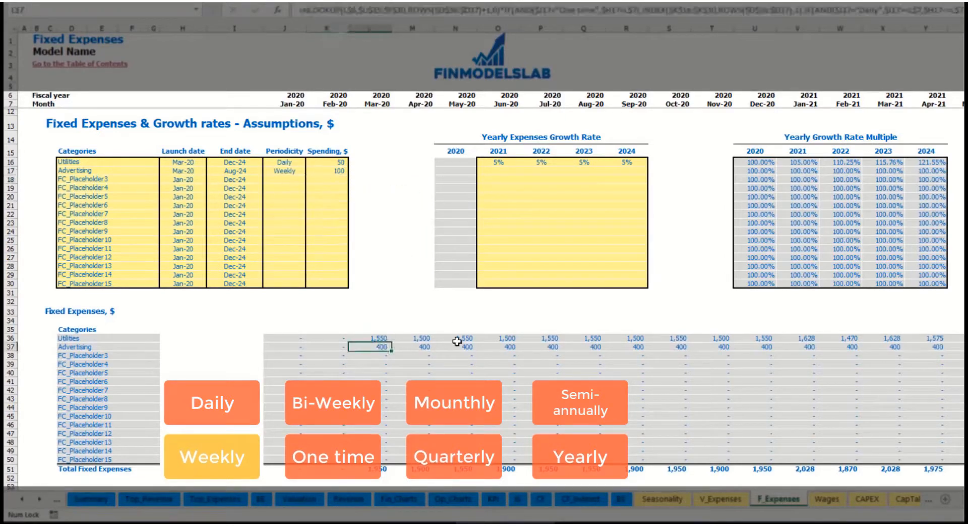
scroll(484, 252, right, 10)
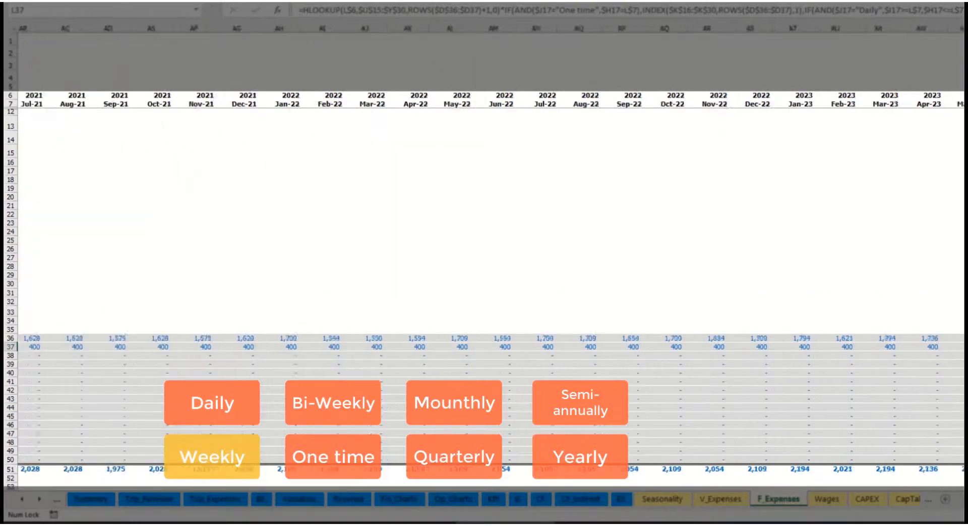
click(961, 29)
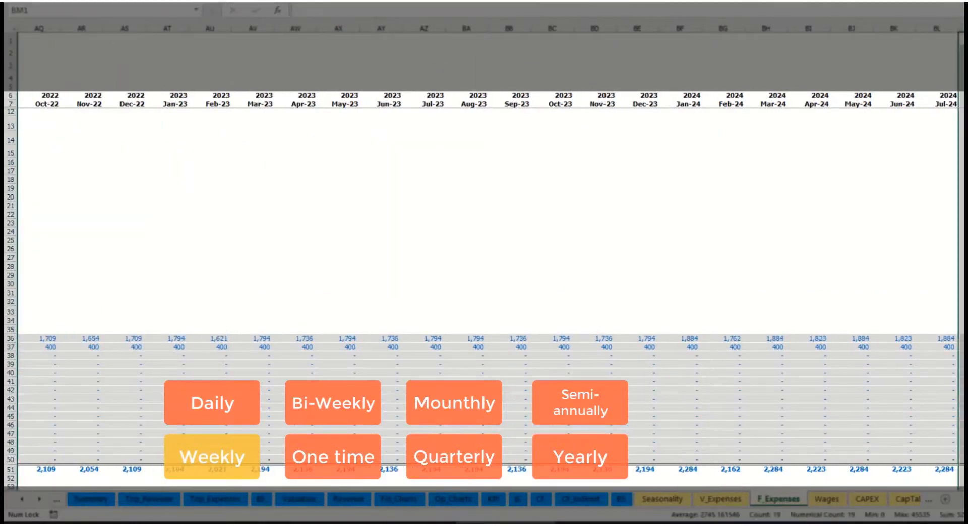
click(961, 347)
drag(964, 499, 780, 521)
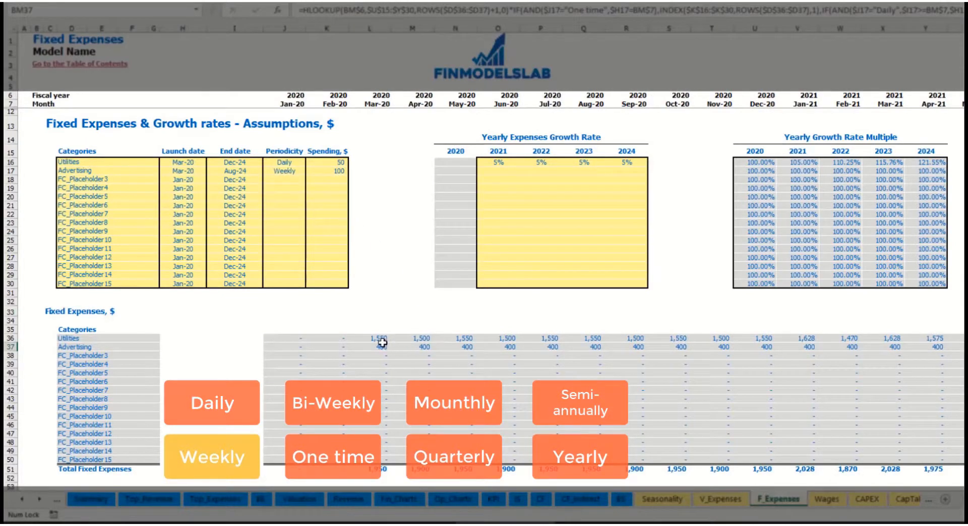
Change the Advertising periodicity to Bi-Weekly and its spending to $500
click(286, 171)
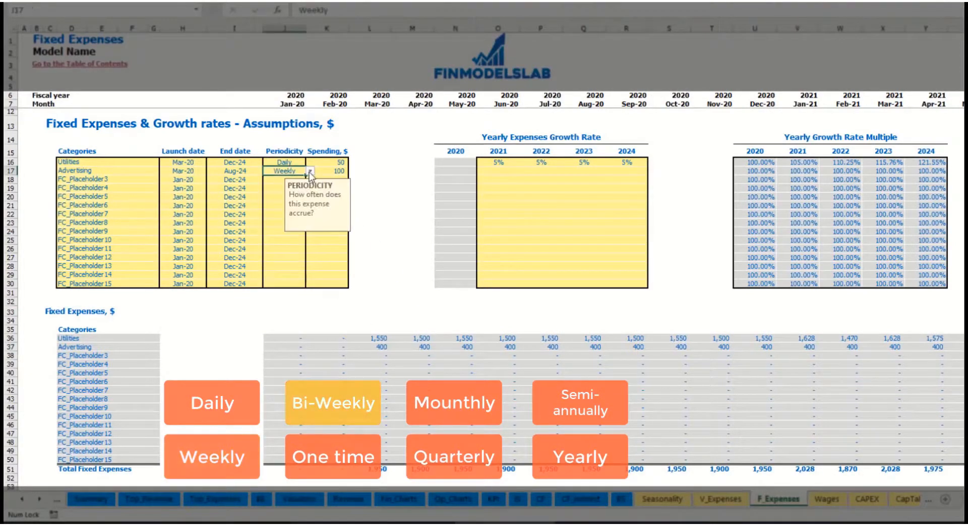
click(310, 171)
click(295, 204)
click(325, 171)
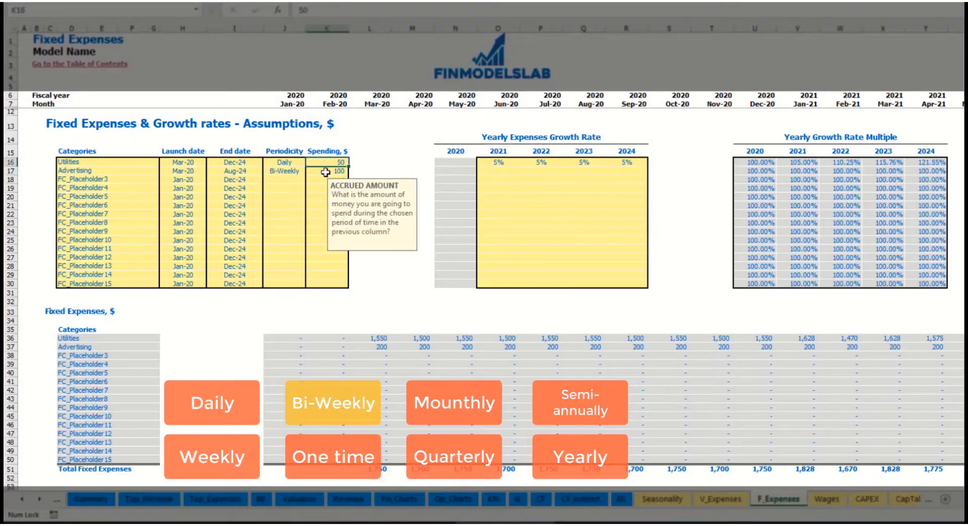
text(500)
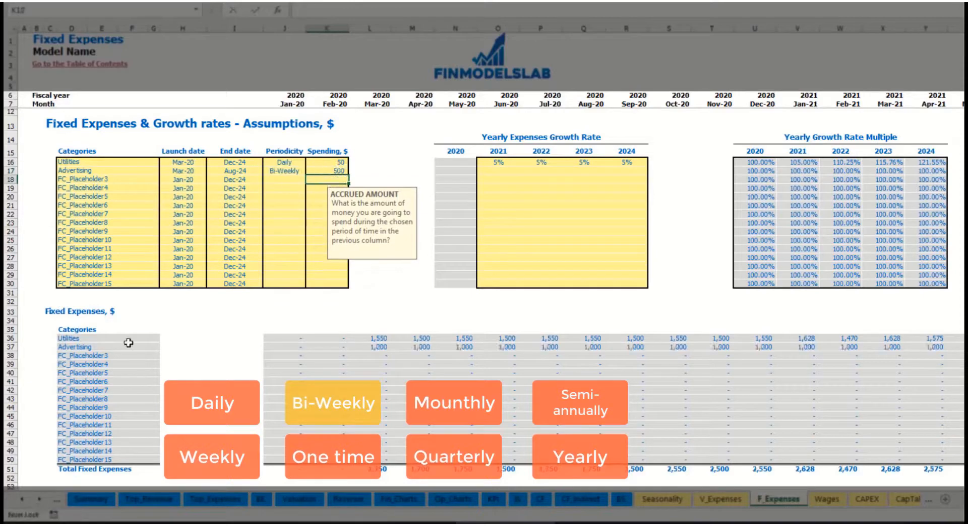
Change the Advertising launch date to Jul-20
click(184, 166)
click(185, 169)
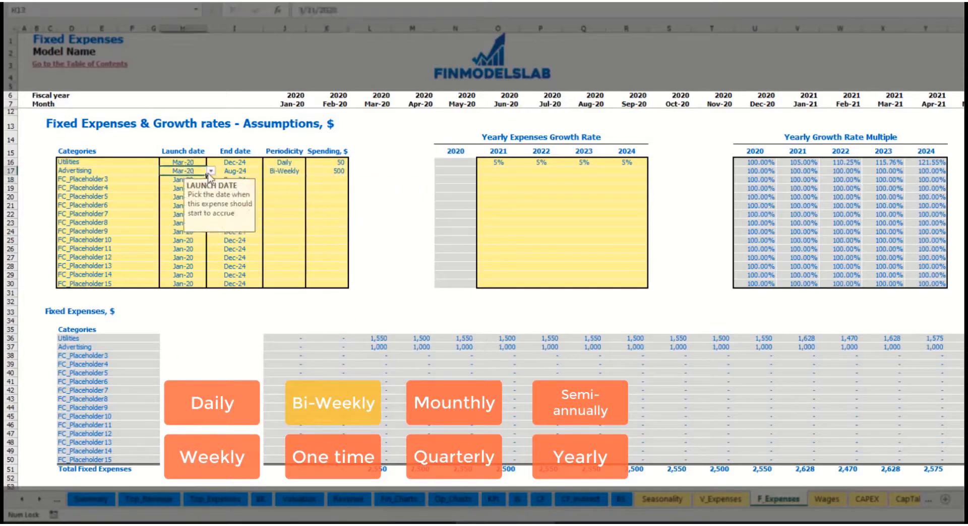
click(214, 173)
click(202, 172)
click(210, 172)
click(197, 212)
Examine the calculated Advertising amounts month by month from July 2020 onward
click(548, 348)
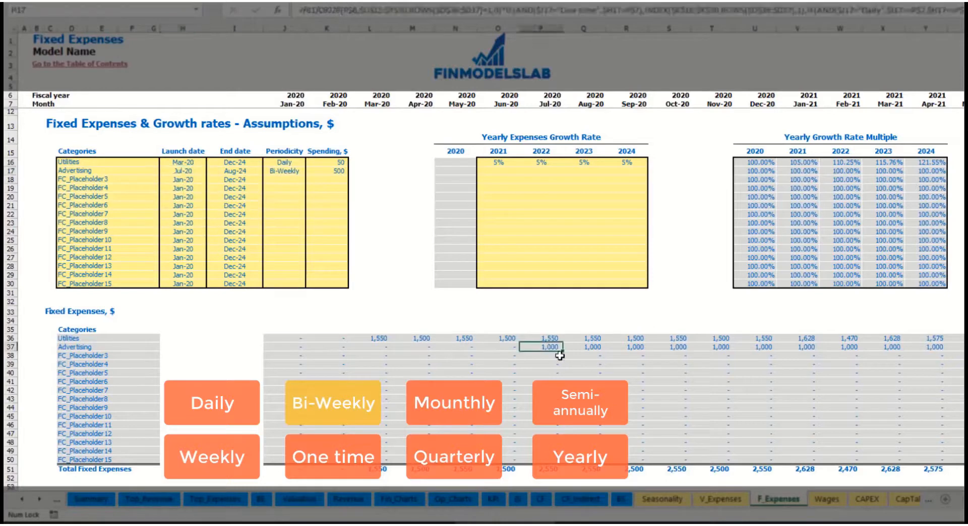
key(Right)
key(Right)
key(Right)
key(Right)
key(Right)
key(Right)
key(Right)
key(Right)
key(Right)
key(Right)
key(Right)
key(Right)
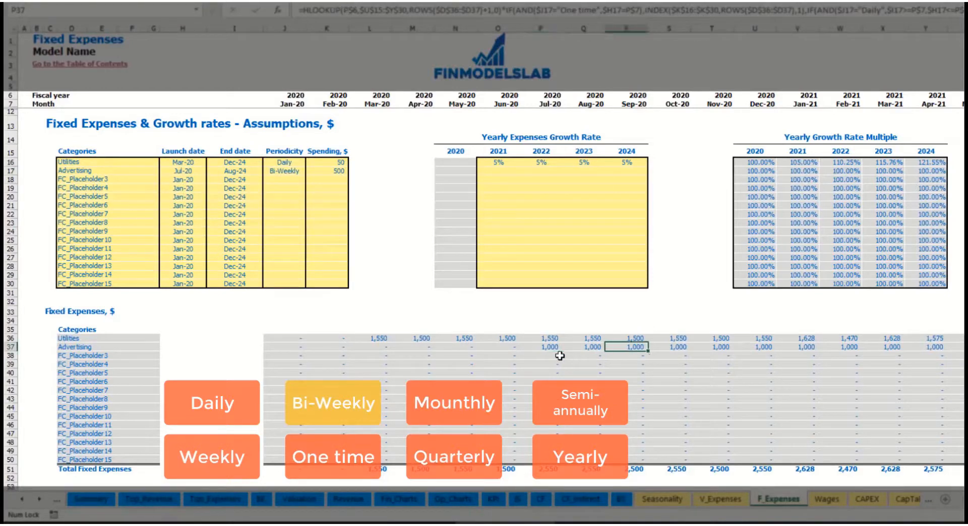
key(Right)
key(Right)
key(Right)
key(Right)
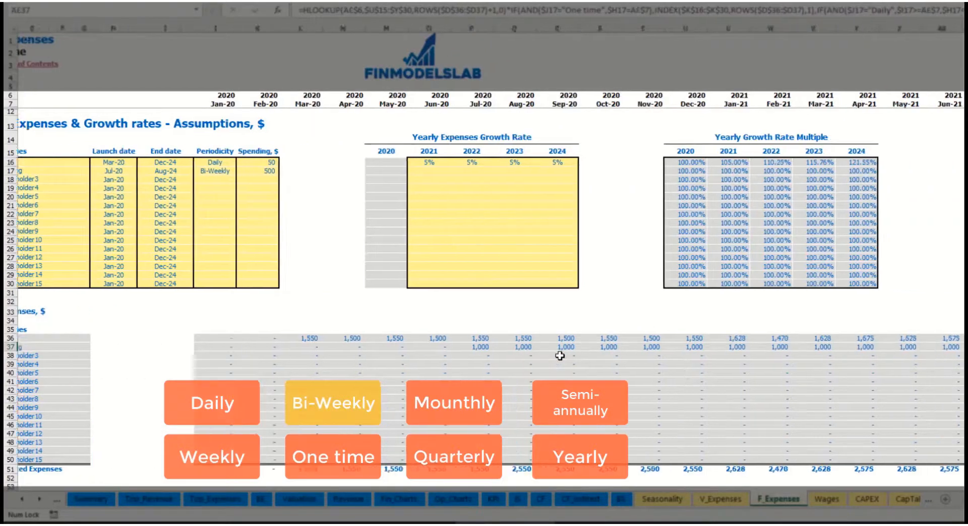
key(ctrl+Left)
key(ctrl+Left)
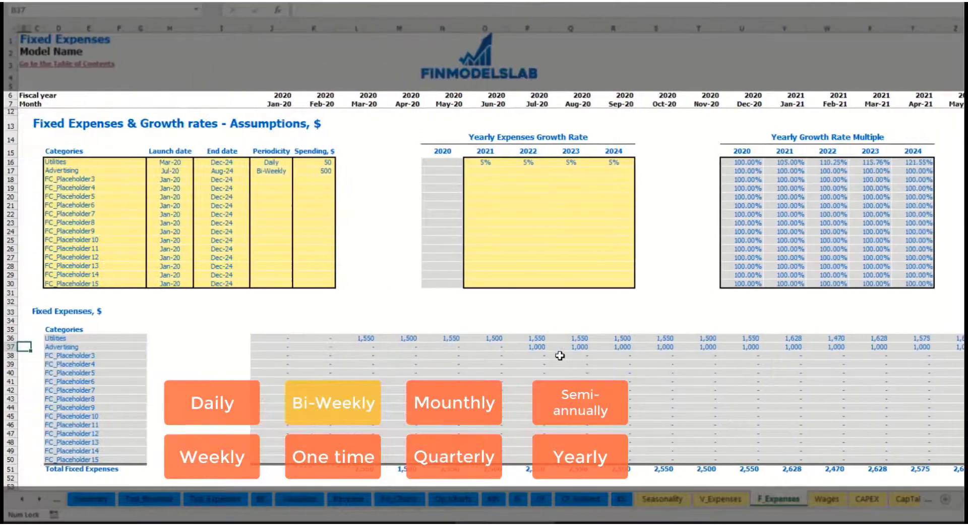
click(528, 348)
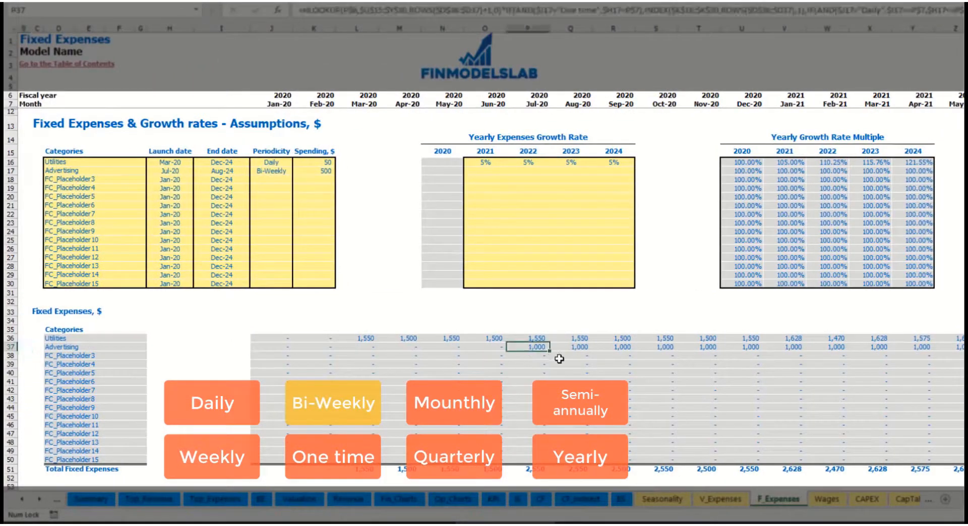
Set the Advertising yearly expenses growth rate to 3% for 2021 and copy it across 2022 to 2024
click(484, 171)
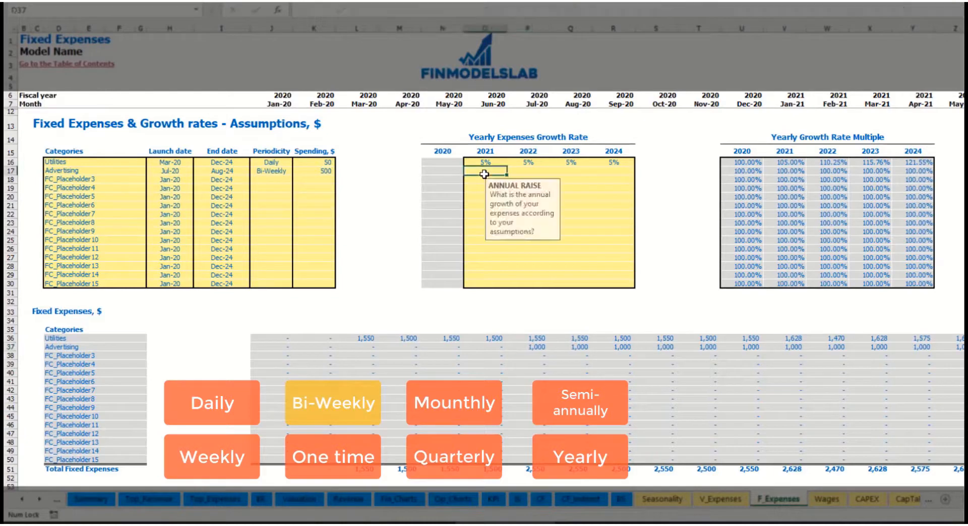
text(5)
key(Return)
key(Up)
key(ctrl+c)
key(Right)
key(shift+Right)
key(shift+Right)
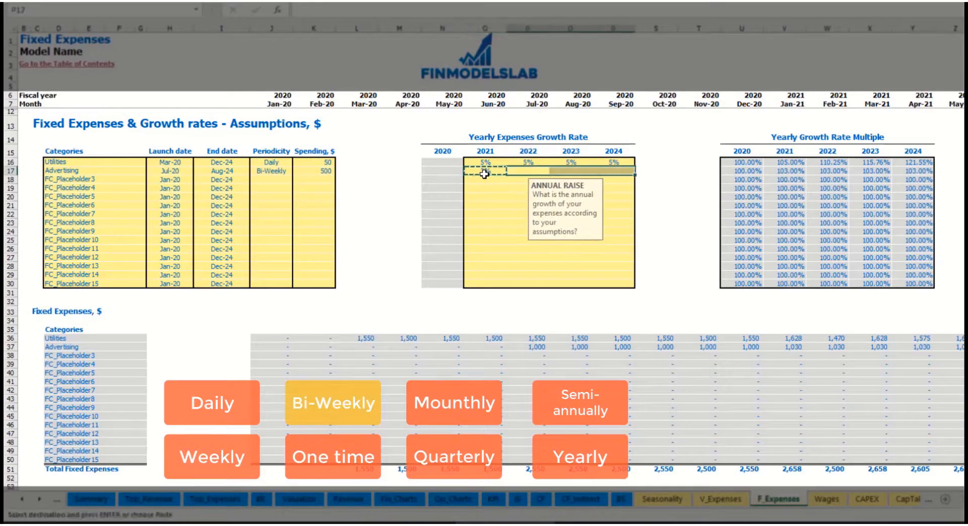
key(ctrl+v)
Examine how the growth rate changes the Advertising amounts from January 2021 through 2024, and check its end date setting
click(965, 356)
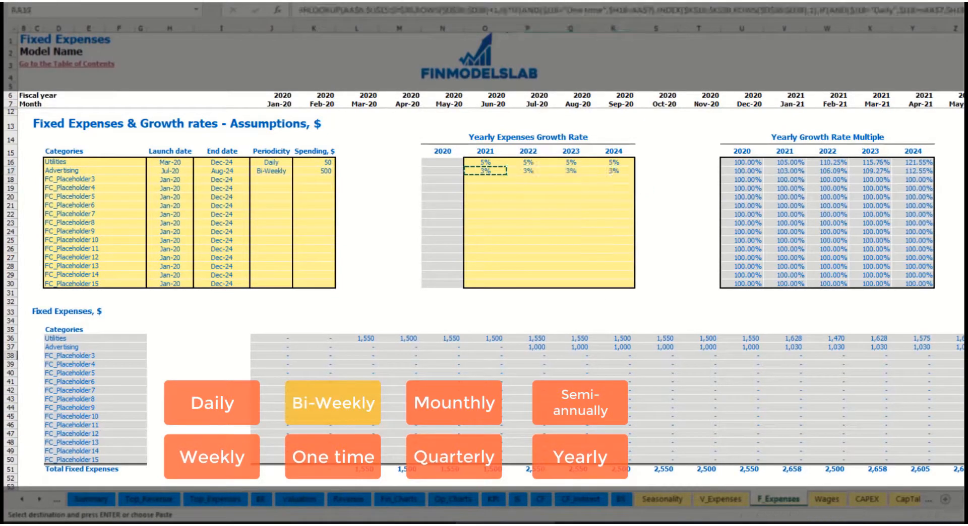
click(928, 346)
click(811, 348)
click(775, 346)
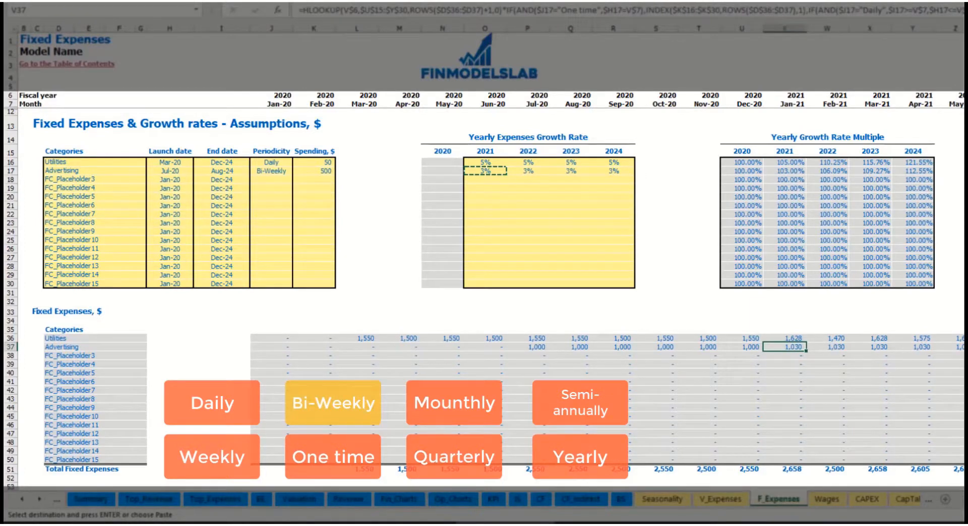
scroll(490, 282, right, 13)
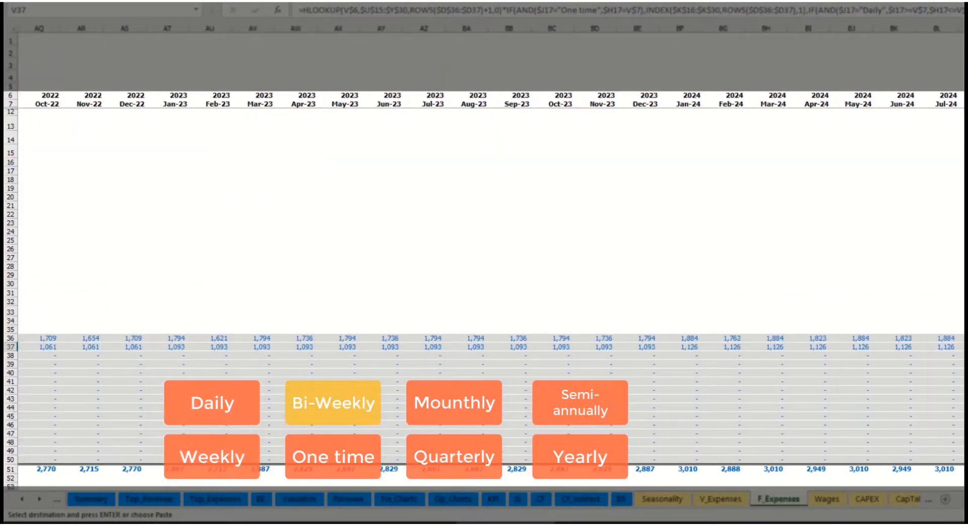
click(960, 29)
scroll(936, 478, left, 14)
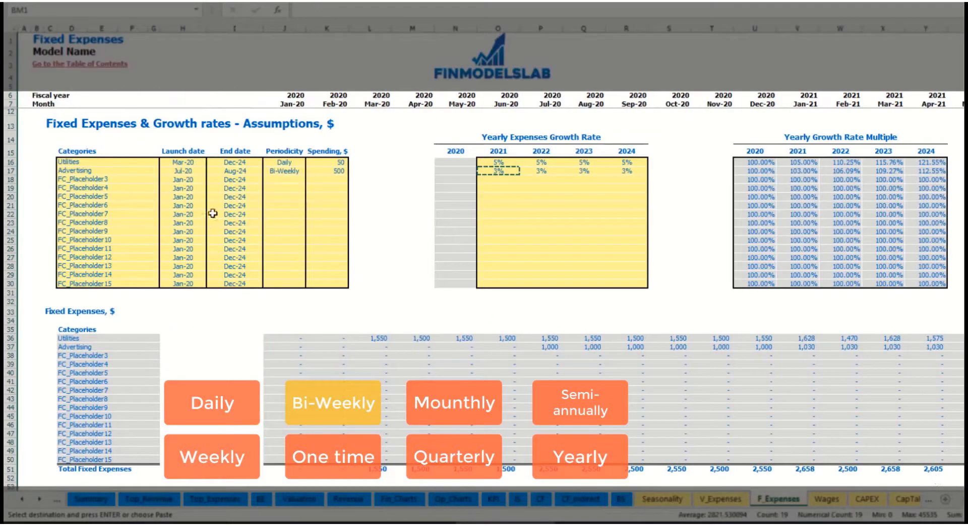
click(237, 172)
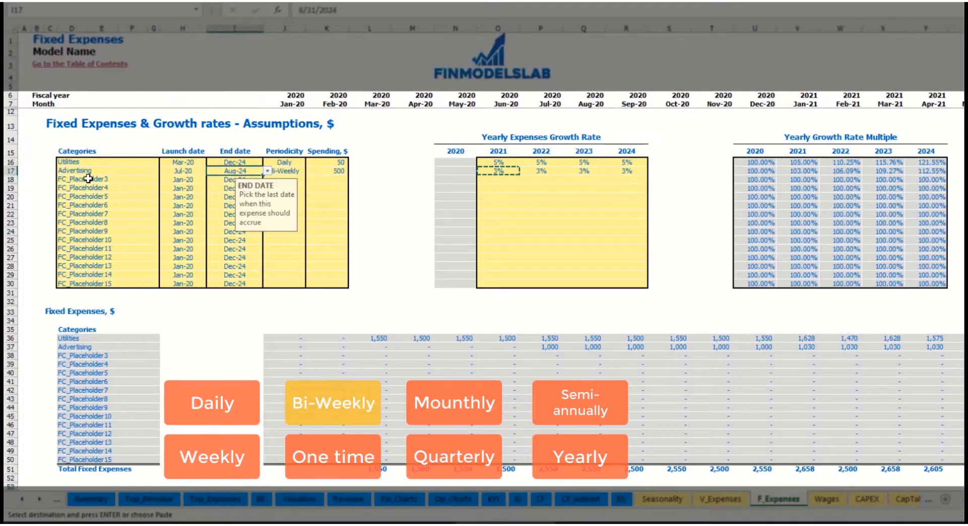
Rename the FC_Placeholder3 fixed expense category as Office Setup
click(88, 179)
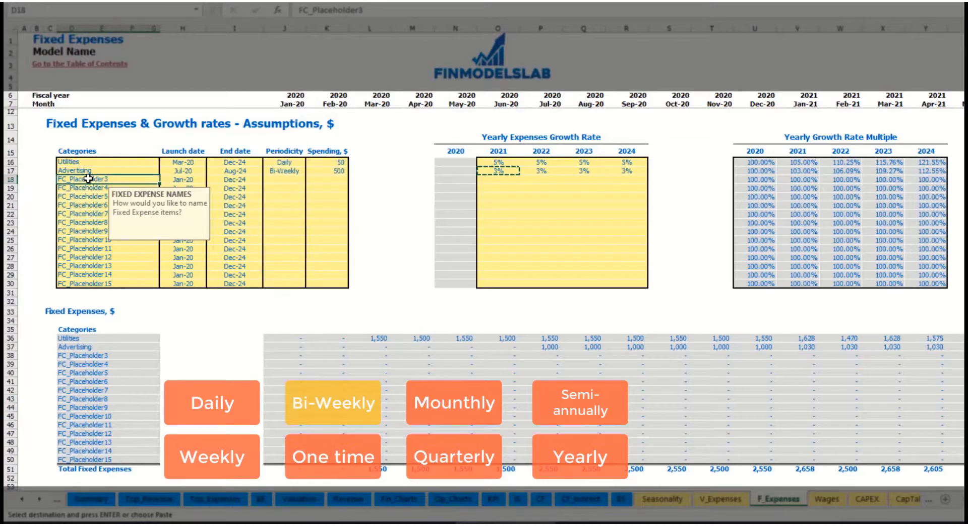
text(Set)
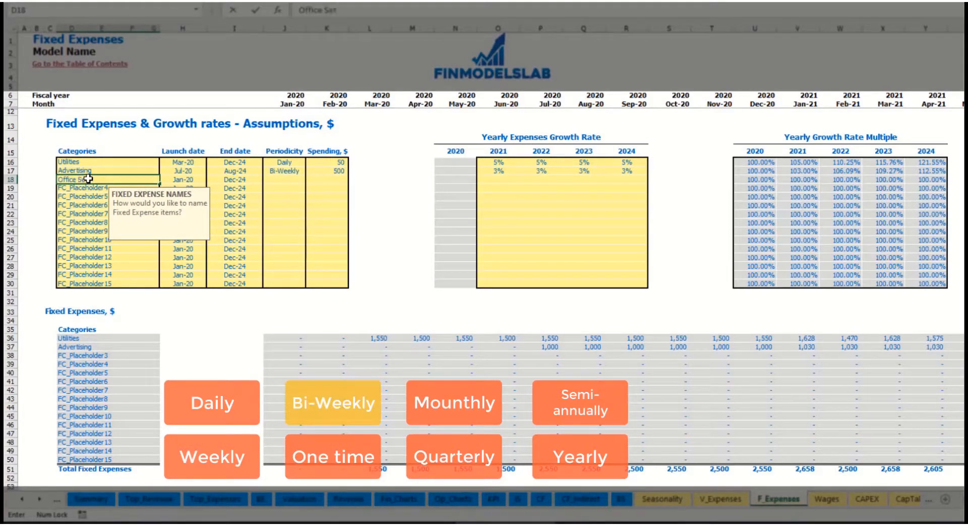
text(ffice Setup)
key(Return)
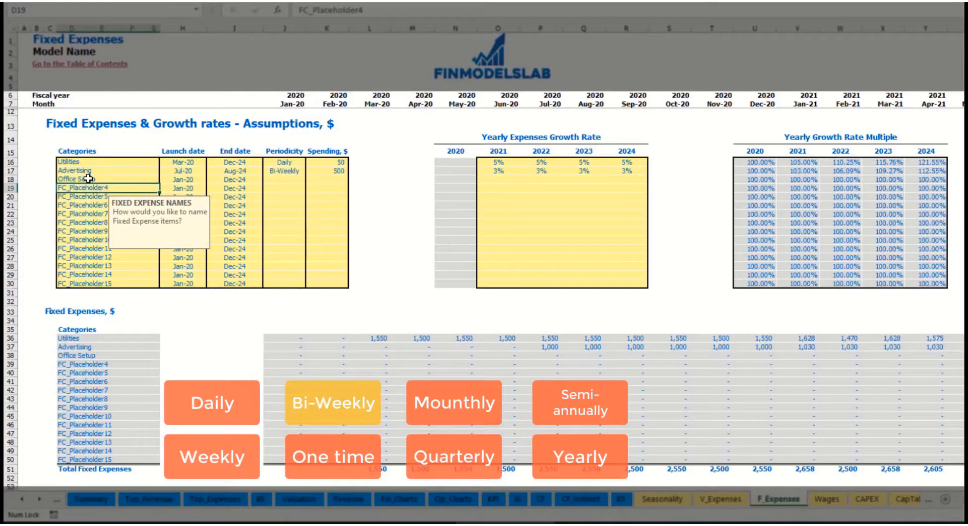
Set the Office Setup periodicity to One time and its launch date to Feb-20
click(287, 182)
click(310, 180)
click(290, 188)
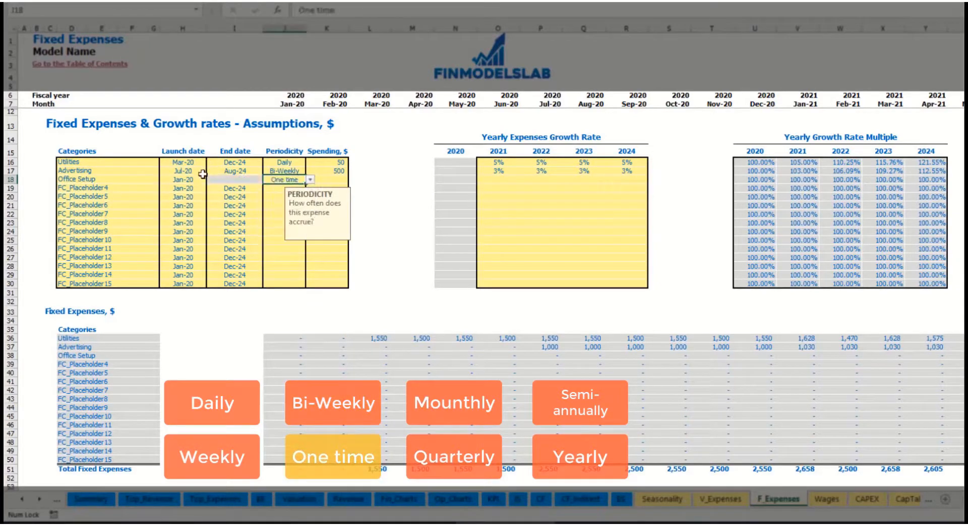
click(194, 180)
click(211, 180)
click(181, 196)
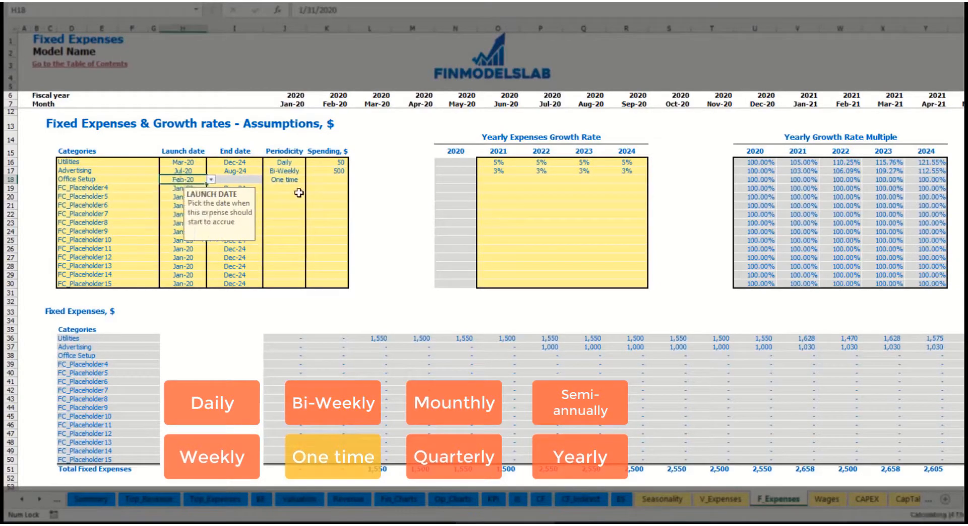
Set the Office Setup spending to 5,000 and check the resulting February 2020 expense
click(319, 180)
text(5,)
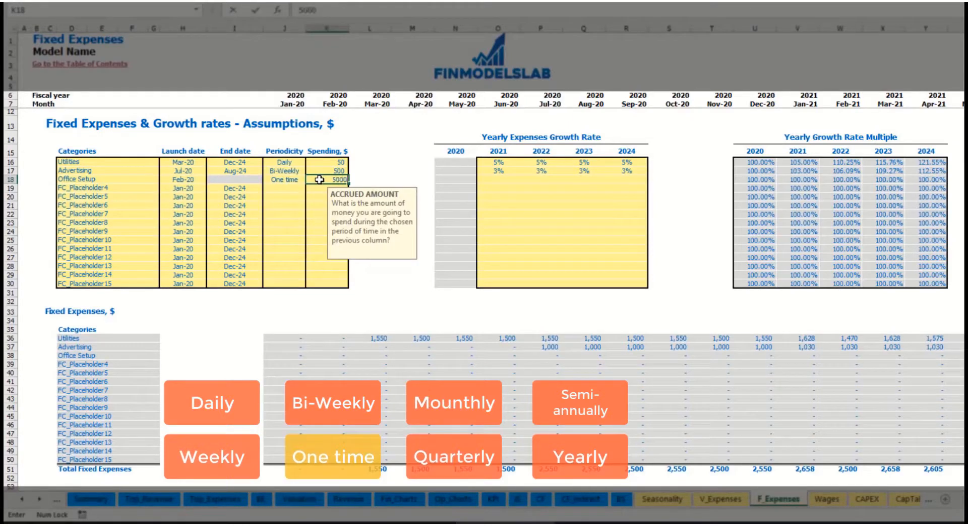
text(000)
key(Return)
drag(498, 180, 618, 181)
click(341, 356)
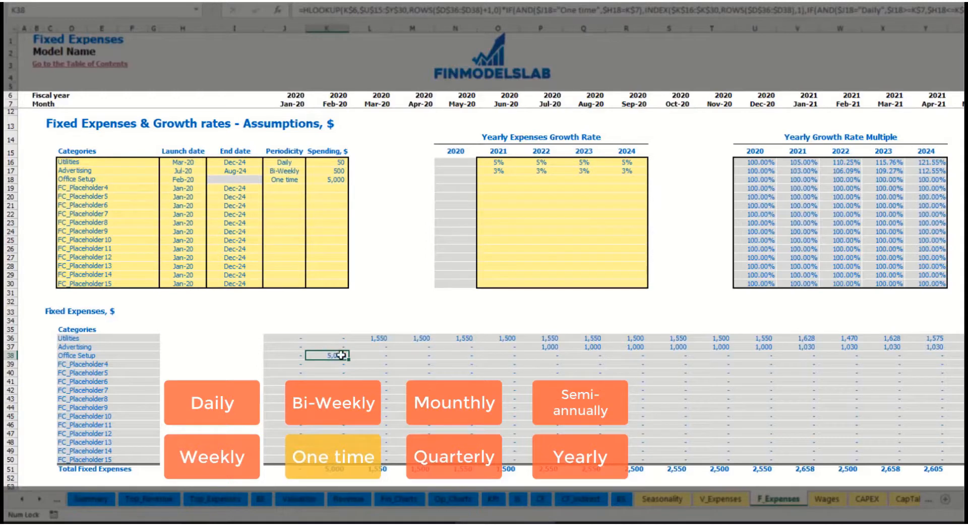
Rename the FC_Placeholder4 fixed expense category as Insurance
click(136, 191)
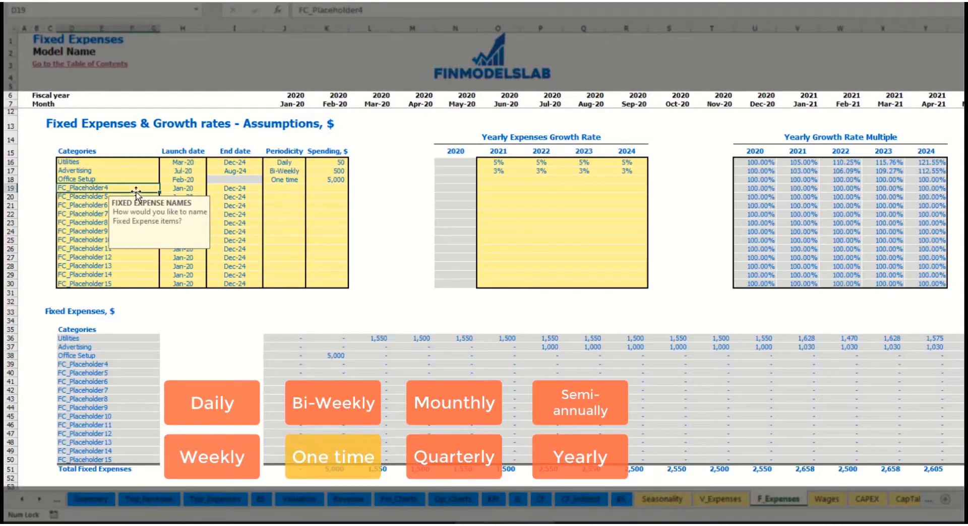
text(Insura)
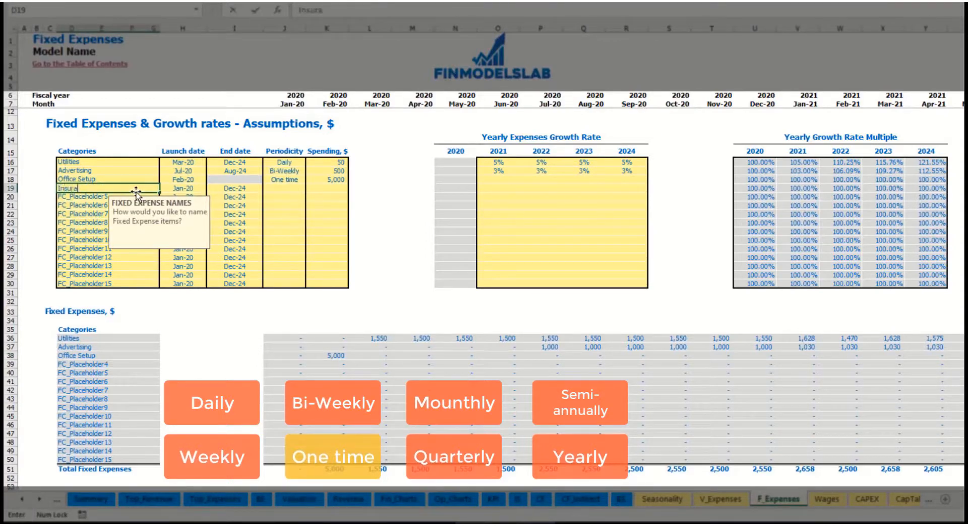
text(nce)
key(Return)
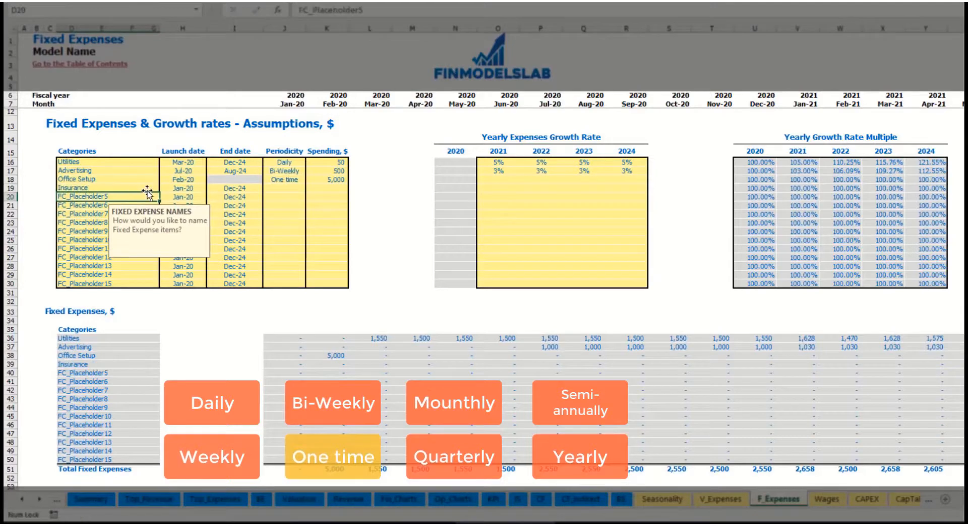
Set the Insurance periodicity to Monthly and its spending to 1,000, checking its launch and end dates
click(183, 189)
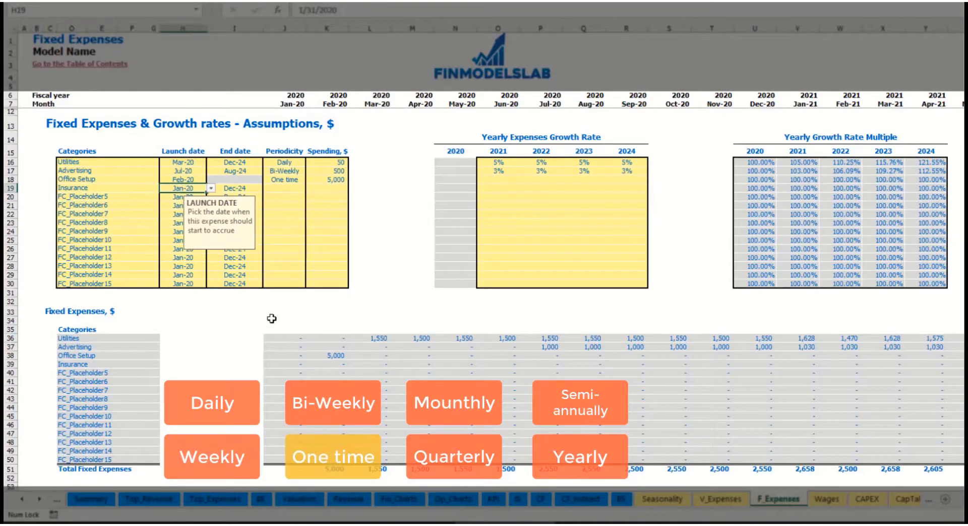
click(246, 189)
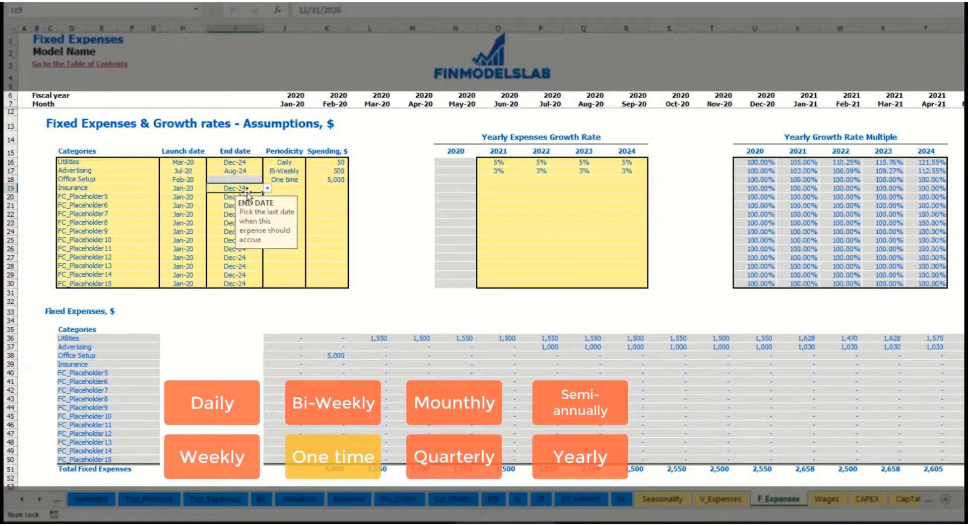
click(294, 190)
click(310, 188)
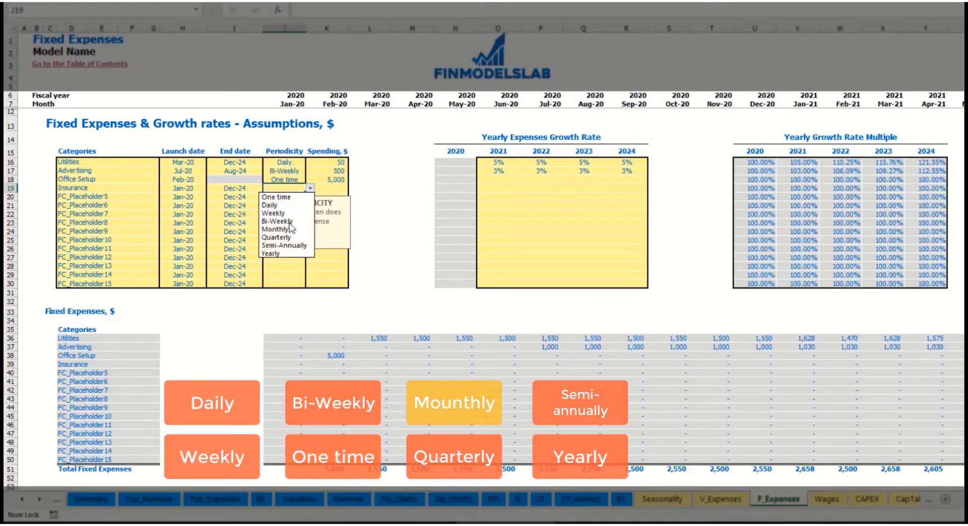
click(275, 229)
click(334, 188)
text(10)
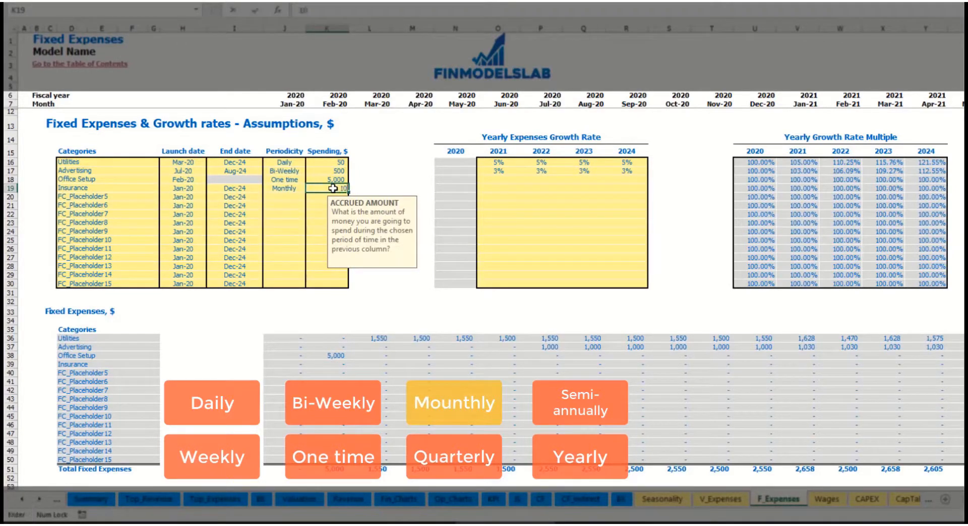
Set the Insurance yearly expenses growth rates to 5% for 2021, 3% for 2022, 2% for 2023 and 1% for 2024
click(499, 189)
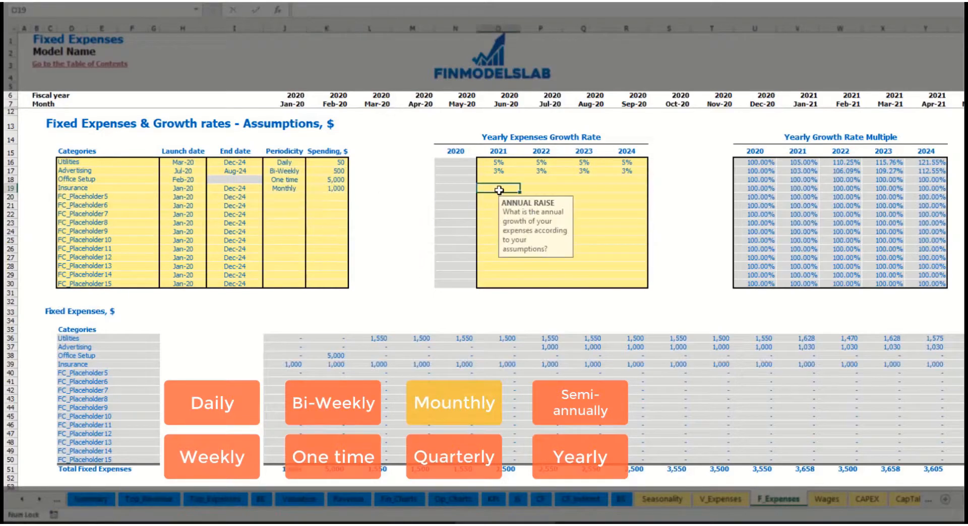
text(5)
key(Return)
key(Up)
key(Right)
text(3)
key(Right)
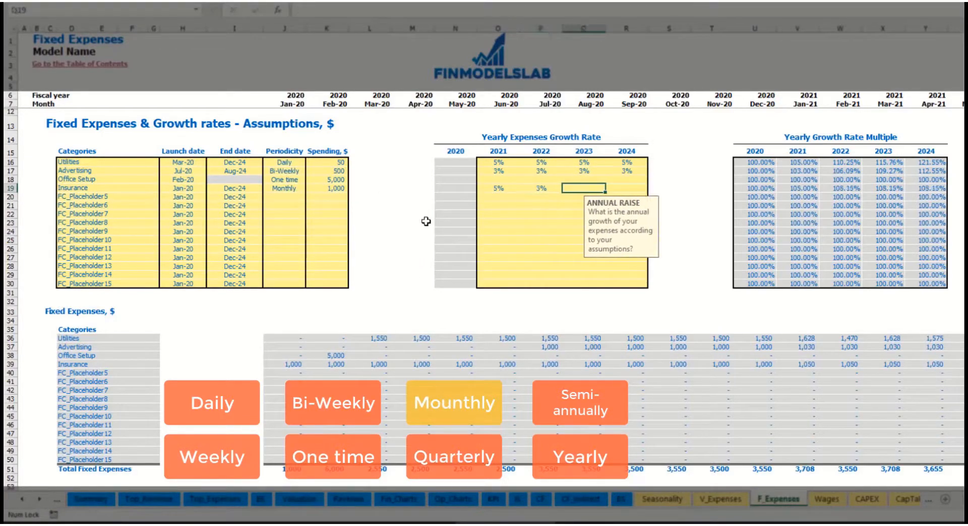
text(2)
key(Right)
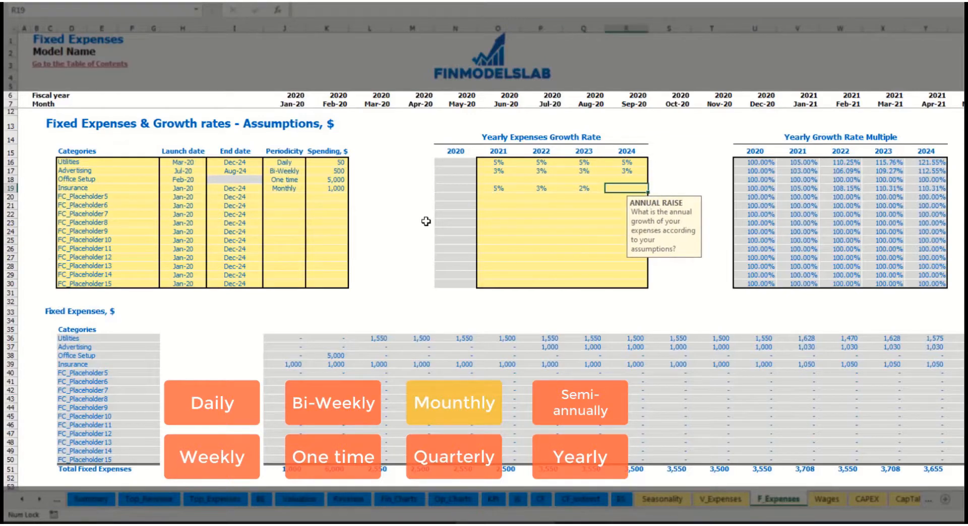
text(1)
key(Return)
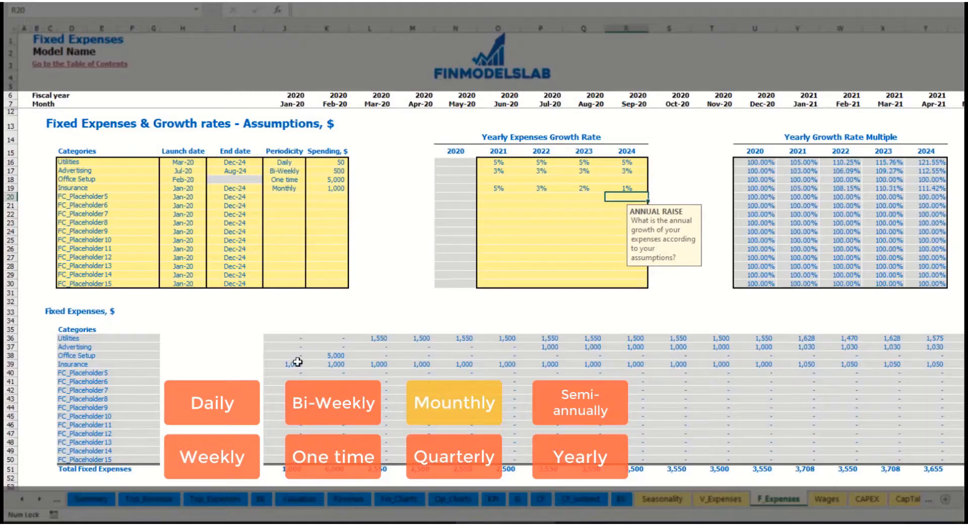
Examine the monthly Insurance amounts across 2020 and how the growth rate affects them from January 2021 onward
drag(296, 364, 784, 365)
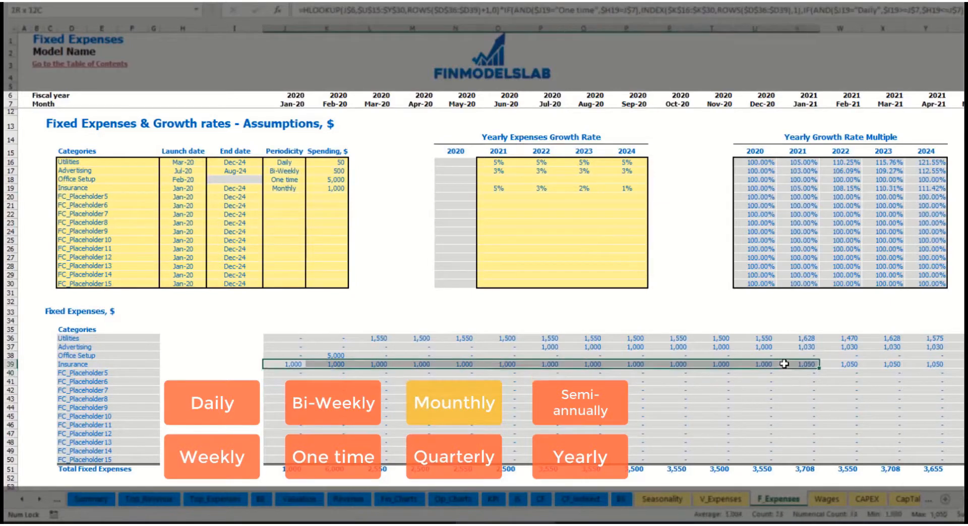
click(782, 366)
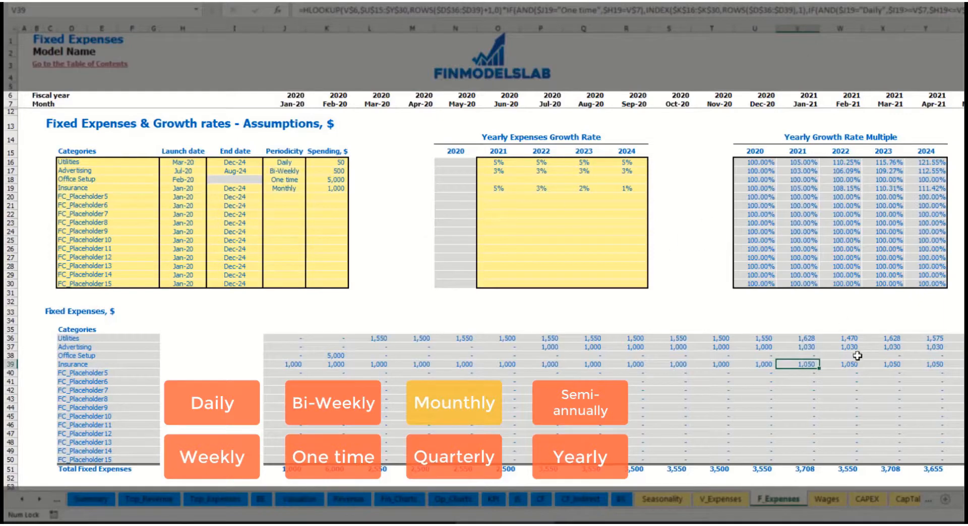
scroll(491, 247, right, 5)
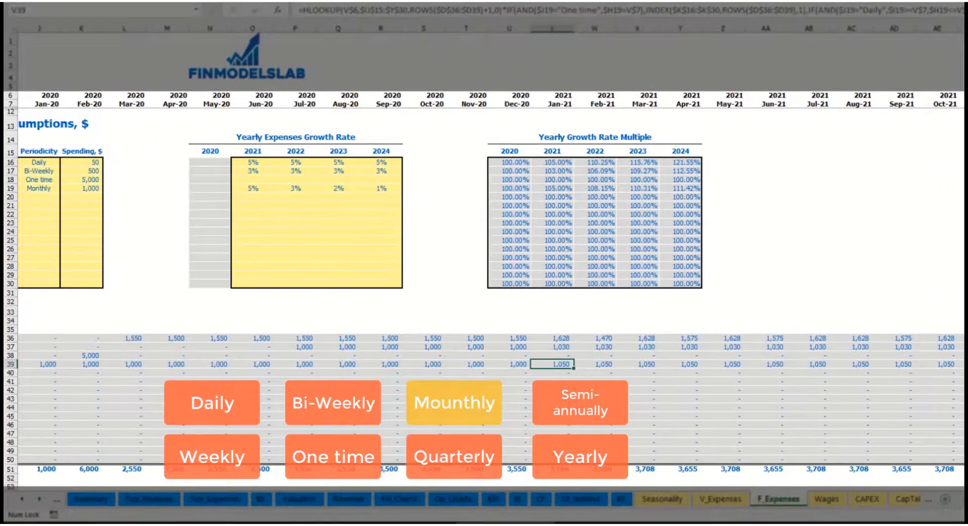
click(964, 28)
click(963, 365)
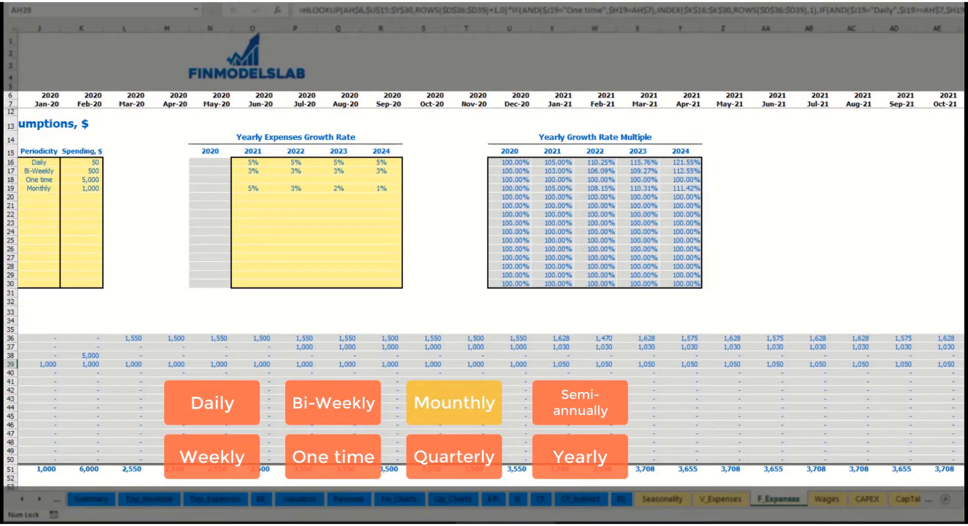
scroll(430, 312, left, 5)
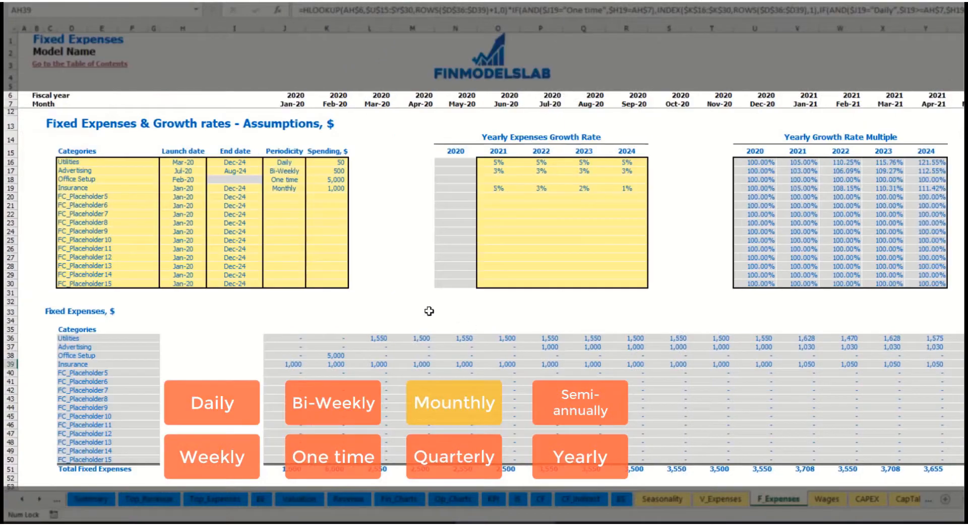
Switch the Insurance periodicity to Quarterly and check in which months the expense accrues
click(294, 189)
click(310, 188)
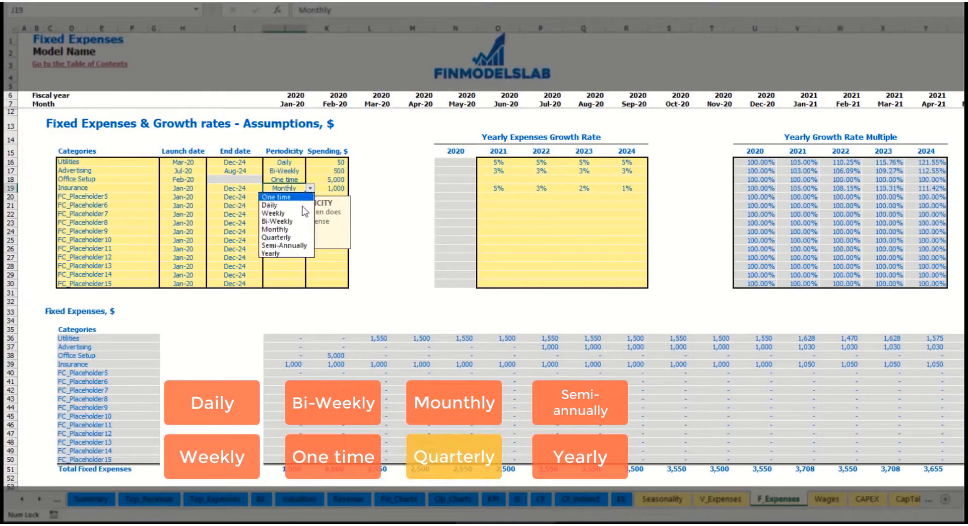
click(309, 241)
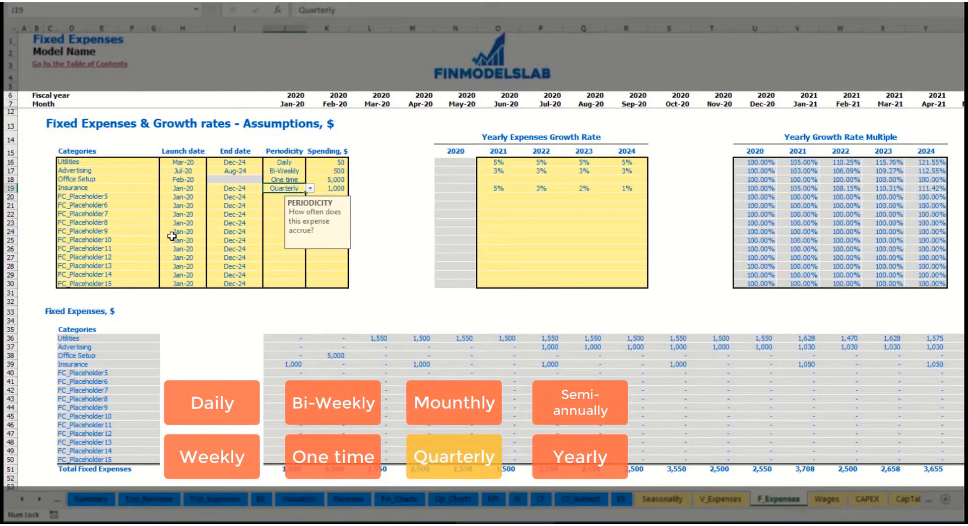
click(282, 365)
click(417, 362)
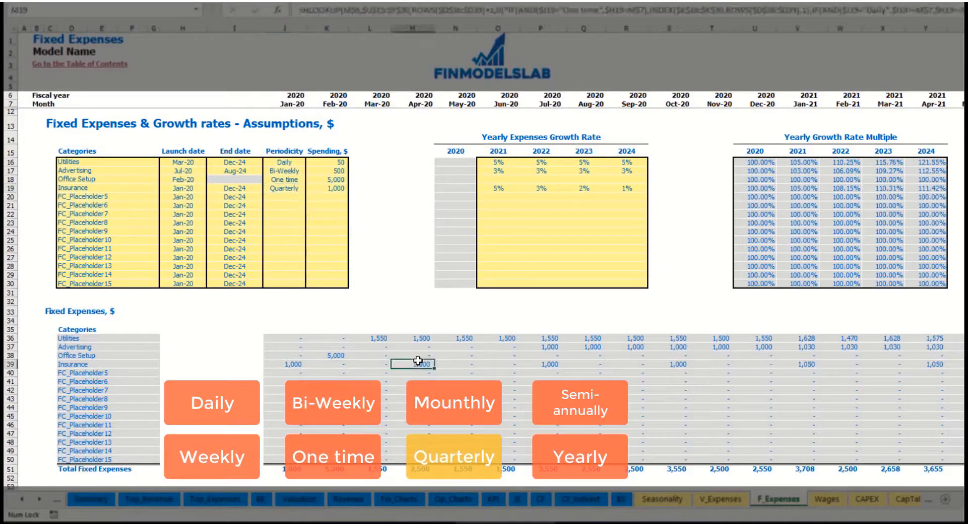
Set the Insurance launch date to Feb-20 and check the quarterly accrual months in the Fixed Expenses table
click(198, 186)
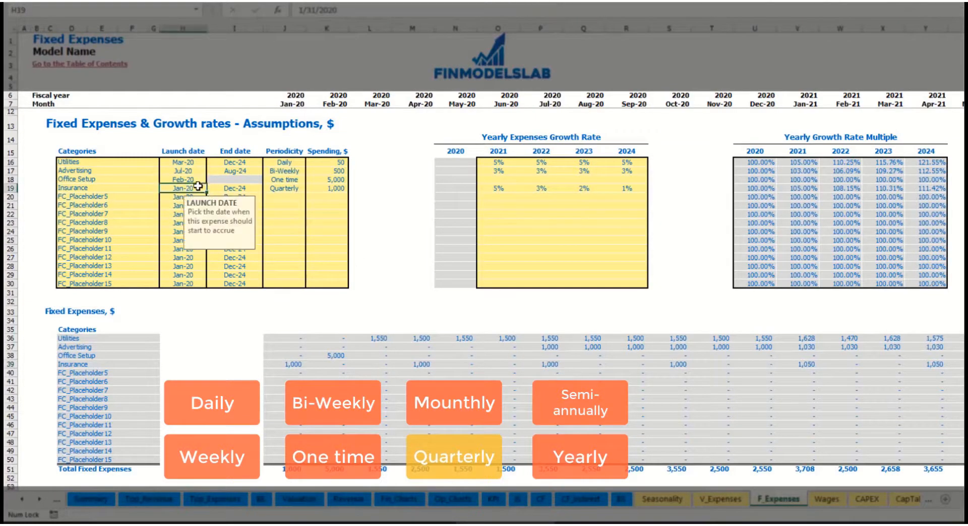
click(209, 188)
click(177, 201)
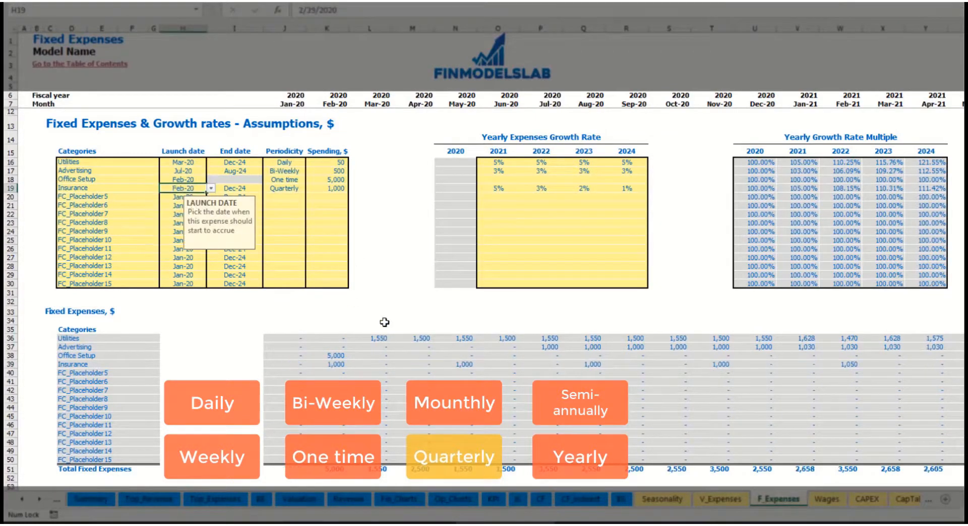
click(338, 363)
click(463, 364)
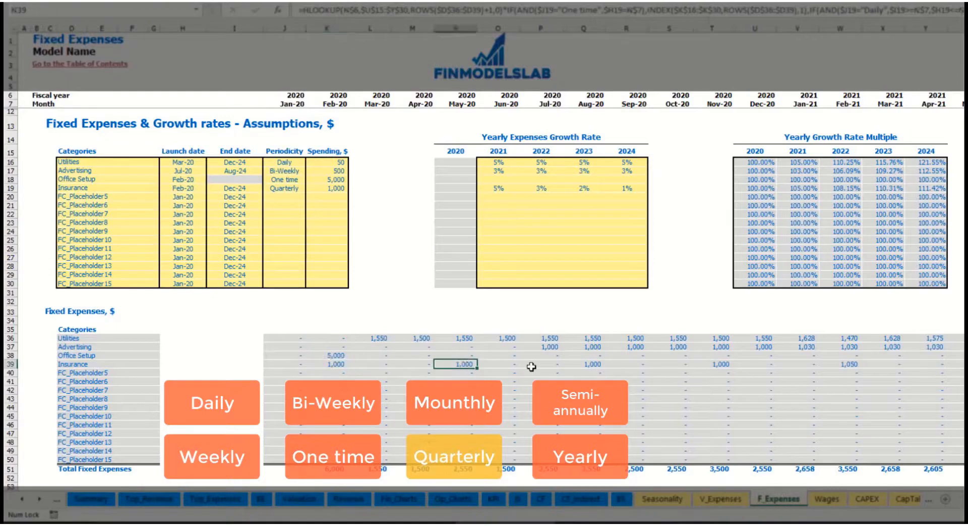
click(597, 361)
click(328, 364)
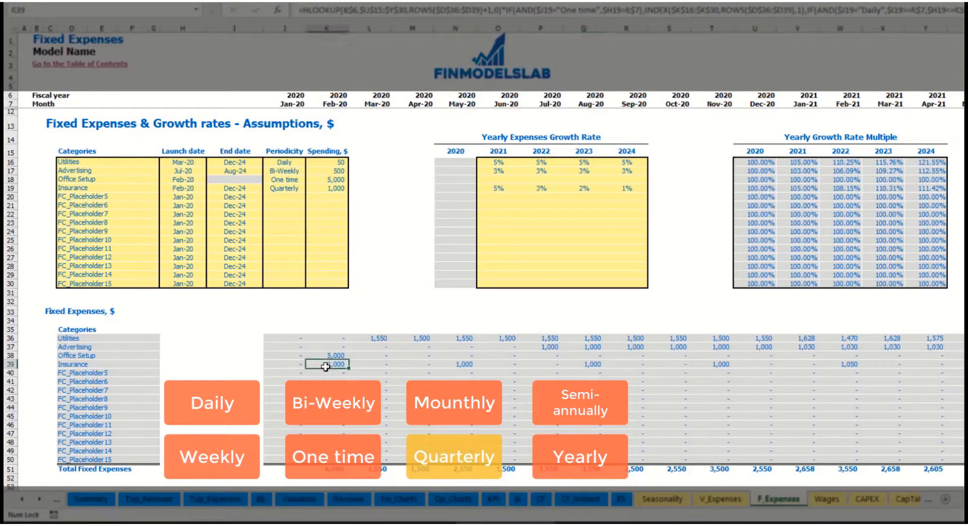
click(467, 365)
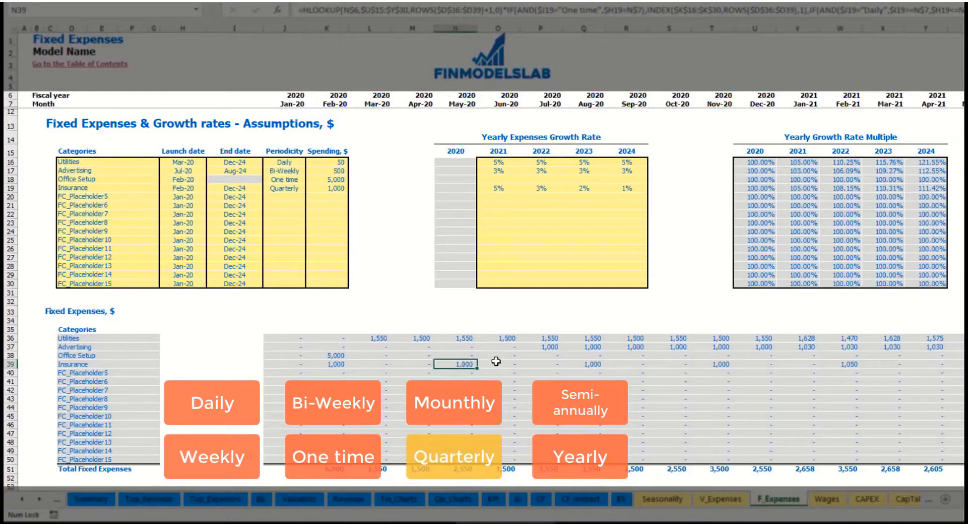
Switch the Insurance periodicity to Semi-Annually and check its accruals through February 2021
click(301, 189)
click(310, 188)
click(298, 245)
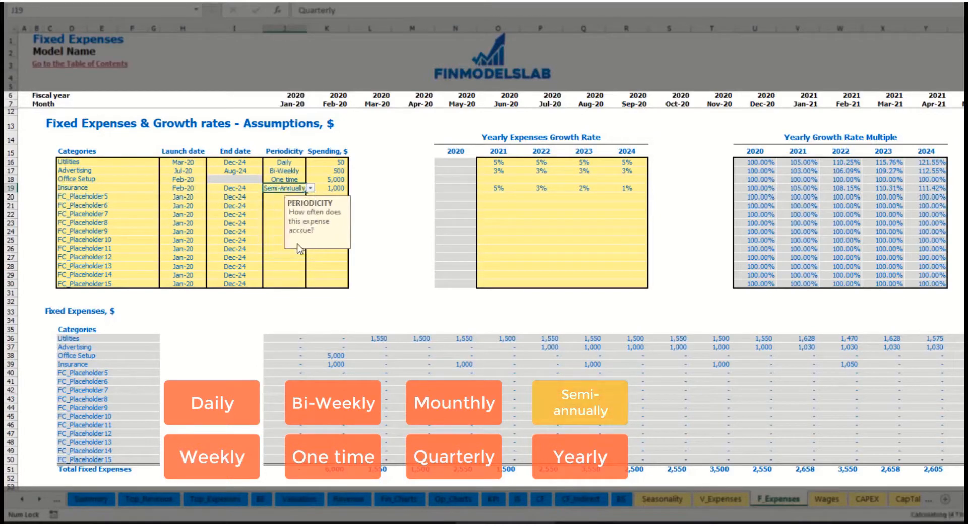
drag(330, 356, 817, 365)
click(840, 373)
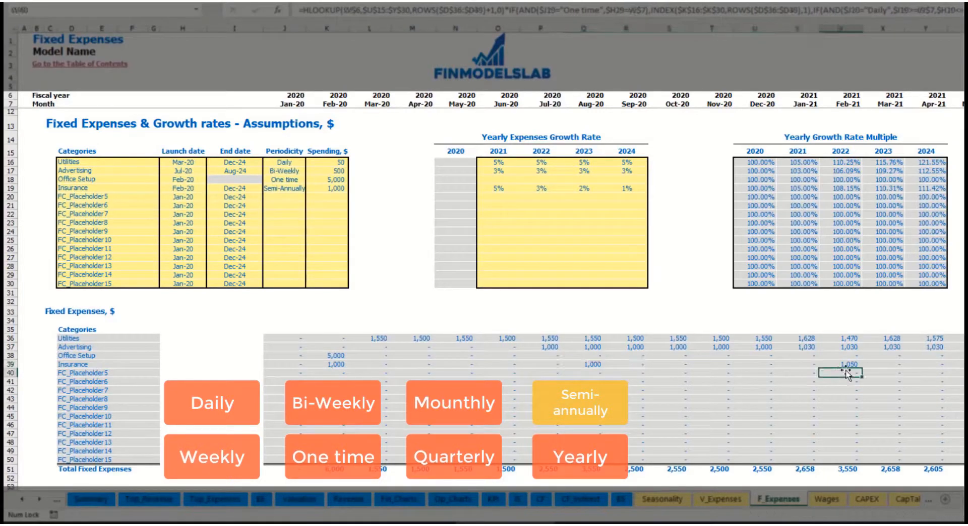
Set the Insurance periodicity to Yearly and check its accruals from February 2020 into 2021
click(290, 188)
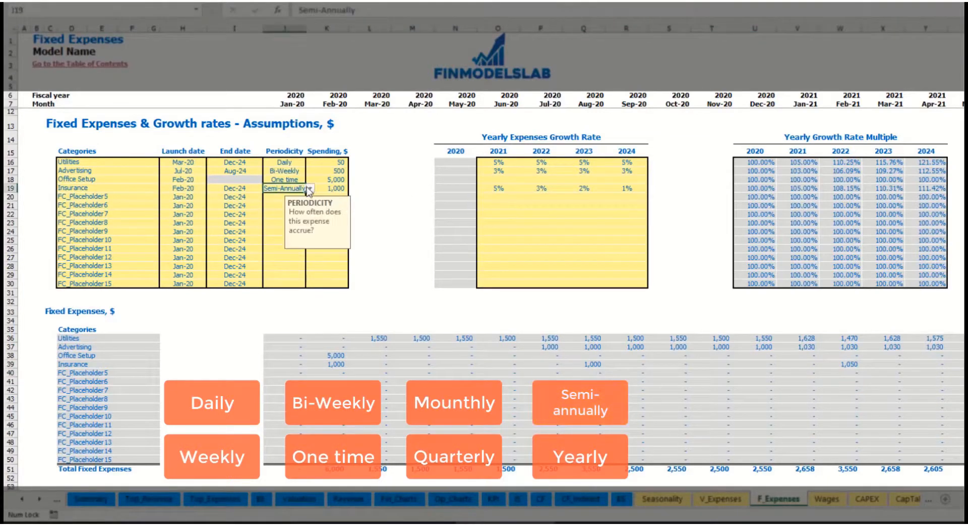
click(310, 188)
click(278, 254)
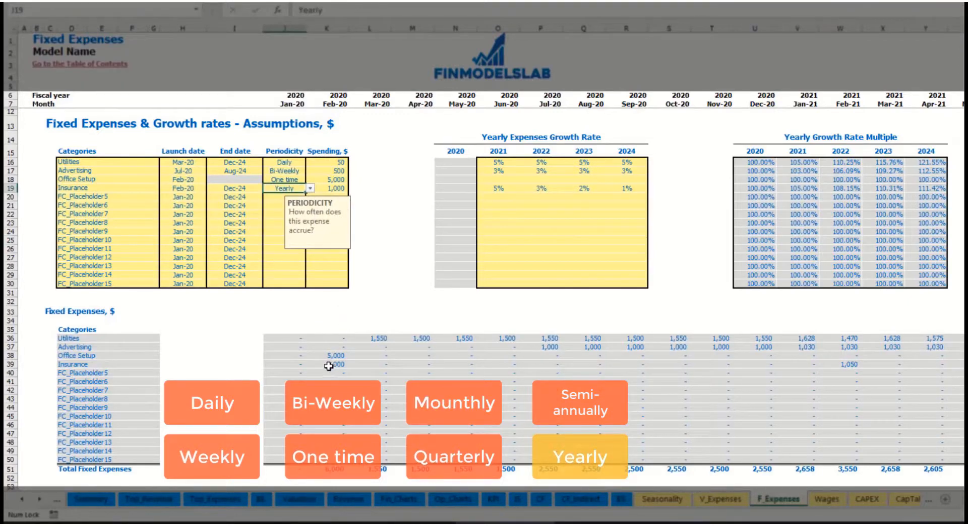
drag(328, 366, 955, 366)
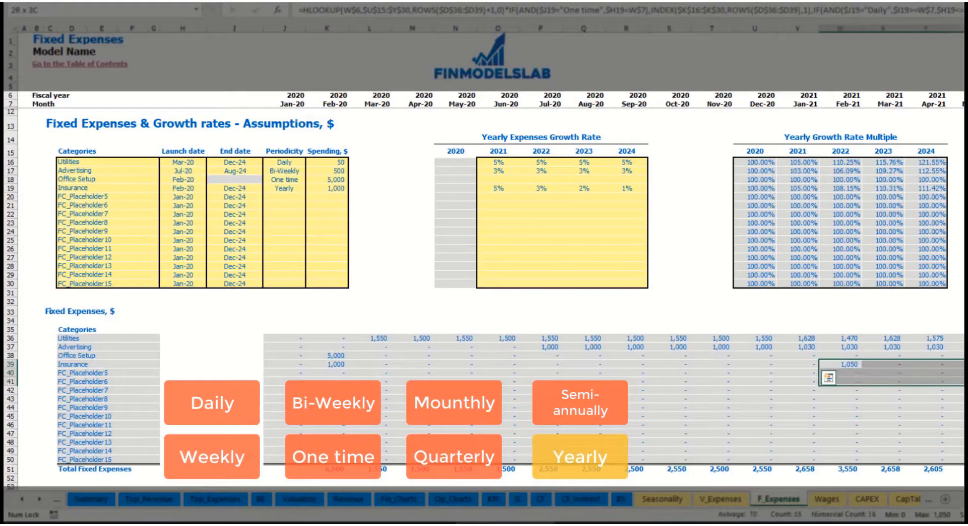
Review the Insurance launch and end dates and the monthly amounts of all categories in the Fixed Expenses table
click(190, 189)
click(234, 186)
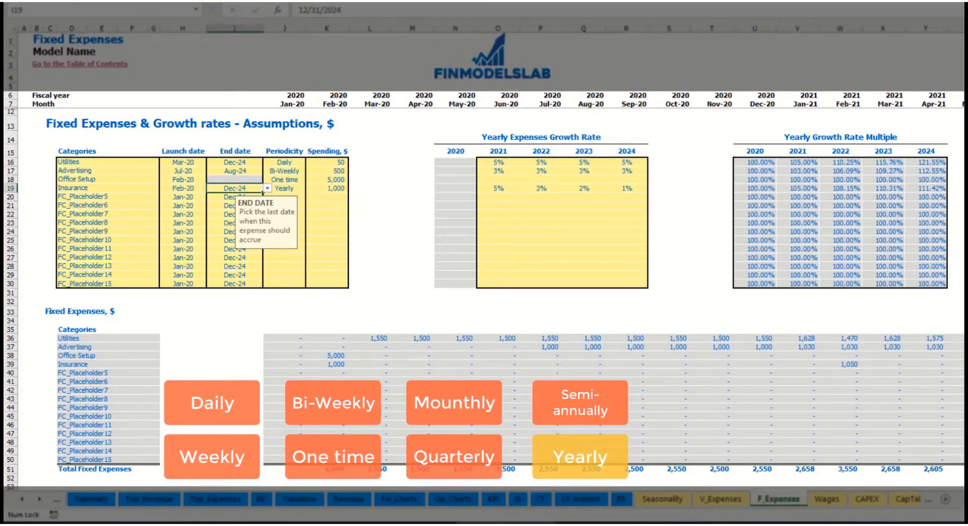
click(675, 283)
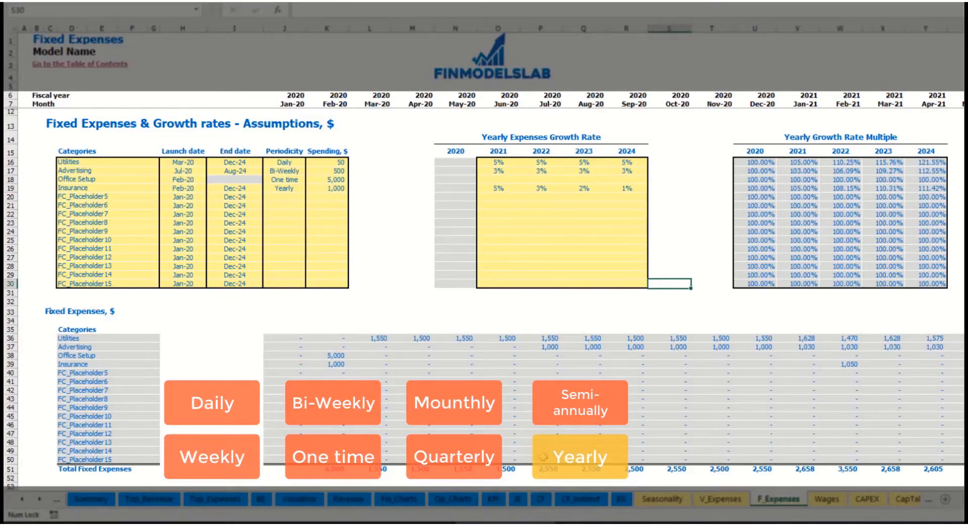
click(282, 338)
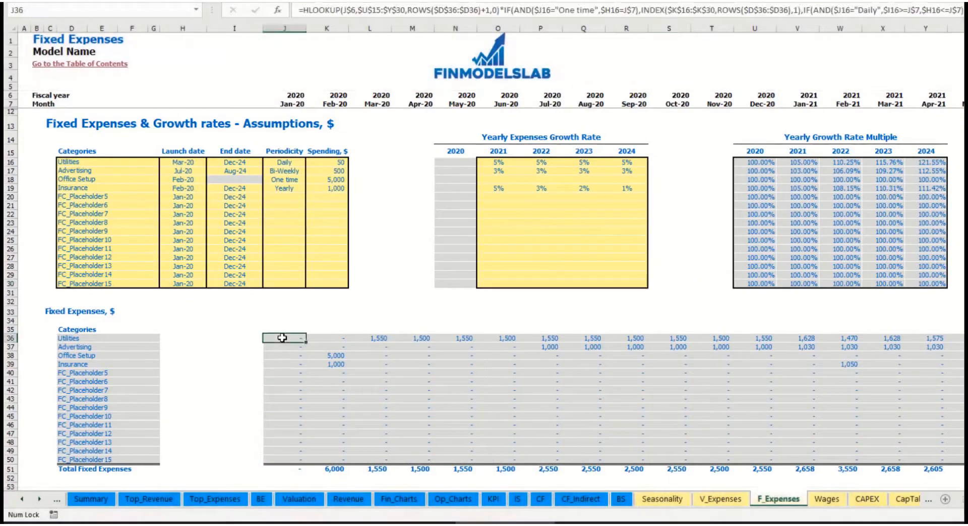
drag(283, 338, 890, 459)
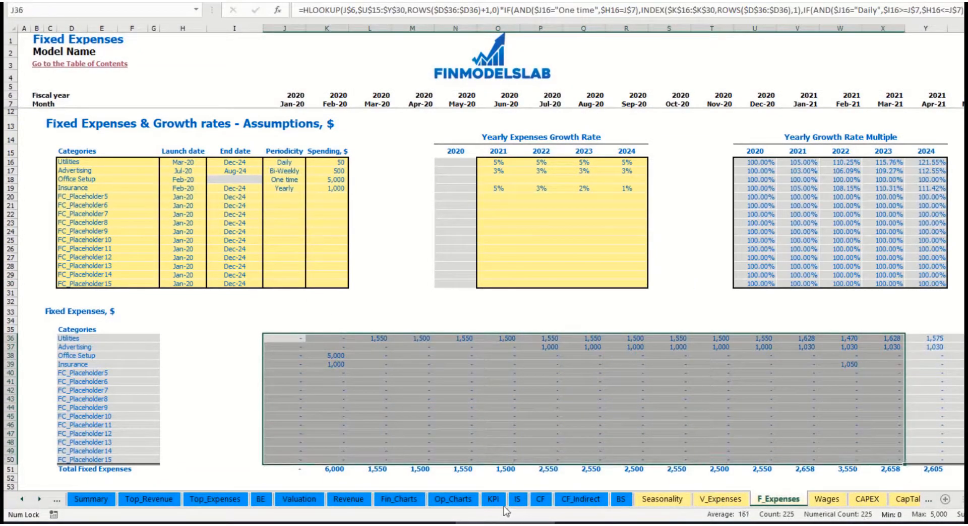
Expand the Total Fixed Expenses group in the Income Statement and review the monthly amounts of each fixed expense category
click(517, 499)
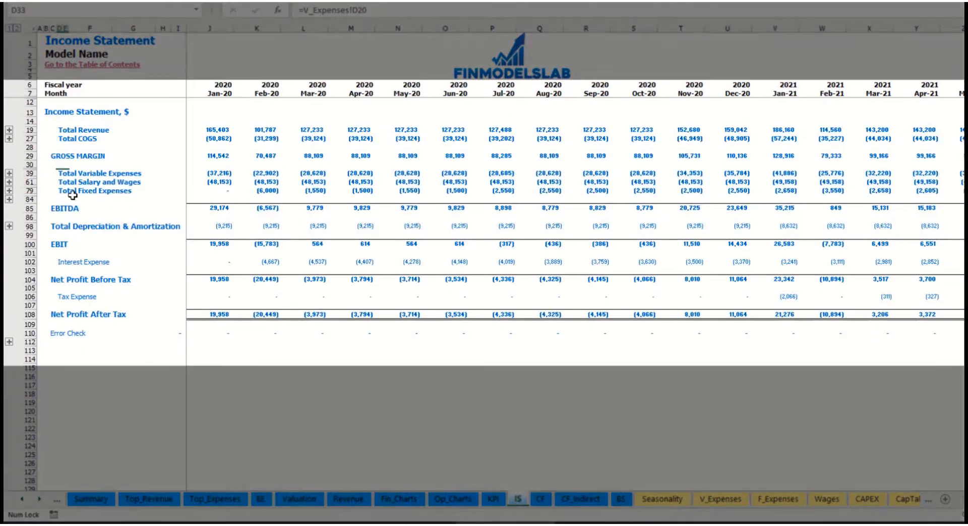
click(60, 191)
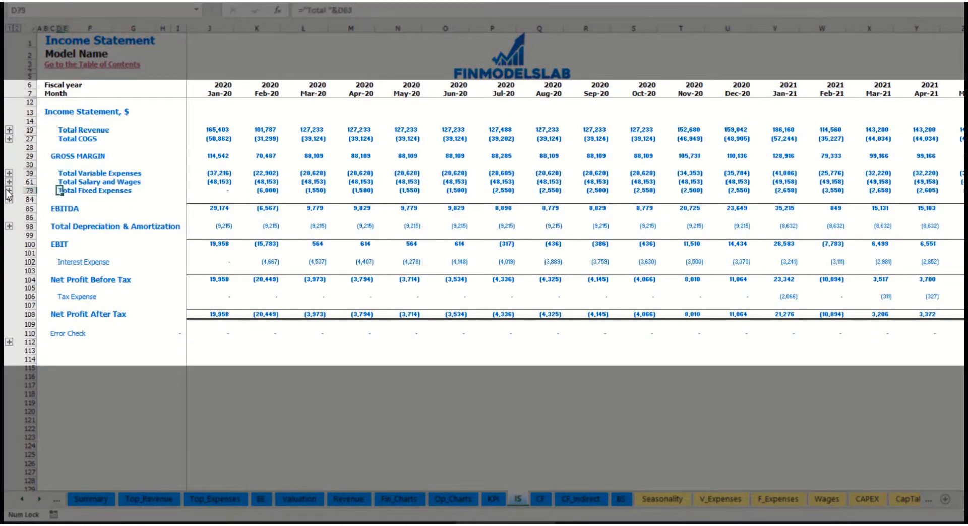
click(9, 191)
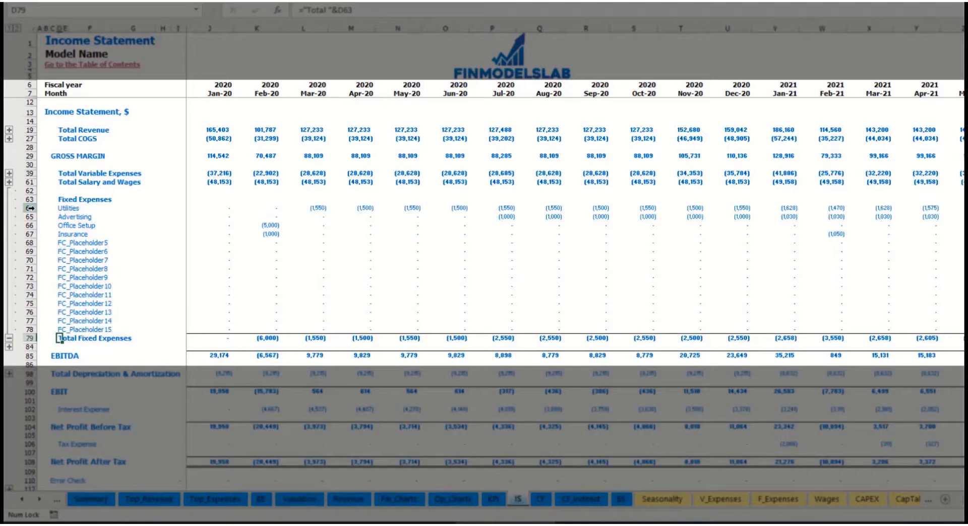
drag(31, 208, 33, 222)
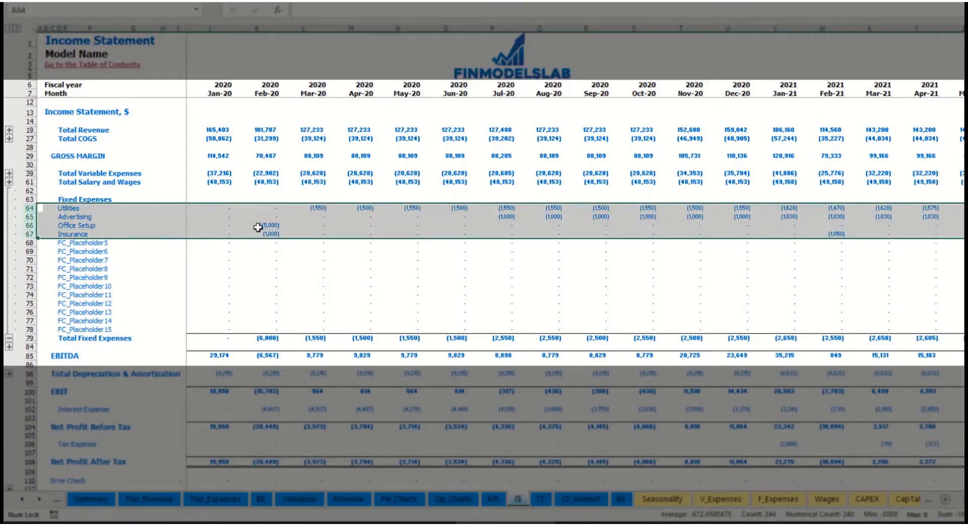
click(63, 207)
drag(63, 207, 68, 330)
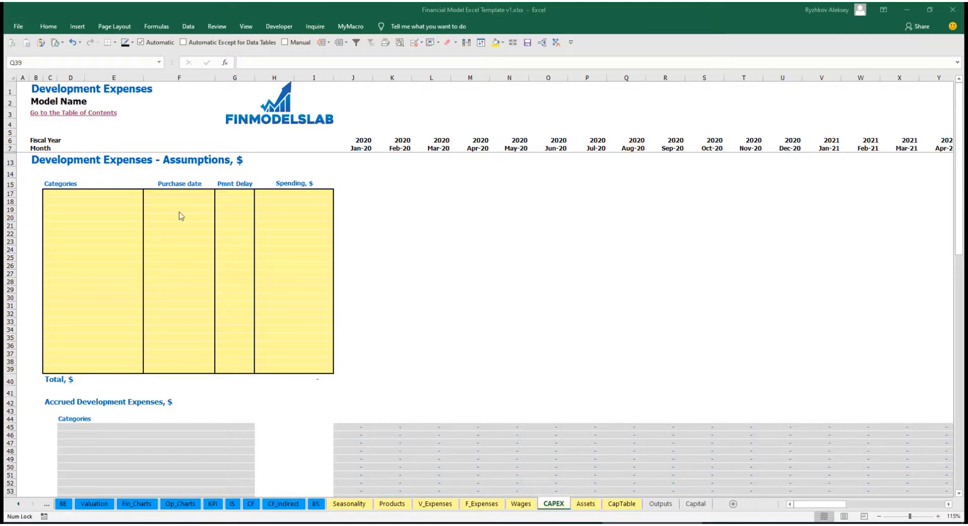
Add an "Office dev" category to the CAPEX development expenses with purchase date Feb-20 and spending of 10,000
click(117, 194)
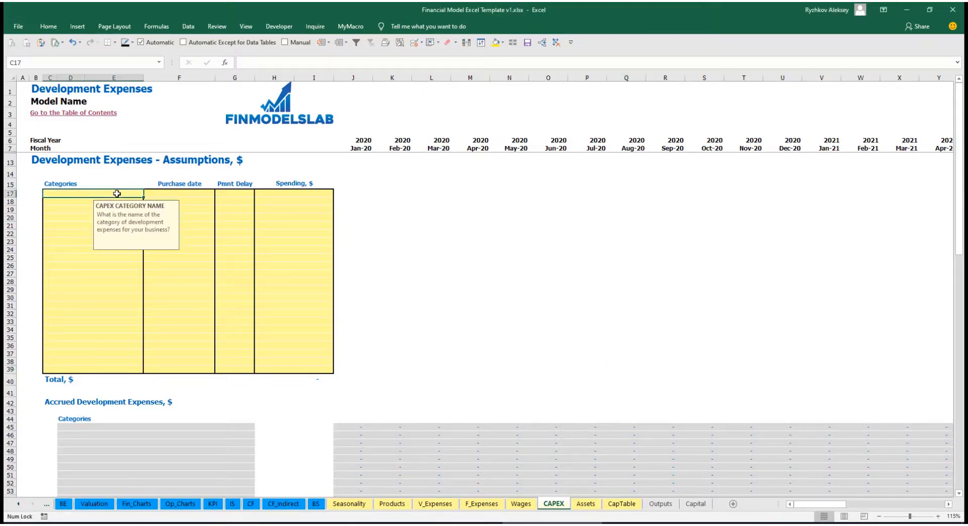
text(Office dev)
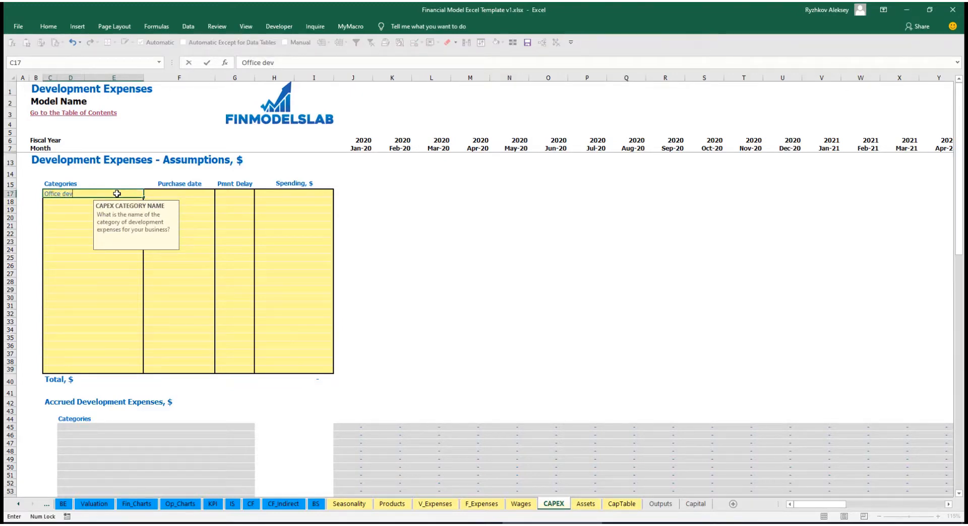
key(Return)
click(218, 193)
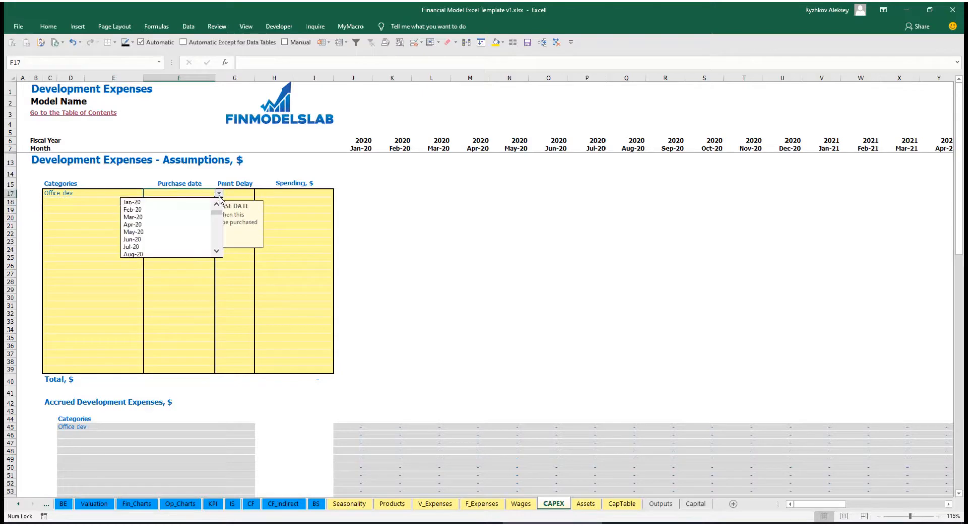
click(201, 205)
click(282, 192)
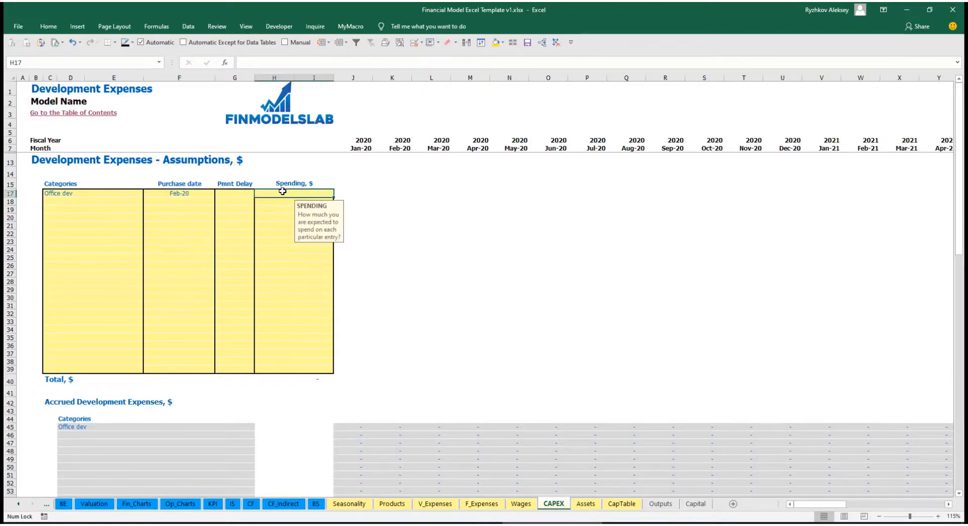
text(10000)
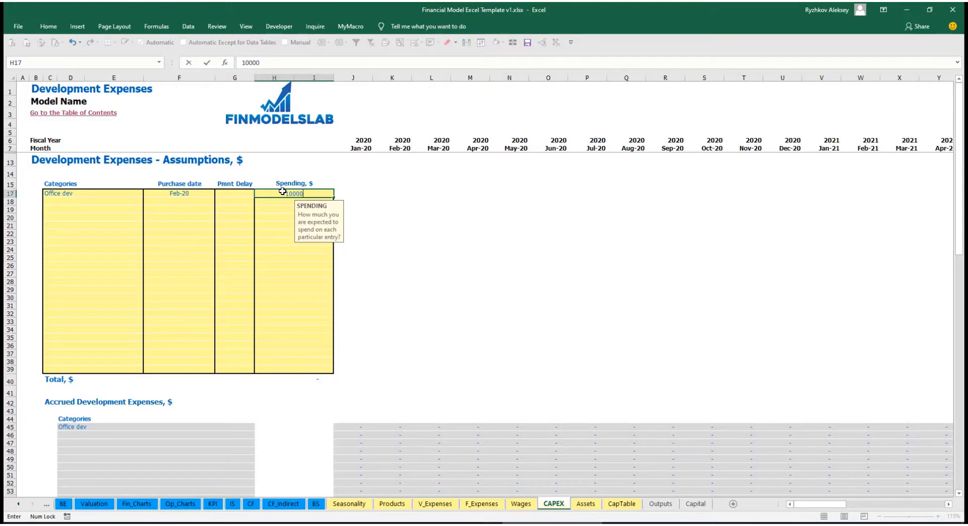
key(Return)
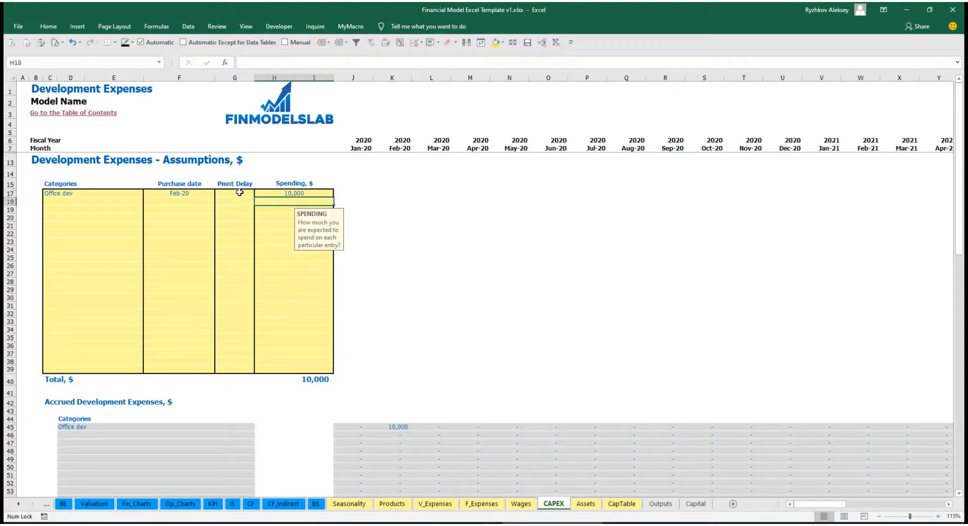
Set the payment delay of the Office dev expense to 2M
click(239, 192)
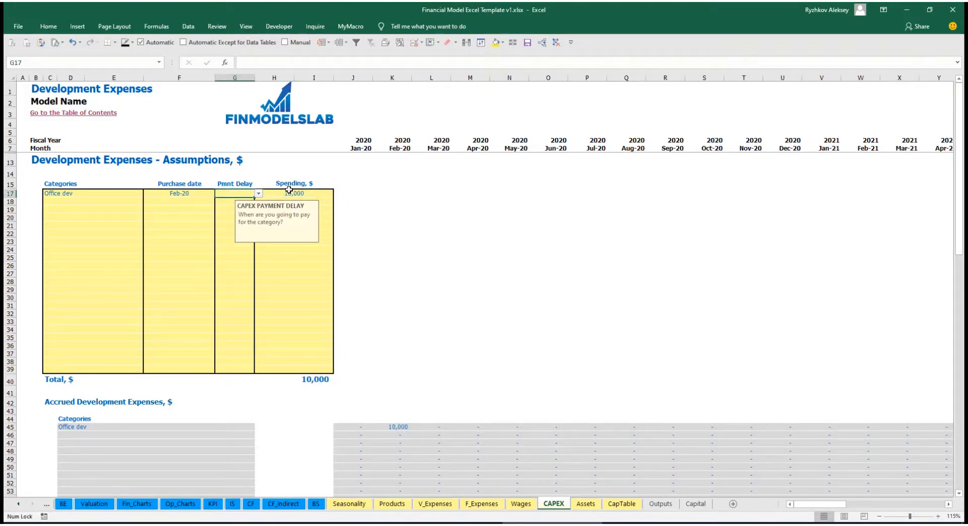
click(259, 194)
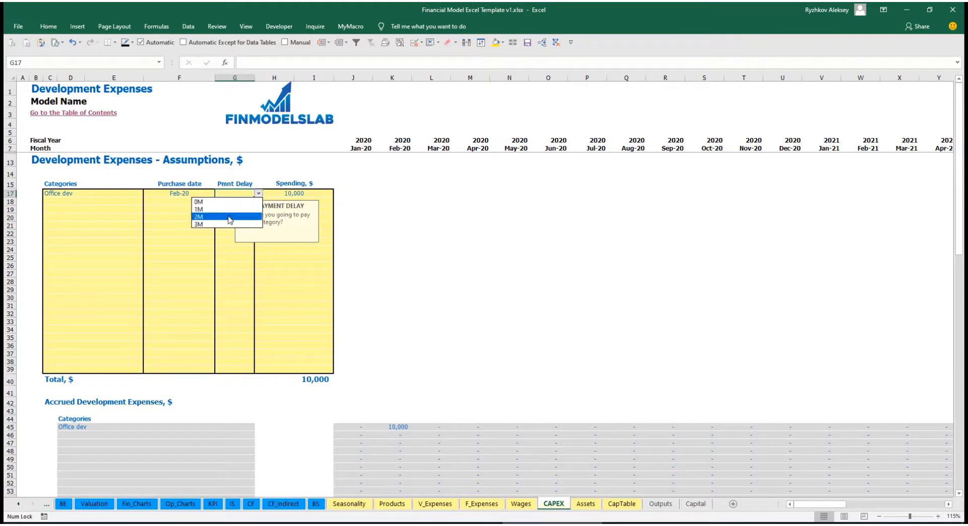
click(235, 218)
click(419, 220)
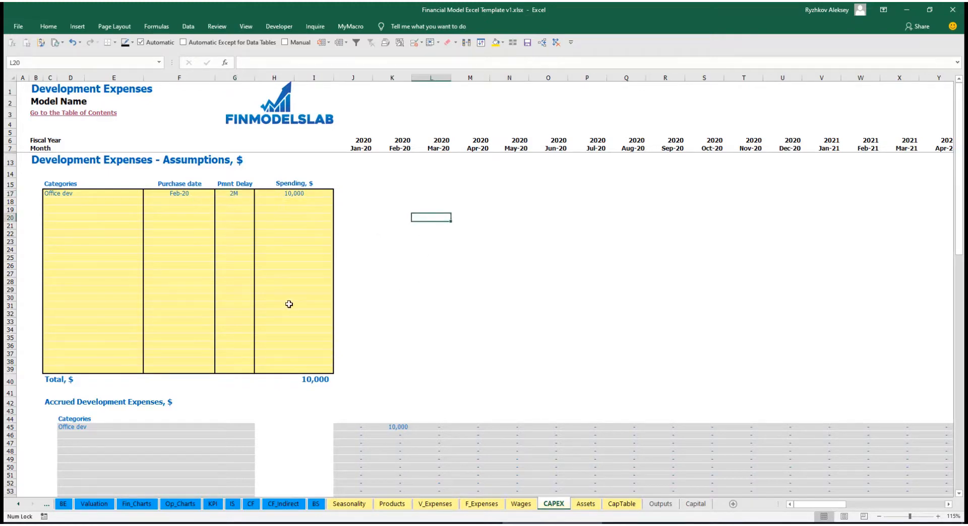
Compare the months in which the Office dev expense is accrued and paid, and review the CAPEX summary balances
click(398, 427)
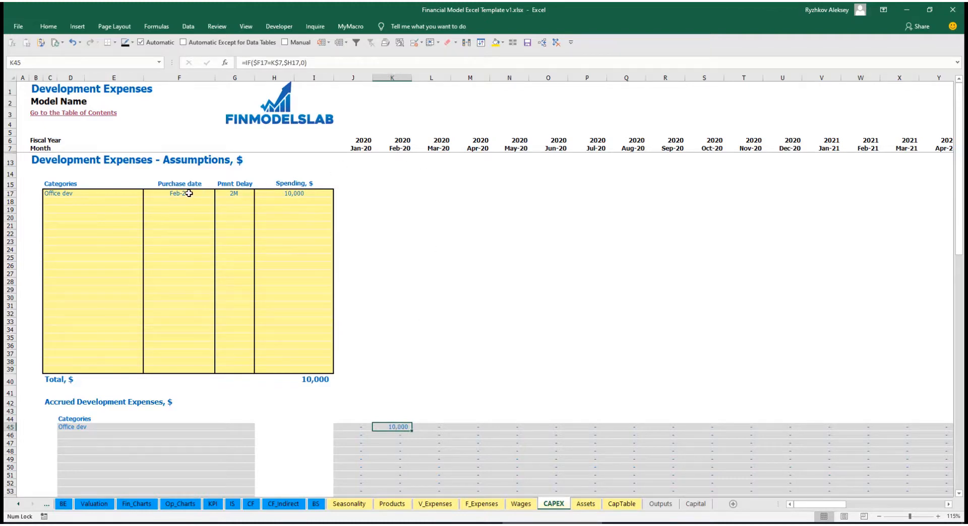
scroll(397, 254, down, 10)
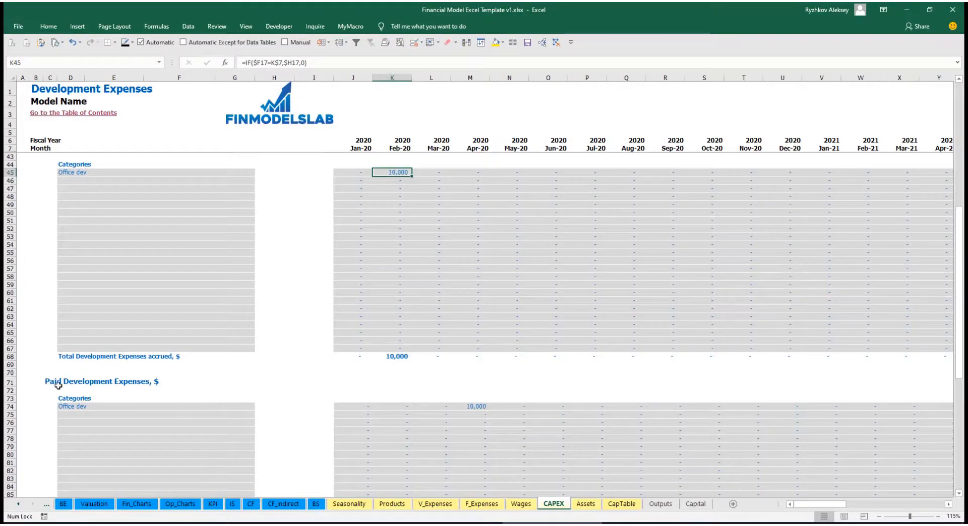
click(471, 407)
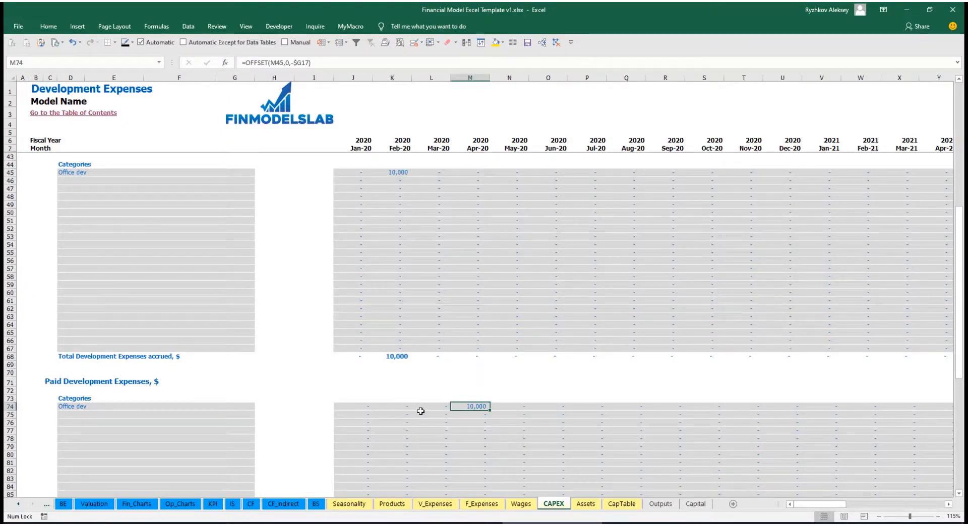
scroll(451, 406, down, 13)
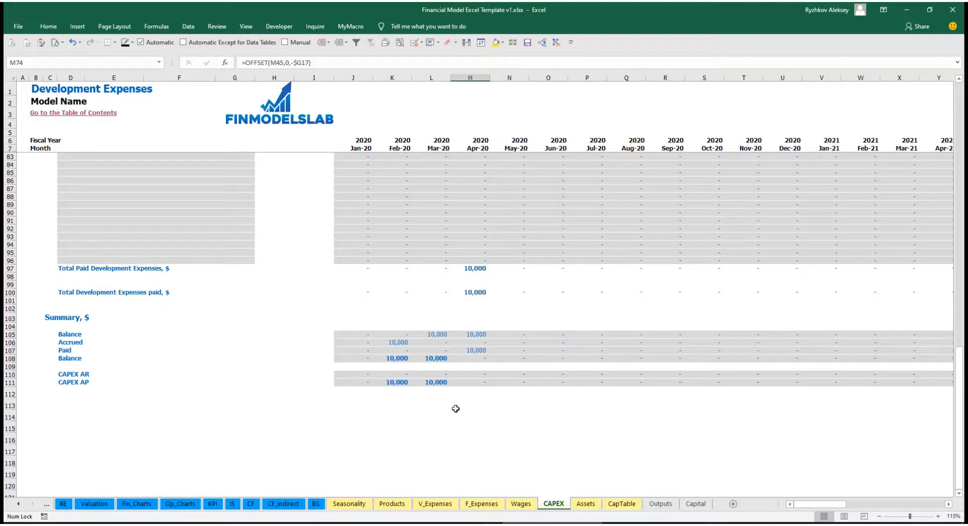
scroll(430, 325, up, 20)
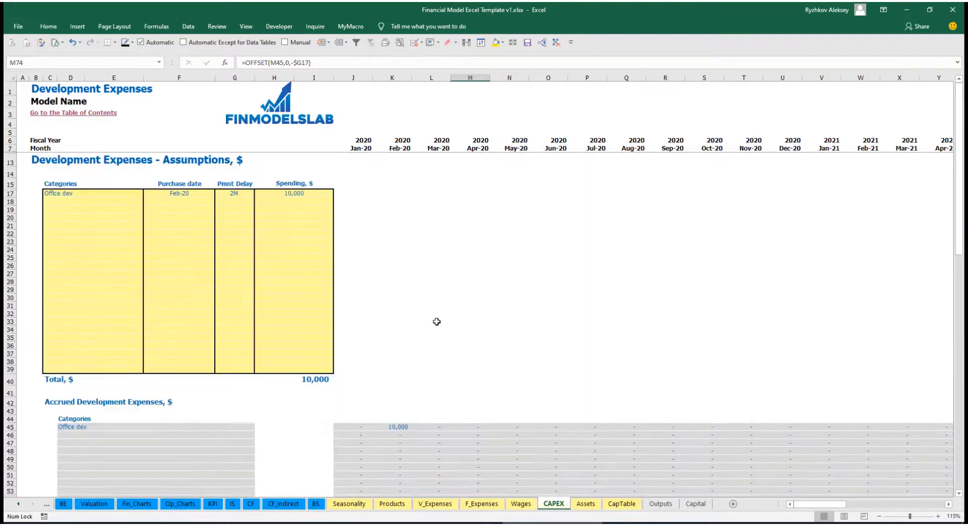
Add an "Other dev exp" category to the development expenses with purchase date Mar-20 and spending of 5,000
click(79, 200)
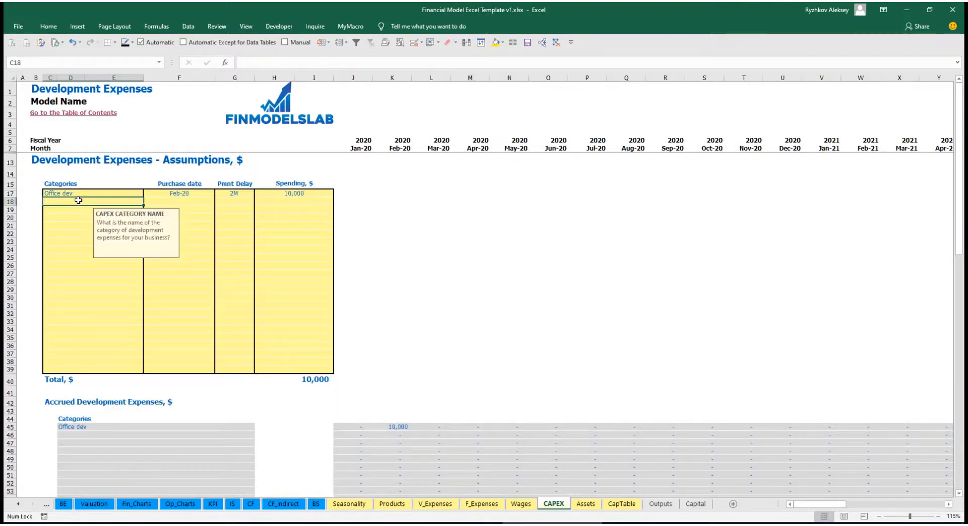
text(Other dev exp)
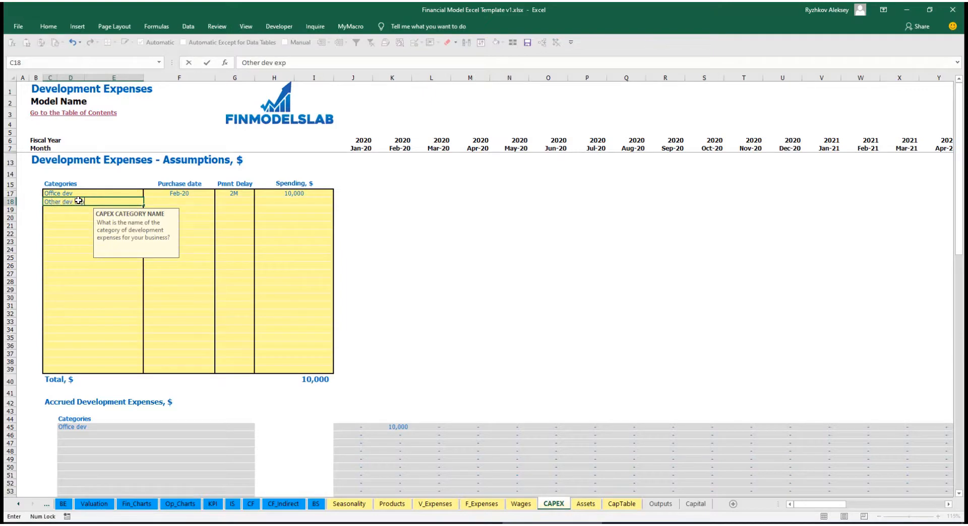
key(Return)
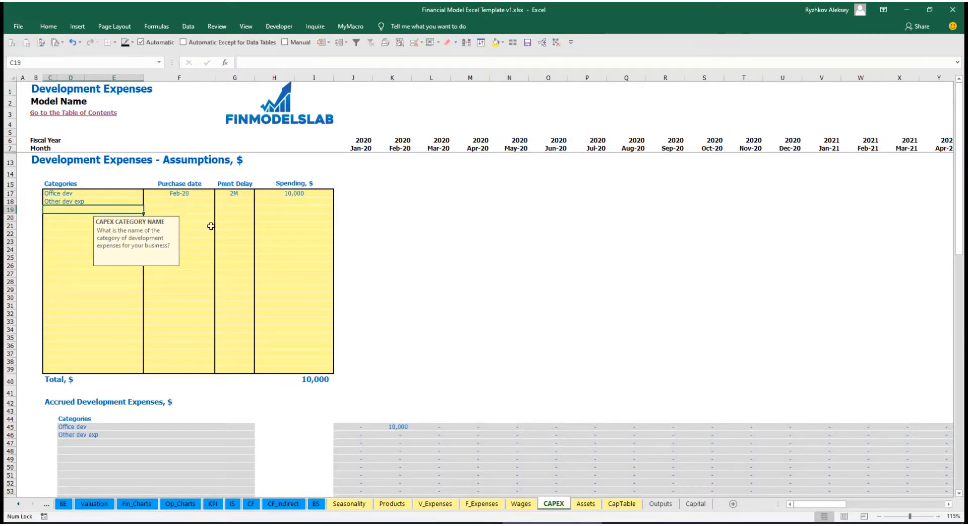
click(200, 201)
click(218, 201)
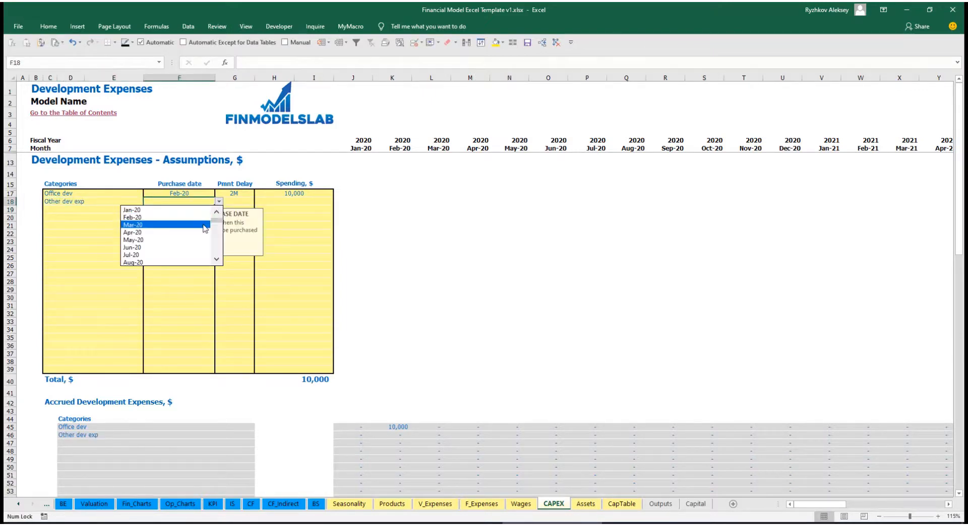
click(197, 221)
click(282, 203)
text(5000)
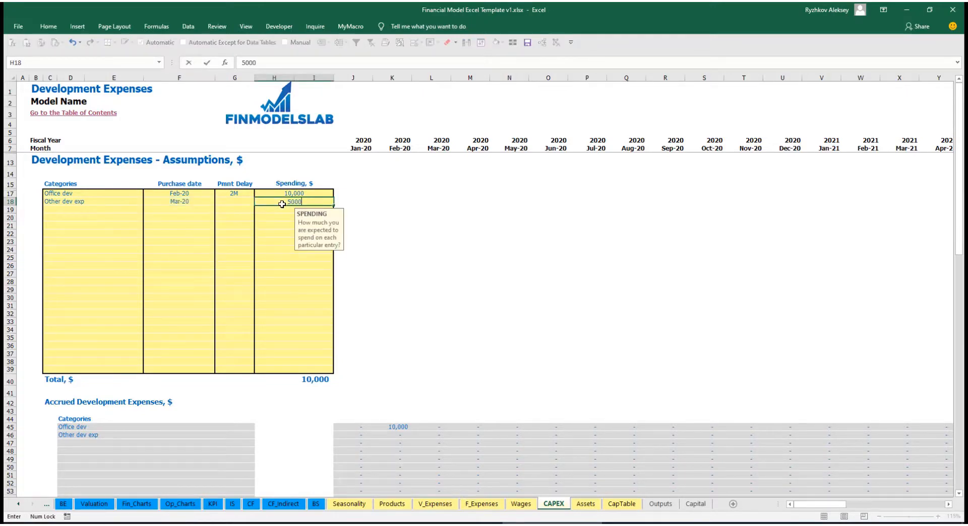
key(Return)
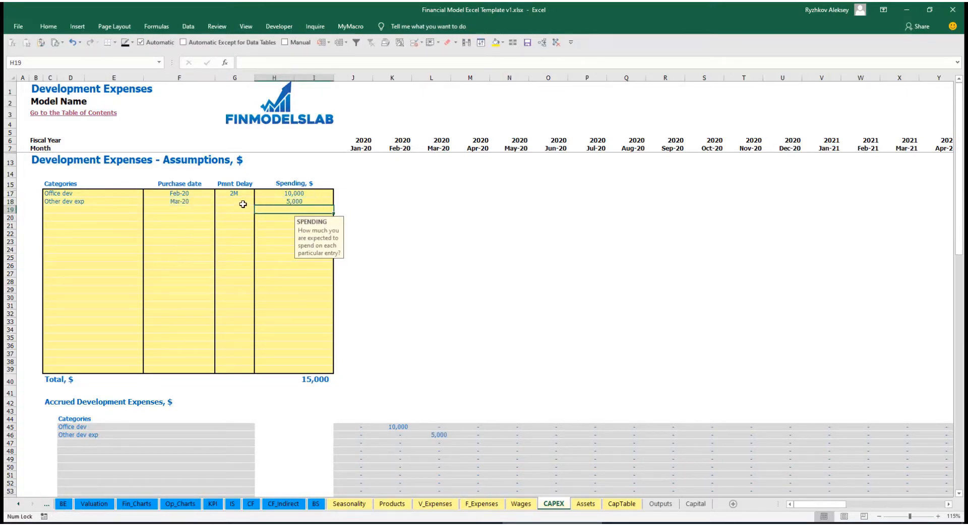
Set the payment delay of Other dev exp to 0M and check its accrued and paid months
click(242, 204)
click(259, 201)
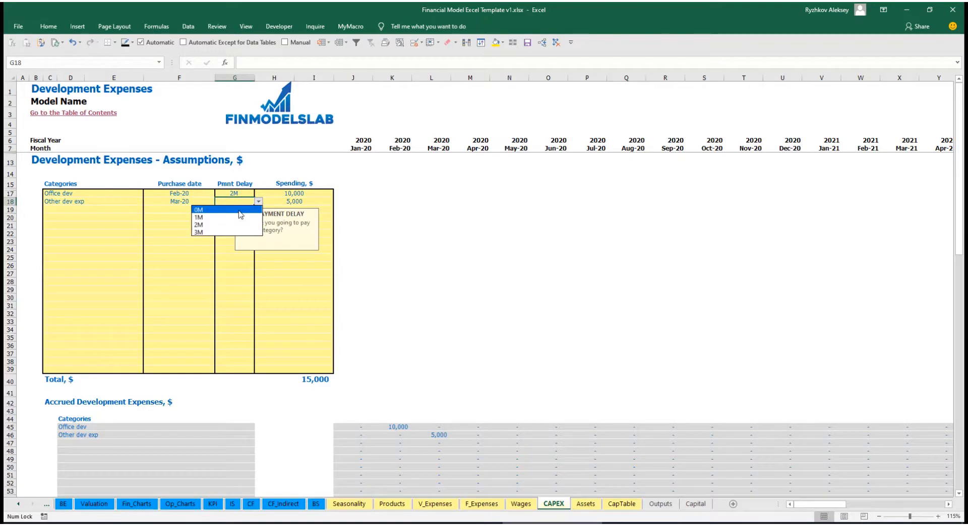
click(240, 210)
scroll(420, 402, down, 3)
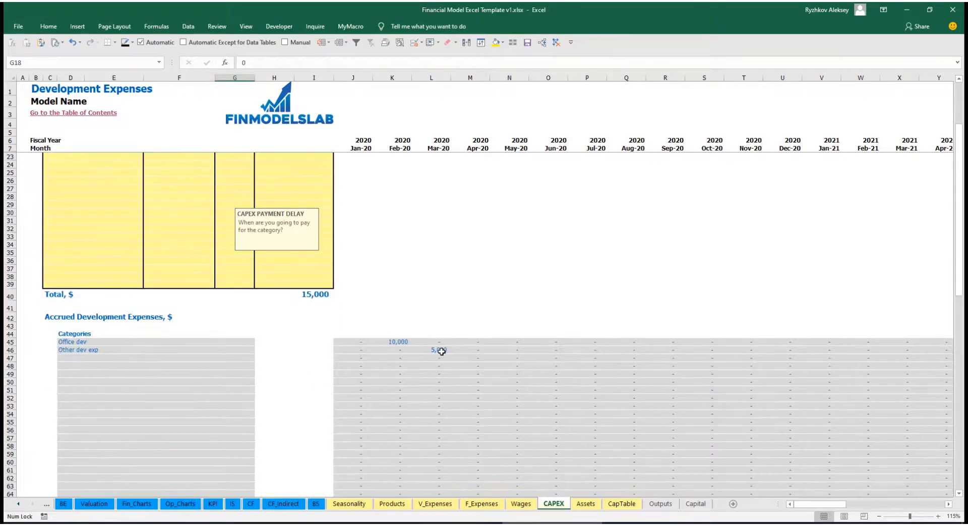
click(441, 350)
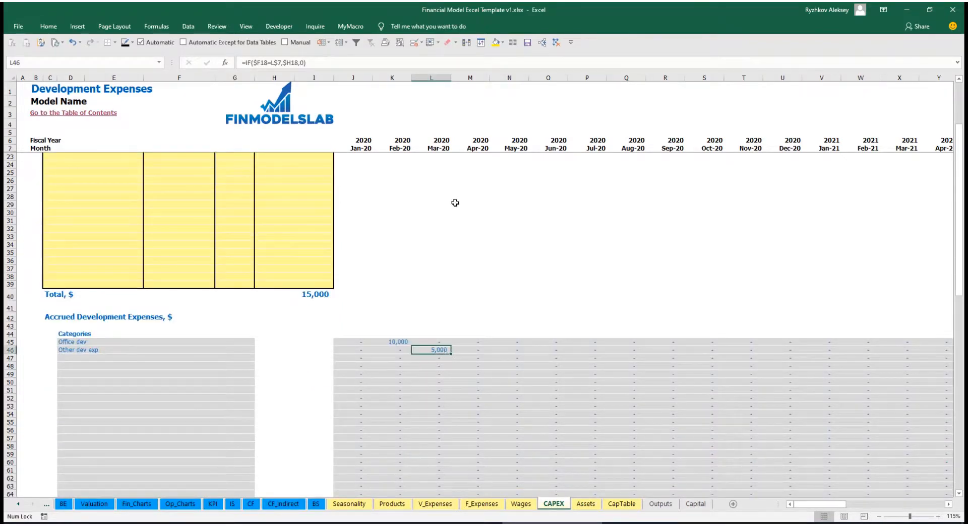
scroll(433, 353, down, 10)
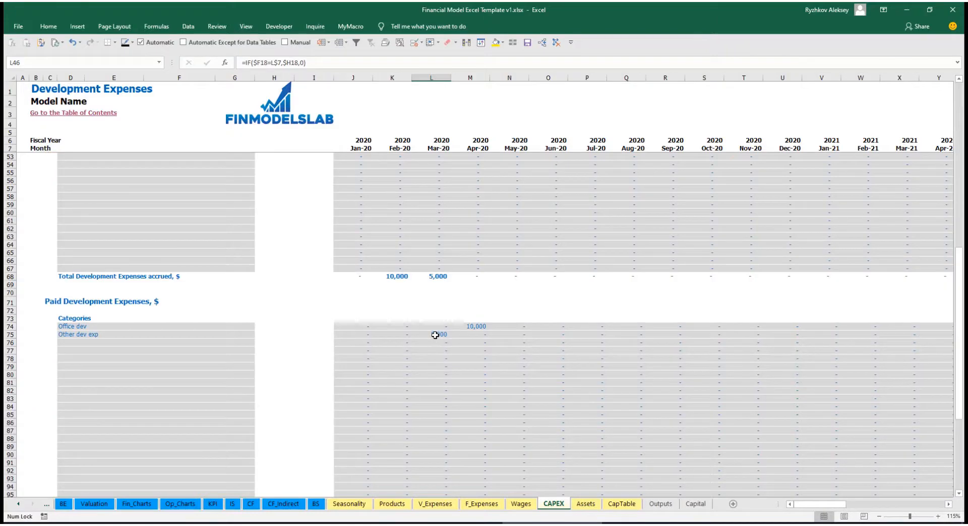
scroll(434, 335, up, 13)
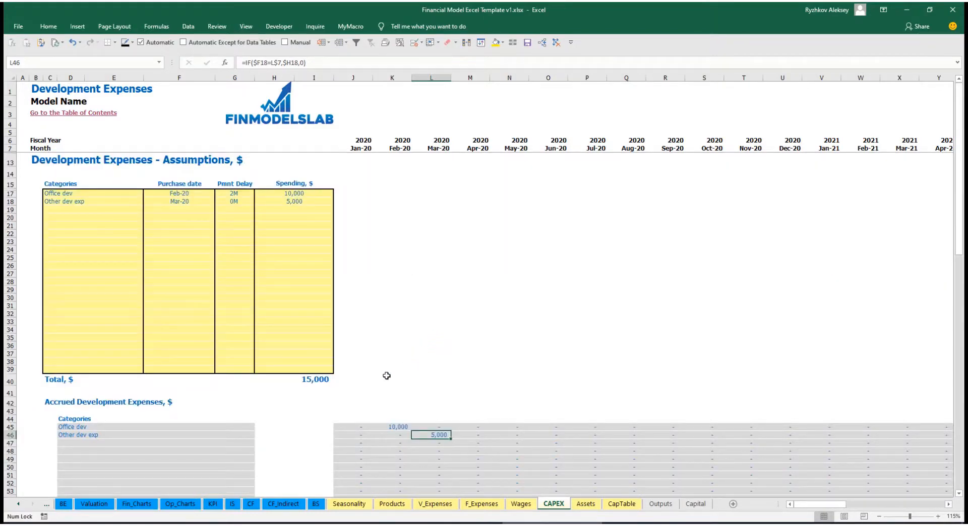
Examine the monthly capital expenditure, book depreciation and closing net book value of Development Expenses in the Assets sheet
click(585, 504)
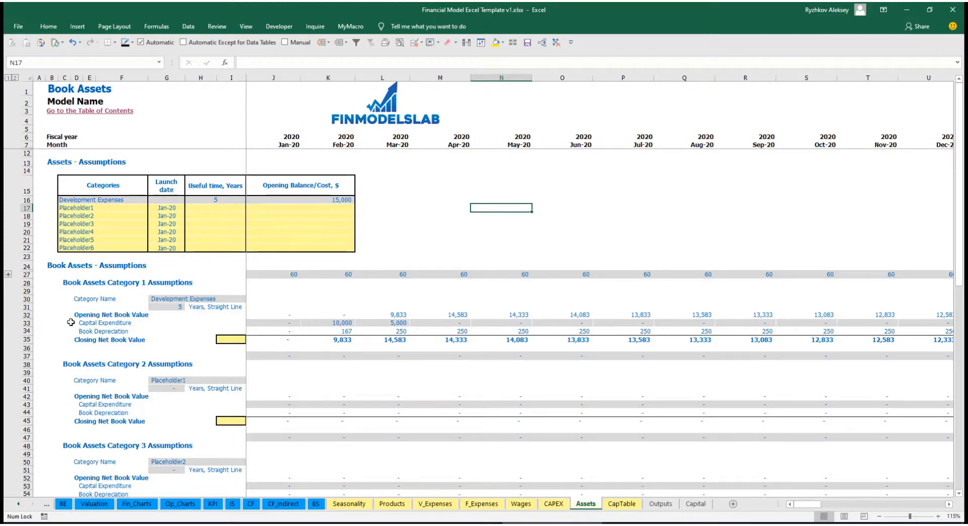
click(23, 331)
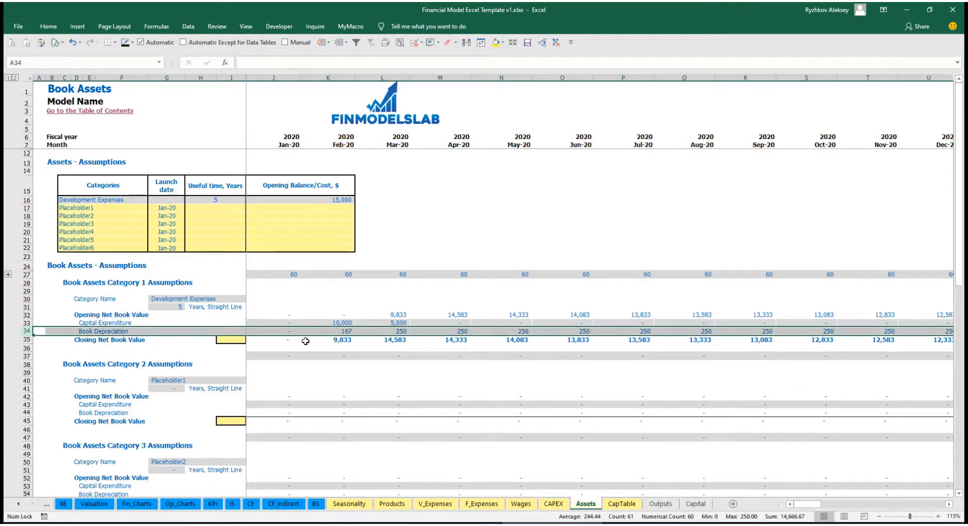
click(274, 323)
drag(273, 324, 504, 323)
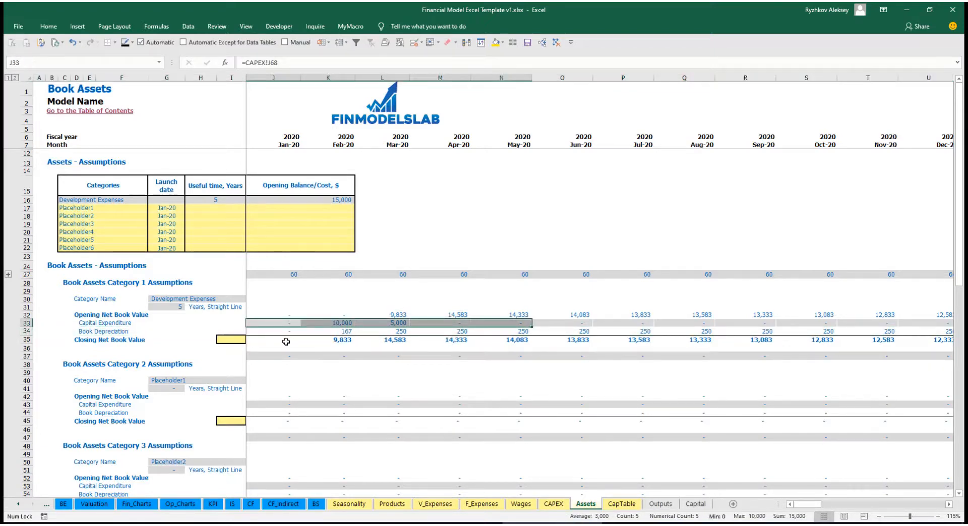
drag(283, 340, 539, 343)
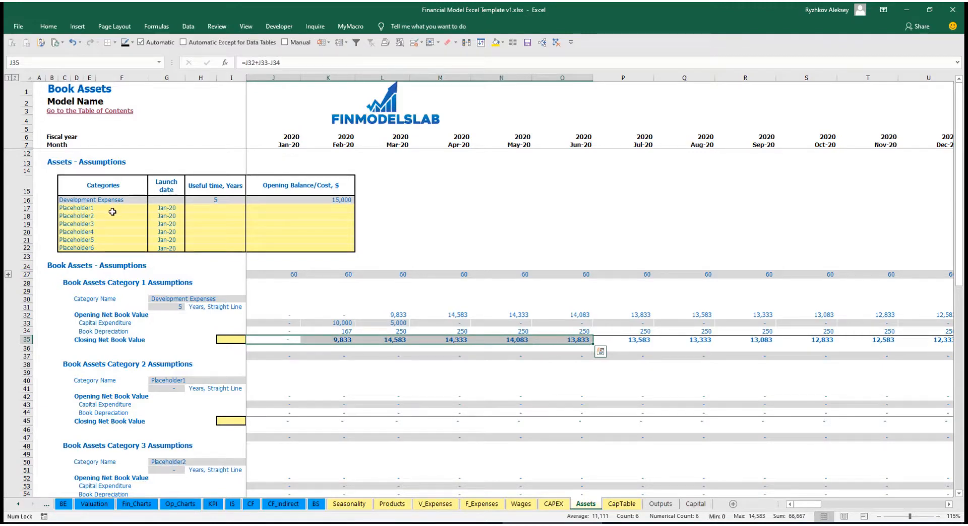
Rename the Placeholder1 asset category to "Other assets" and set its useful time to 10 years
click(116, 206)
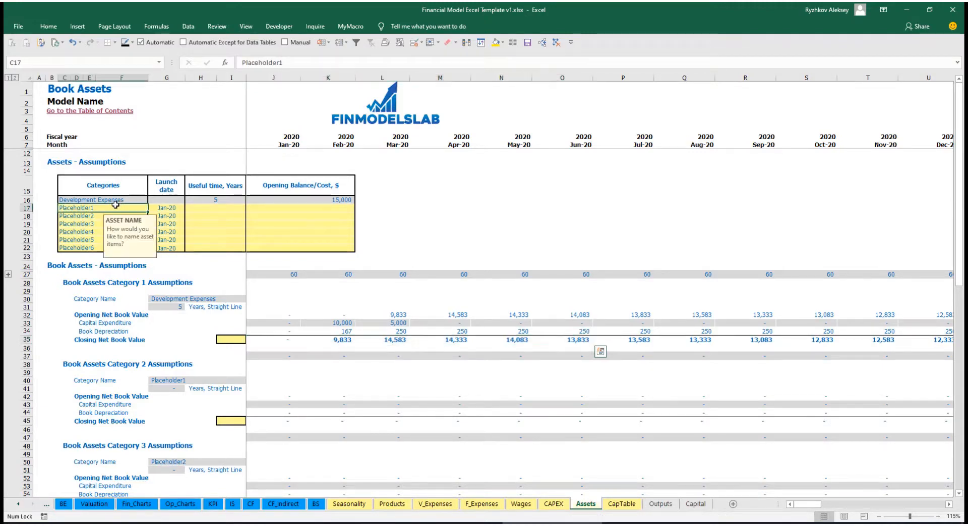
text(Other a)
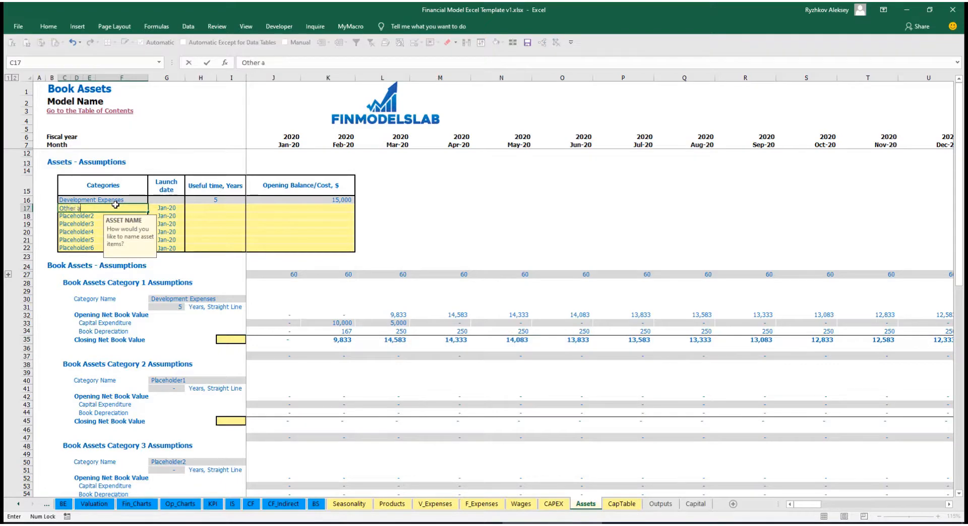
text(sses)
text(ssets)
key(Return)
click(237, 207)
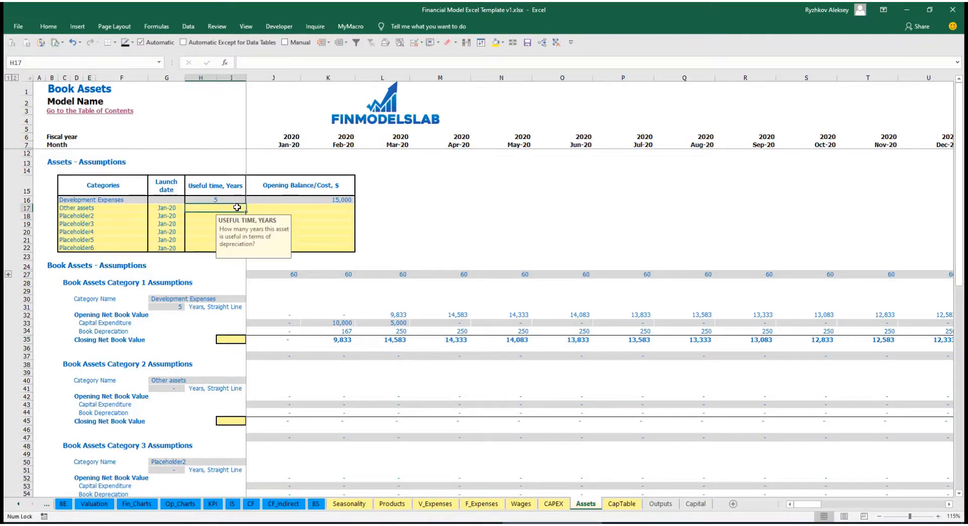
text(10)
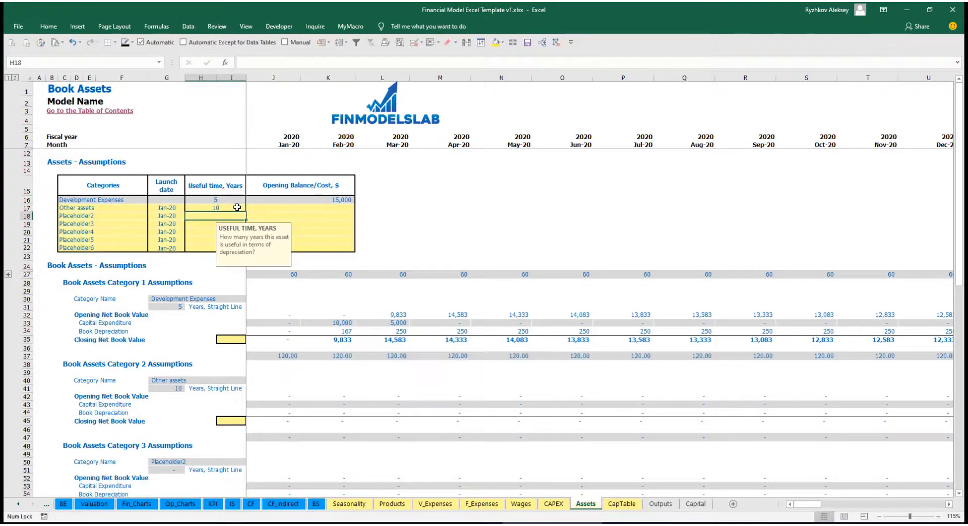
Set the opening balance/cost of Other assets to 25,000 and its launch date to Apr-20
click(303, 209)
text(25)
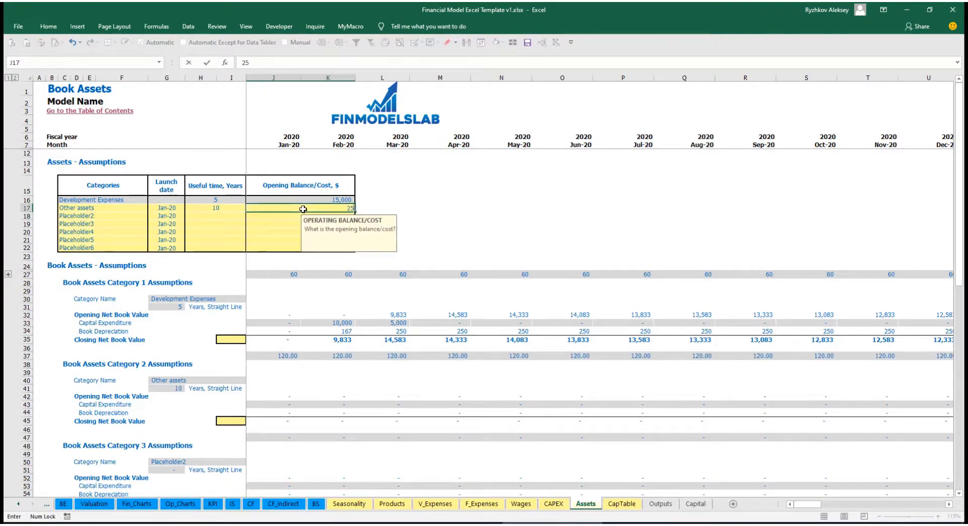
text(,000)
key(Return)
click(182, 206)
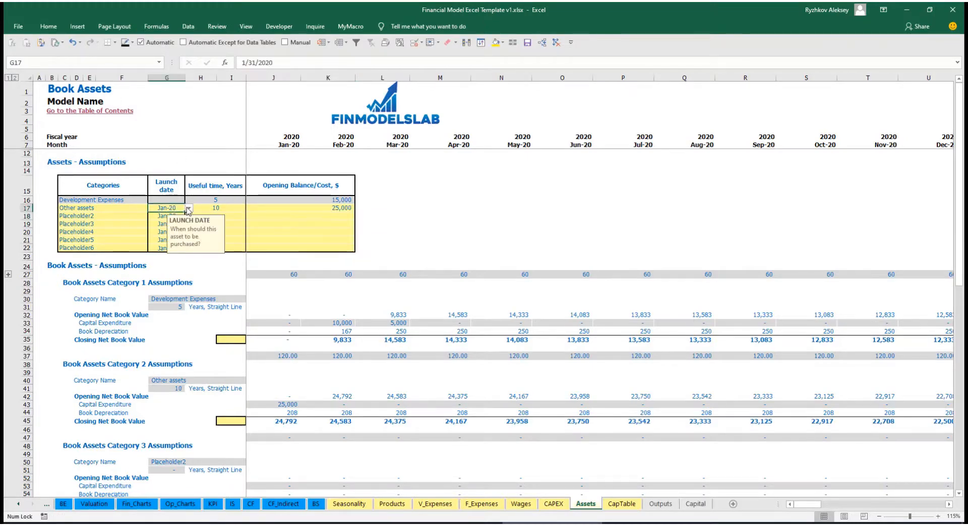
click(188, 208)
click(151, 238)
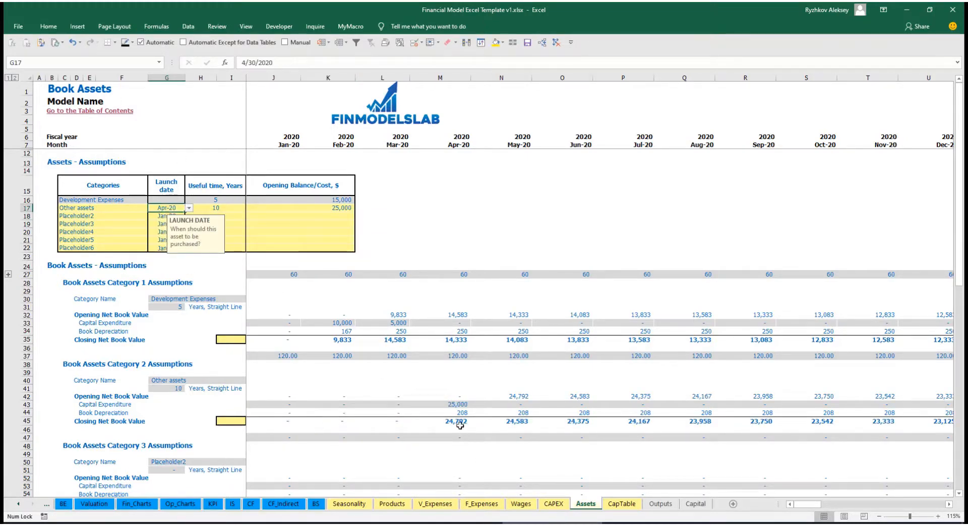
Examine the monthly capital expenditure, book depreciation and closing net book value of Other assets from Apr-20 onward
click(460, 406)
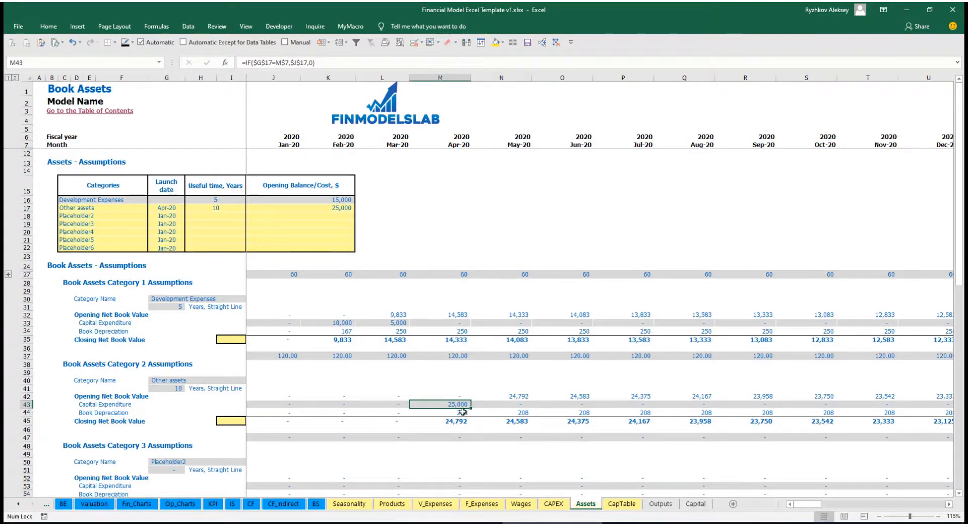
drag(461, 412, 651, 416)
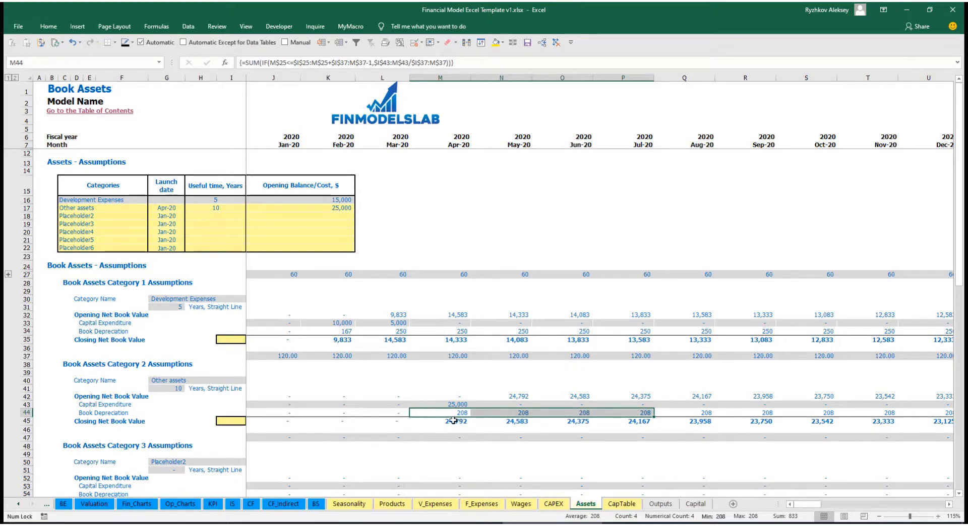
drag(453, 425, 663, 420)
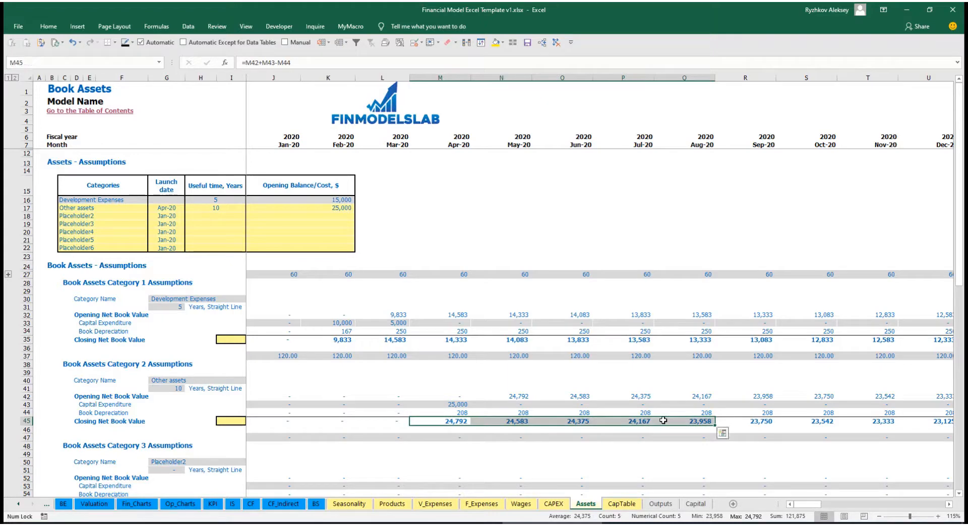
Check how the asset spending flows into the income statement, cash flow statement and the balance sheet's Fixed Assets and CAPEX rows
click(233, 504)
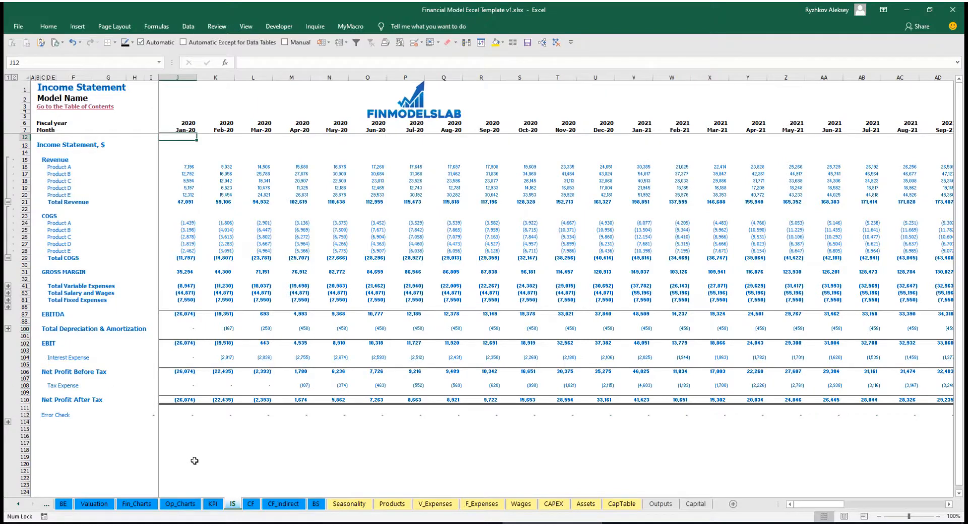
click(247, 505)
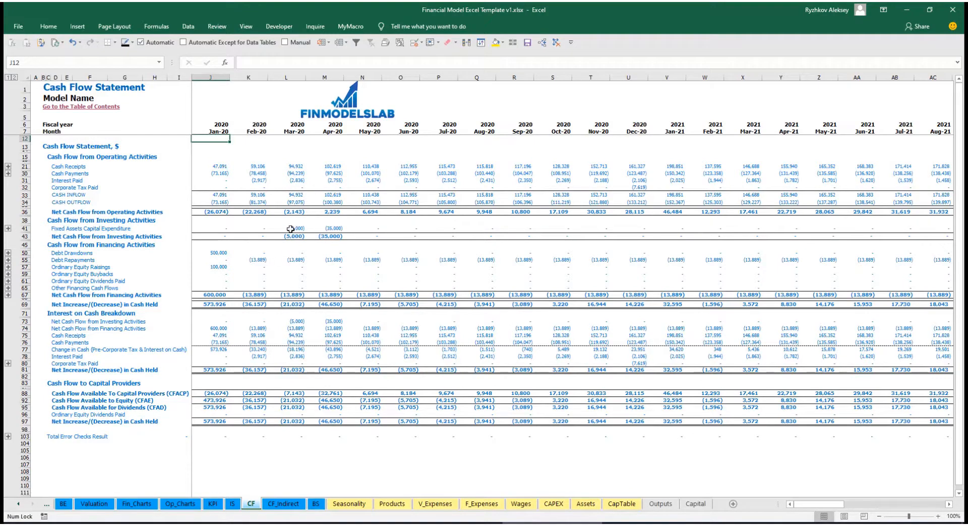
click(315, 505)
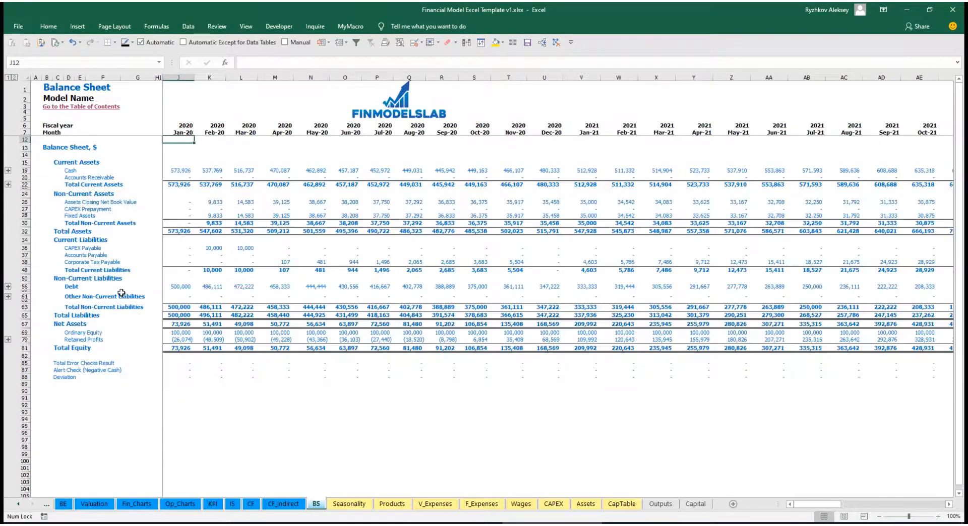
click(25, 216)
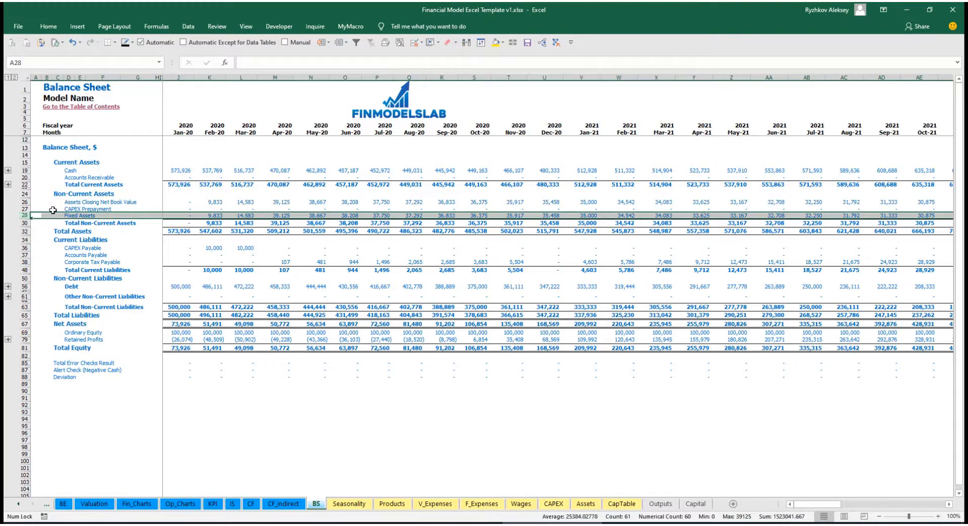
click(22, 208)
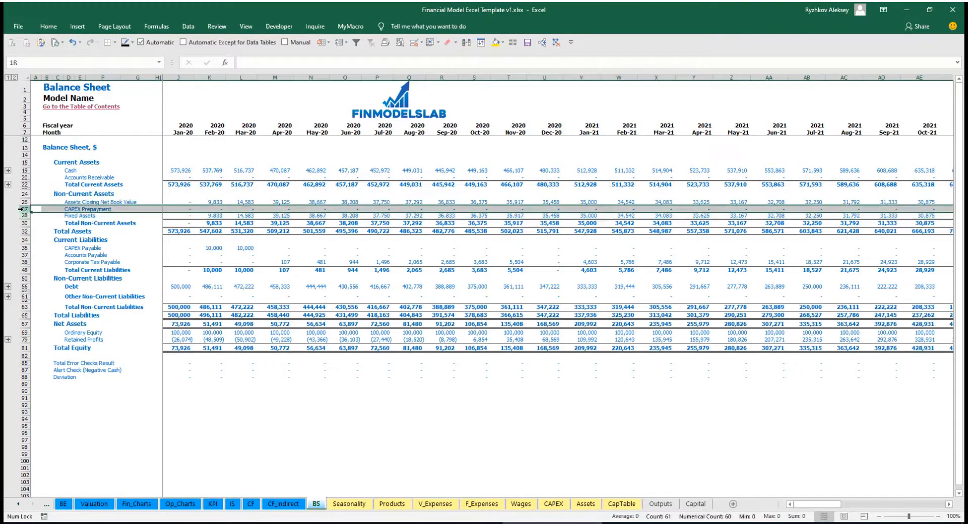
click(27, 248)
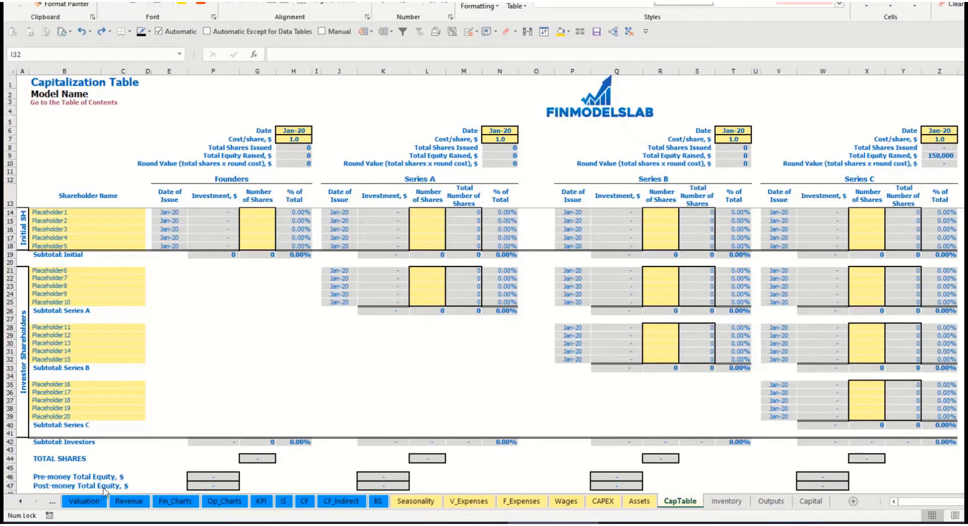
Name the first two initial shareholders in the capitalization table "Founder 1" and "Founder 2"
click(52, 211)
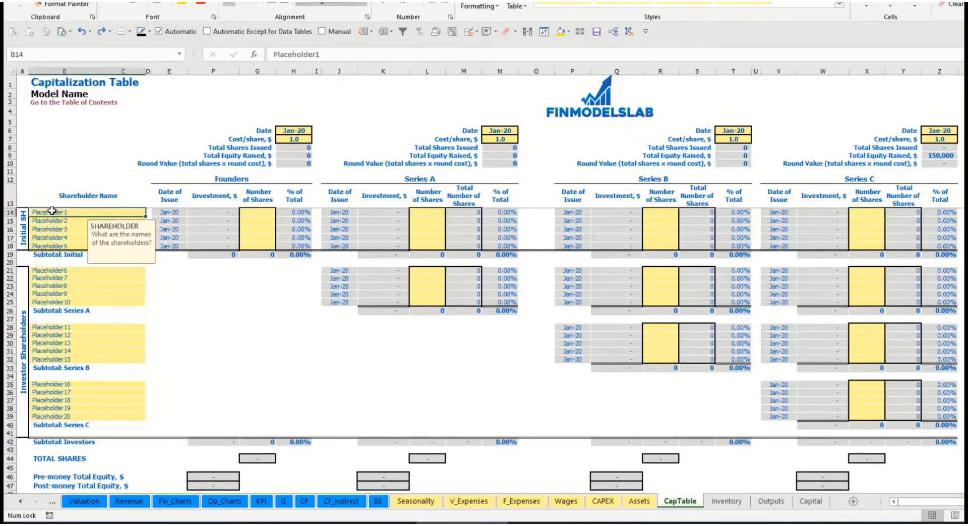
text(Foun)
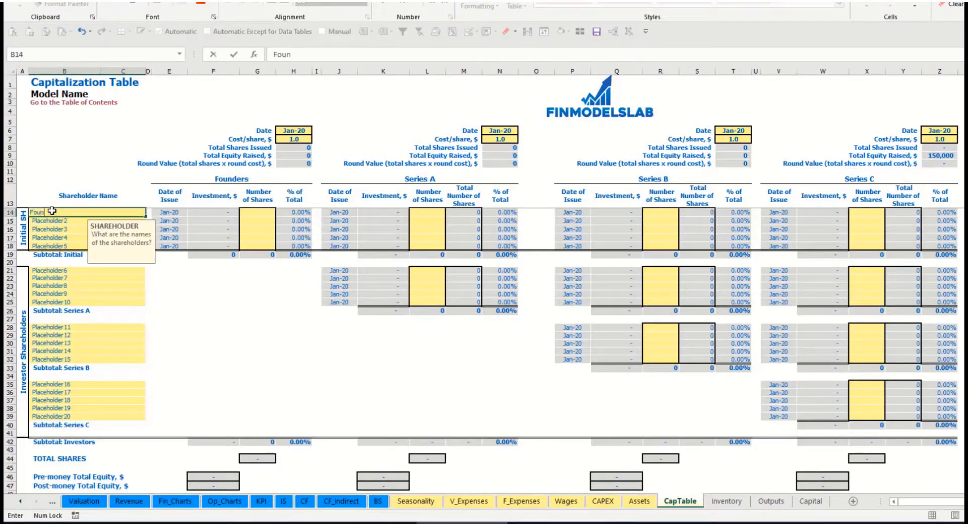
text(der 1)
key(Return)
key(Up)
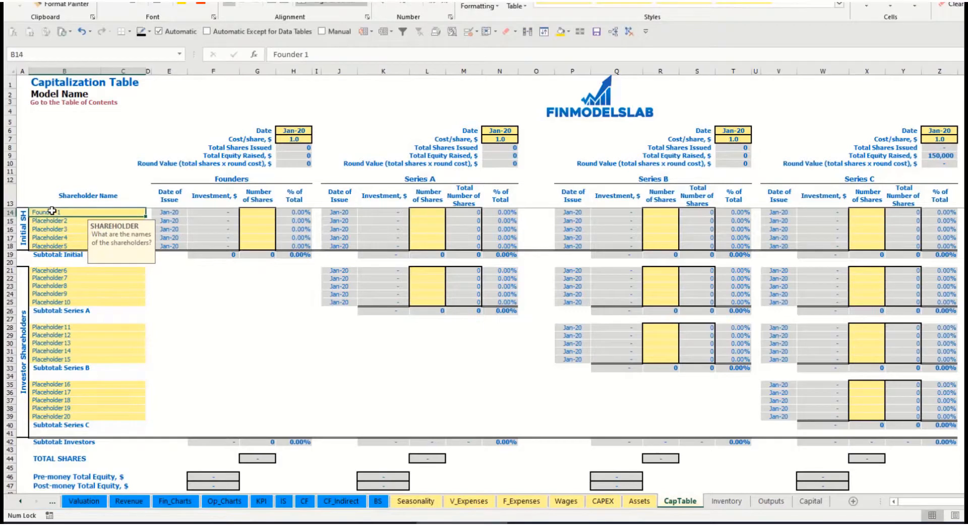
key(ctrl+c)
key(Down)
key(ctrl+v)
key(F2)
key(BackSpace)
text(2)
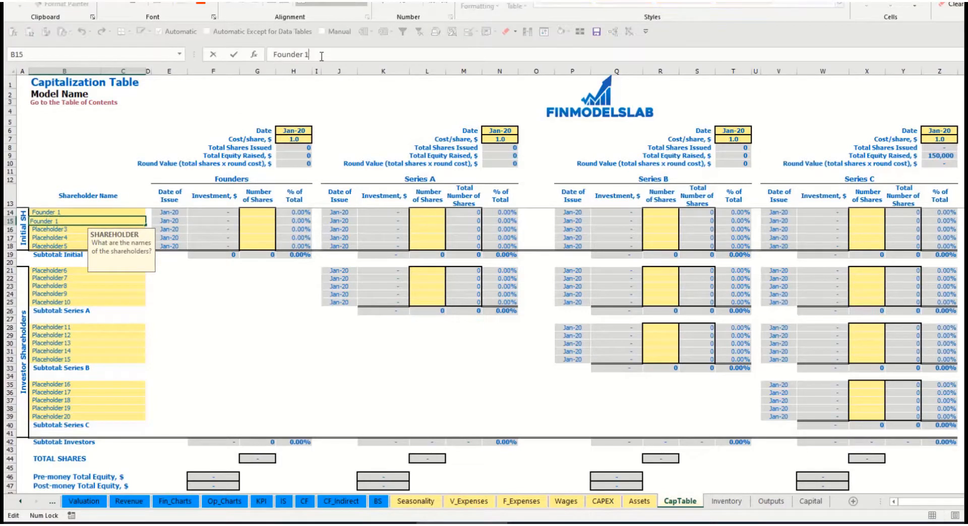
key(Return)
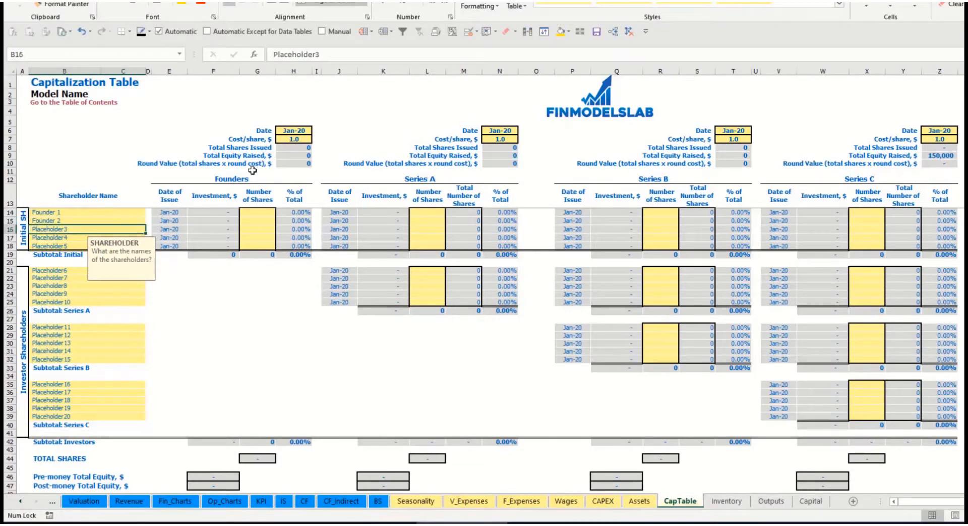
Enter 10,000 shares for Founder 1 and 20,000 shares for Founder 2 in the Founders round
click(106, 213)
click(260, 212)
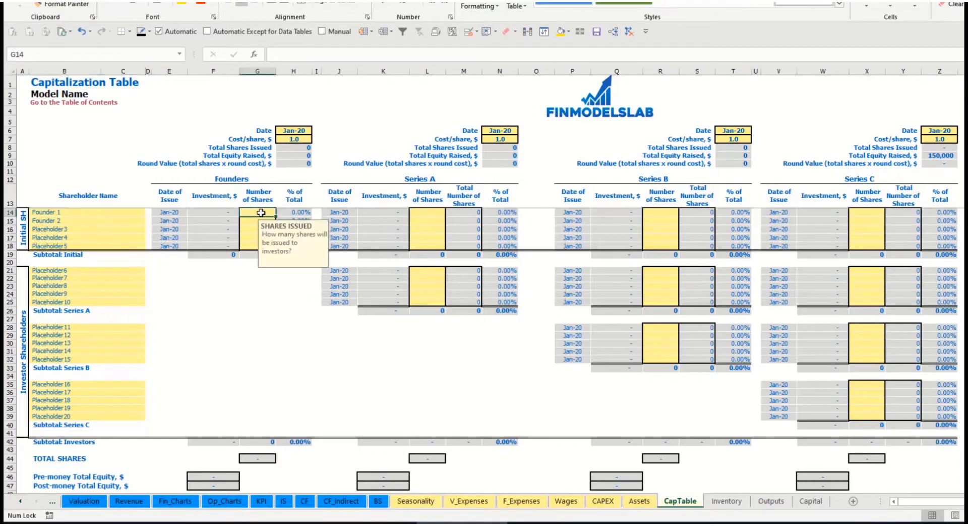
text(10,0)
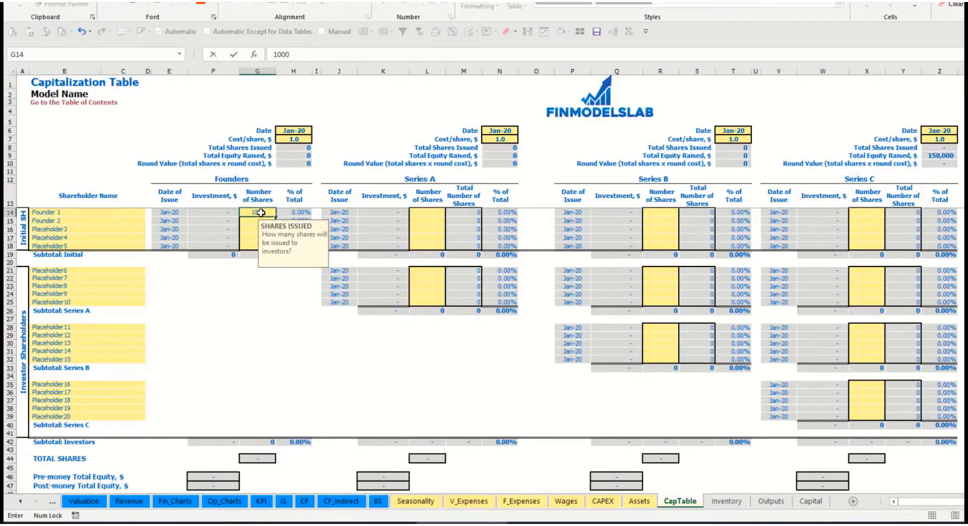
text(00)
key(Return)
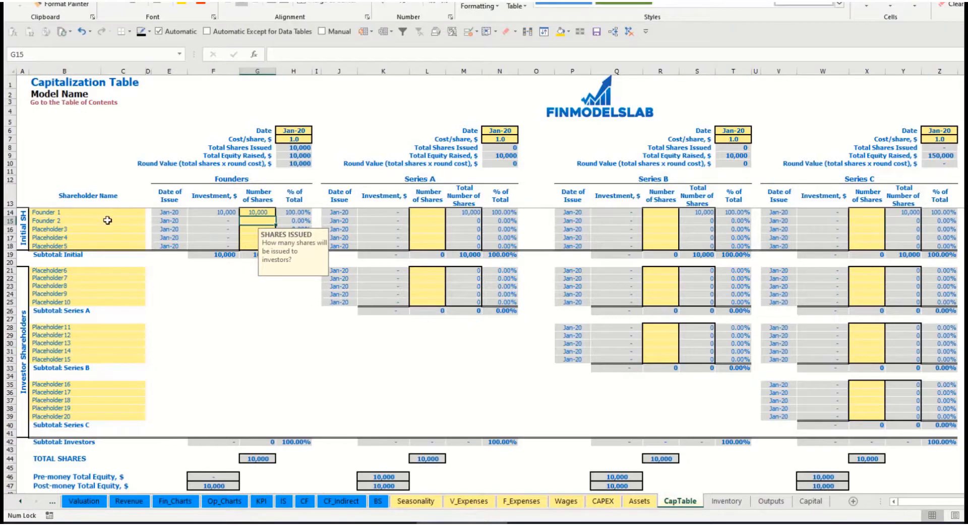
text(20000)
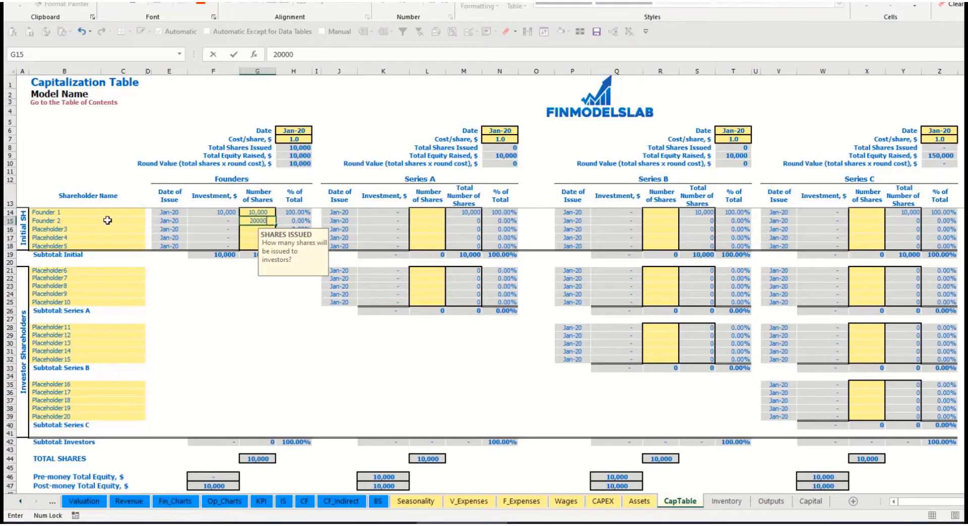
key(Return)
Set the Founders round's cost per share to 2 and its close date to Feb-20
click(285, 133)
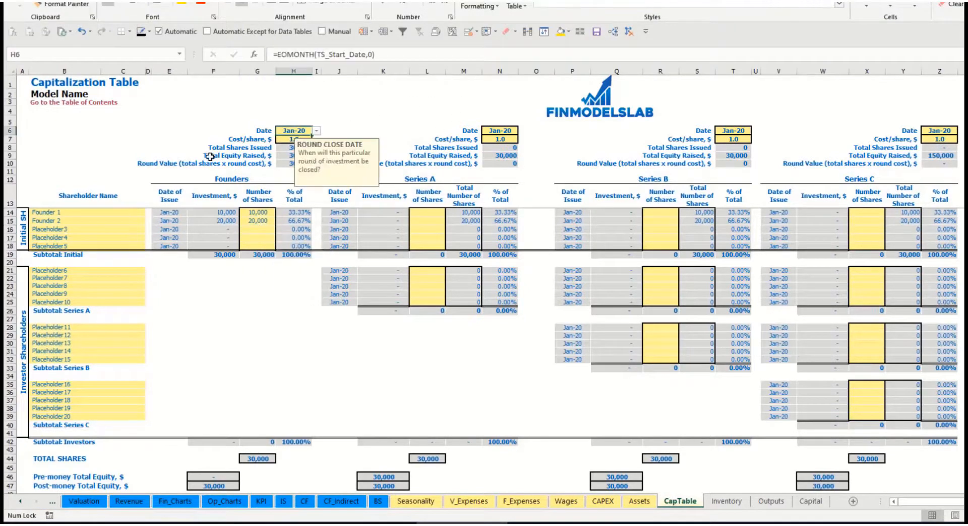
click(284, 141)
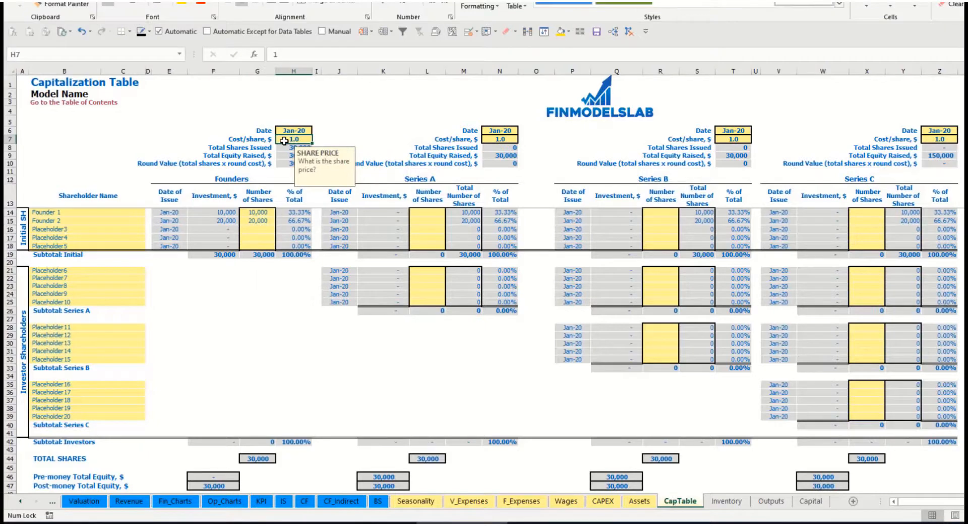
text(2)
key(Return)
click(313, 127)
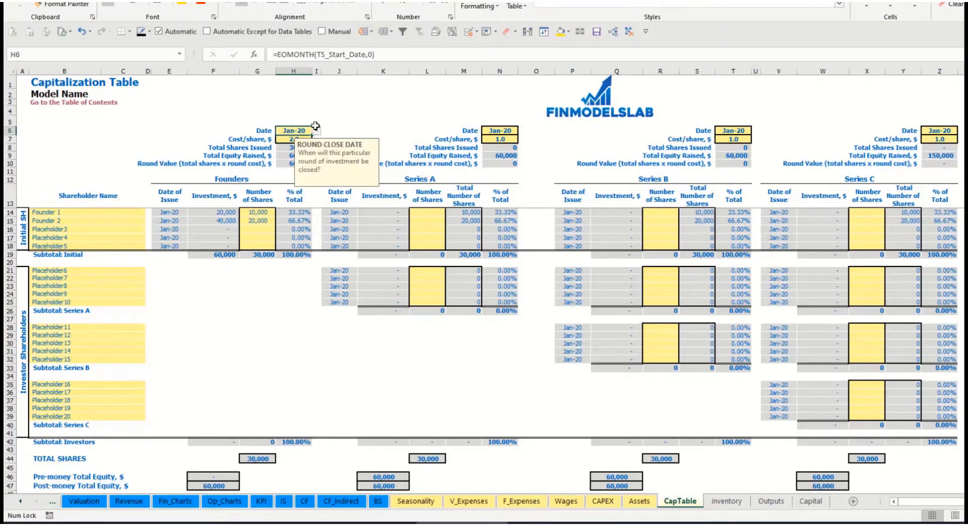
click(316, 130)
click(289, 146)
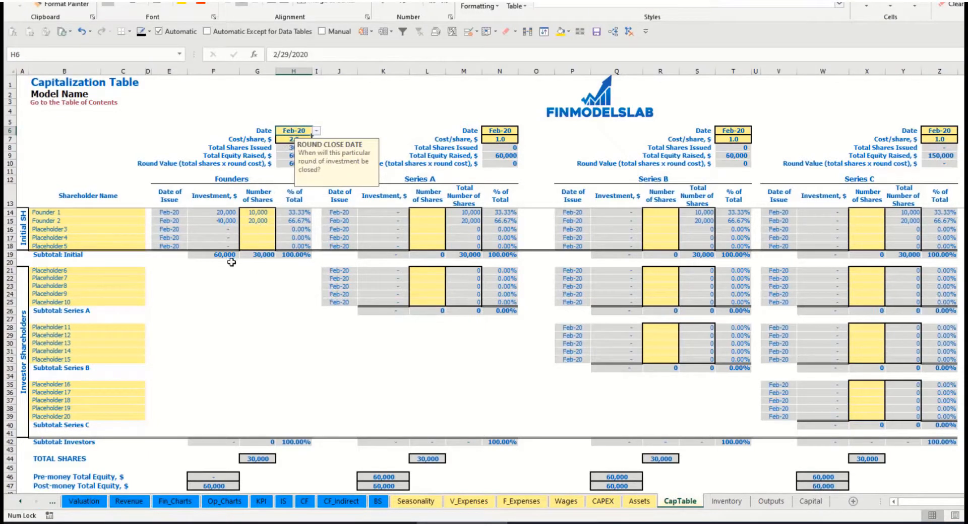
Examine the founders' investments, the initial subtotal, post-money total equity and Founder 1's ownership percentage
click(219, 213)
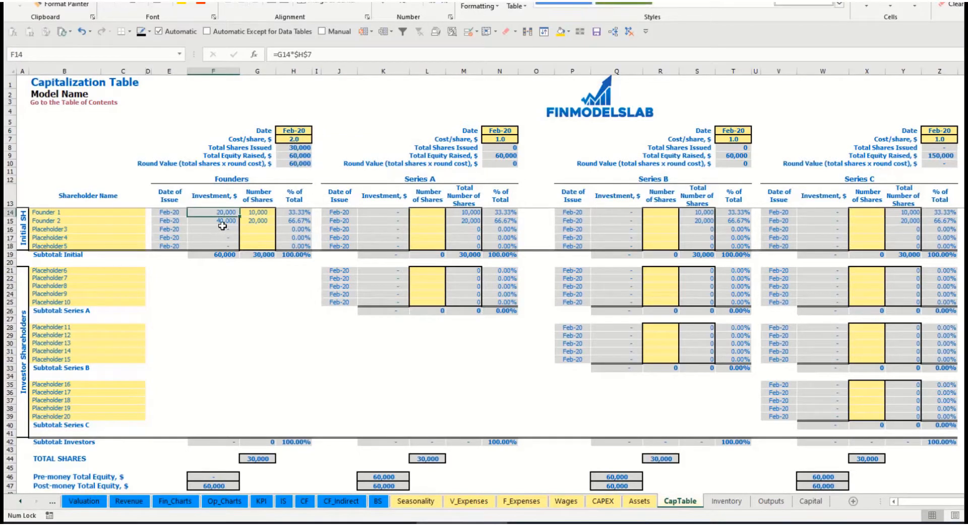
click(217, 222)
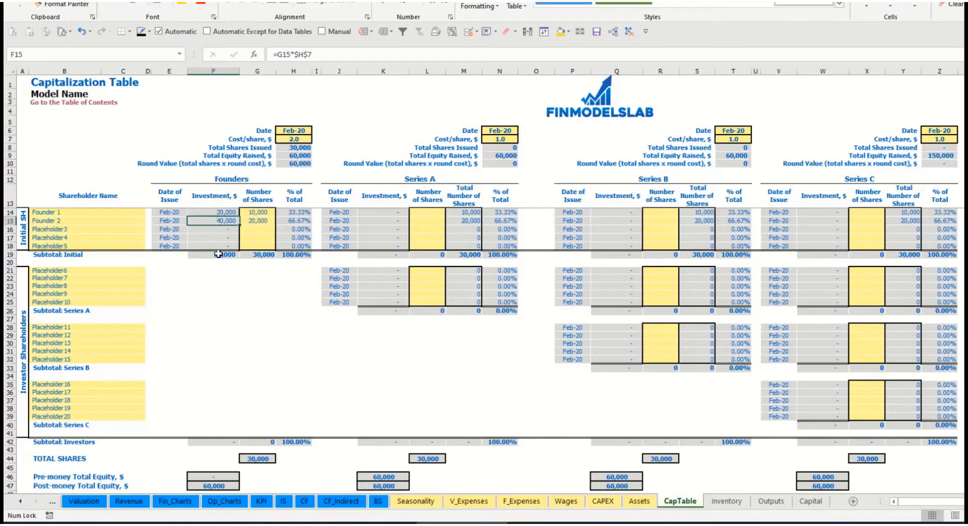
click(218, 255)
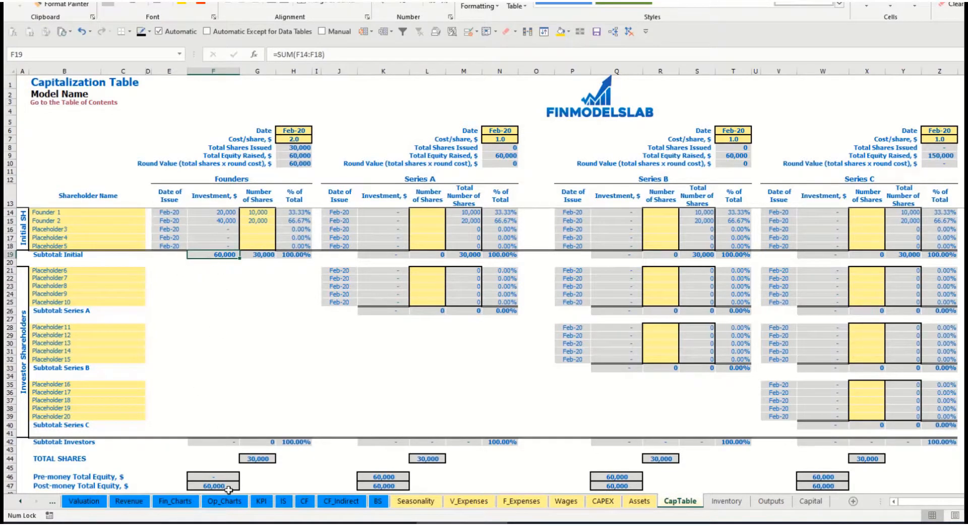
click(16, 487)
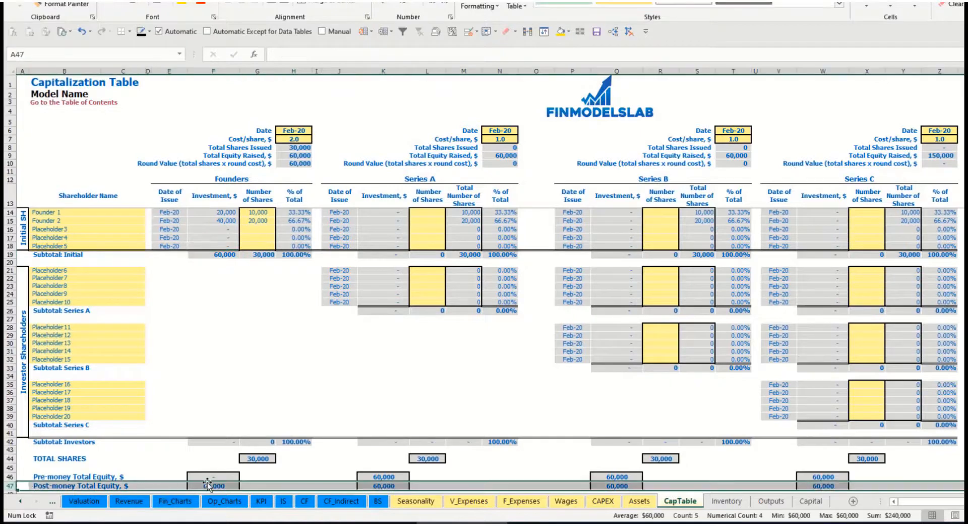
click(299, 214)
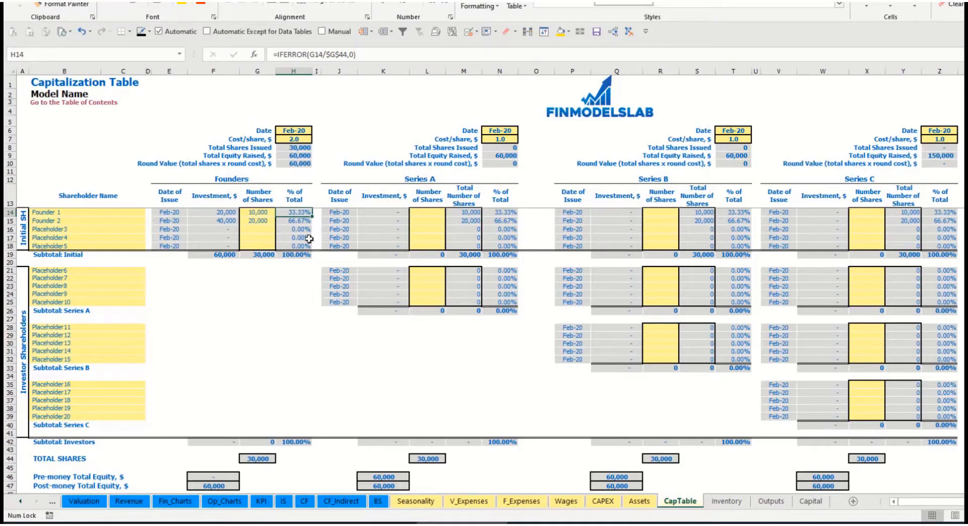
Name the first Series A investor shareholder in the capitalization table "Investor 1"
click(114, 273)
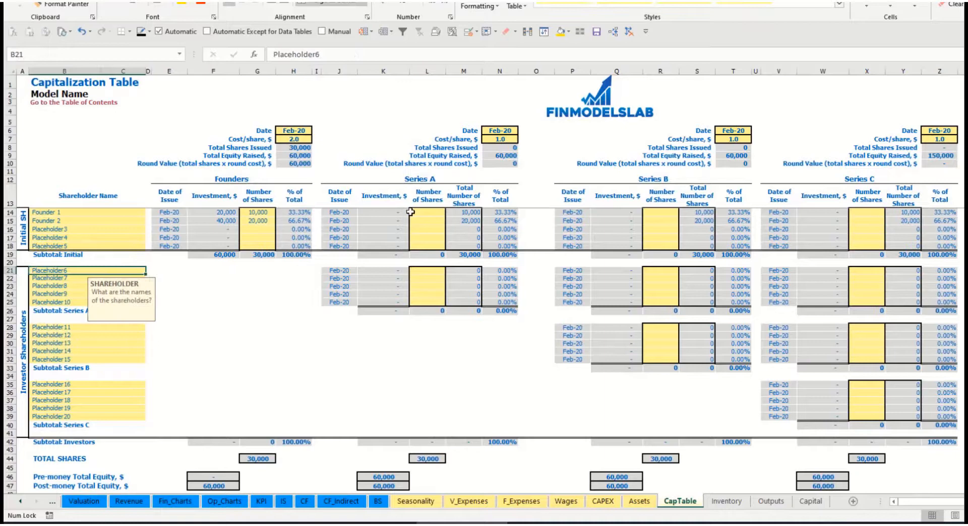
click(438, 181)
click(71, 272)
text(Inves)
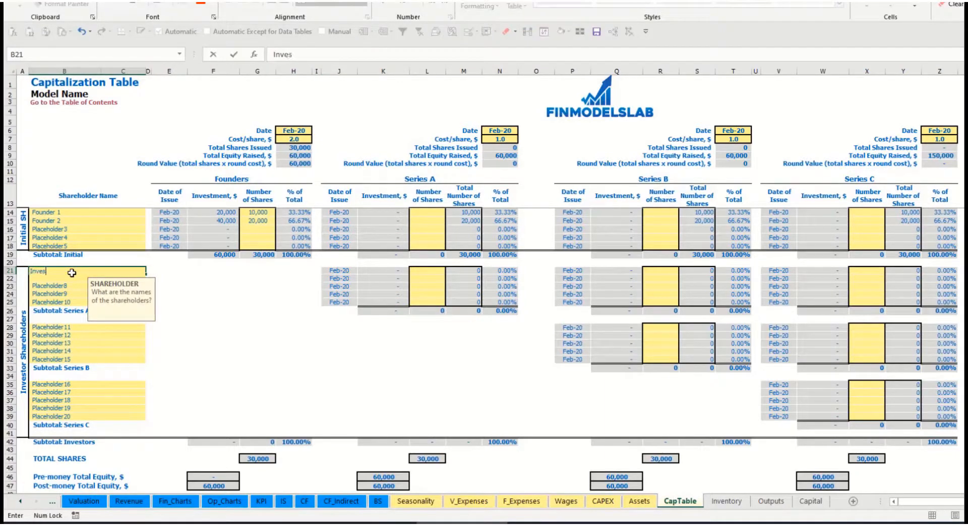
text(tor 1)
key(Return)
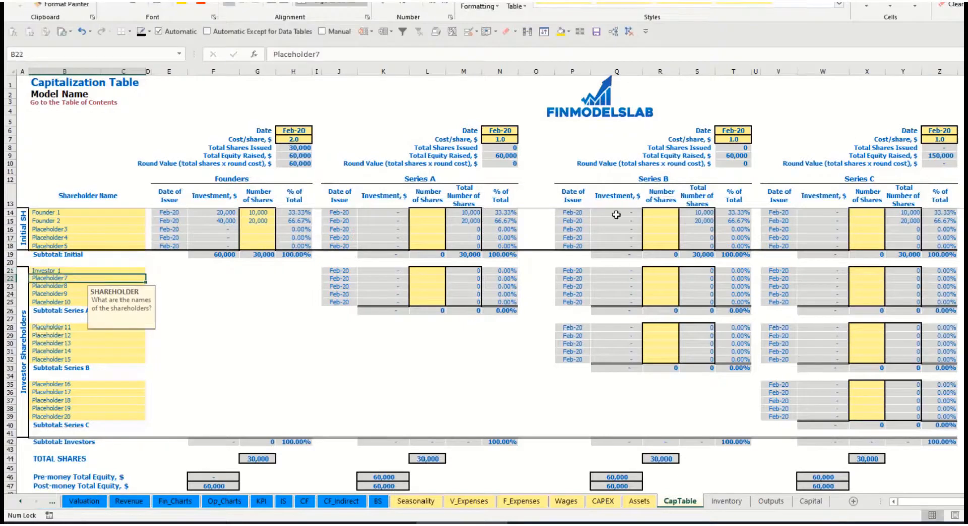
Set the Series A round's close date to May-20 and its cost per share to 5
click(504, 131)
click(522, 131)
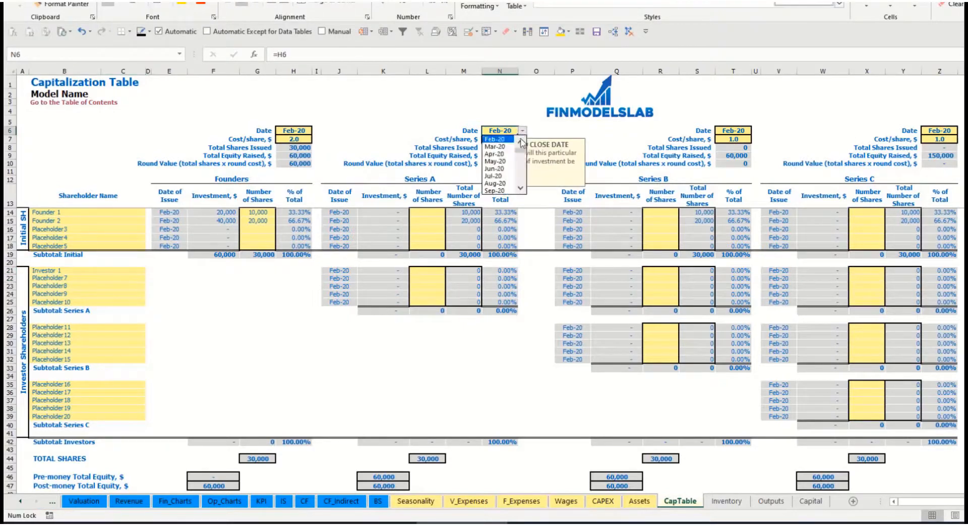
click(508, 162)
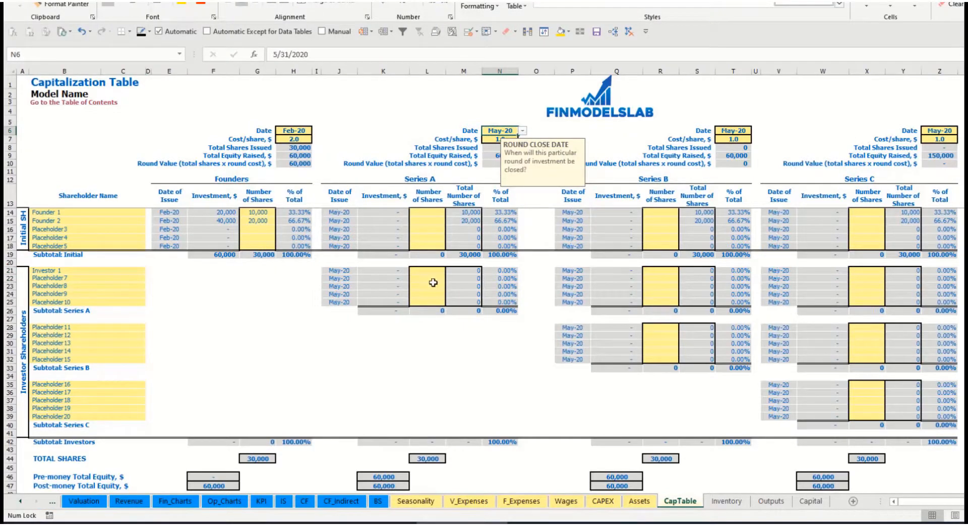
click(495, 138)
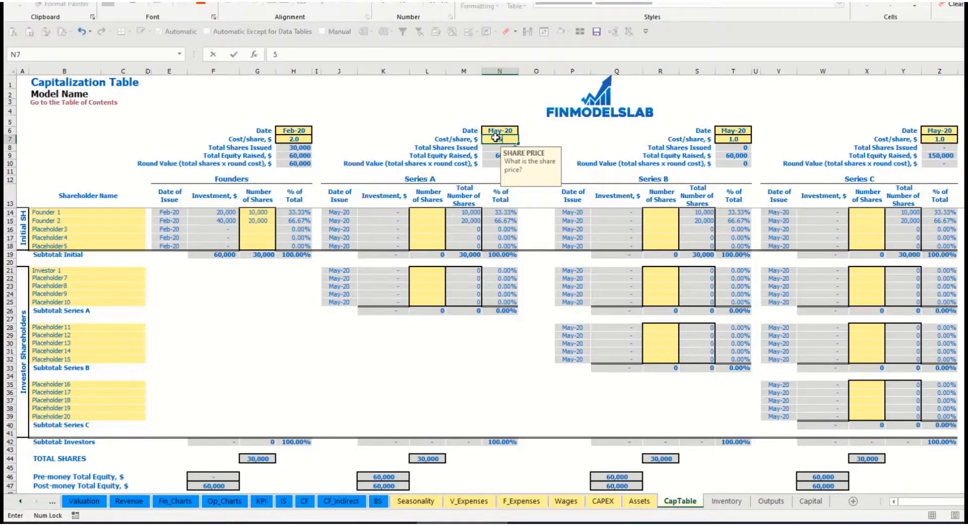
key(Return)
Enter 1,000 shares for Investor 1 in the Series A round
click(427, 270)
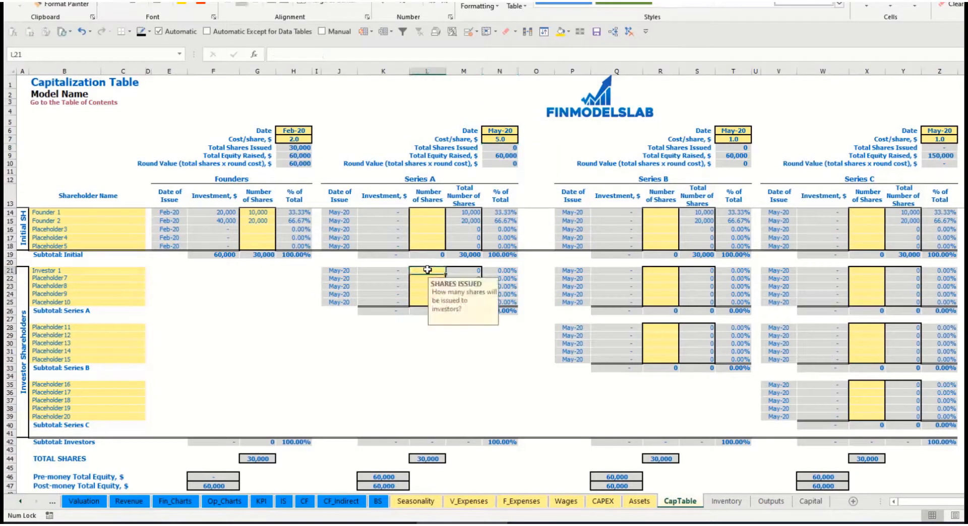
text(1000)
key(Return)
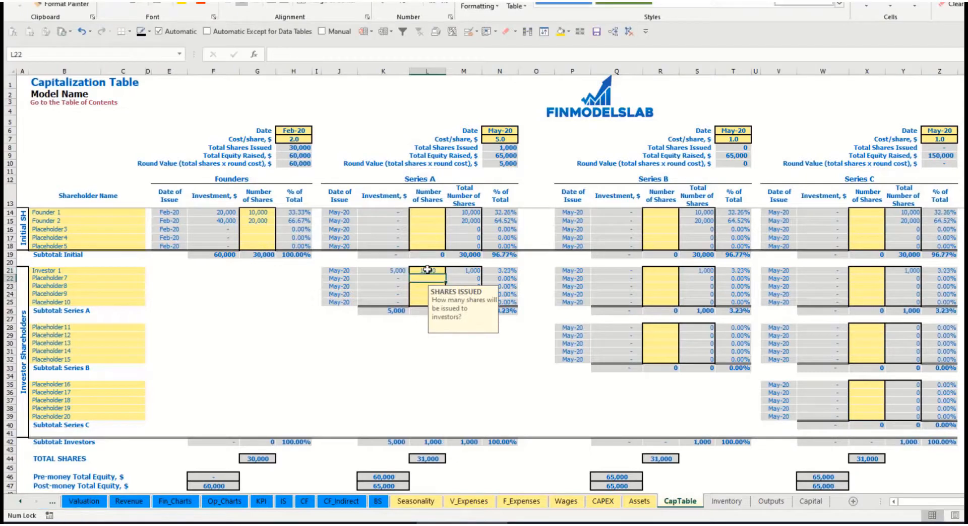
Examine Investor 1's investment and the Series A pre-money and post-money total equity
click(386, 349)
click(389, 271)
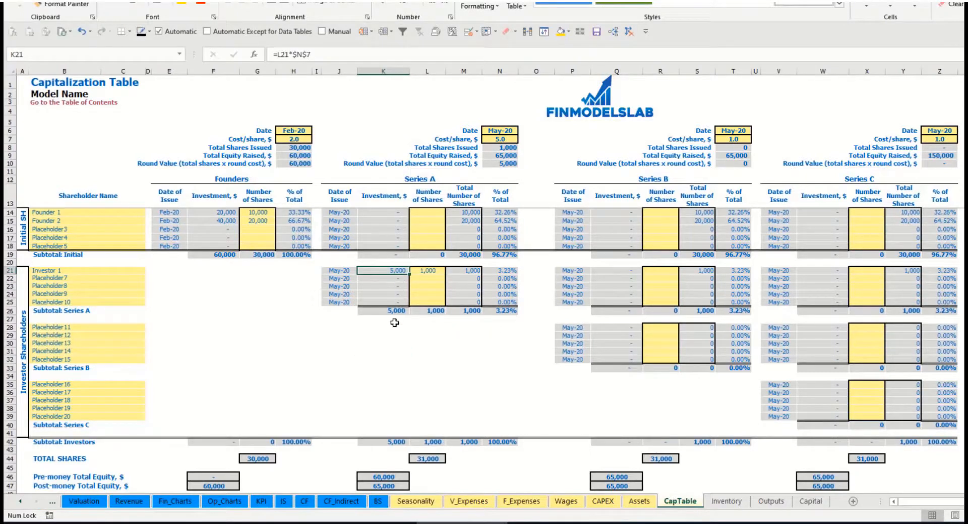
click(377, 476)
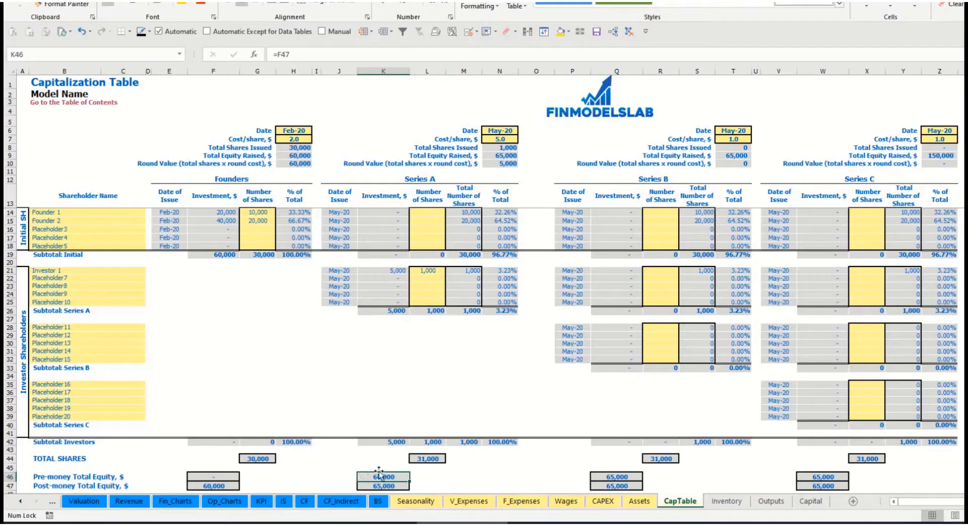
key(Down)
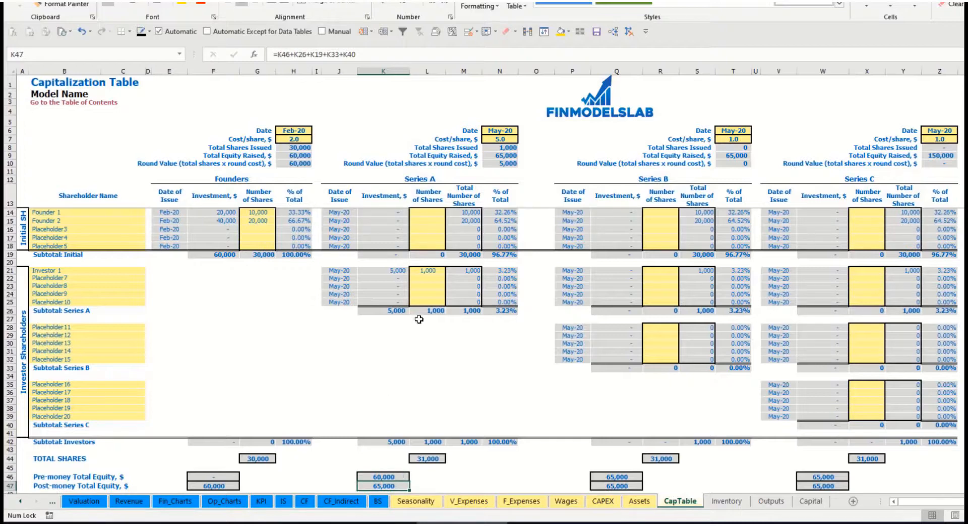
Examine the Series A ownership percentages of Investor 1, Founder 1 and Founder 2
click(492, 270)
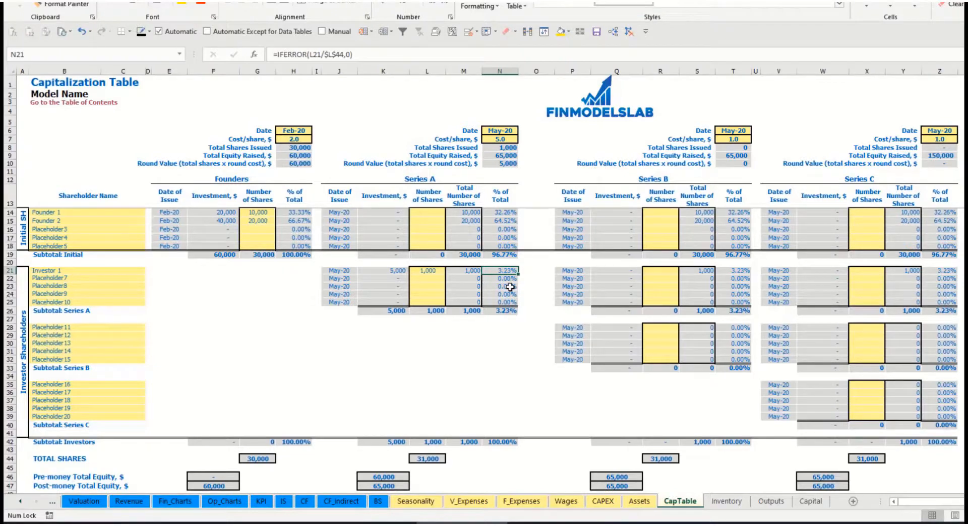
drag(111, 212, 116, 222)
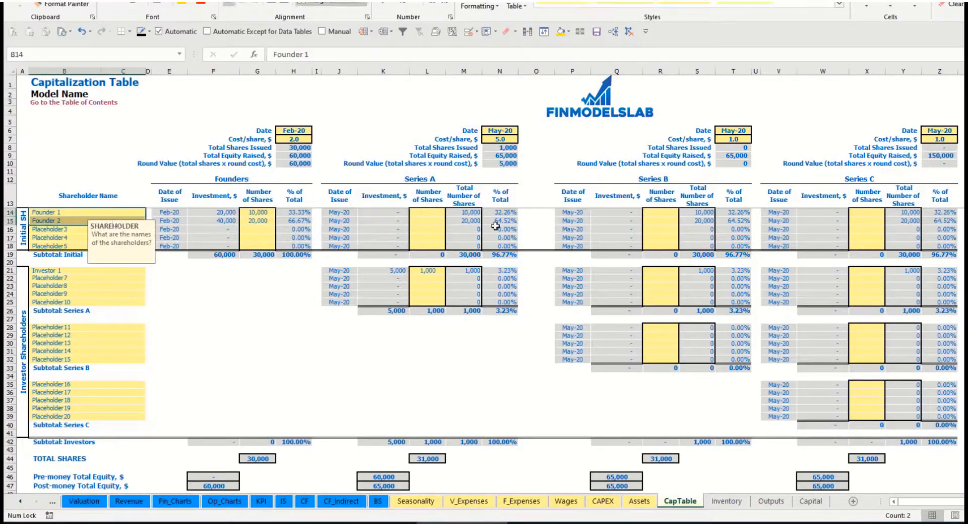
drag(504, 212, 504, 221)
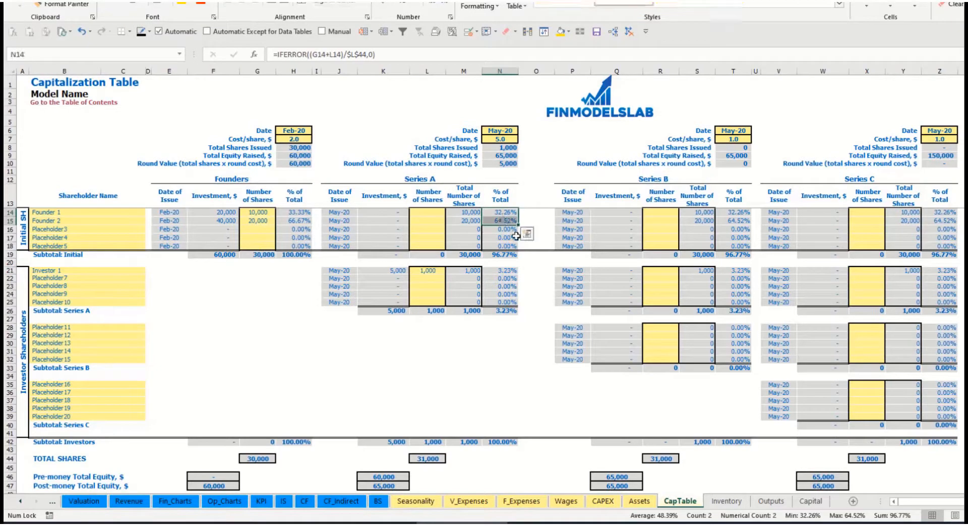
key(Up)
key(Down)
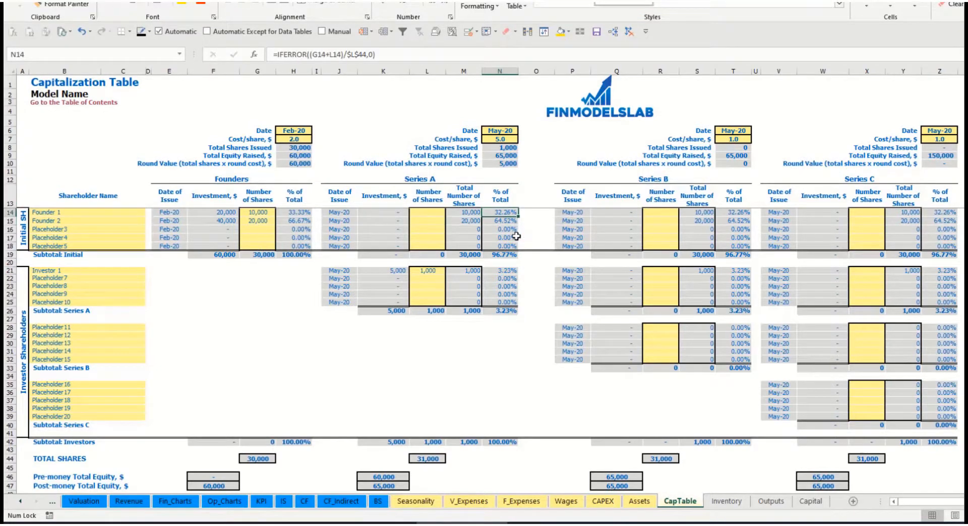
key(Down)
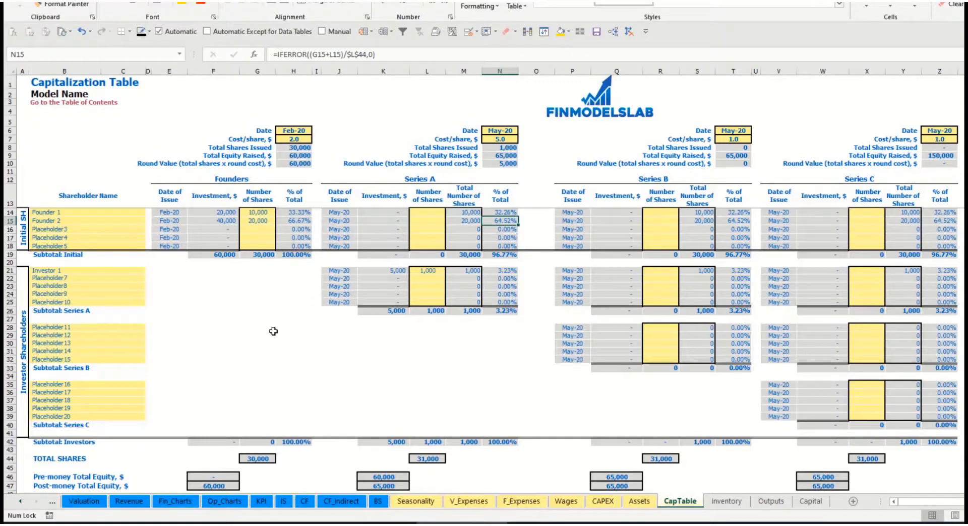
Review the shareholder name fields for Series B and Series C and the shares entered for Series A
click(98, 334)
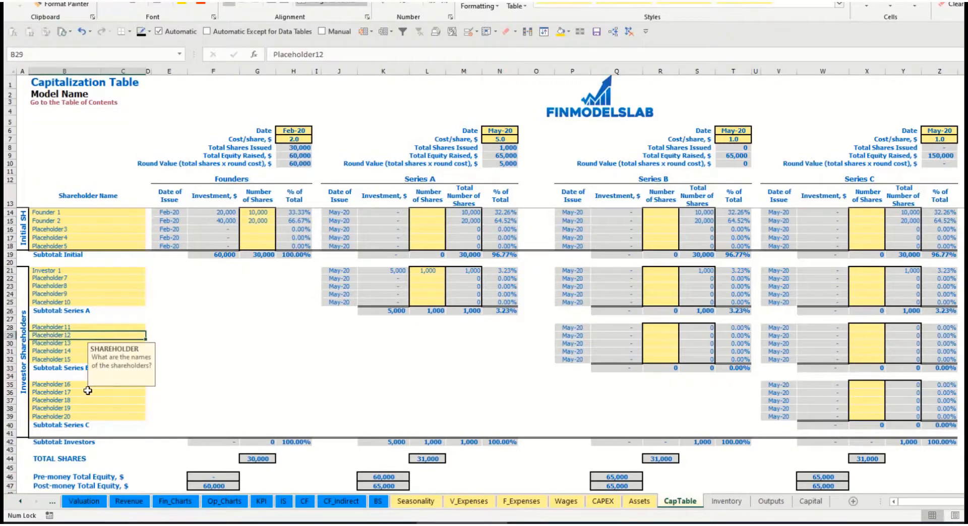
click(88, 386)
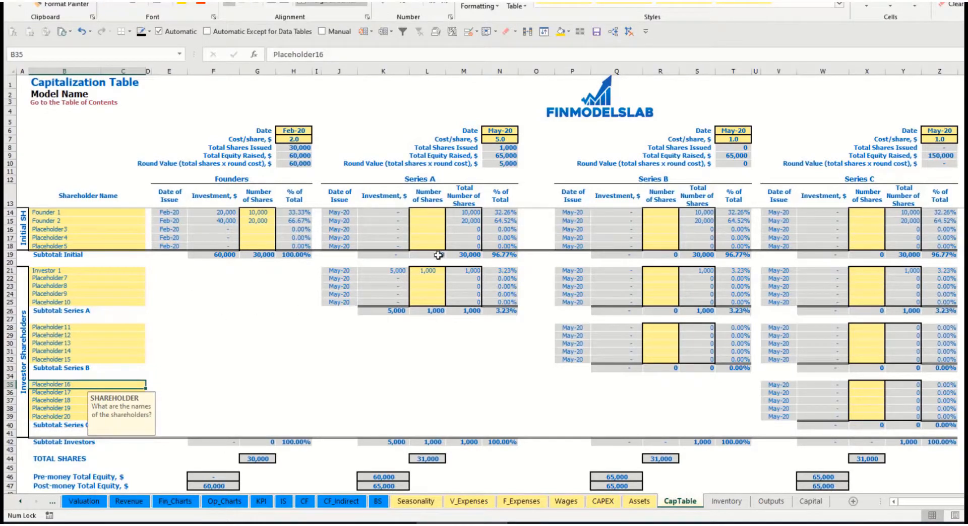
click(431, 272)
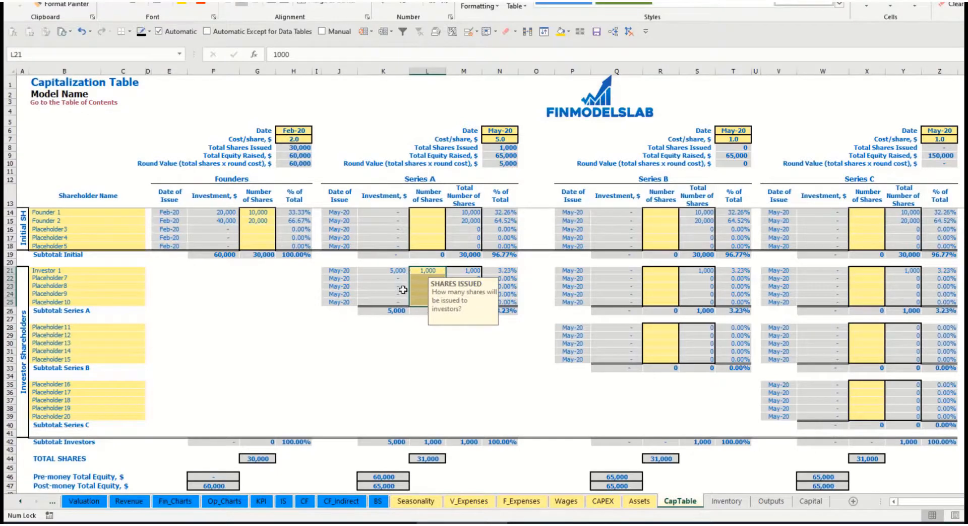
click(441, 344)
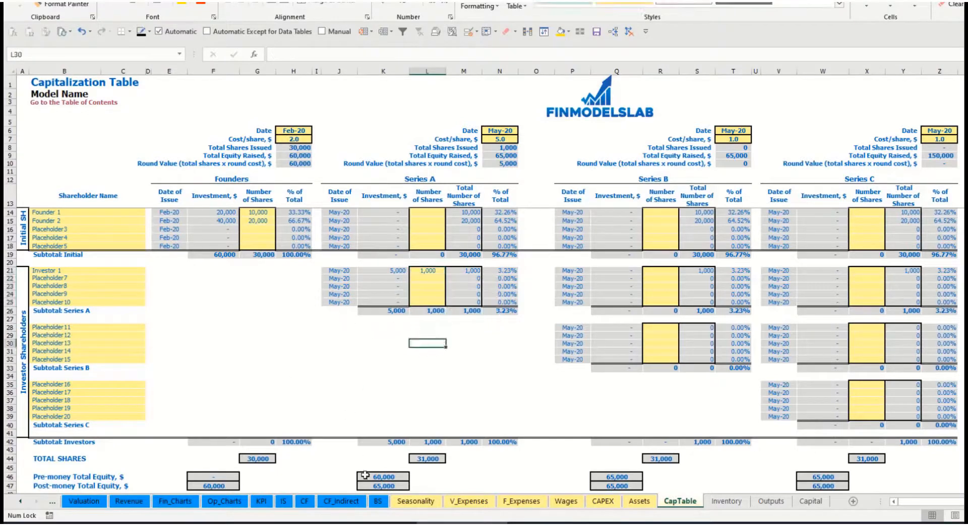
Check the Ordinary Equity Raisings row in the Cash Flow Statement and the Ordinary Equity row in the Balance Sheet
click(304, 501)
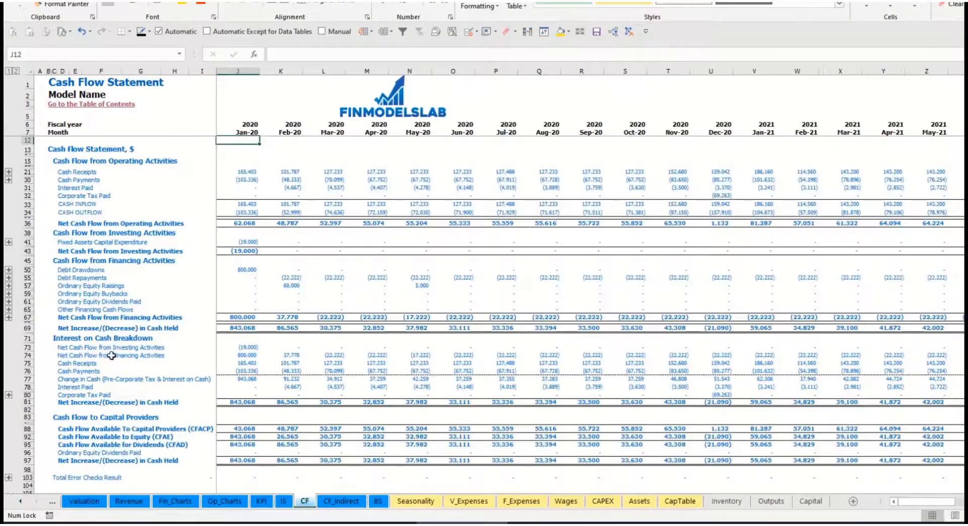
click(26, 286)
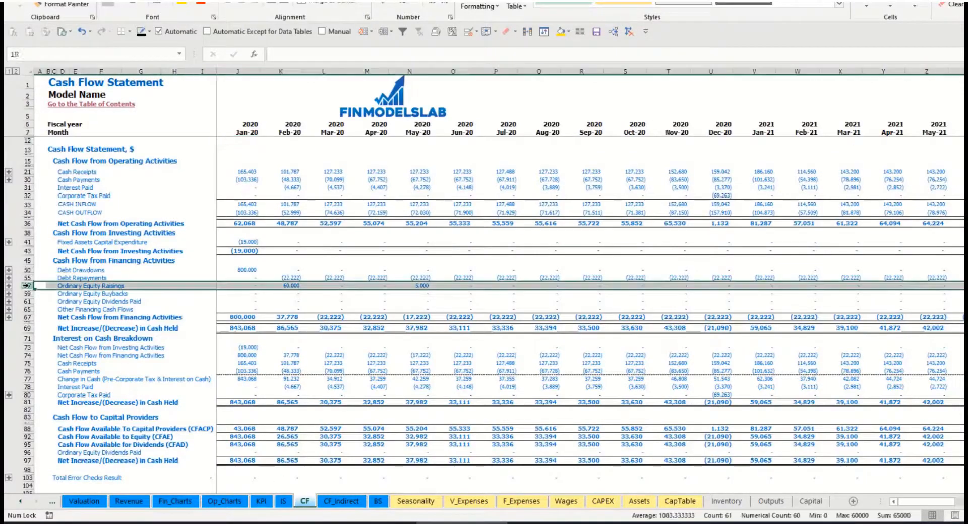
click(292, 286)
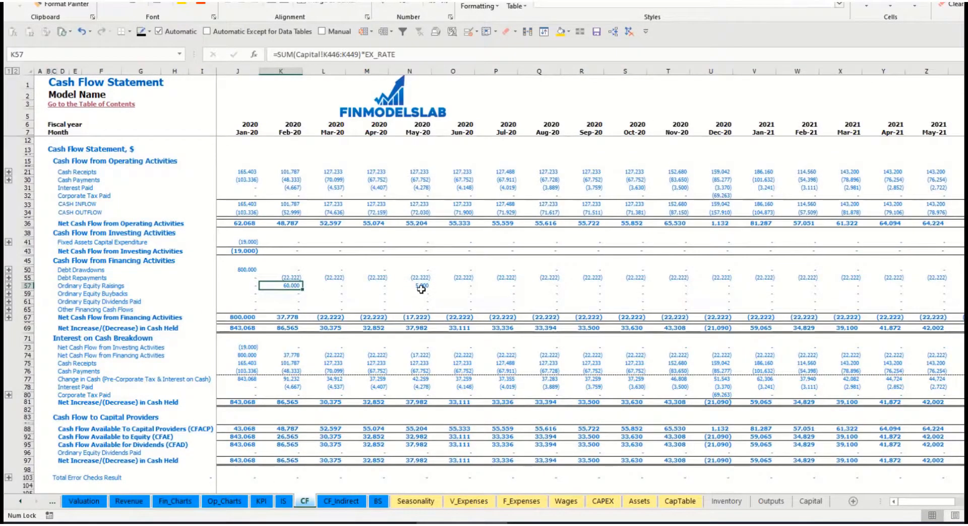
click(379, 502)
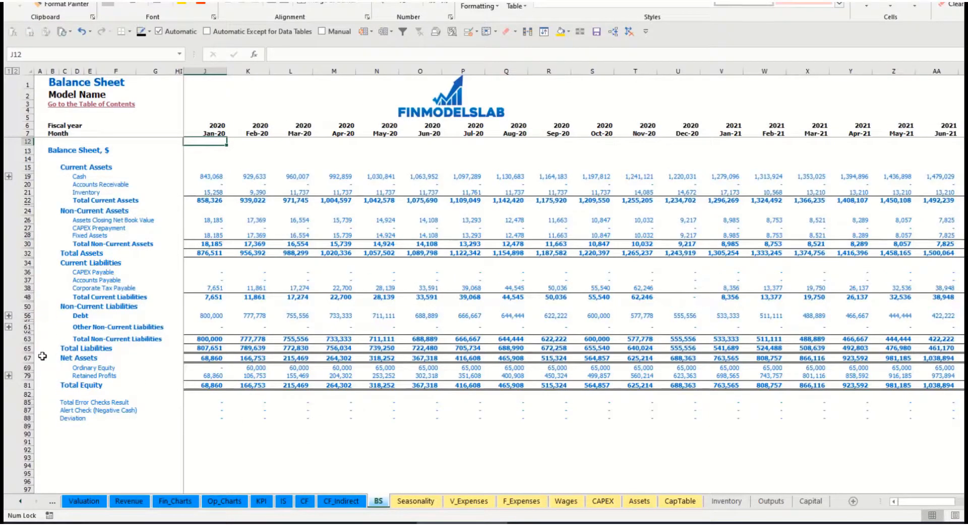
click(28, 368)
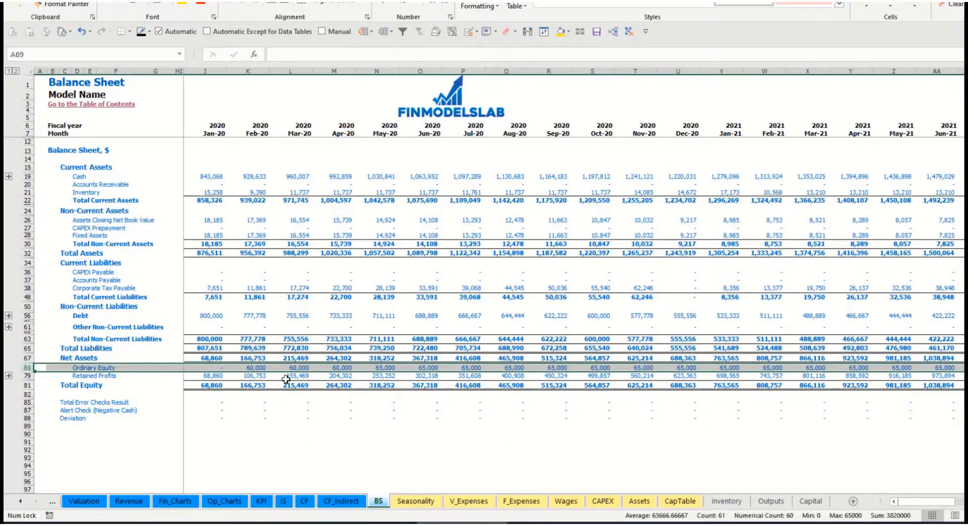